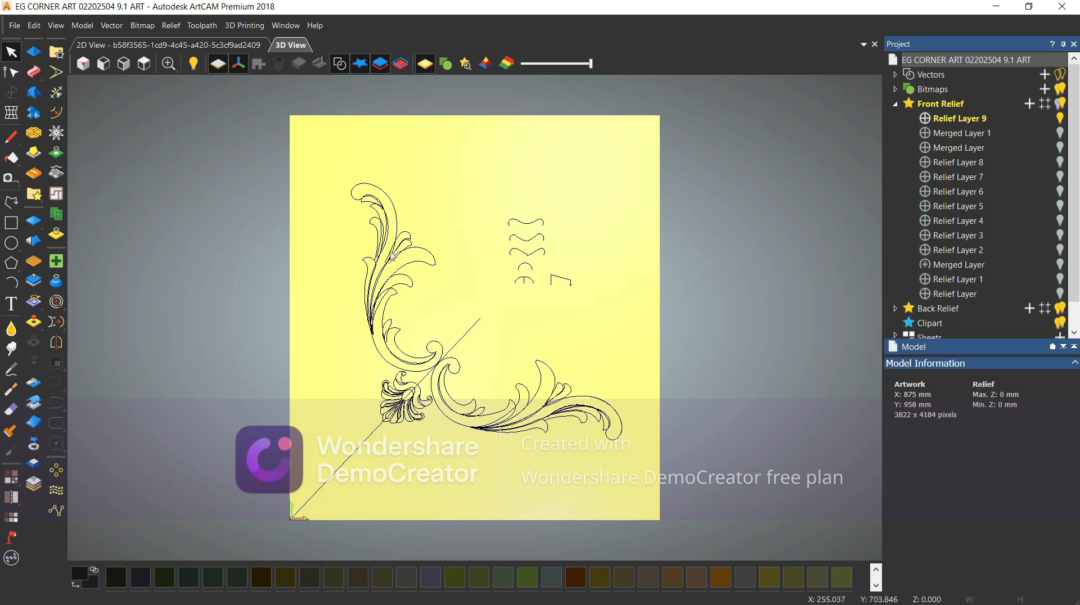
- Hide the vectors and preview Merged Layer 1 and the Merged Layer directly below it, one at a time
scroll(419, 331, up, 1)
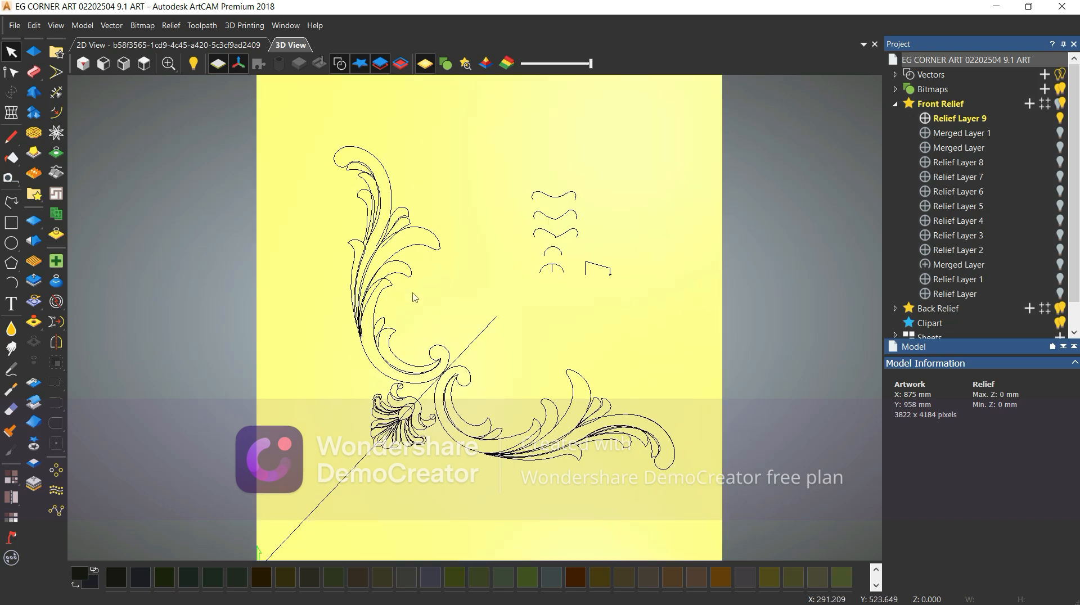
scroll(419, 264, down, 1)
scroll(441, 290, up, 1)
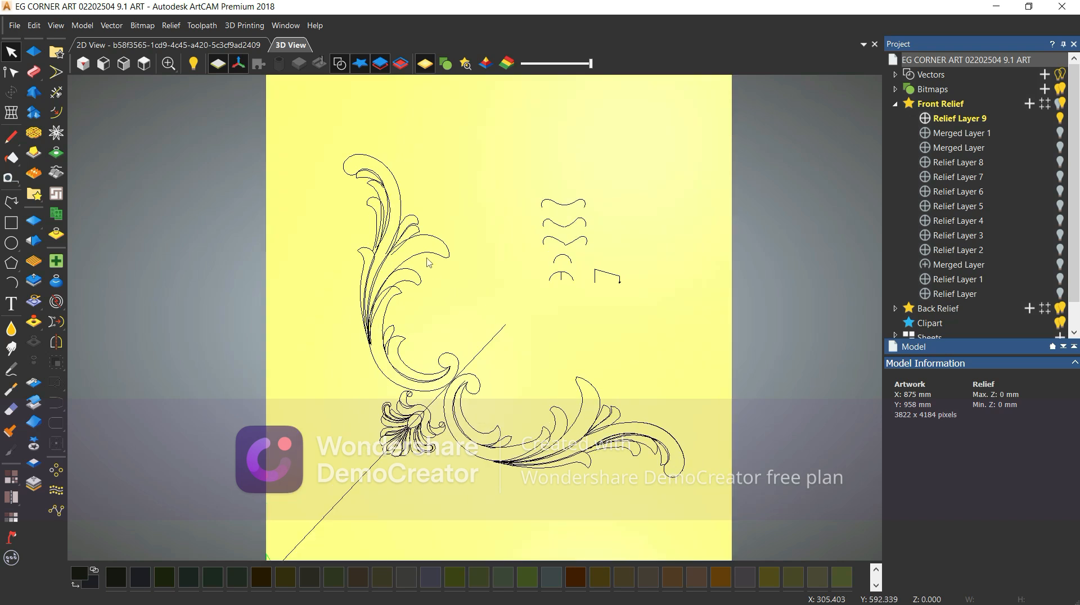
scroll(424, 263, down, 1)
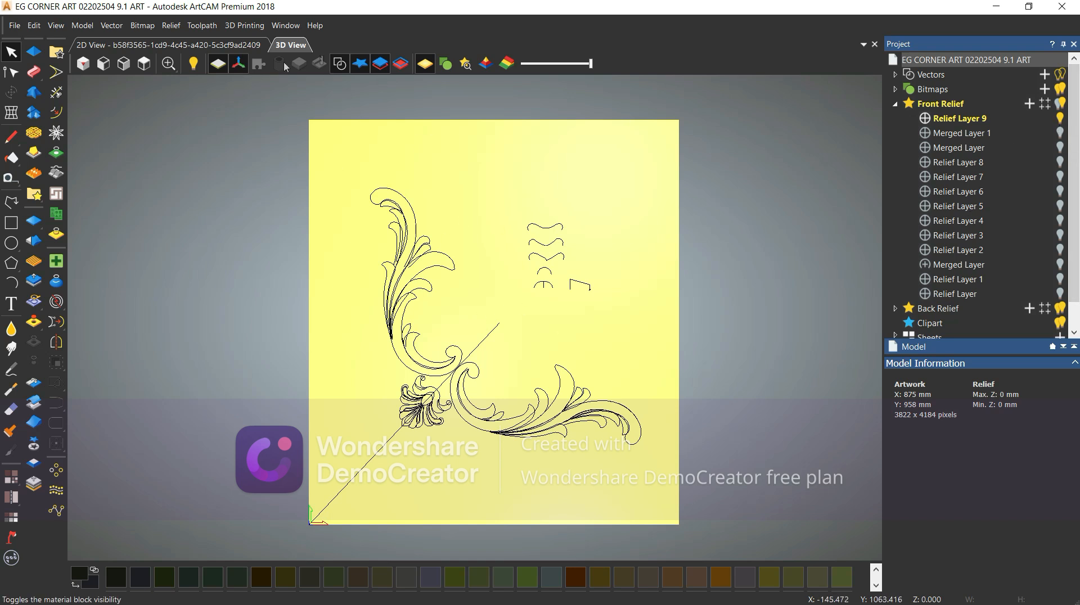
click(339, 63)
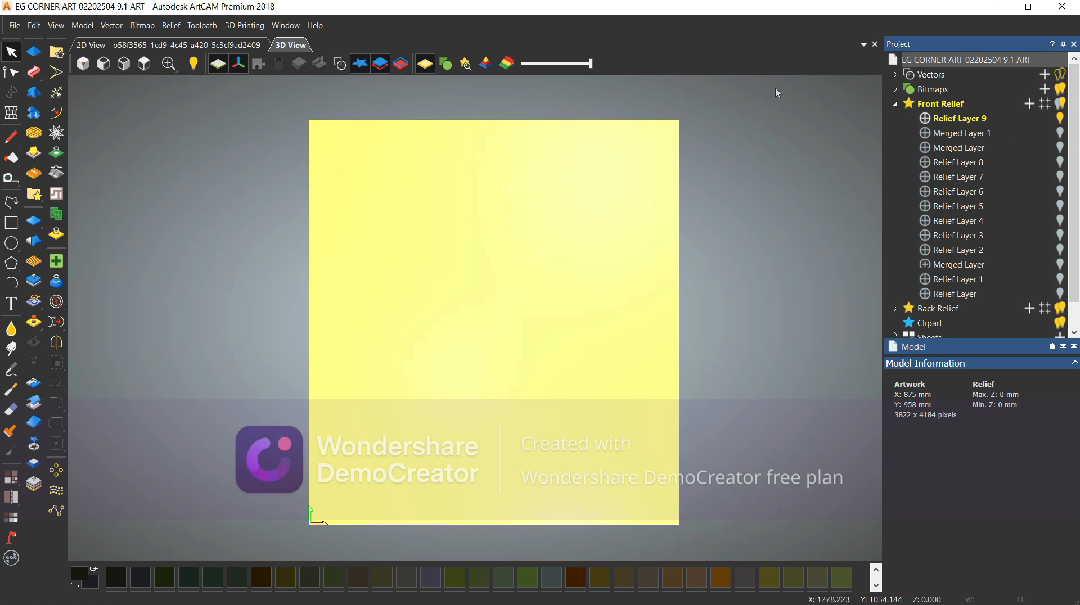
click(1060, 133)
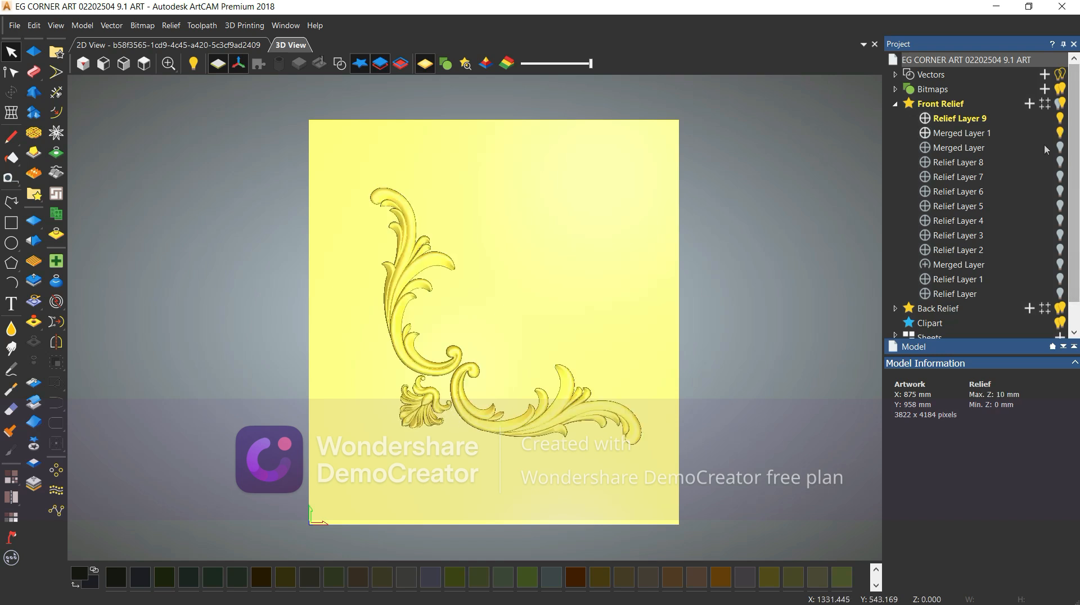
click(1059, 133)
click(1060, 147)
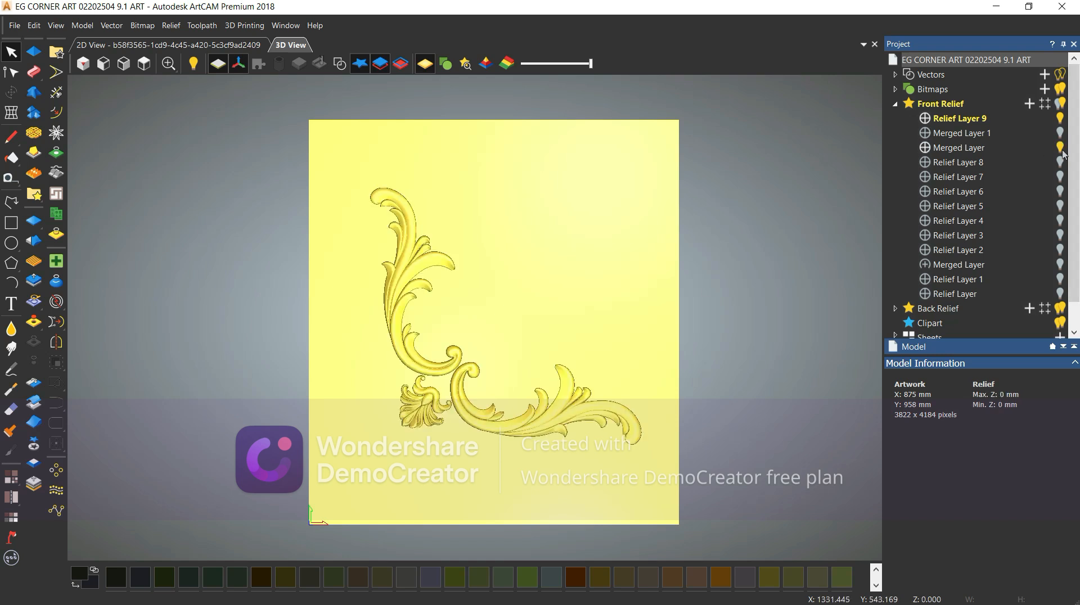
click(1060, 148)
click(1060, 133)
click(1060, 133)
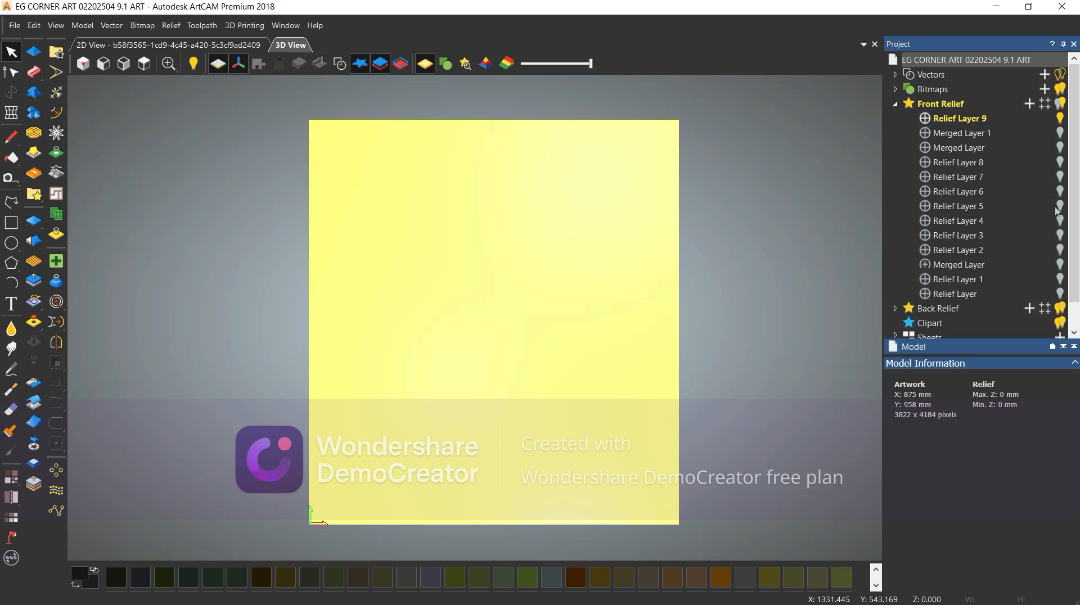
- Preview the lower Merged Layer, Relief Layer 6 and Relief Layer 5 individually, and show the vectors again
click(1060, 264)
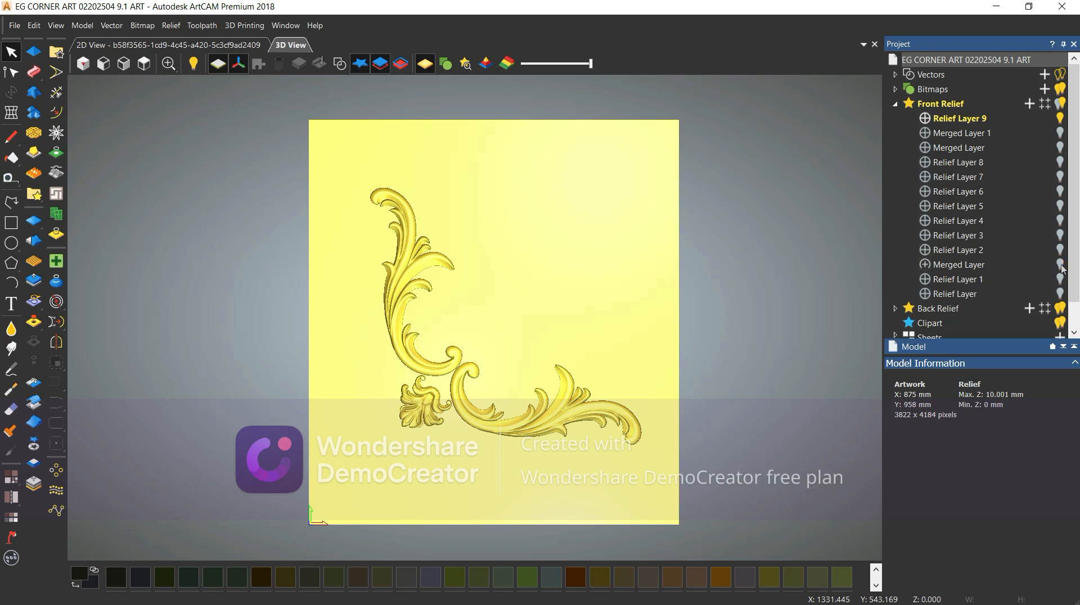
click(1060, 264)
click(1059, 192)
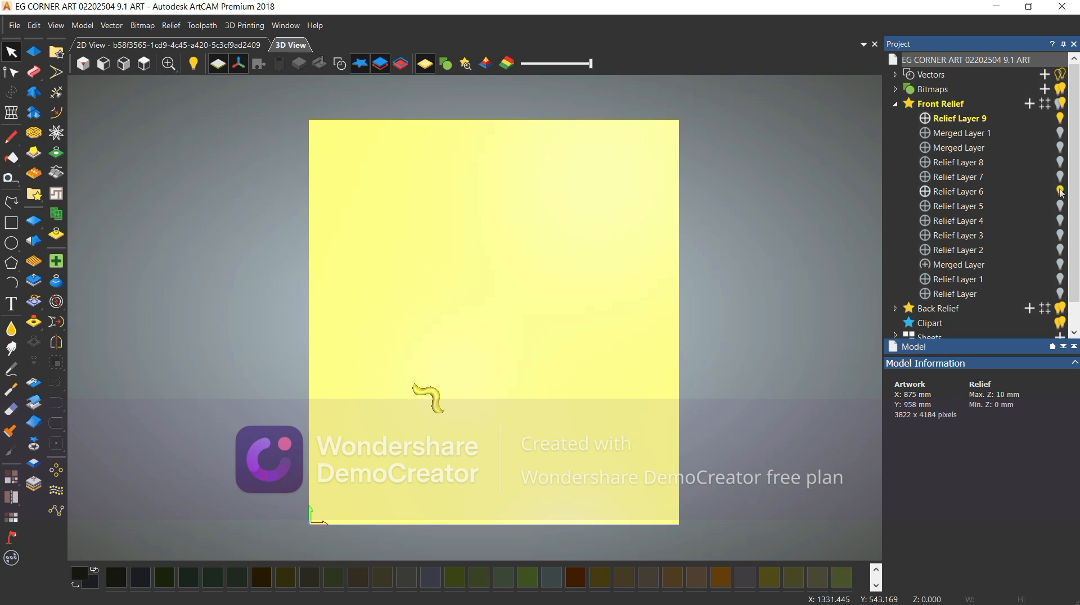
click(1059, 192)
click(1060, 207)
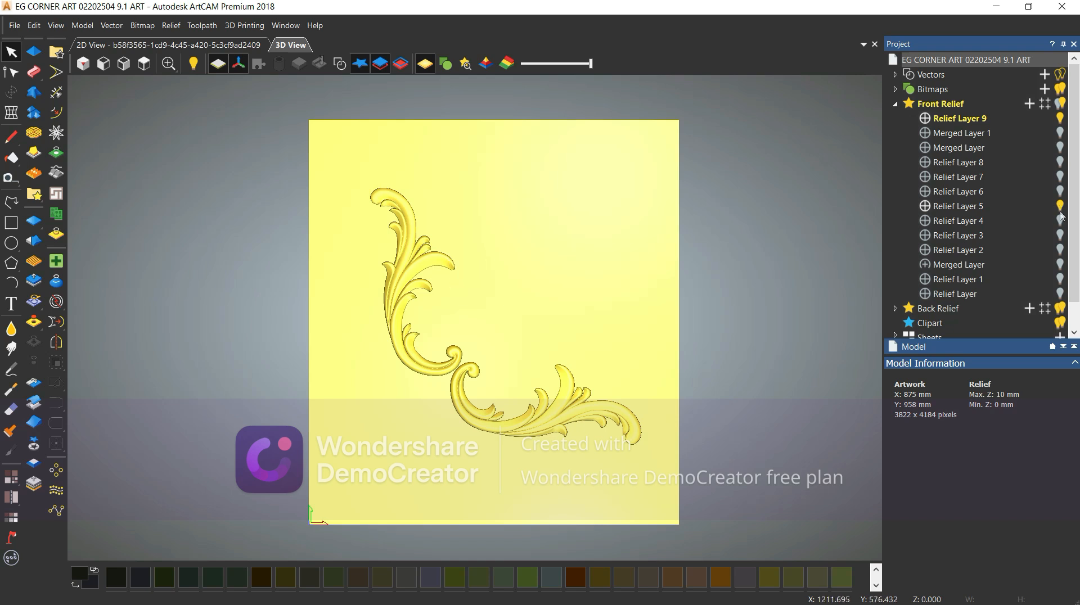
click(1059, 207)
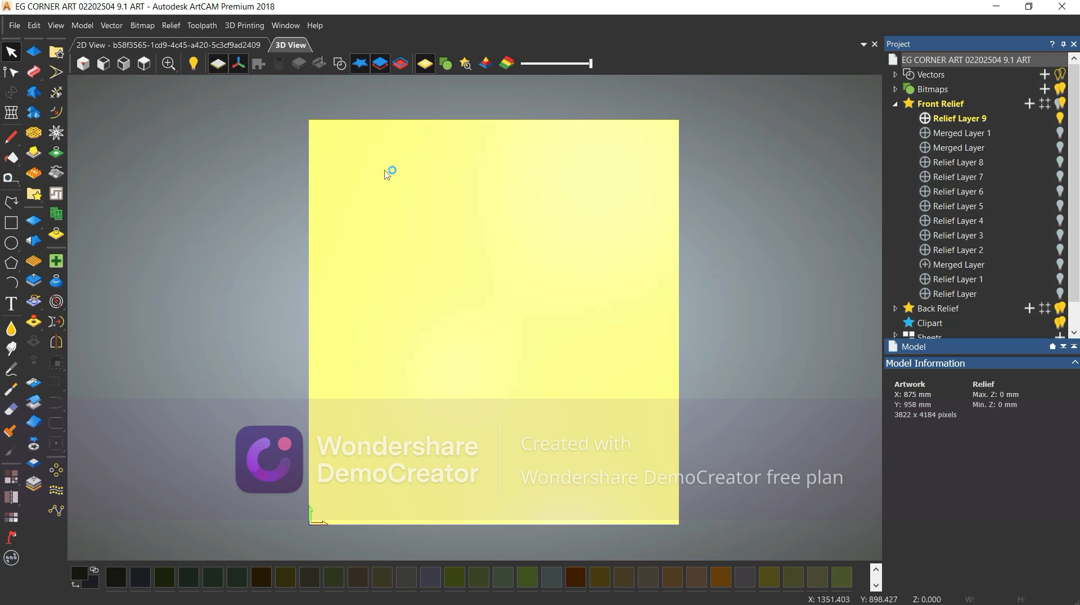
click(338, 65)
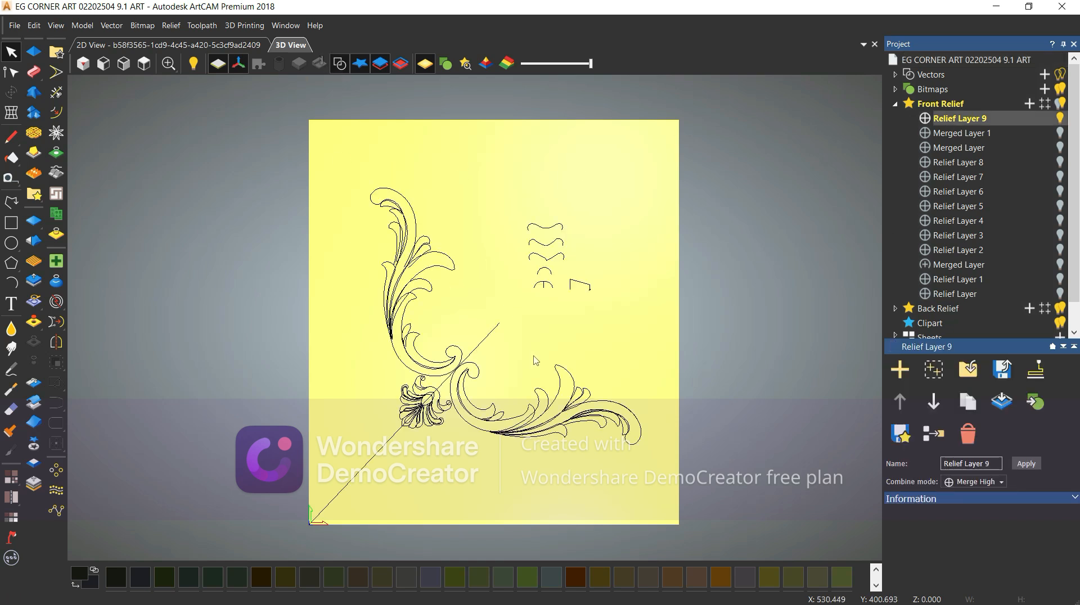
- Inspect the vectors of the upper scroll, selecting and deselecting the long curve from the leaf tip to the spiral end
scroll(414, 343, up, 3)
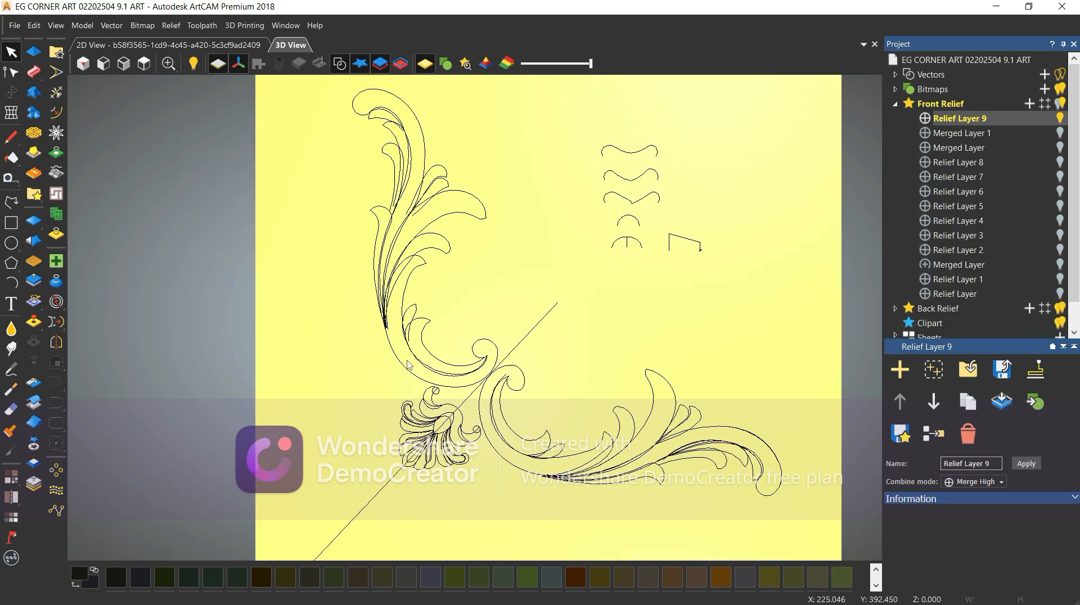
drag(388, 371, 385, 373)
click(368, 358)
scroll(402, 265, up, 5)
click(436, 248)
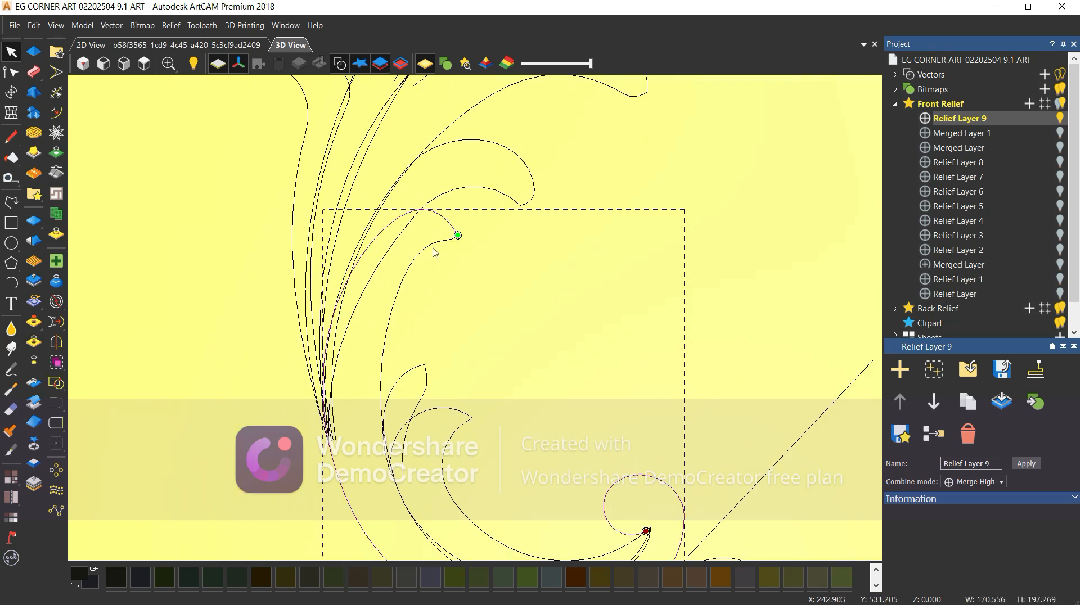
click(456, 257)
scroll(521, 304, down, 5)
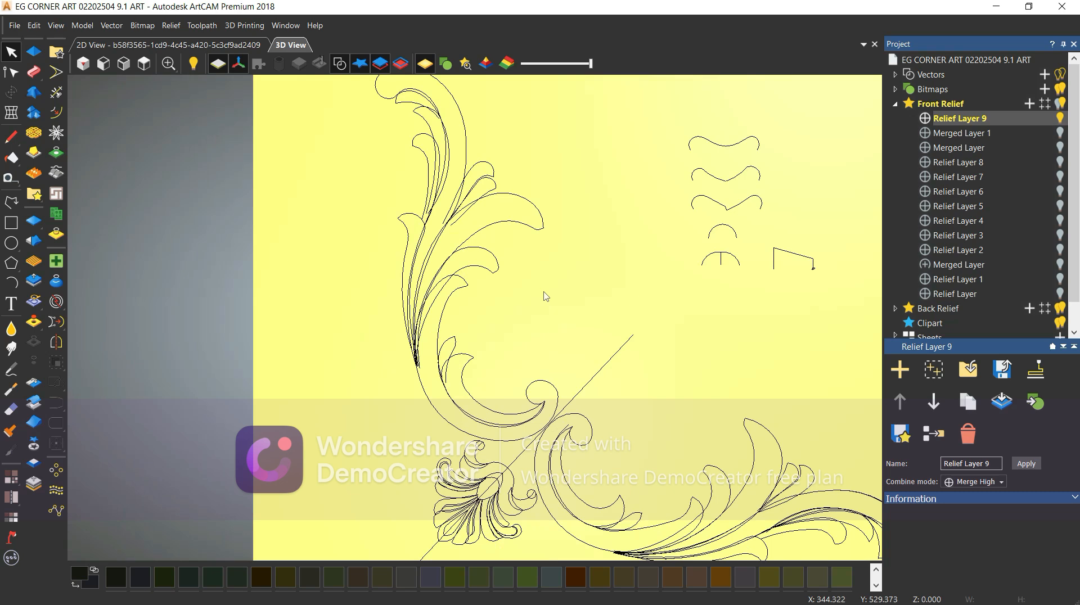
scroll(544, 297, down, 5)
scroll(462, 317, up, 4)
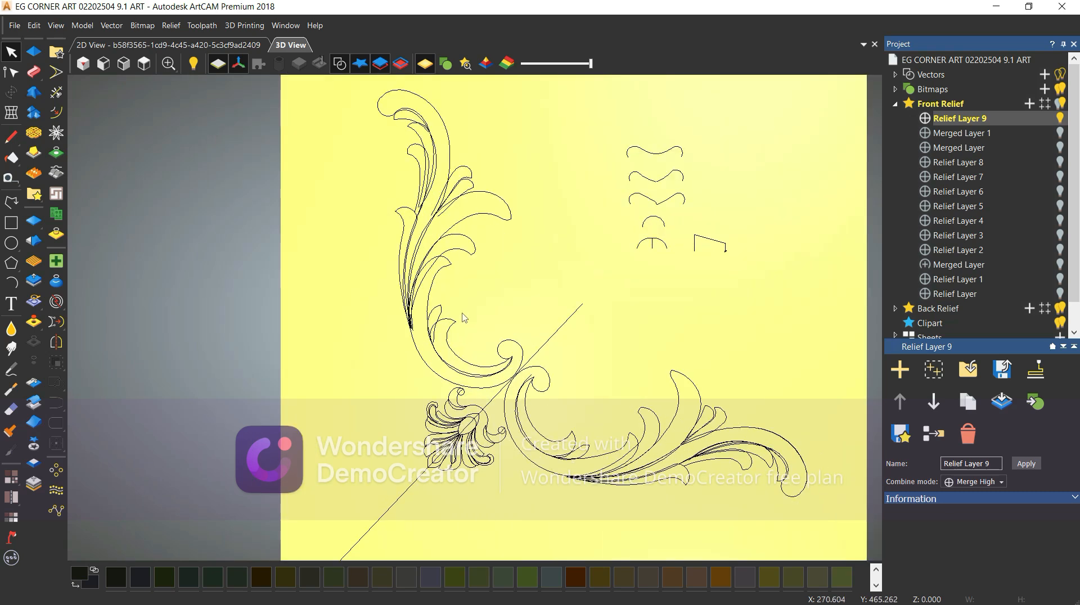
scroll(462, 318, up, 4)
click(442, 259)
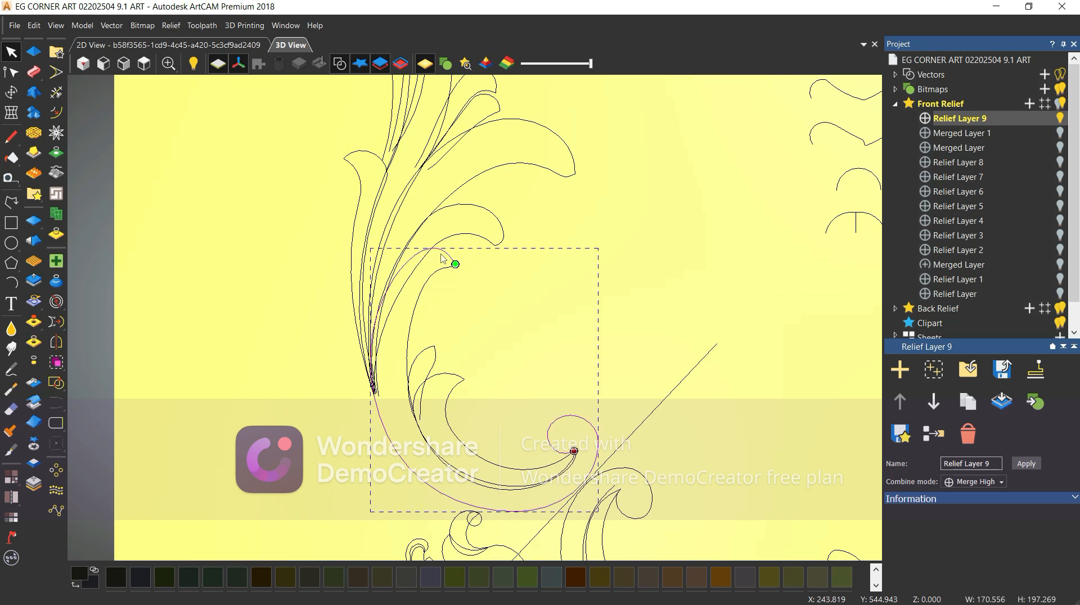
click(455, 321)
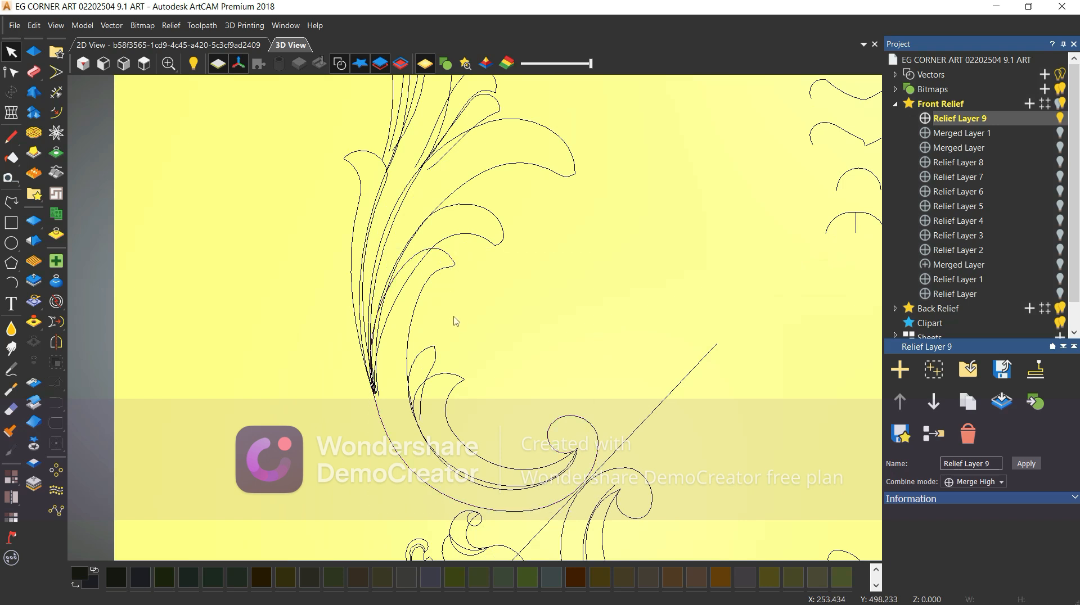
scroll(455, 320, down, 1)
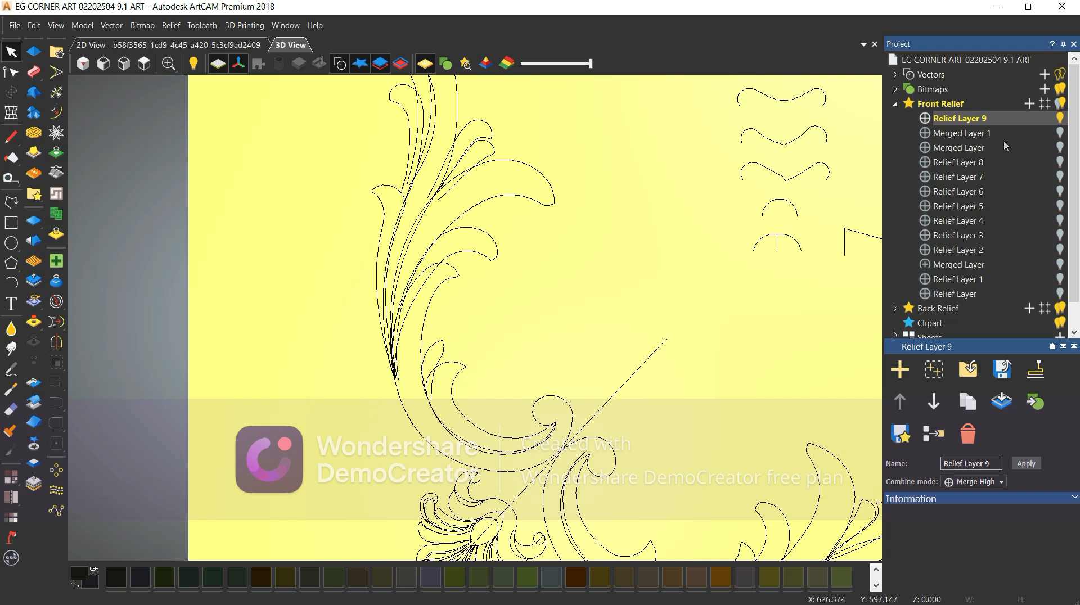
- Compare the lower Merged Layer, Merged Layer 1 and Relief Layer 5 with the vector outlines, leaving all three hidden
click(1058, 268)
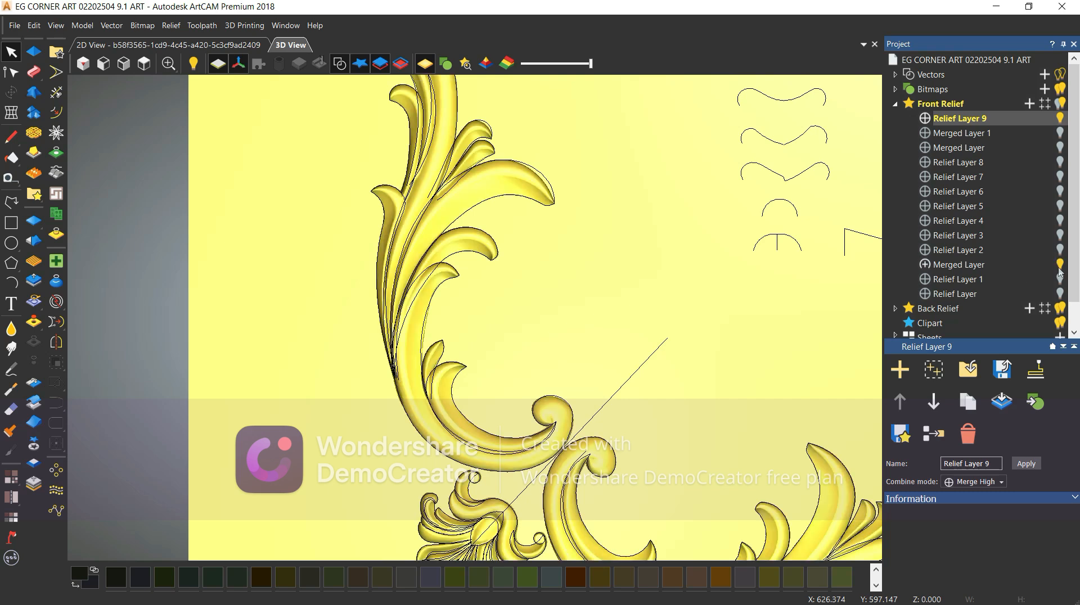
click(1058, 268)
click(1060, 133)
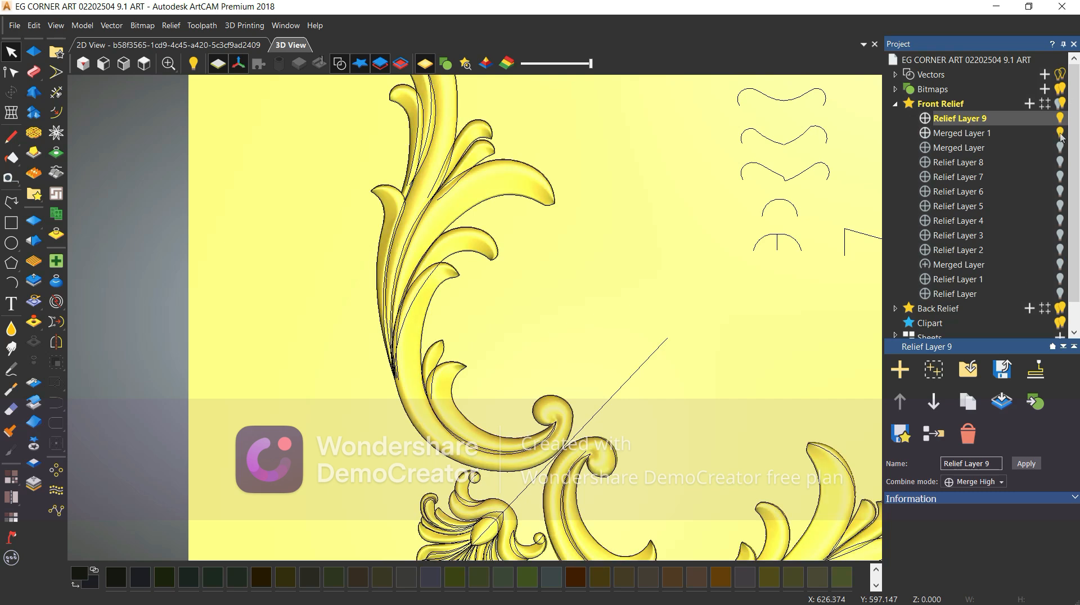
click(1059, 133)
click(1057, 207)
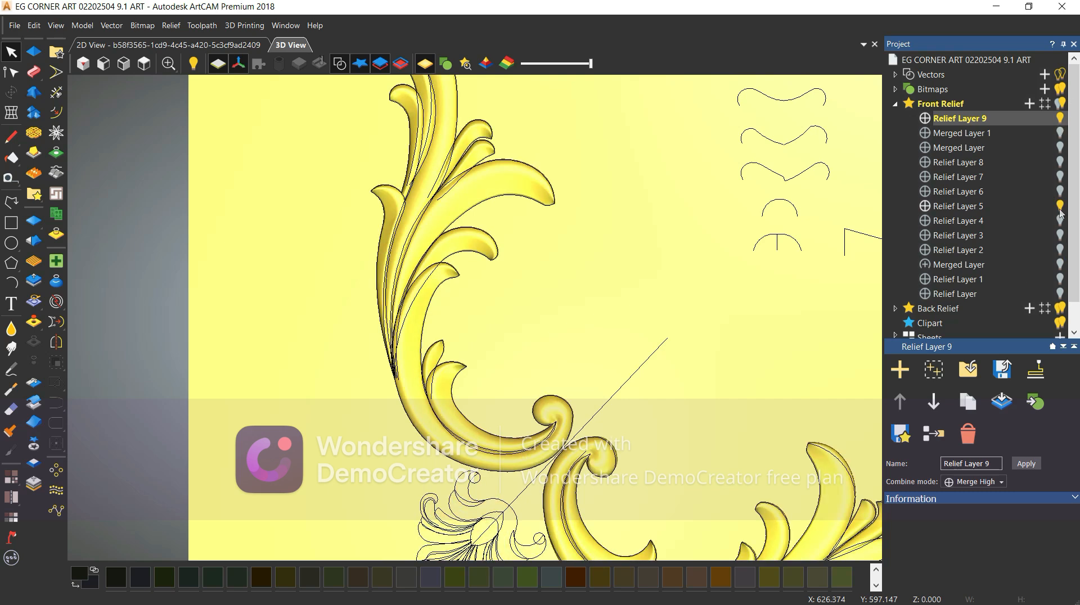
click(1057, 207)
scroll(586, 370, down, 2)
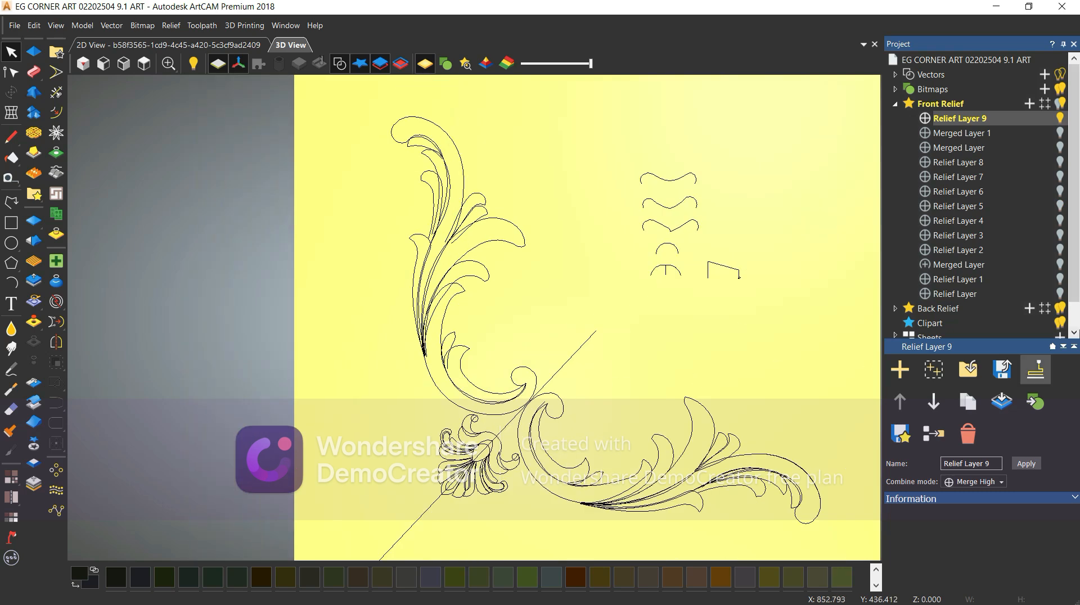
click(1060, 267)
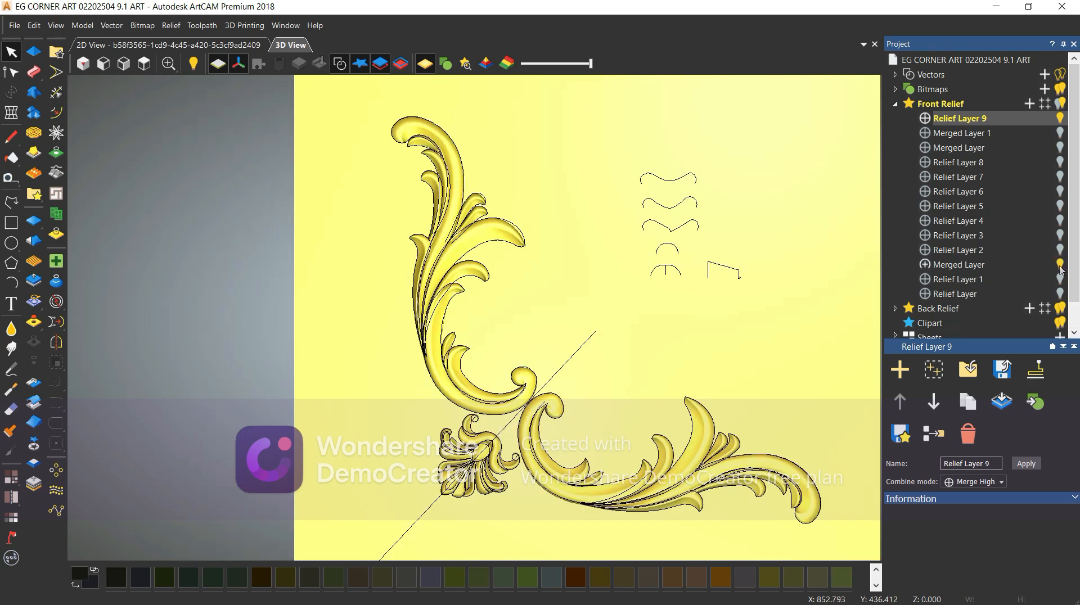
click(1060, 267)
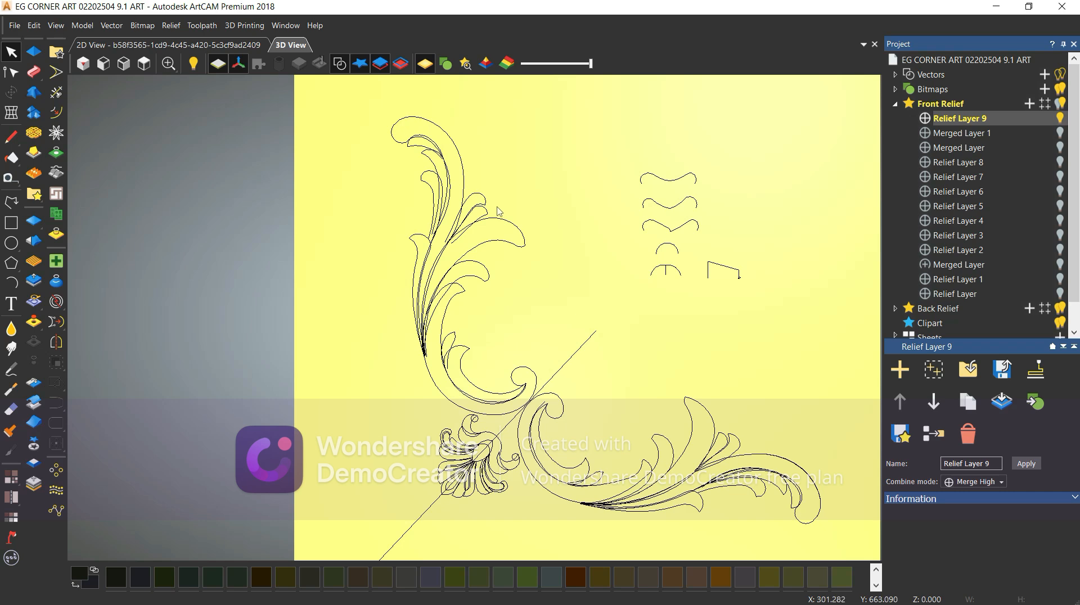
scroll(507, 233, down, 2)
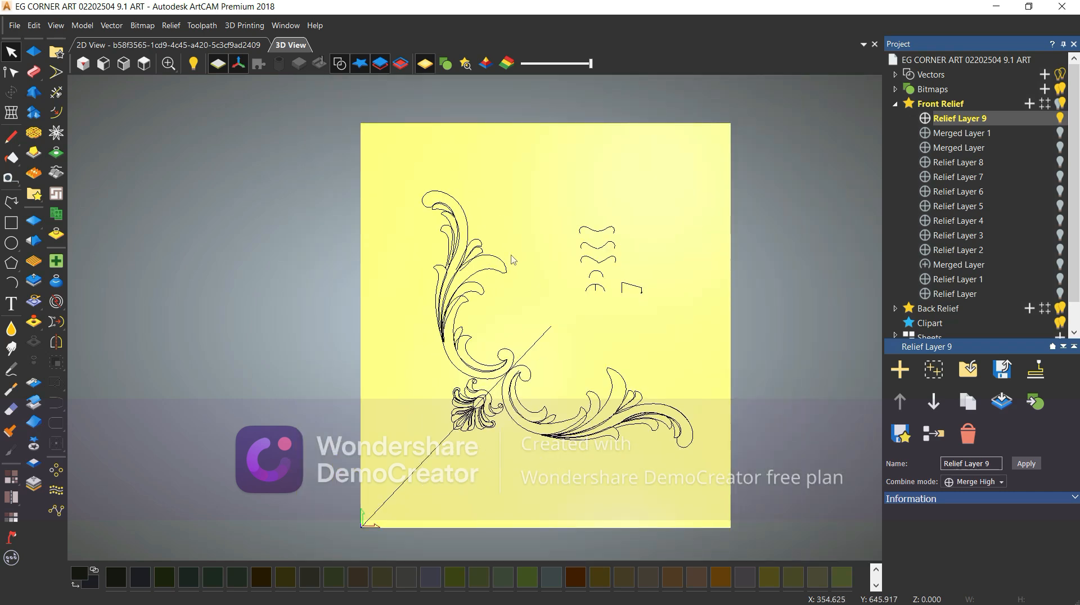
scroll(512, 260, down, 1)
scroll(489, 253, up, 3)
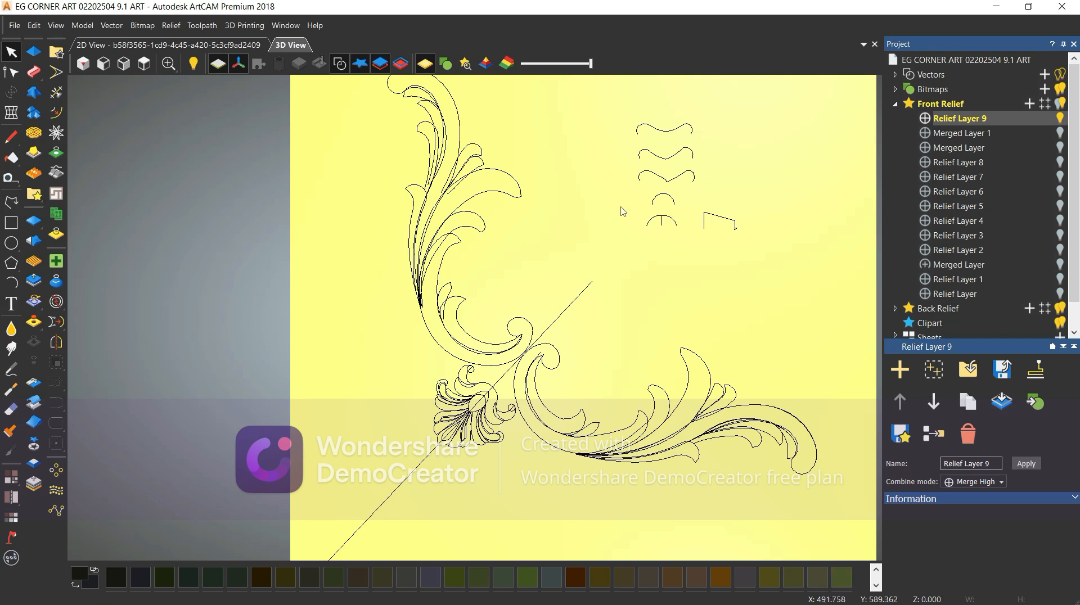
scroll(600, 211, down, 2)
scroll(600, 211, up, 2)
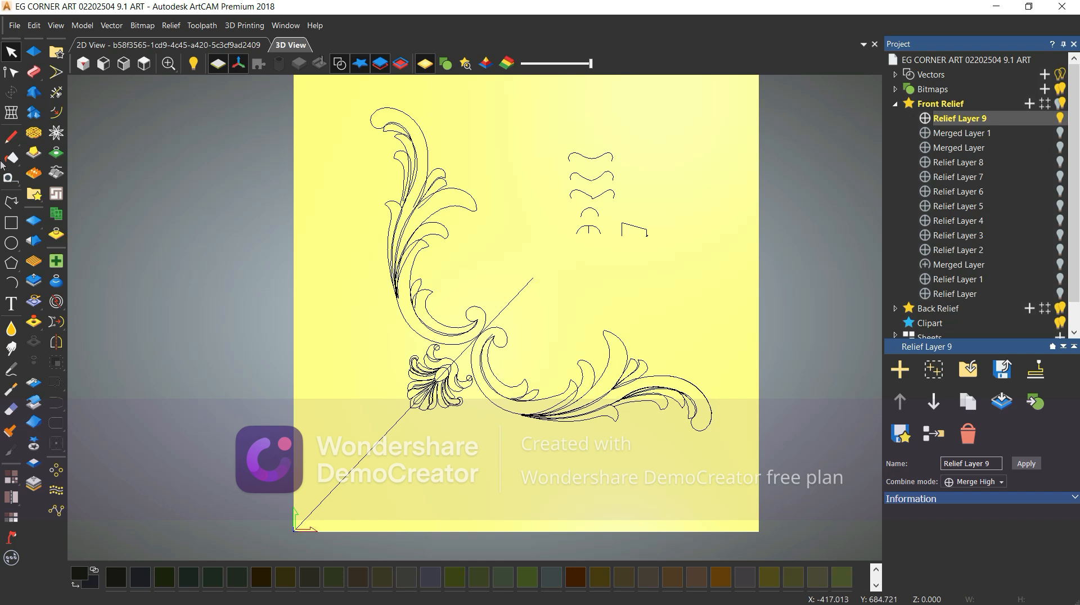
- Try to draw a smooth, wavy polyline in the empty area between the upper scroll and the profile curves
click(12, 205)
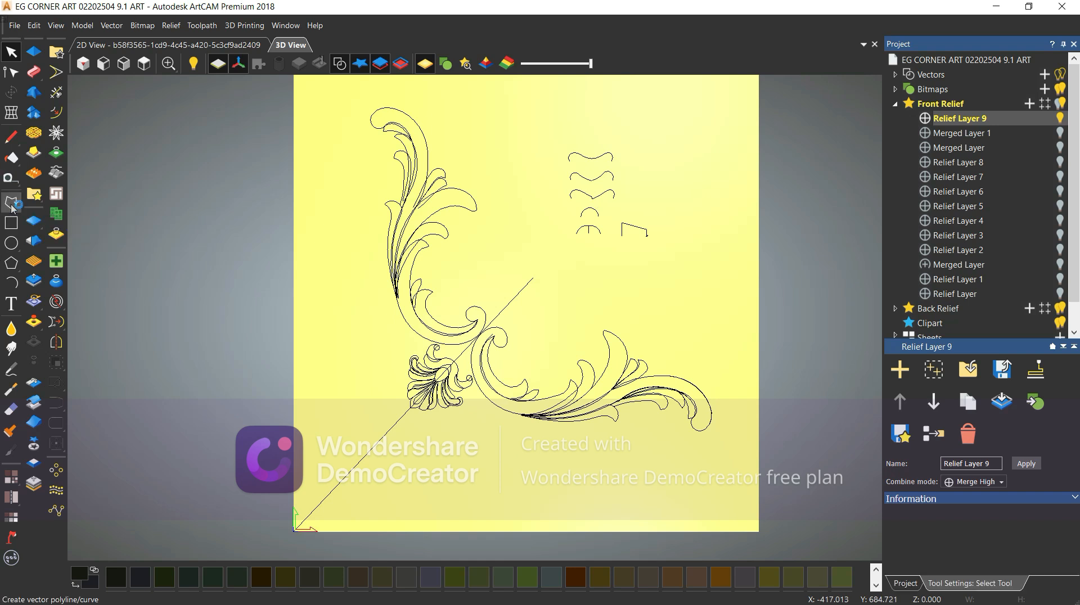
click(510, 186)
click(513, 145)
click(534, 182)
click(546, 150)
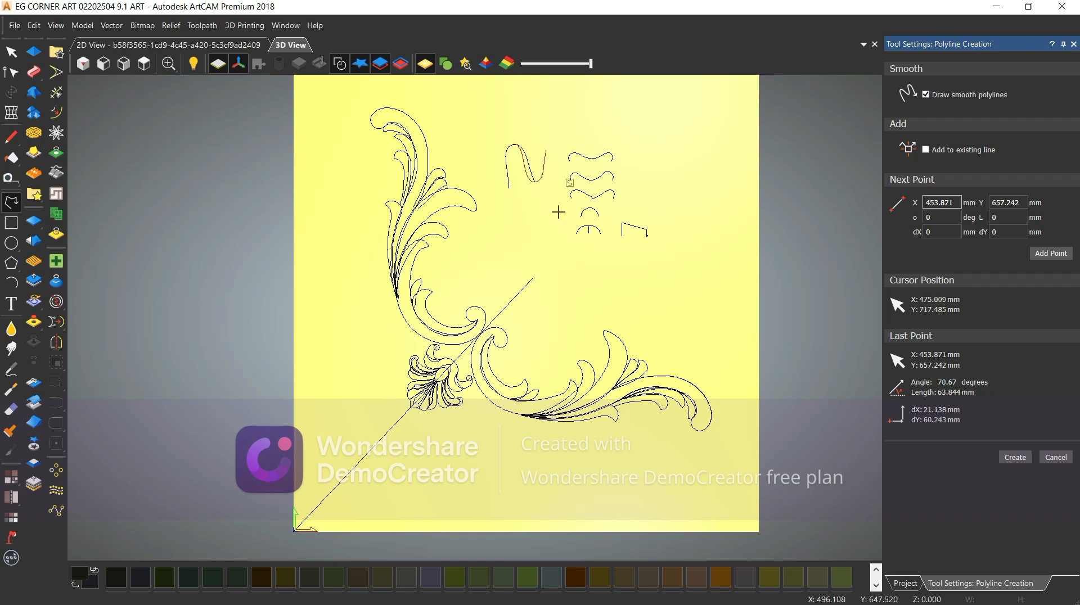
click(557, 212)
key(Escape)
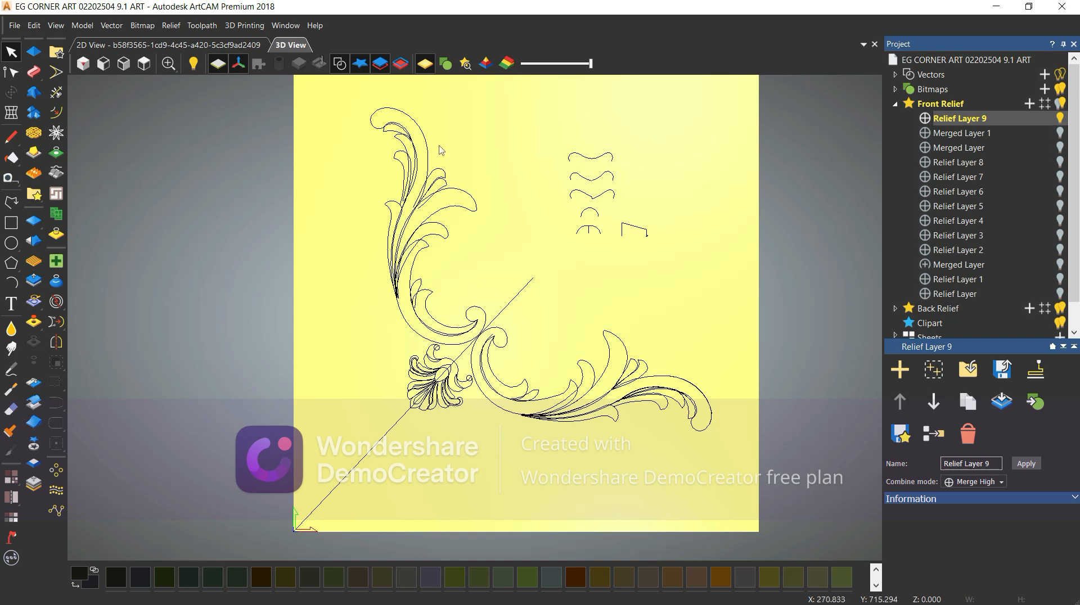
scroll(578, 369, down, 2)
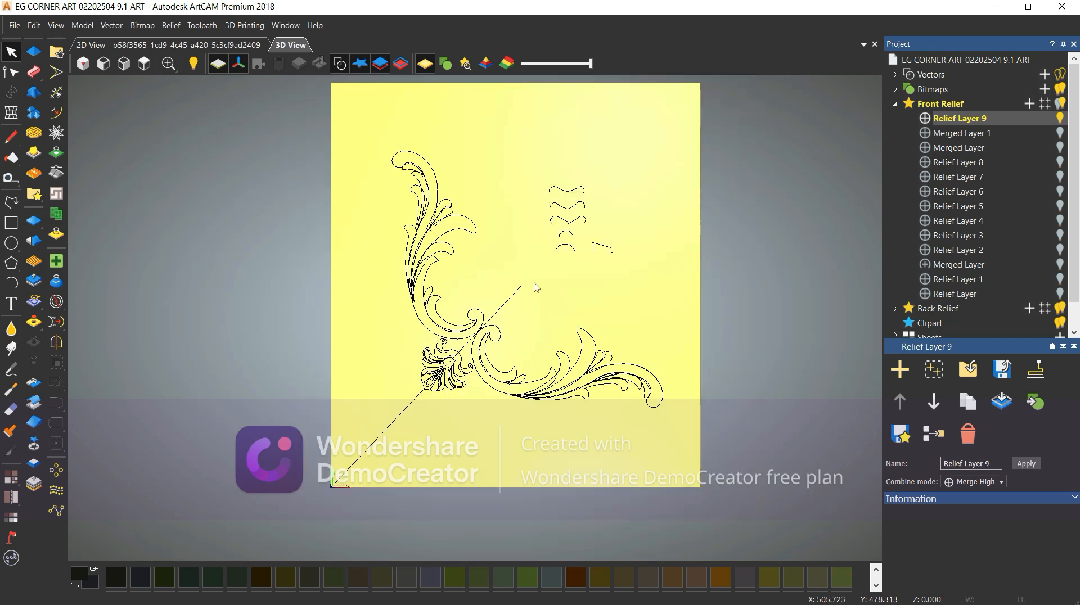
scroll(534, 284, up, 2)
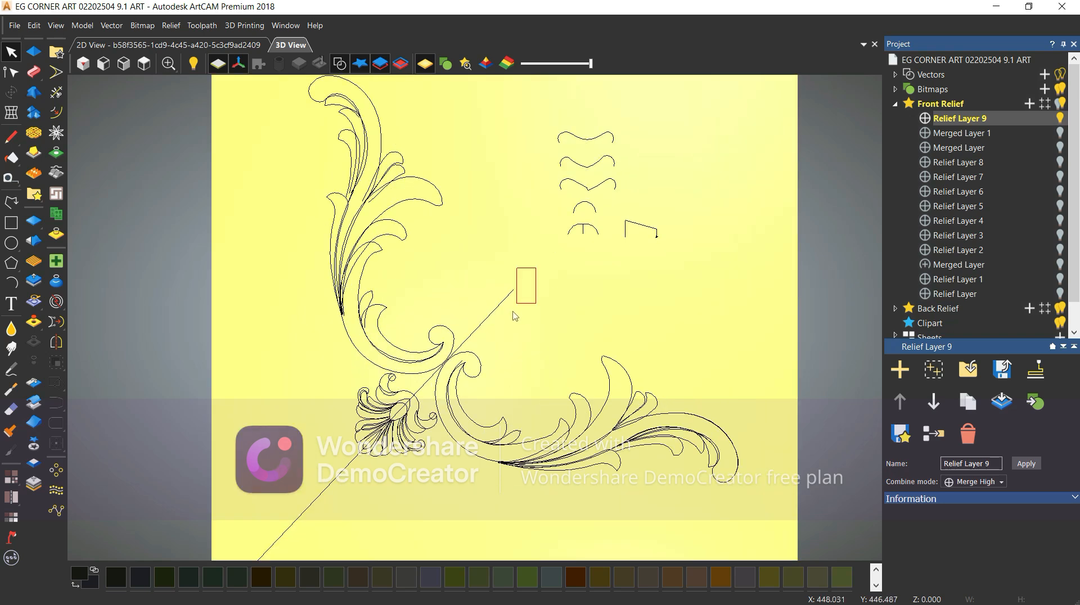
scroll(381, 376, up, 1)
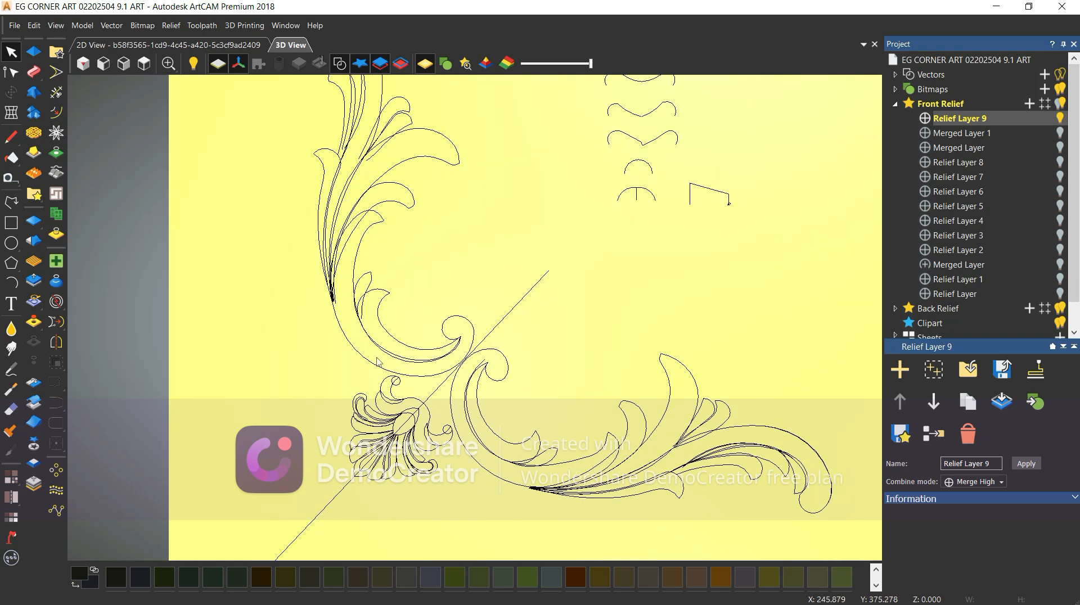
scroll(405, 313, down, 2)
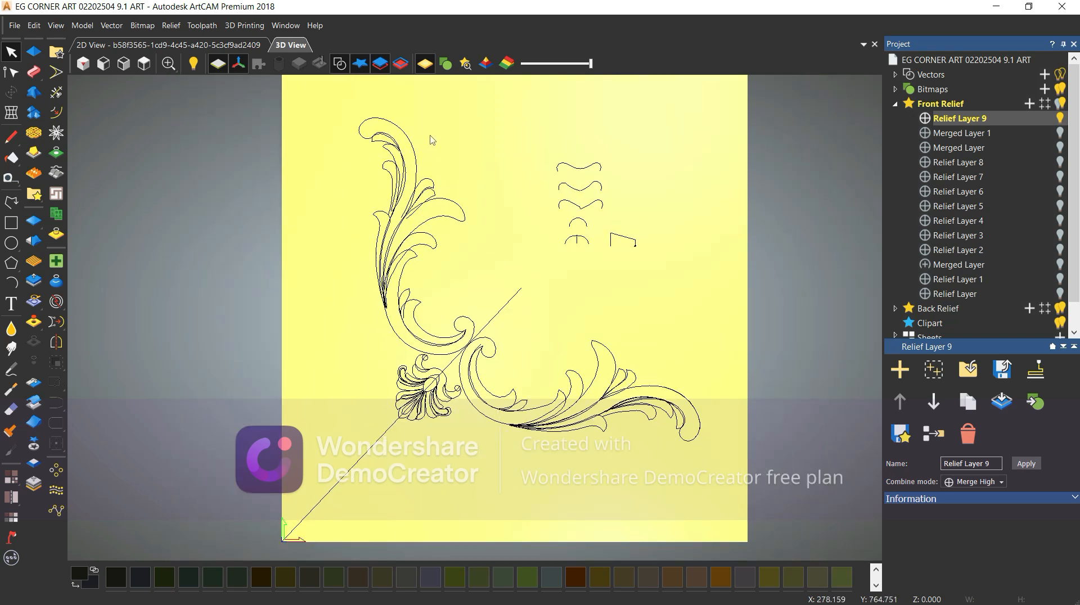
- Inspect the curve running from the upper scroll's inner leaf tip to its spiral end, selecting and deselecting it
scroll(436, 162, up, 1)
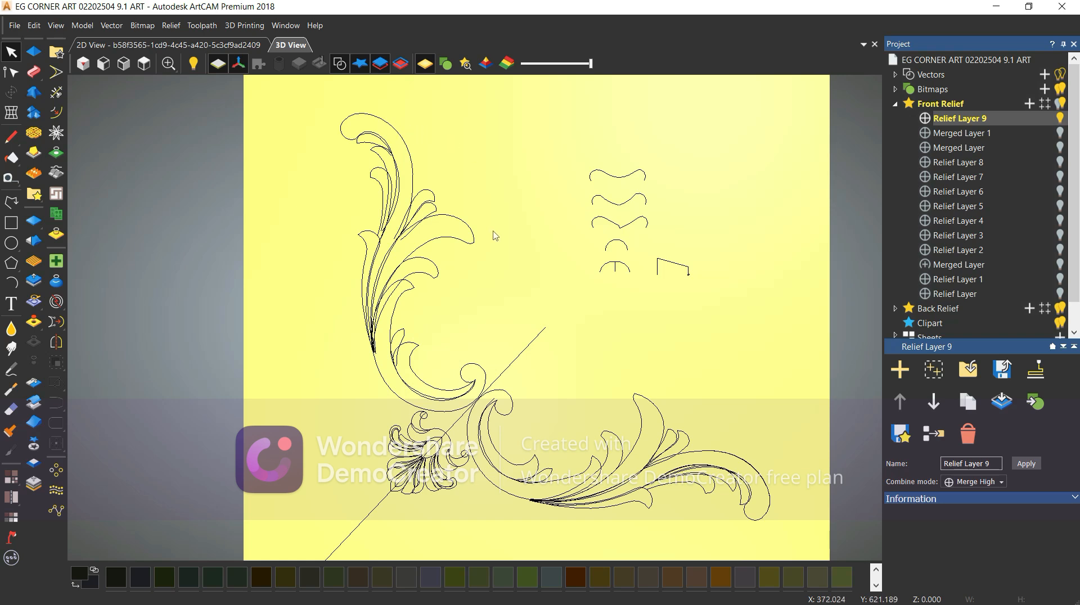
scroll(492, 256, down, 1)
scroll(492, 256, down, 1)
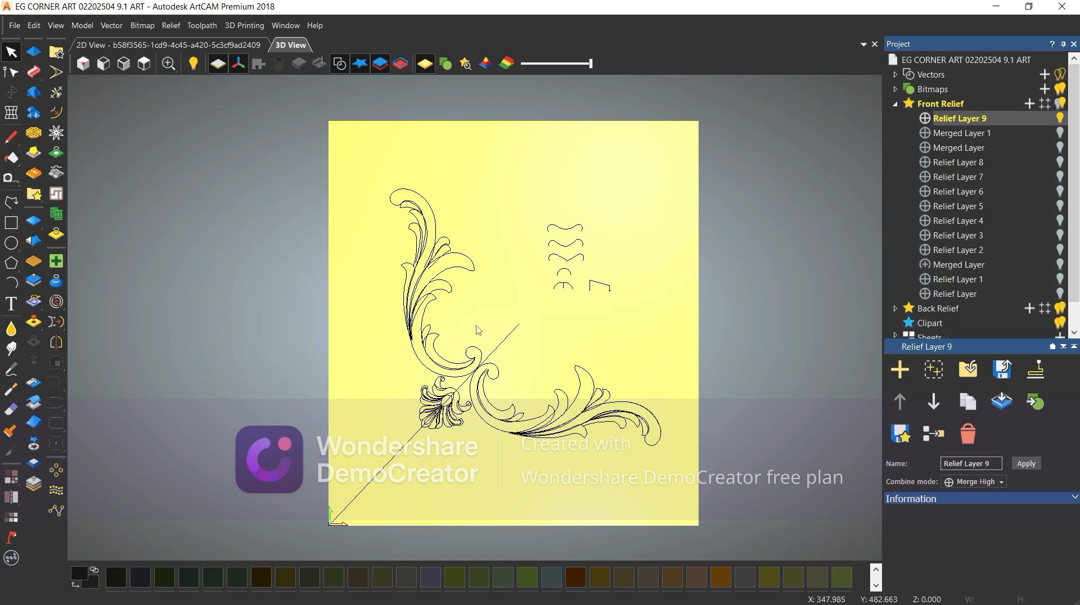
scroll(476, 306, up, 1)
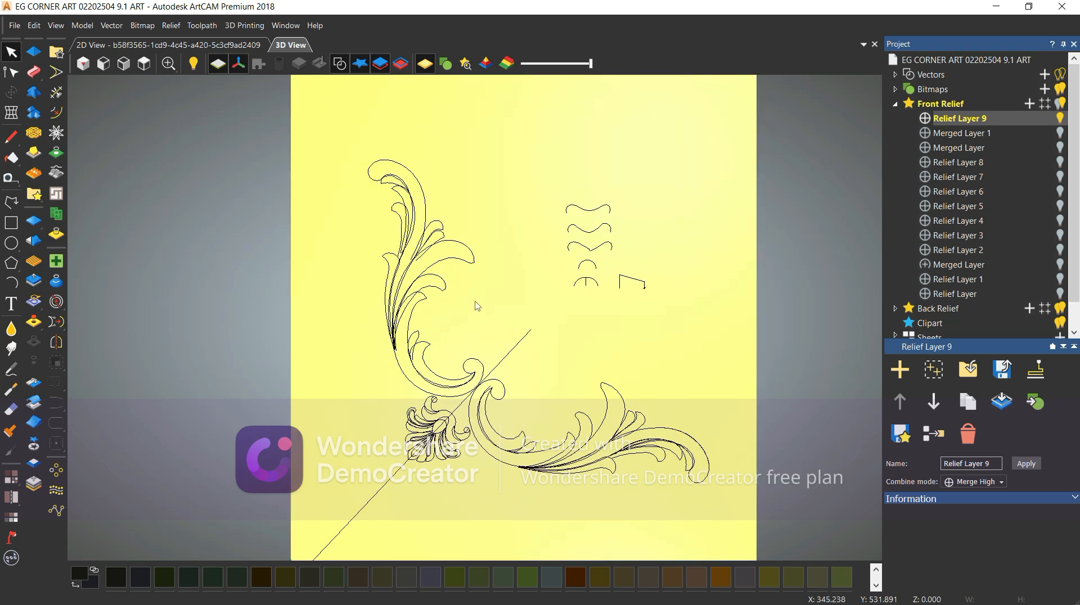
scroll(432, 316, up, 3)
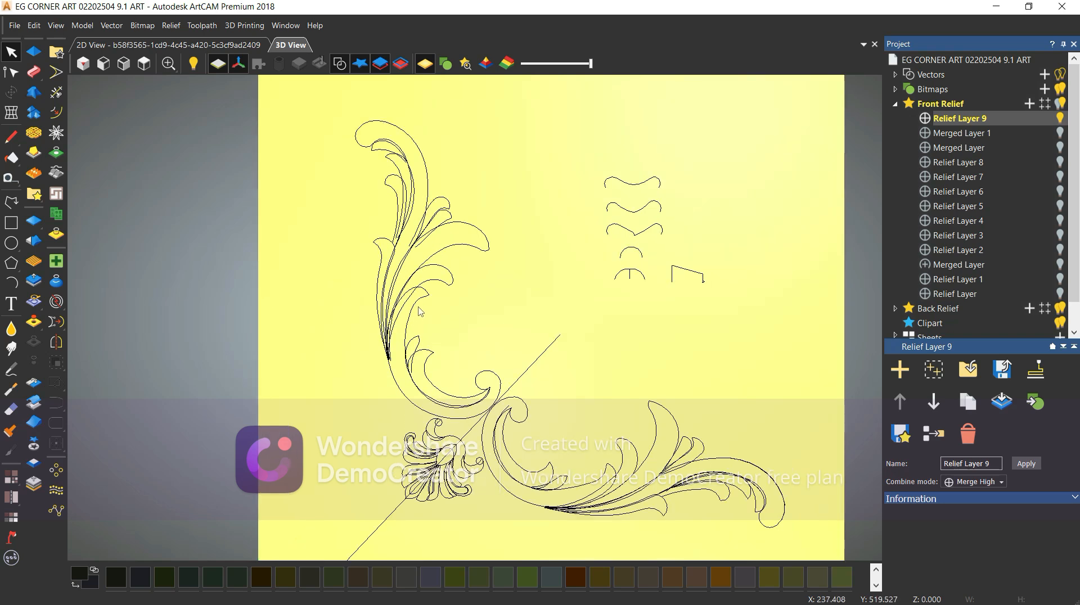
click(428, 287)
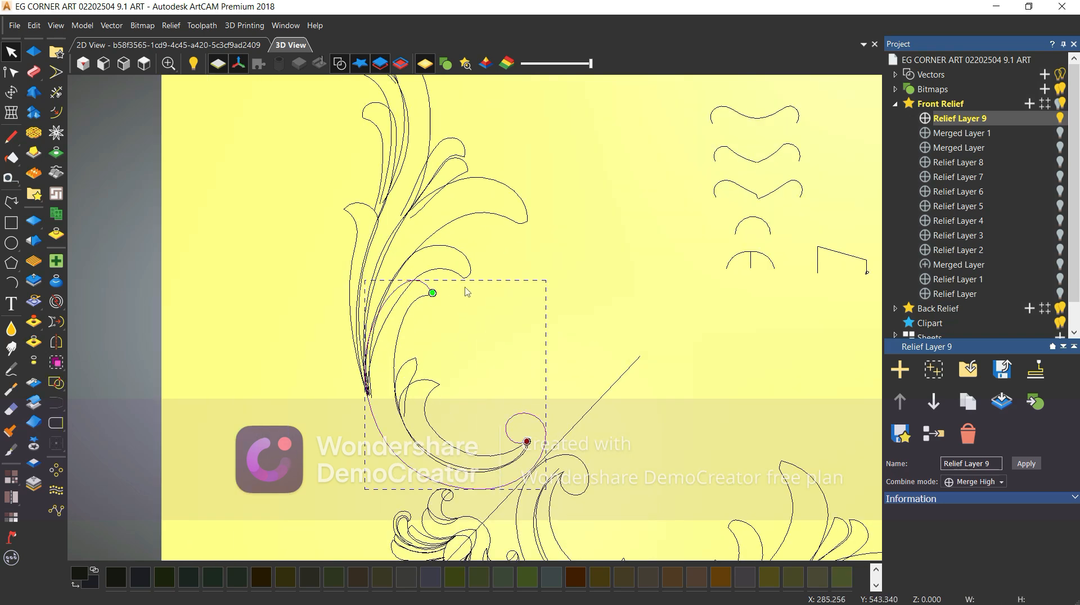
click(446, 316)
- Select a lowest petal vector of the shell and display Merged Layer 1 with the vectors and zero plane hidden
scroll(452, 293, down, 3)
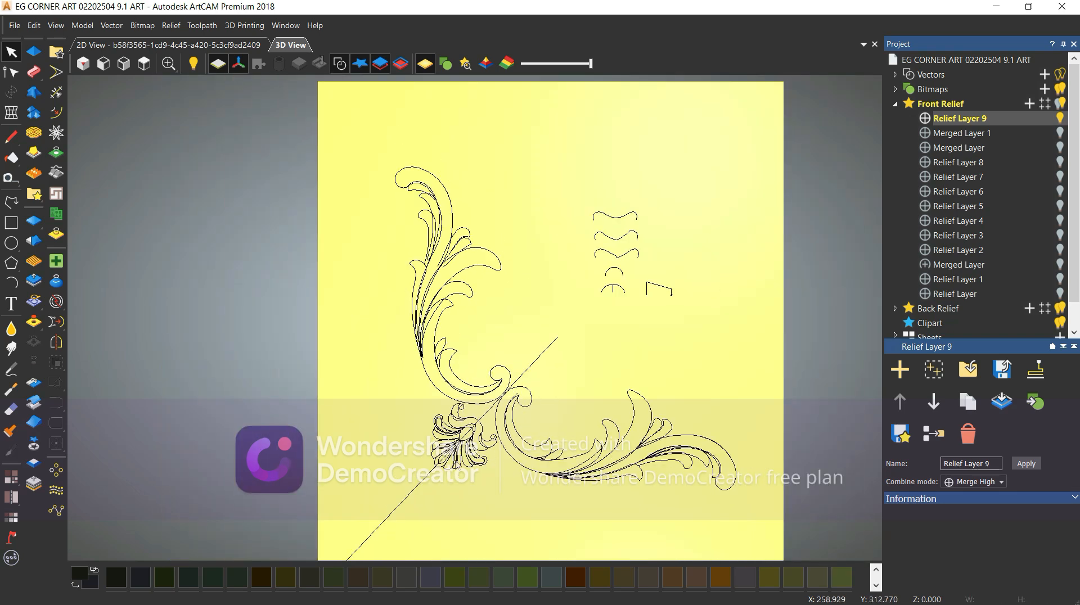
scroll(436, 502, up, 4)
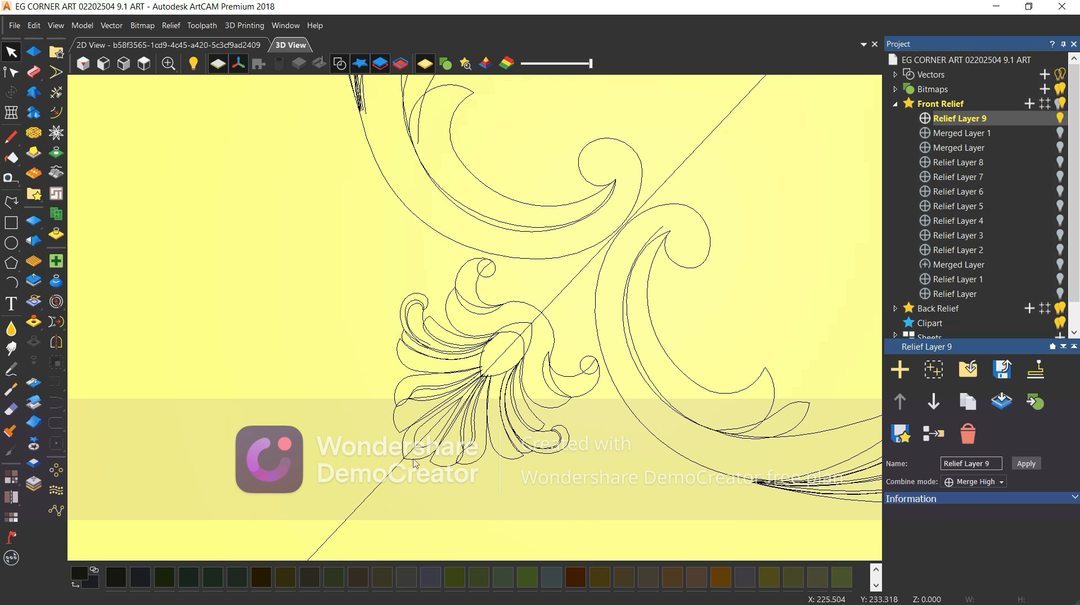
click(409, 457)
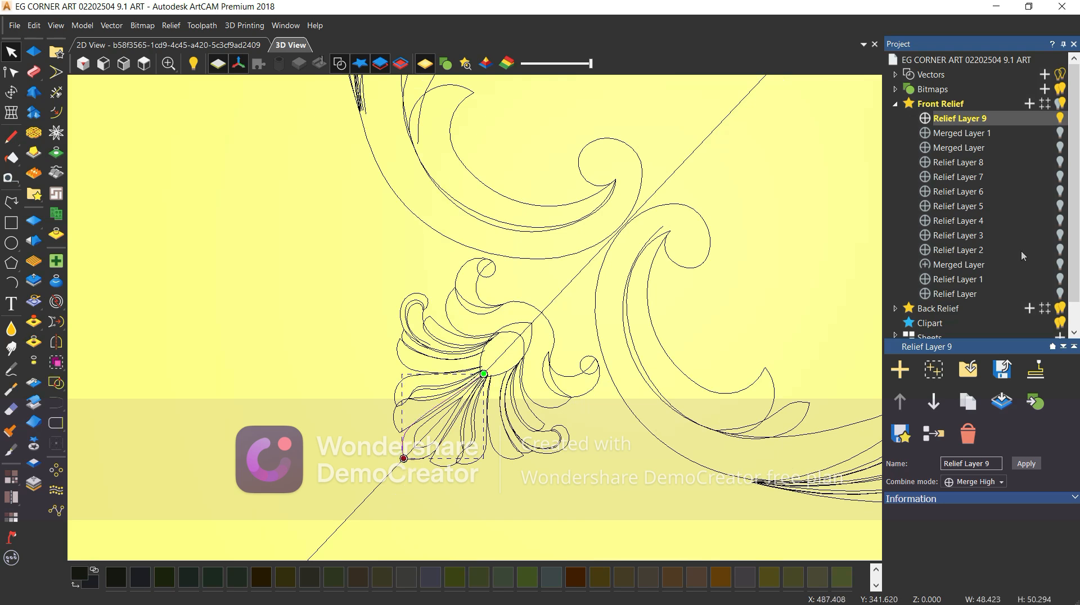
click(1059, 133)
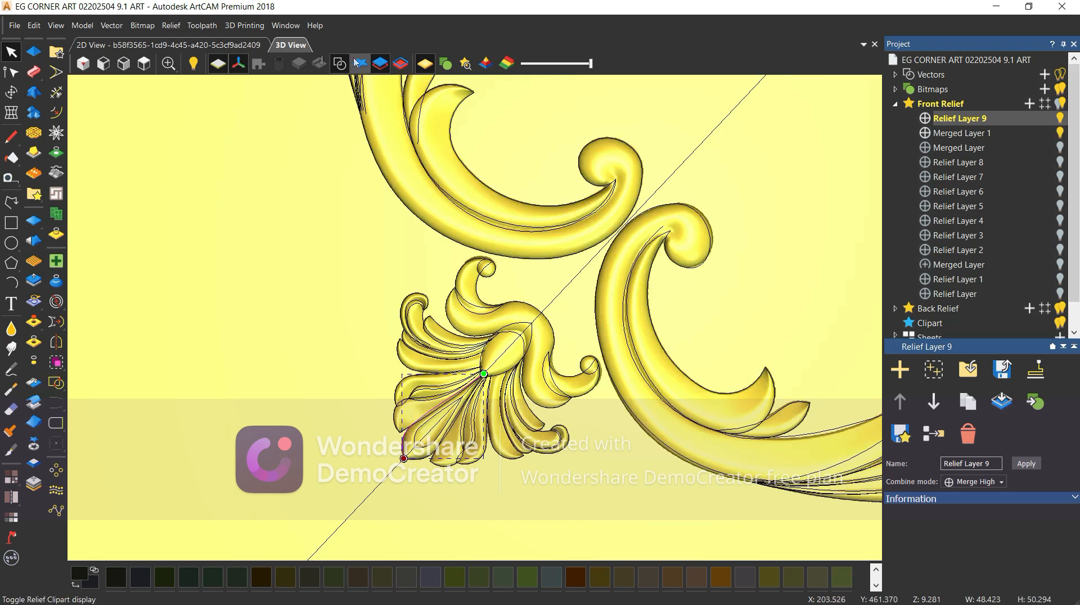
click(341, 63)
mouse_move(424, 343)
mouse_down()
mouse_move(301, 172)
mouse_move(398, 310)
mouse_move(467, 306)
mouse_move(509, 349)
mouse_up()
click(218, 64)
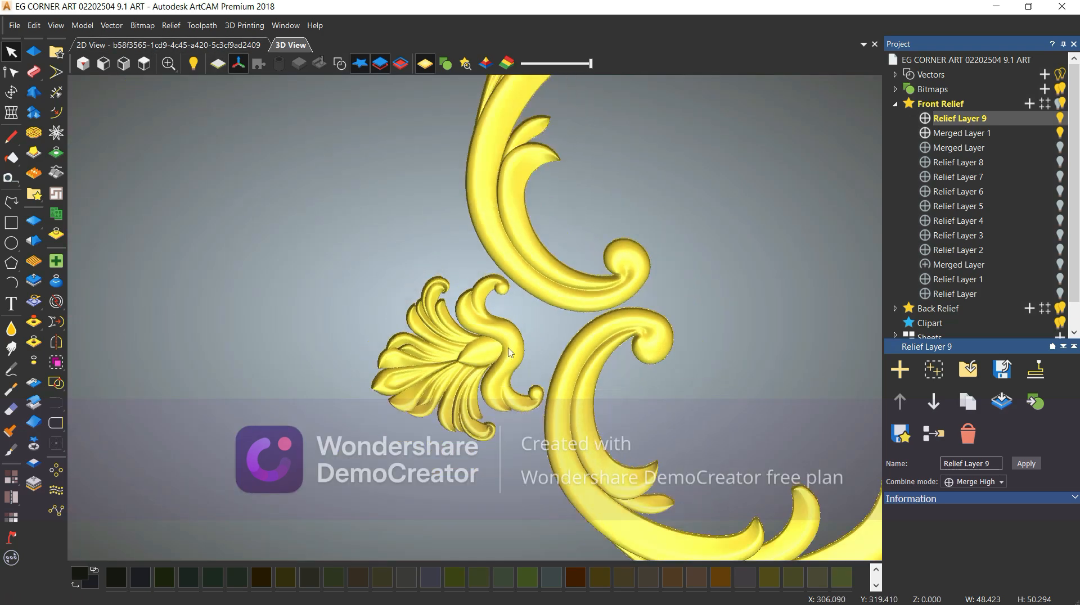
- Examine the relief of the shell and the neighbouring scroll spirals closely, from tilted angles and from above
scroll(508, 352, up, 5)
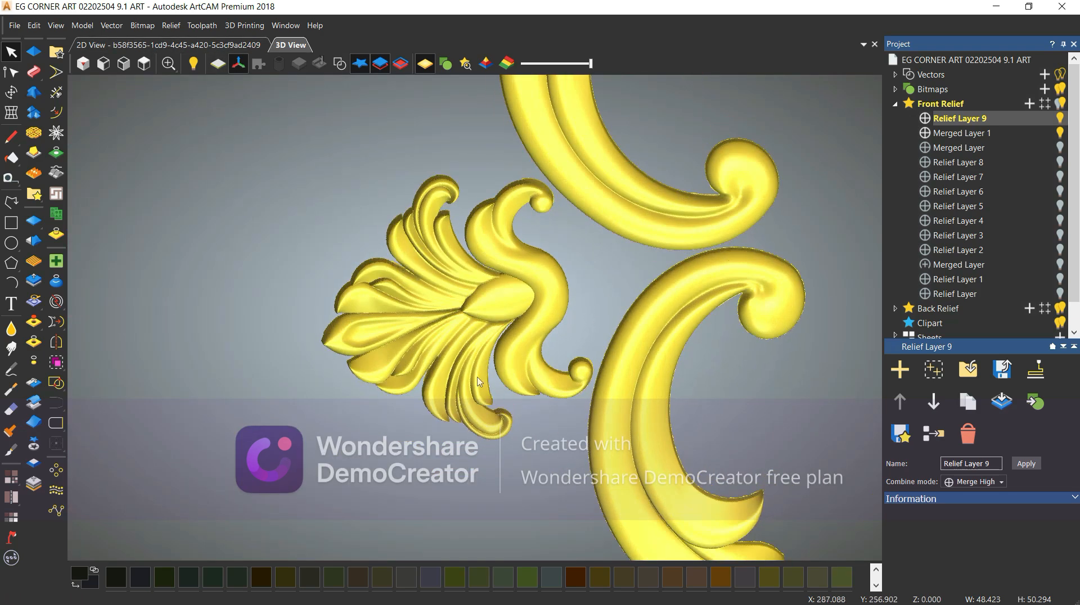
drag(477, 383, 446, 409)
scroll(421, 308, up, 3)
scroll(506, 303, down, 3)
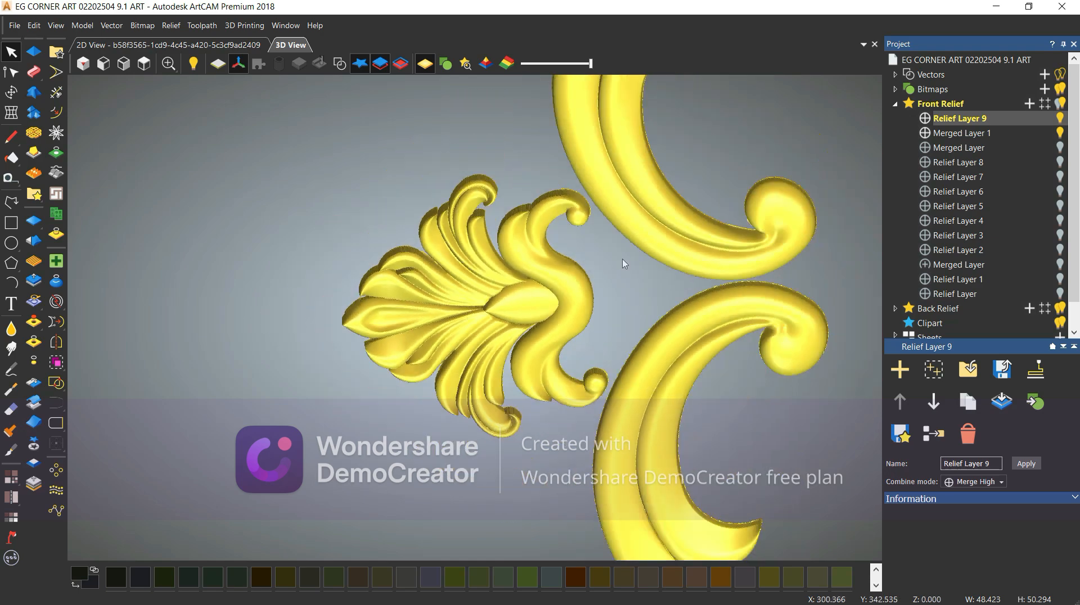
scroll(630, 241, down, 6)
drag(555, 185, 422, 238)
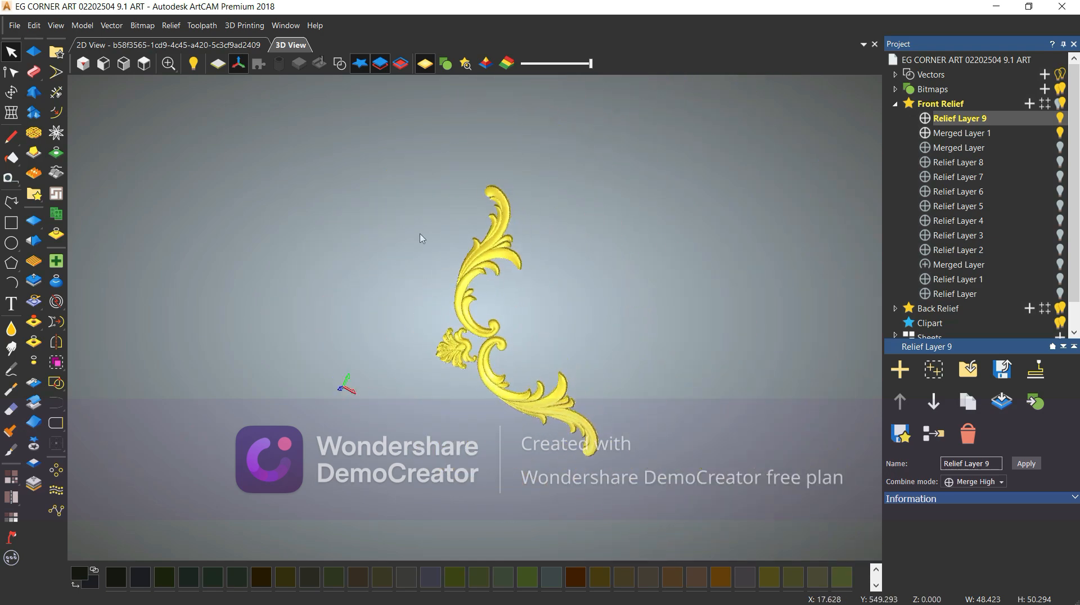
click(144, 64)
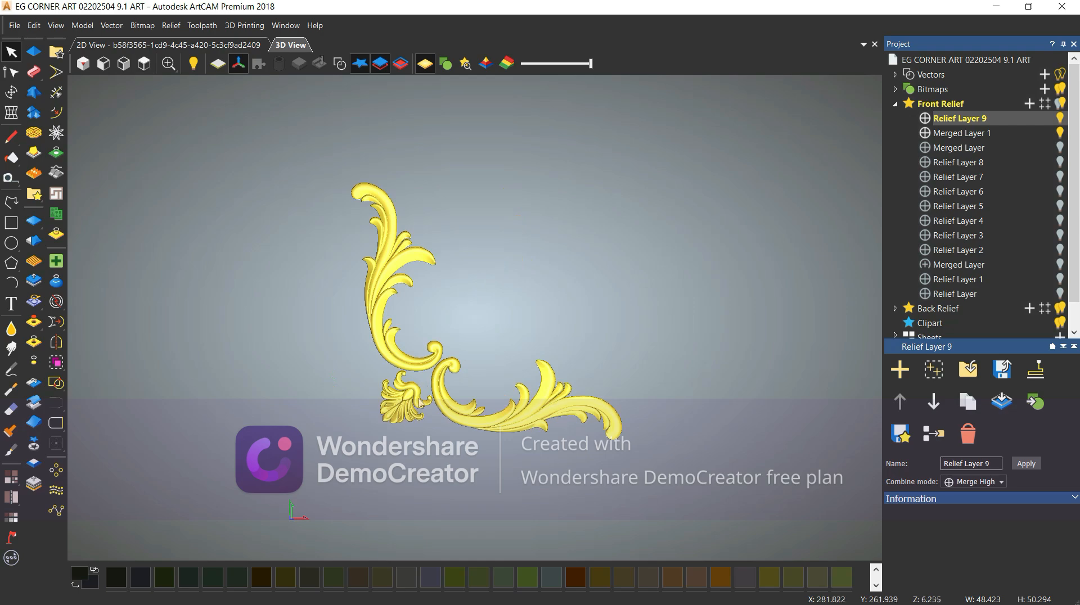
scroll(419, 403, up, 5)
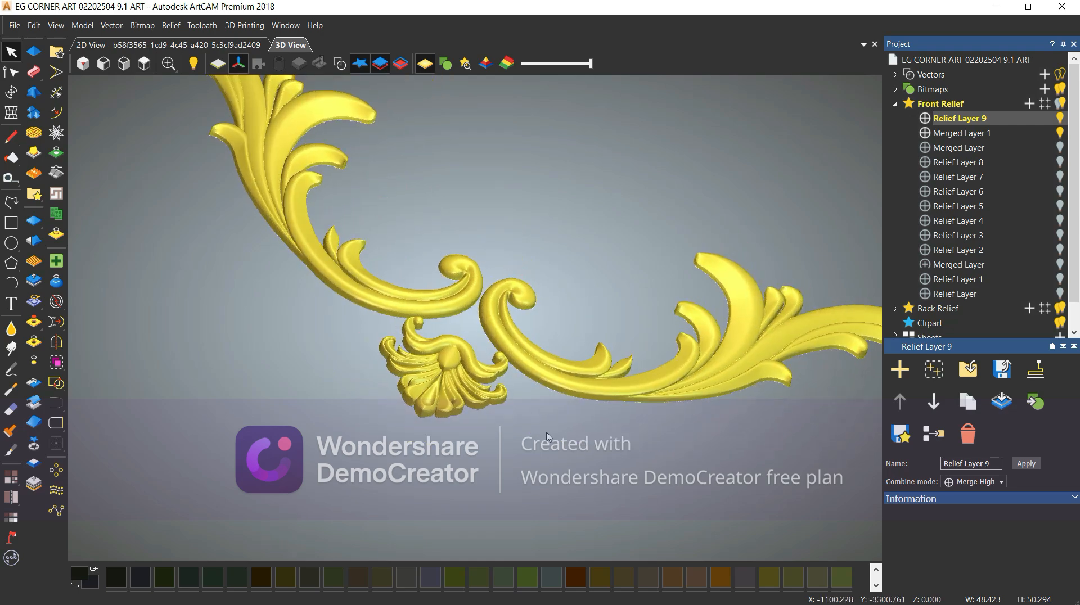
scroll(448, 318, up, 6)
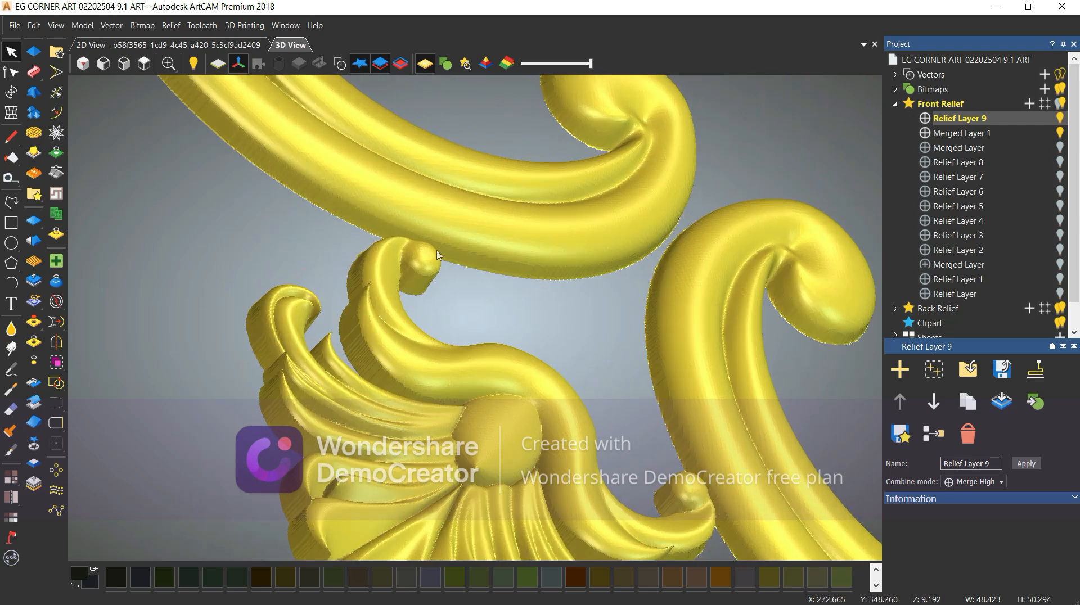
scroll(424, 261, down, 8)
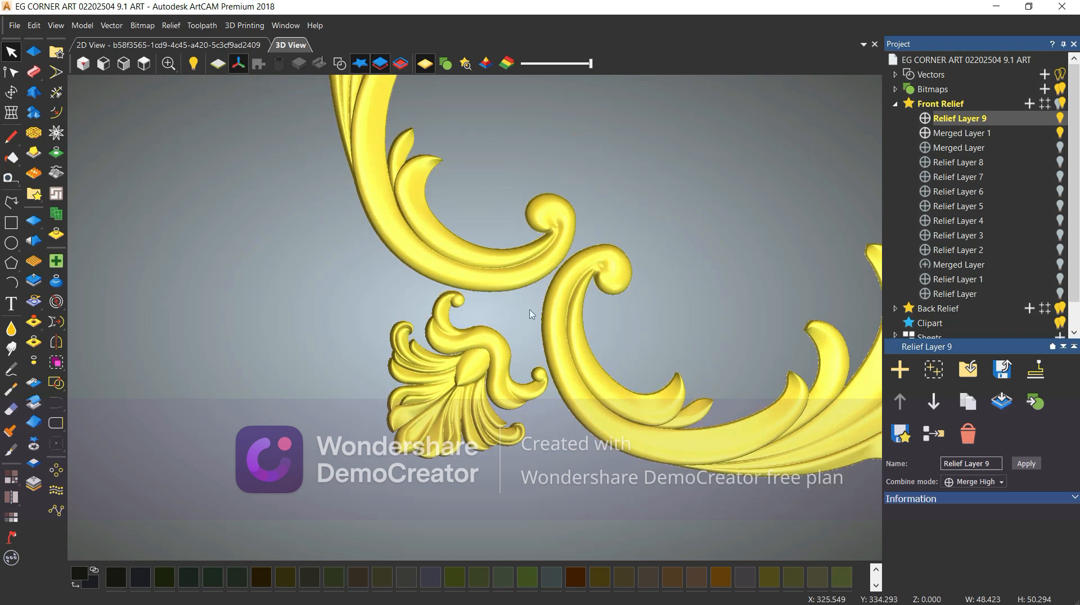
scroll(323, 142, down, 3)
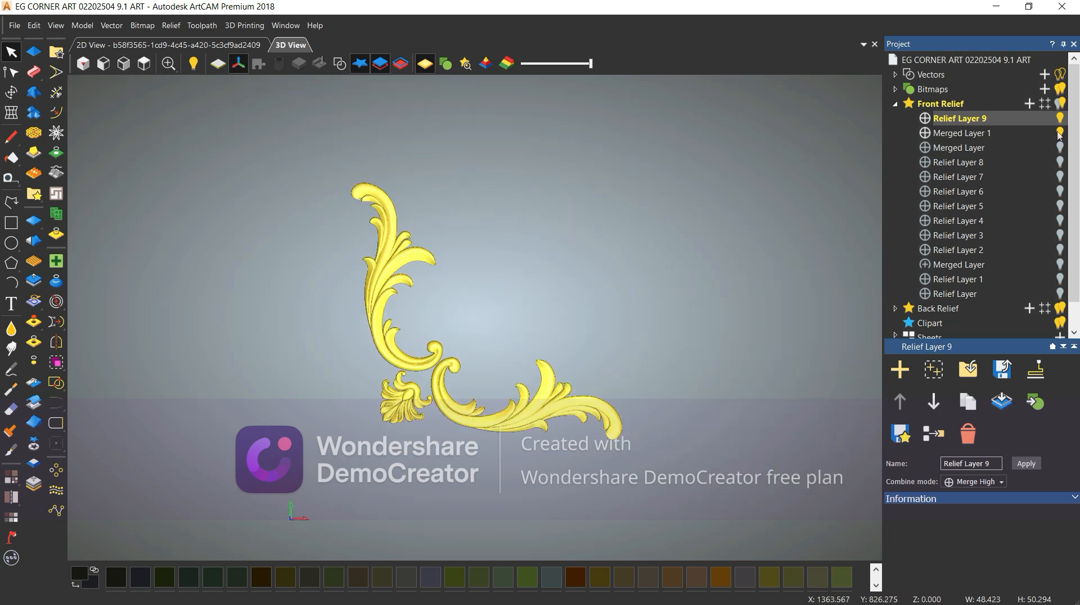
- Hide Merged Layer 1 and show the vectors and the zero plane again
key(ctrl+z)
click(338, 66)
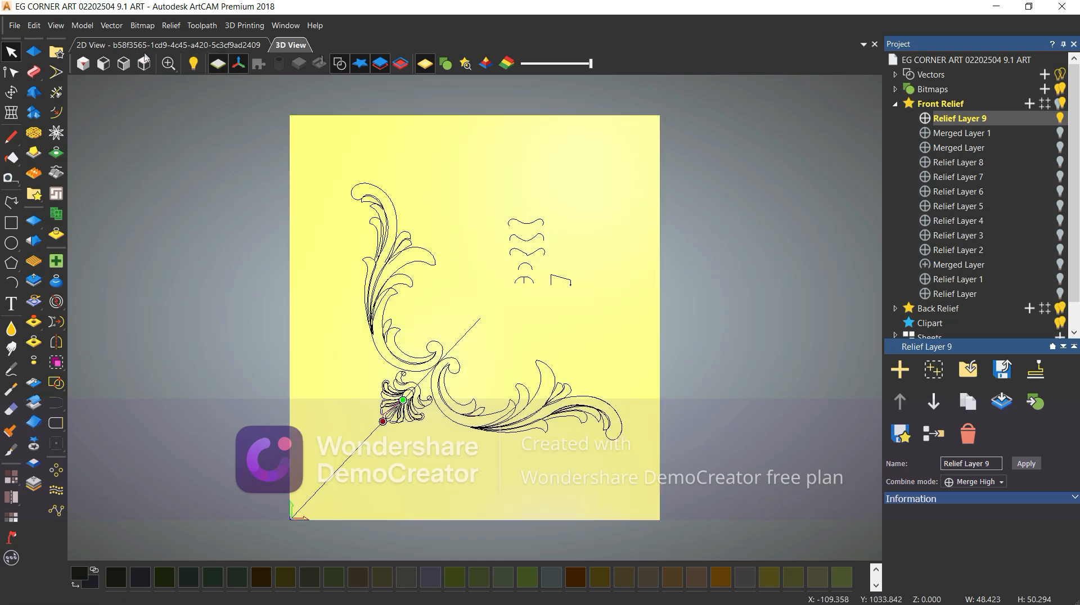
scroll(403, 366, up, 3)
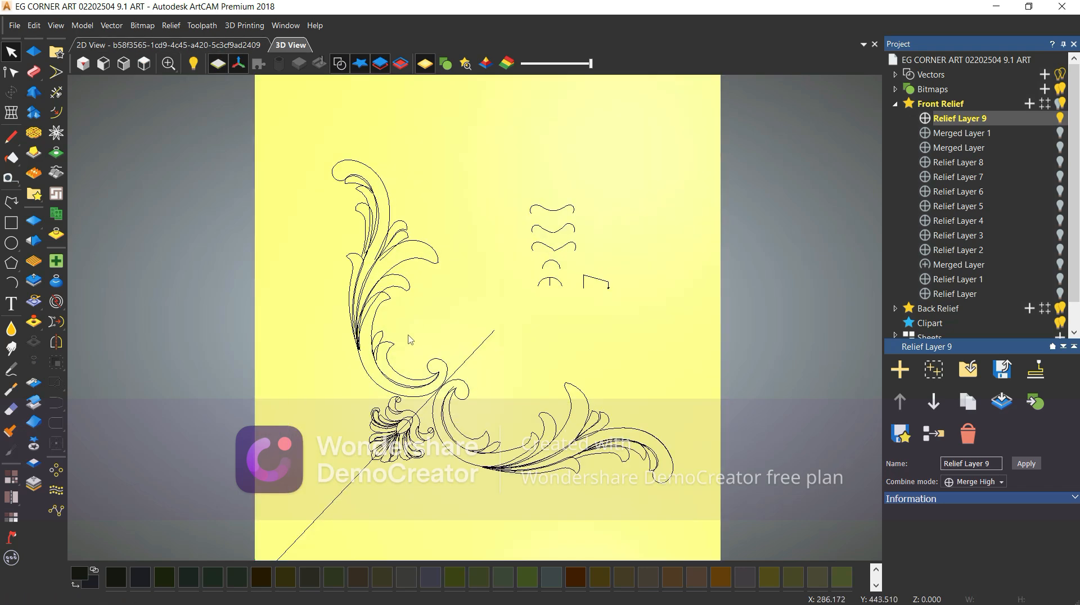
- Inspect the two curves bounding the upper scroll's inner leaf, selecting them together and deselecting them
scroll(416, 363, up, 1)
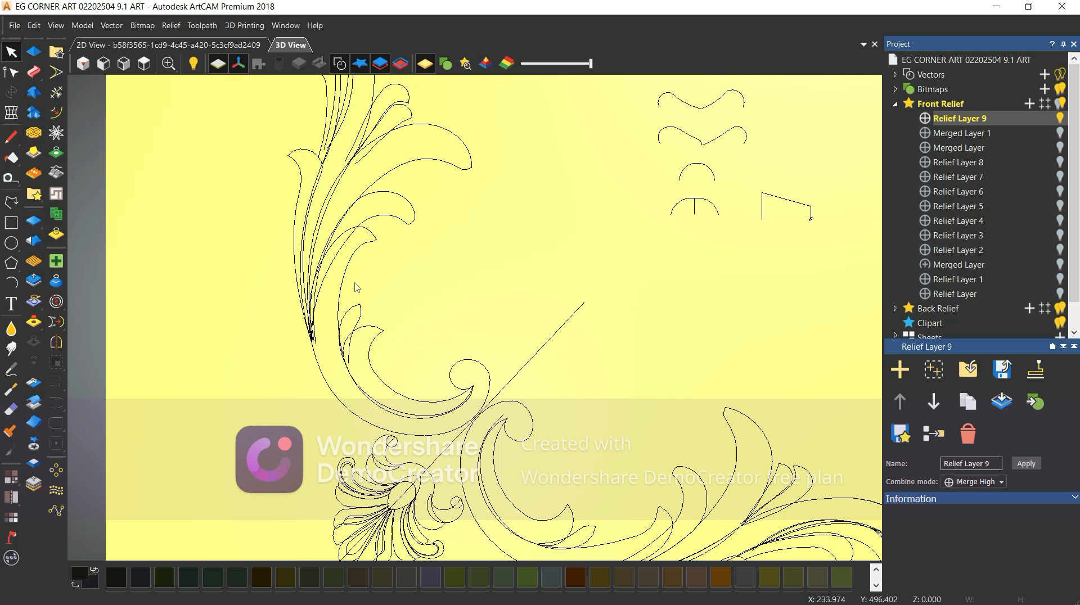
click(371, 235)
shift+click(360, 248)
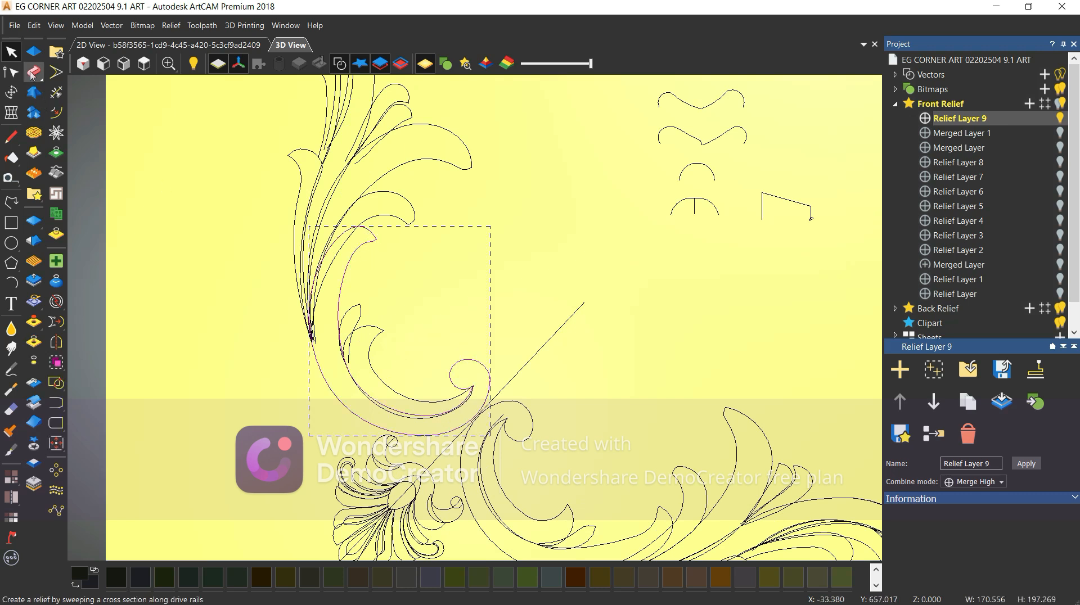
click(363, 266)
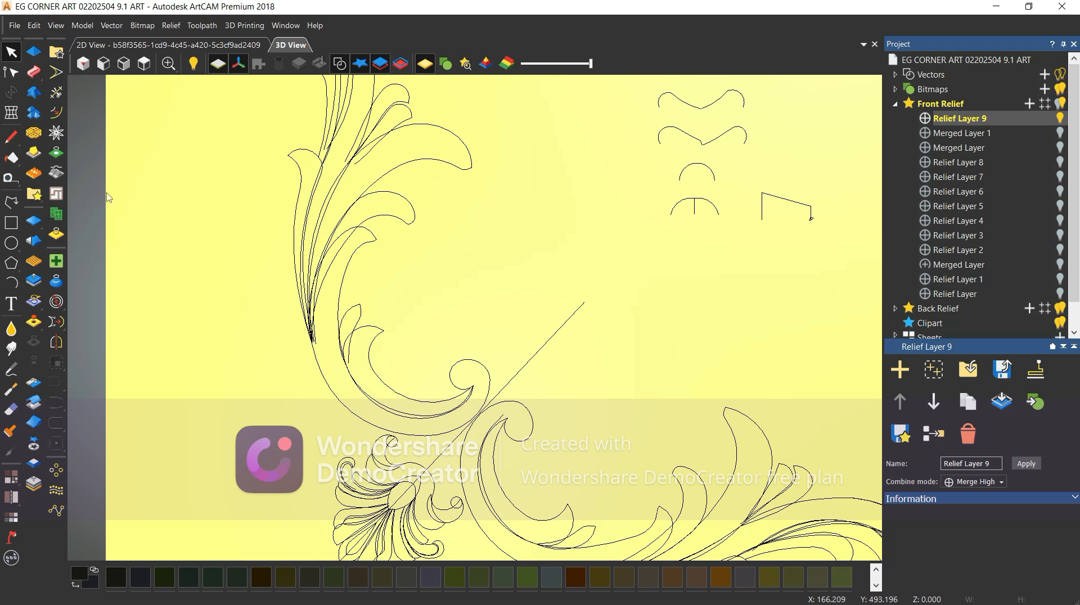
- Inspect the two outline vectors of the shell's lowest petal, selecting them as a pair and deselecting them
scroll(466, 357, down, 2)
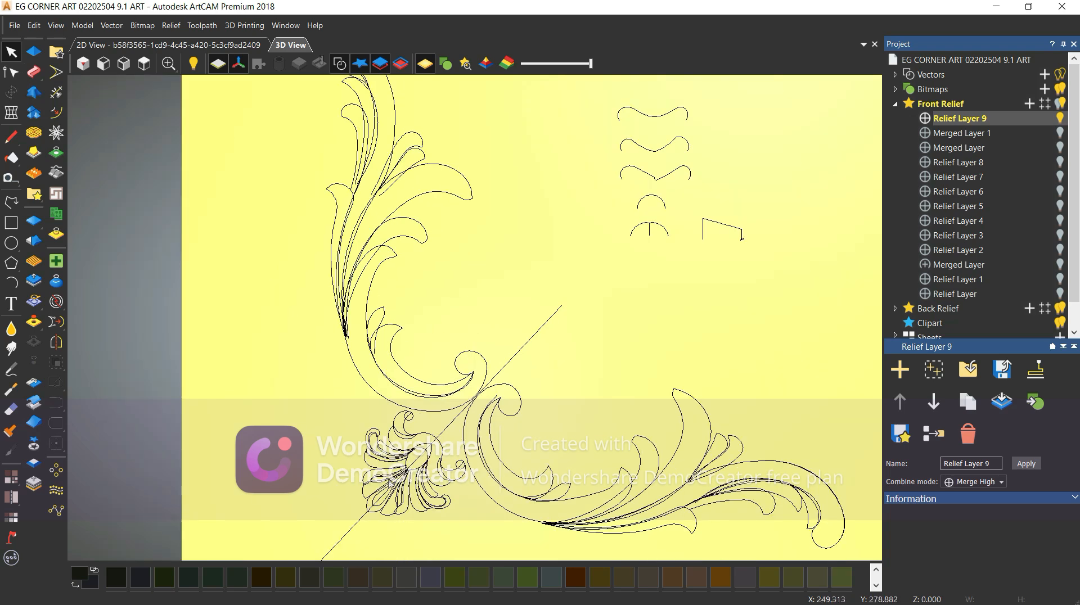
scroll(399, 470, up, 10)
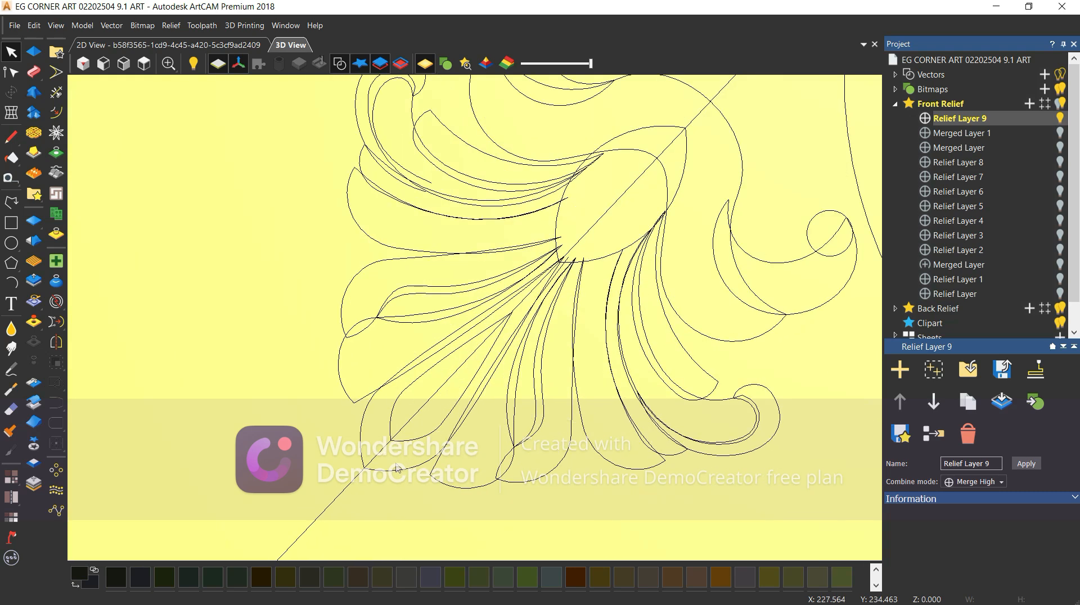
click(363, 420)
shift+click(392, 473)
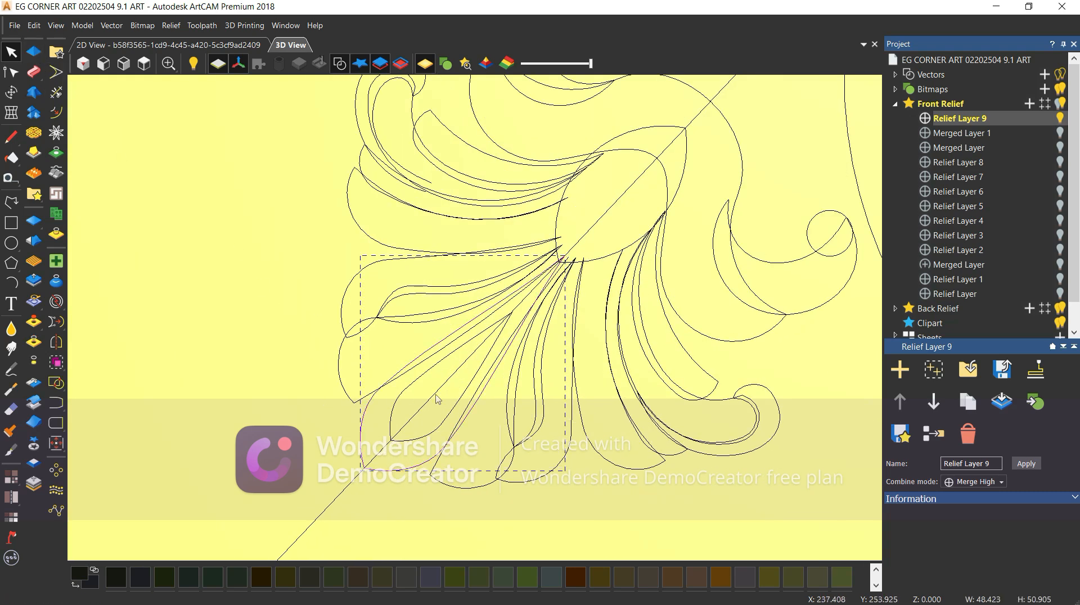
click(251, 245)
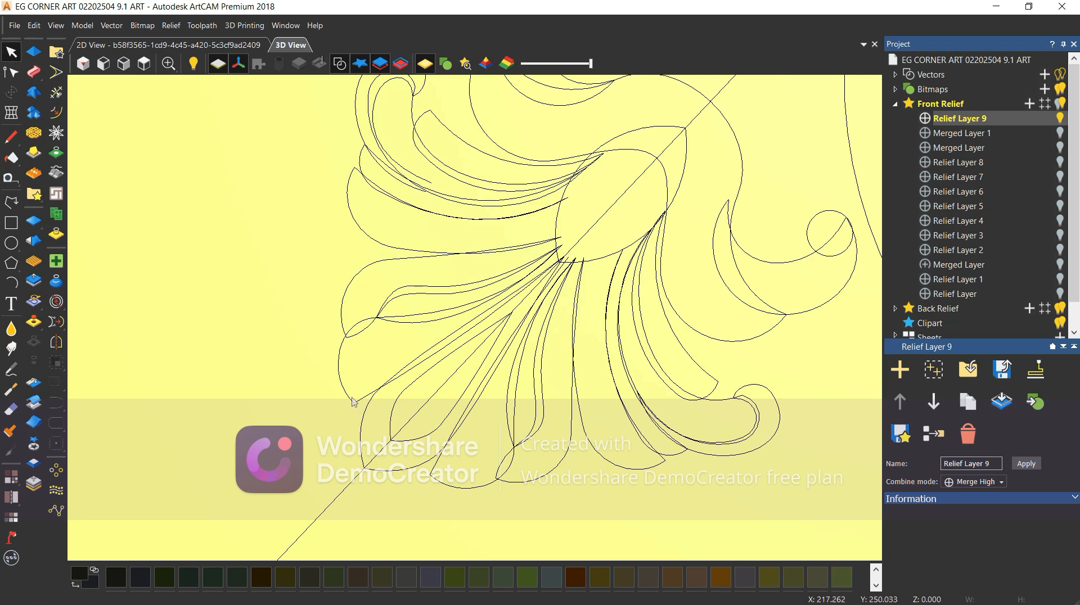
click(369, 406)
click(313, 351)
scroll(313, 351, down, 2)
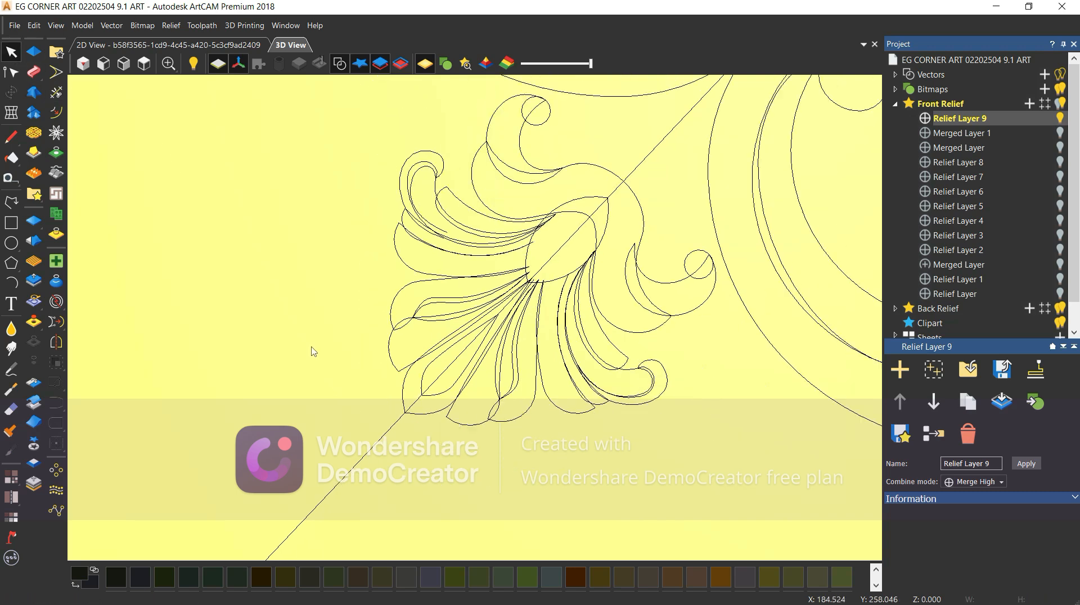
- Inspect the curve along the lower edge of the shell's curled collar, selecting and deselecting it
scroll(381, 201, down, 3)
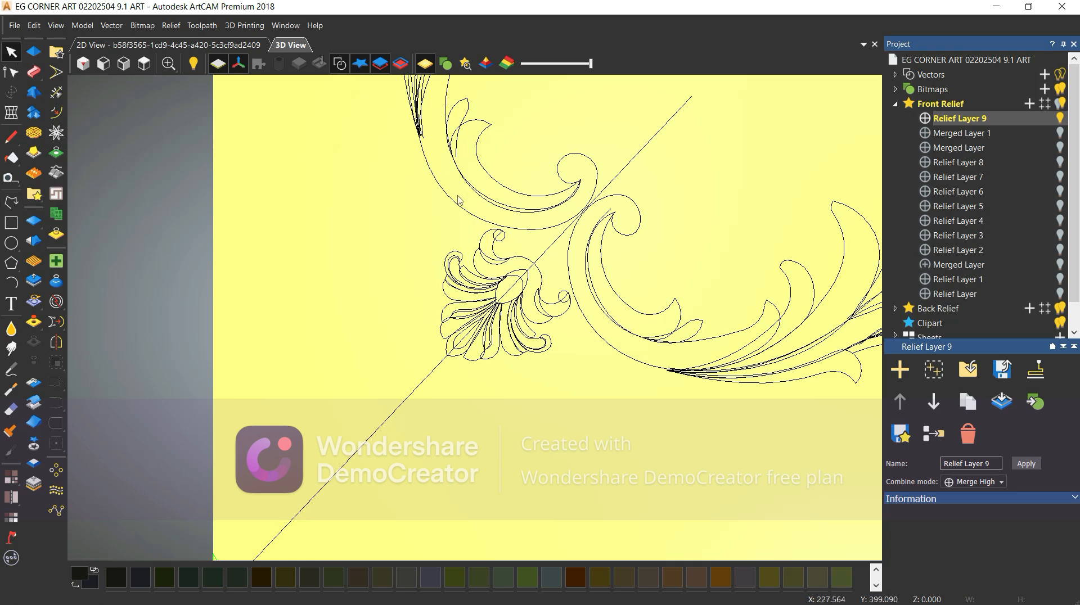
scroll(503, 233, up, 2)
scroll(491, 278, up, 1)
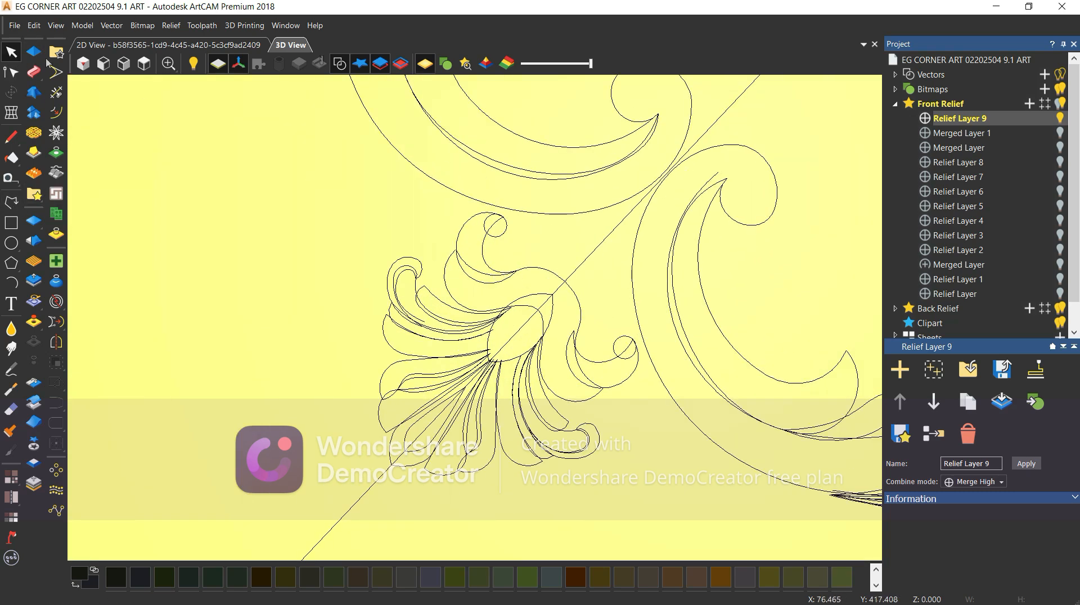
click(446, 285)
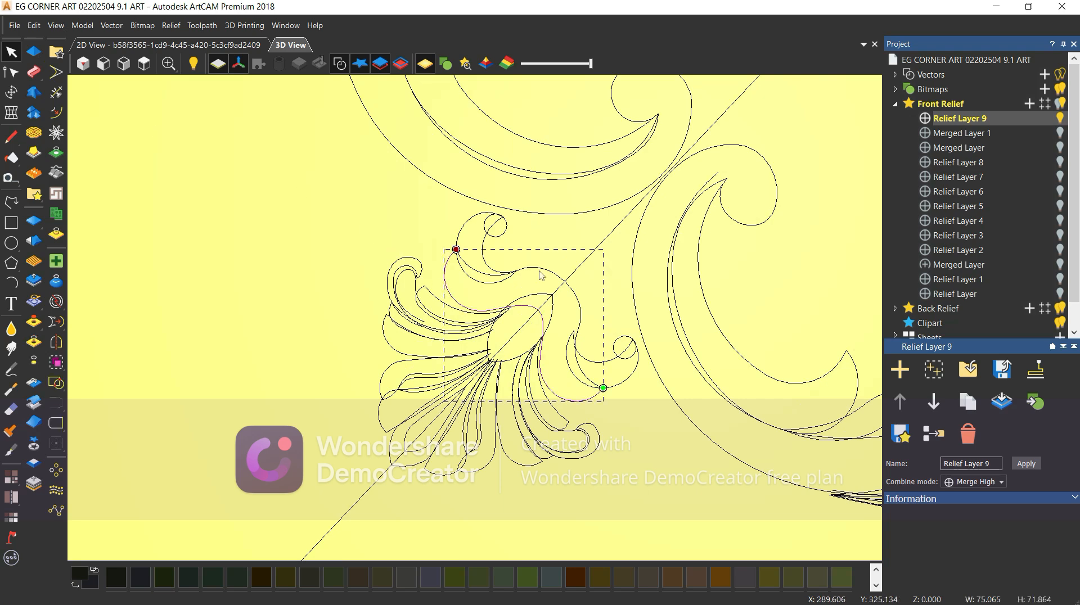
scroll(312, 202, down, 3)
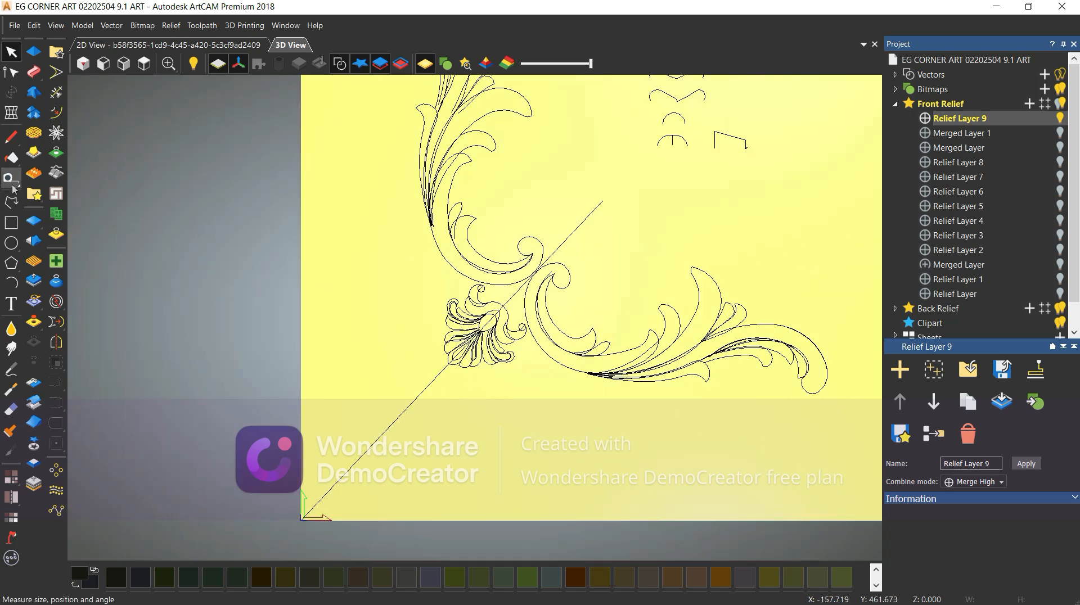
- Draw a vertical line about 316 mm long between the upper scroll and the profile curves, and place a parallel copy beside it
click(11, 203)
click(573, 136)
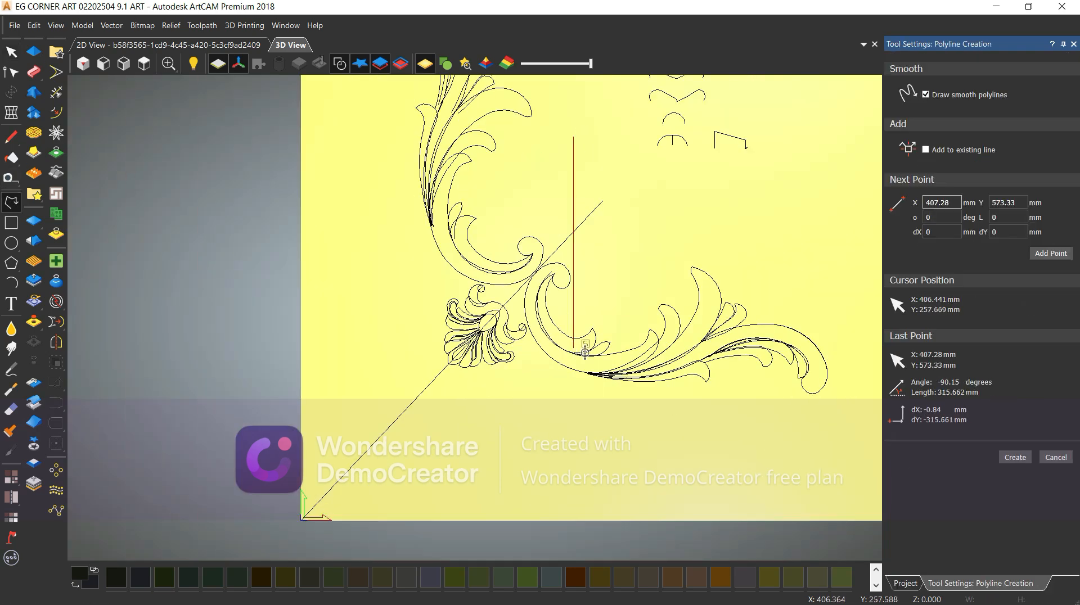
click(573, 348)
key(Escape)
drag(574, 206, 634, 202)
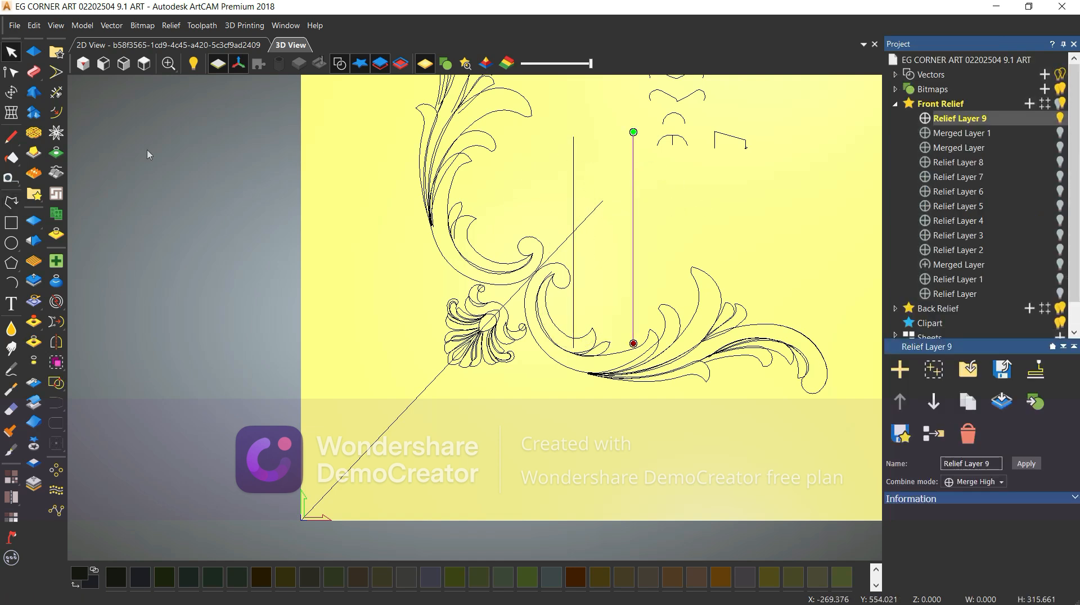
- Draw a polyline about 89 mm long joining the upper ends of the two parallel vertical lines
click(11, 202)
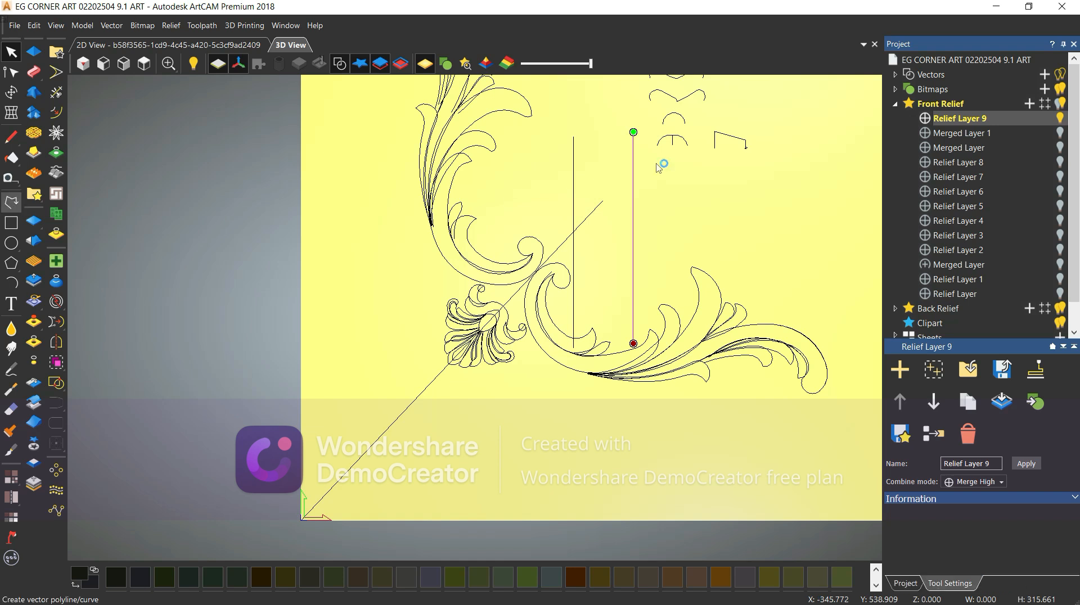
click(574, 137)
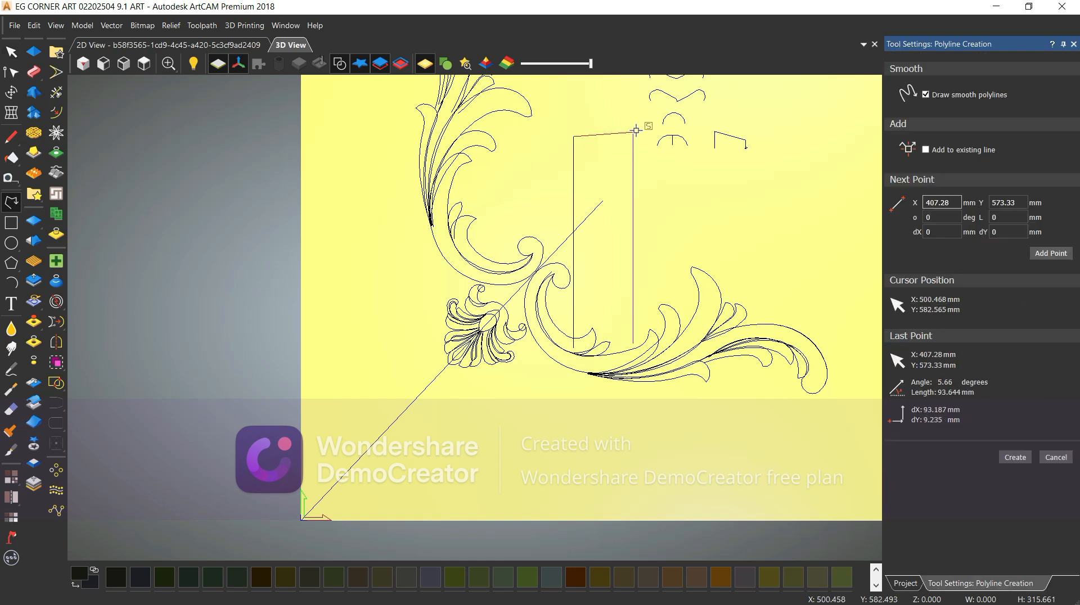
click(633, 132)
right_click(512, 108)
click(628, 181)
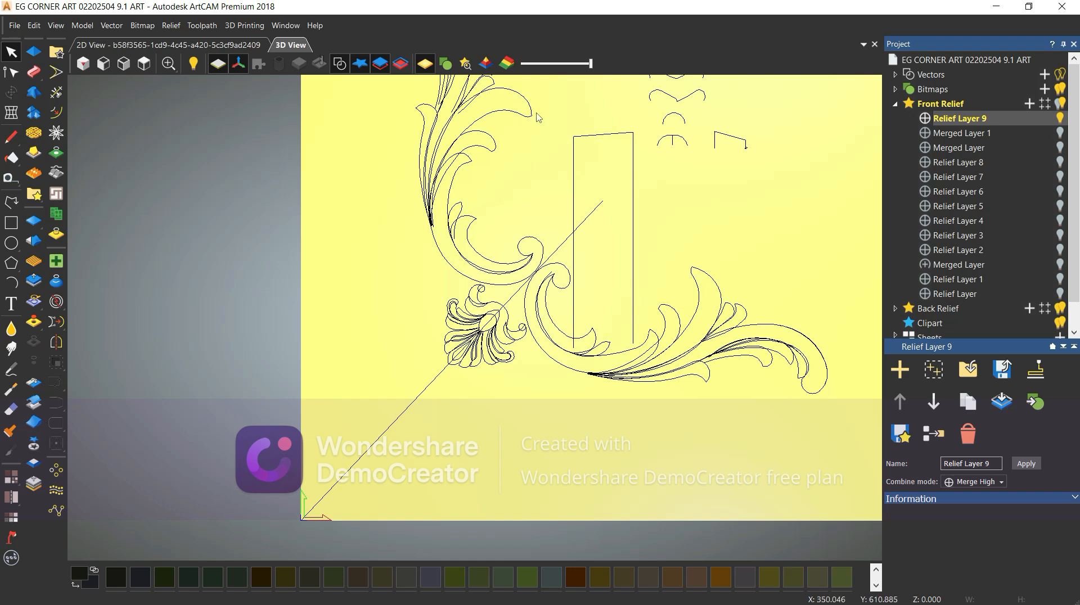
- Select the two vertical example lines and the short line joining their upper ends, and delete all three
click(572, 166)
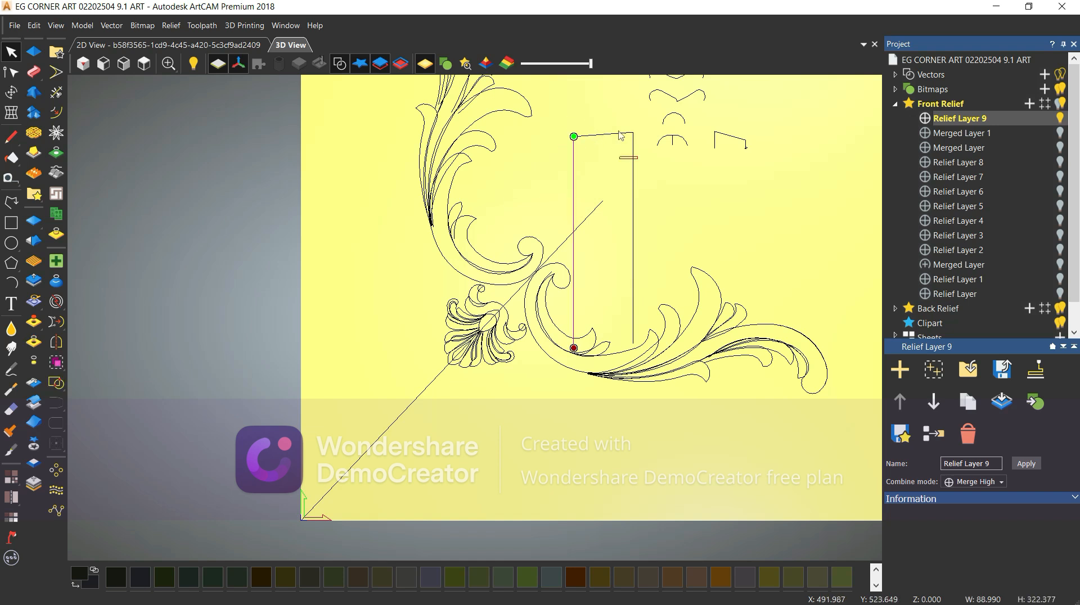
shift+click(631, 159)
click(600, 135)
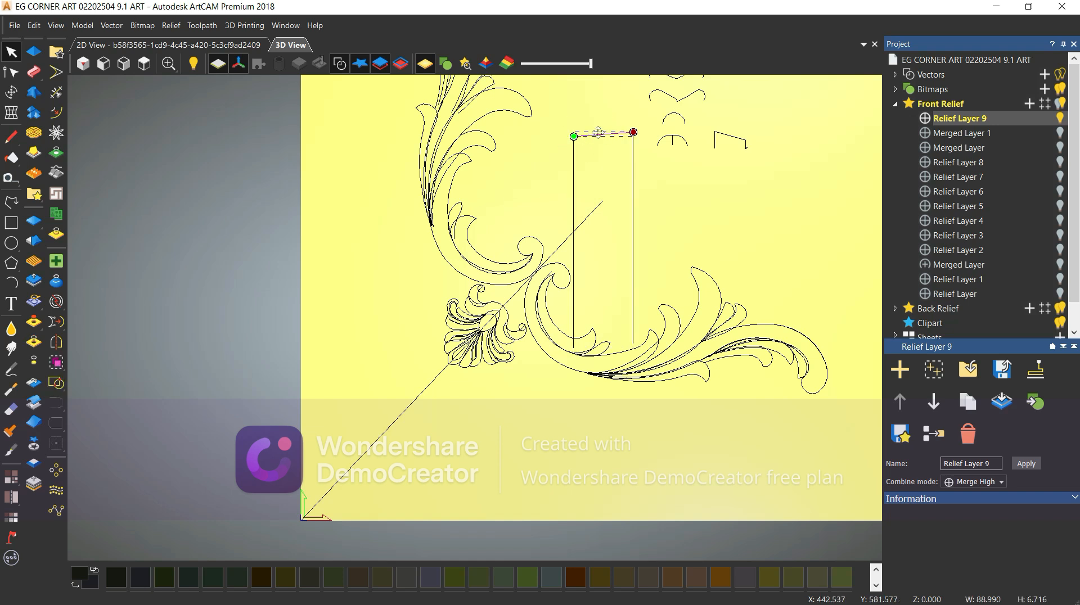
click(621, 133)
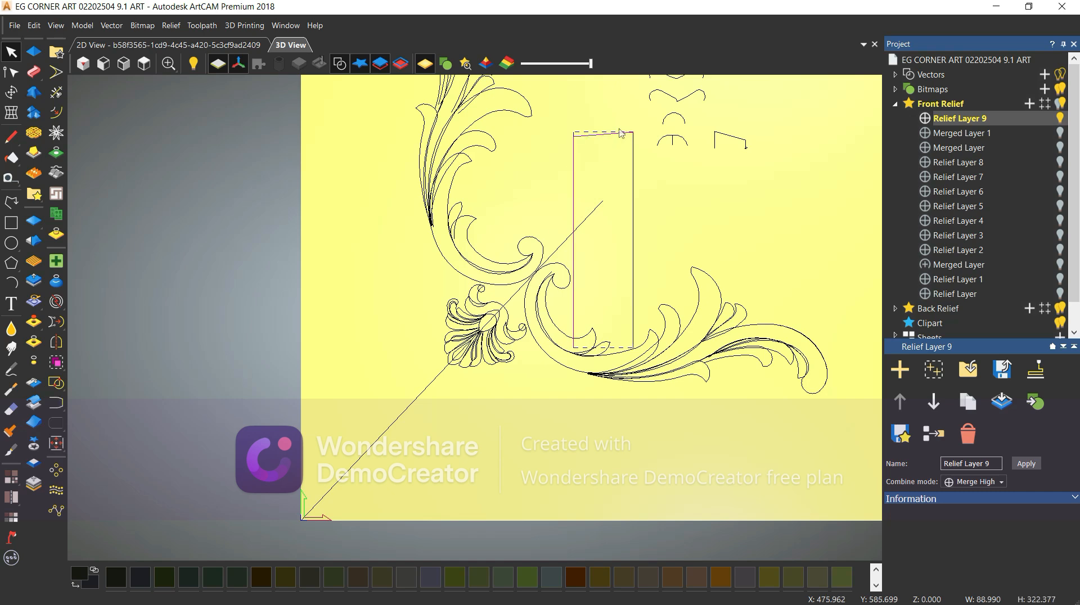
shift+click(632, 139)
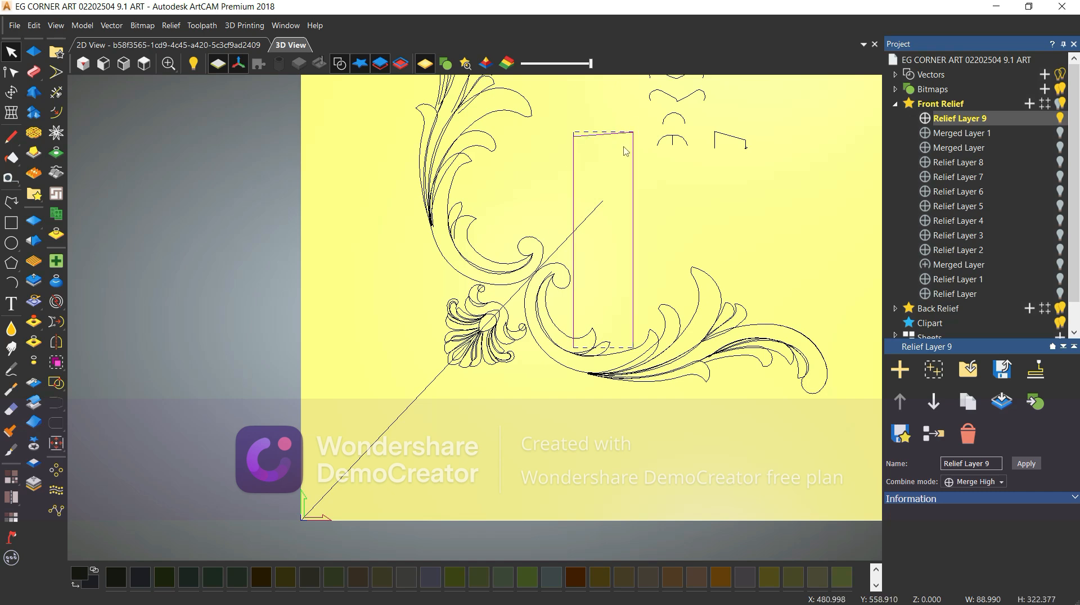
key(Delete)
scroll(347, 178, down, 3)
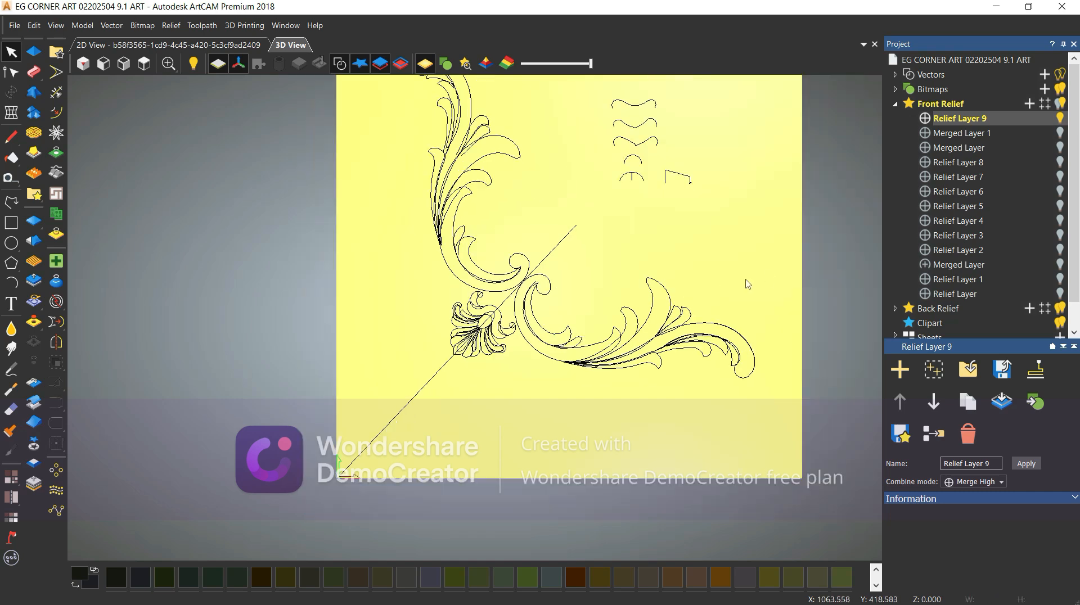
- Start a Two Rail Sweep, set the upper scroll's outer and inner curves as first and second drive rails, and leave the tool
scroll(557, 202, up, 1)
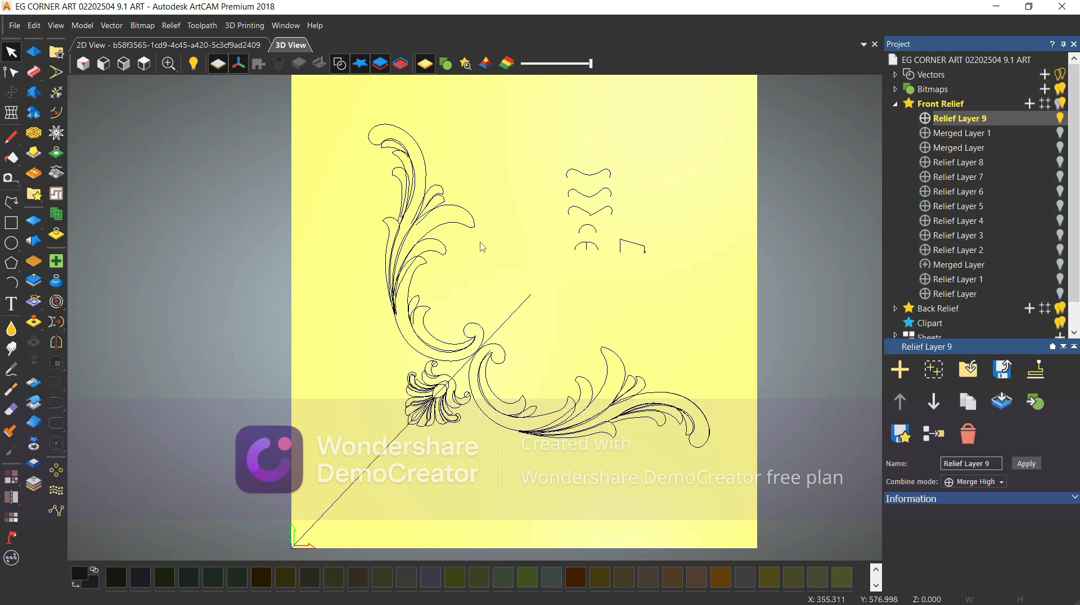
click(32, 72)
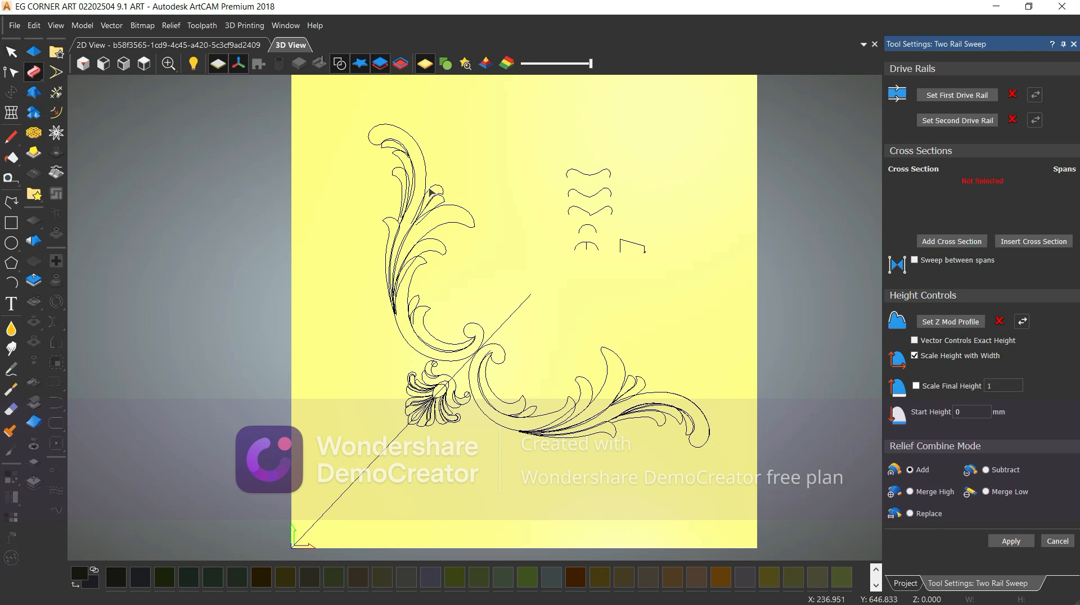
scroll(425, 351, up, 1)
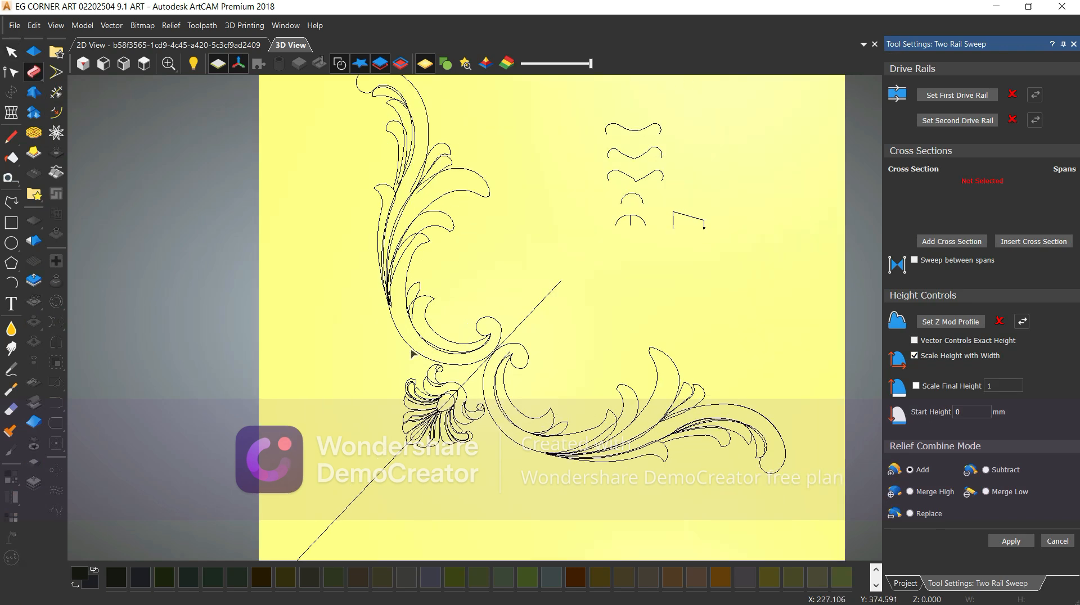
click(434, 348)
click(956, 95)
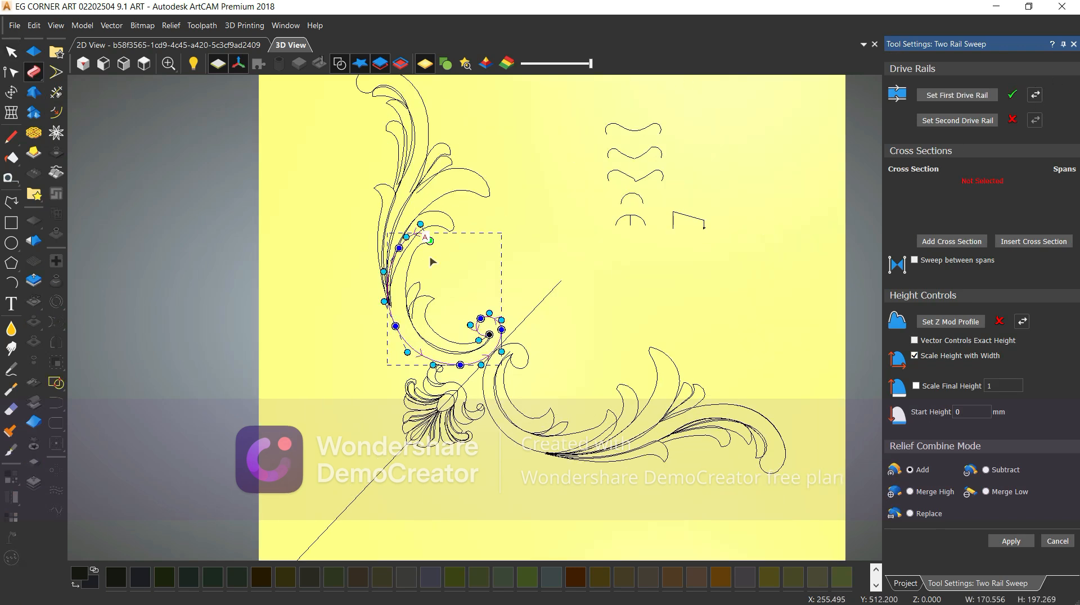
click(929, 122)
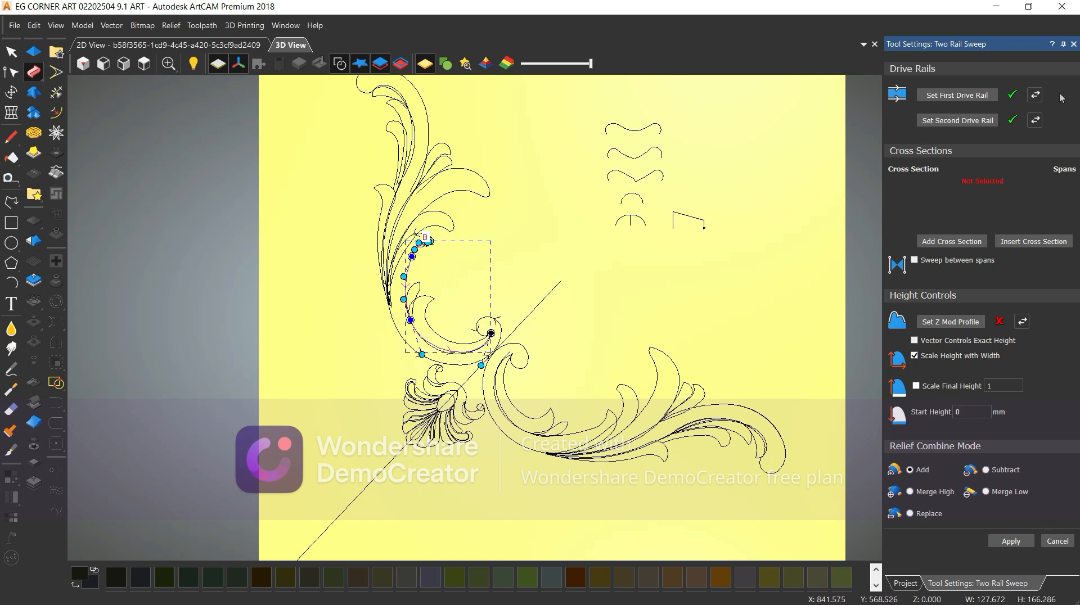
click(1073, 44)
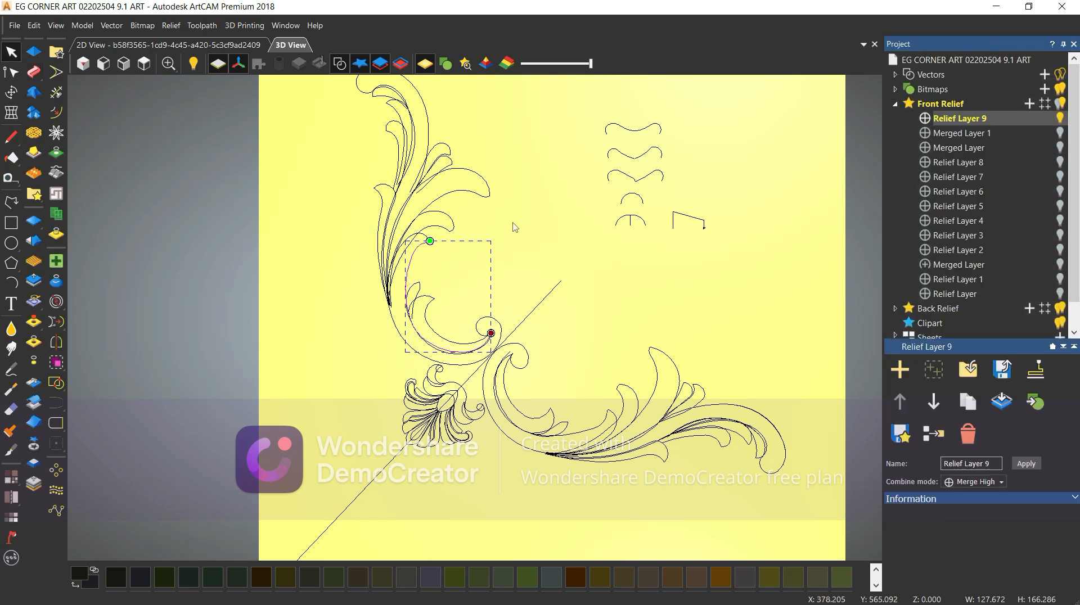
- Start a Two Rail Sweep along the upper scroll's two curves and add the left half of the third profile down as first cross section
scroll(431, 247, up, 3)
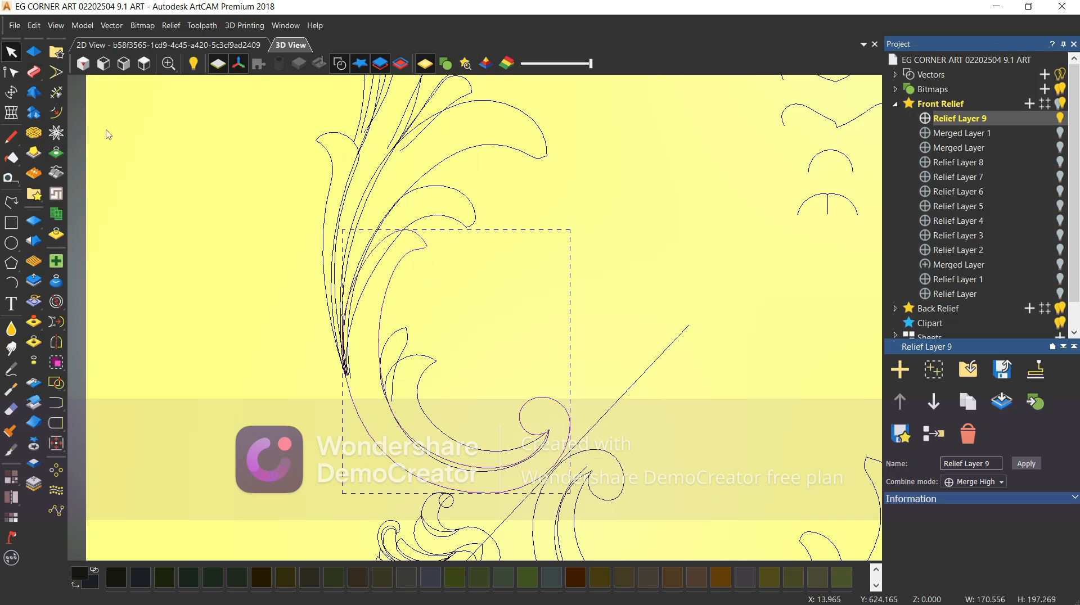
click(33, 72)
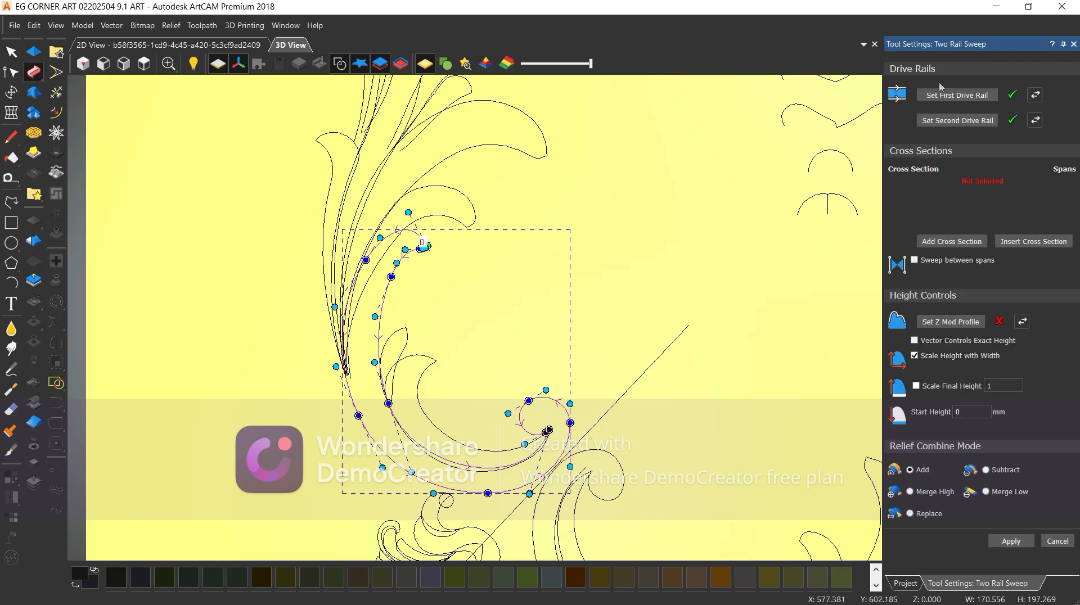
scroll(783, 189, down, 1)
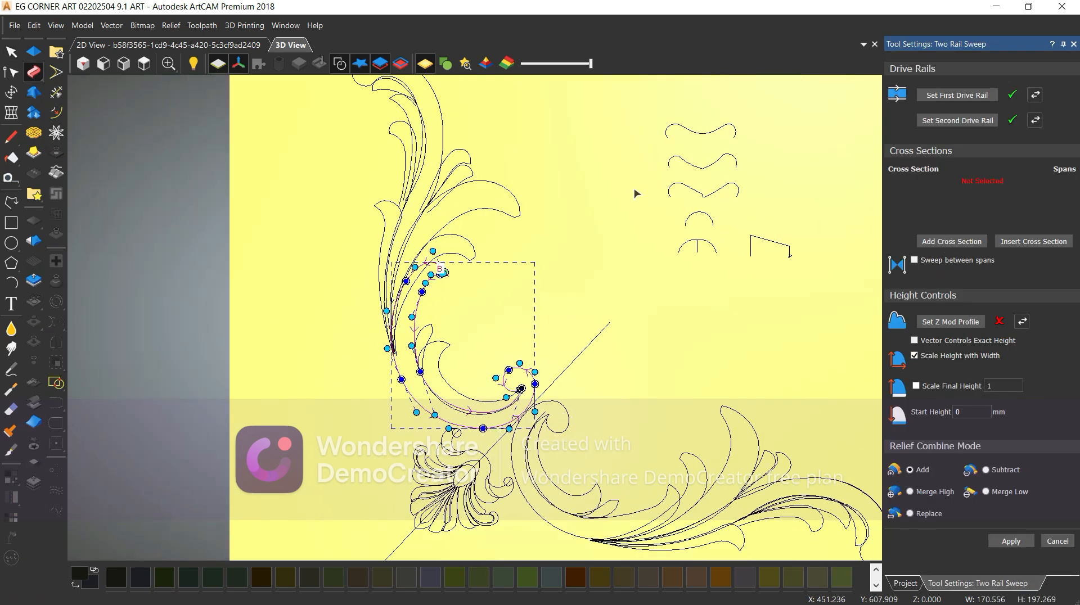
scroll(684, 181, up, 1)
click(685, 180)
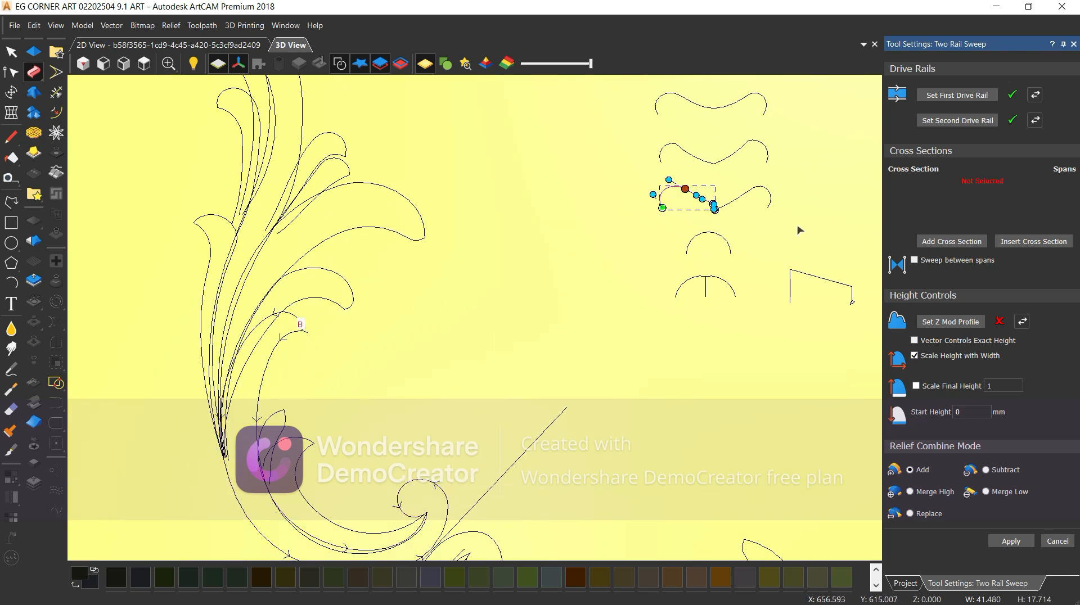
click(951, 242)
scroll(450, 354, down, 1)
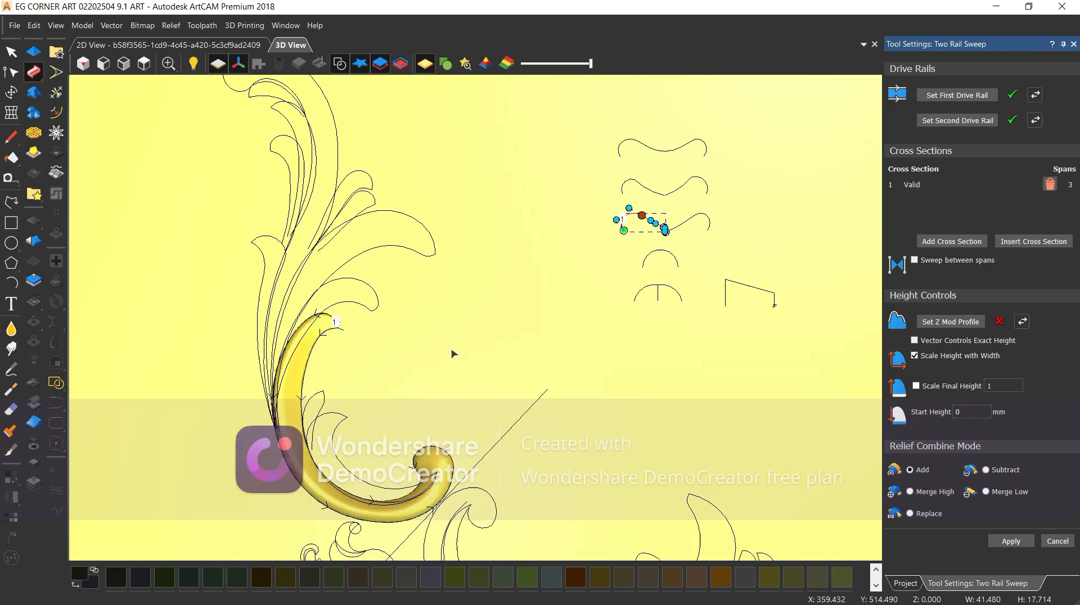
- Add the plain semicircular arc profile as both the second and the third cross section of the sweep
click(674, 258)
click(941, 242)
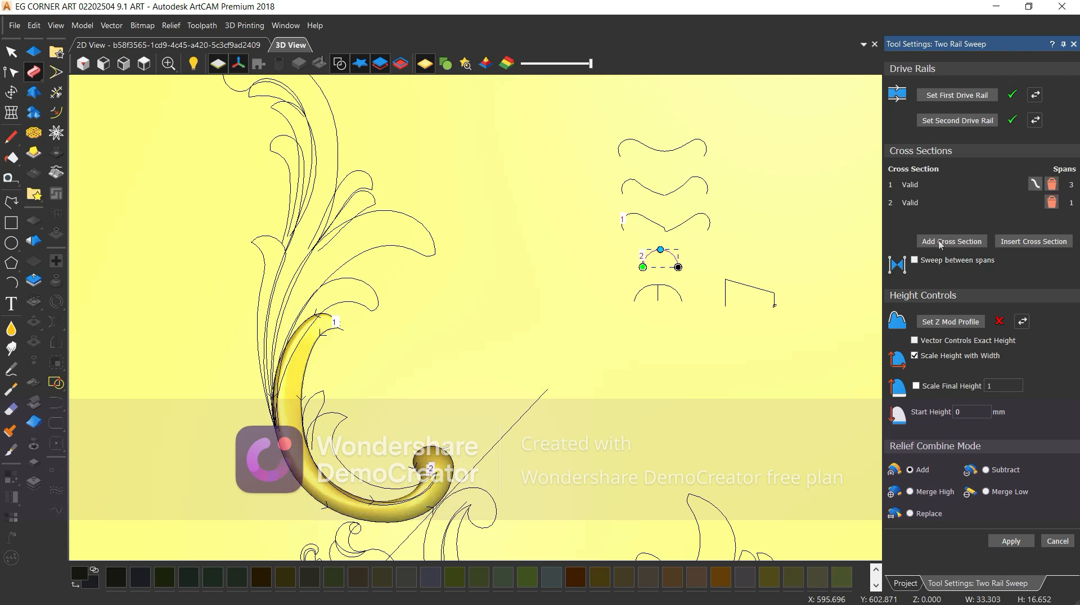
click(941, 241)
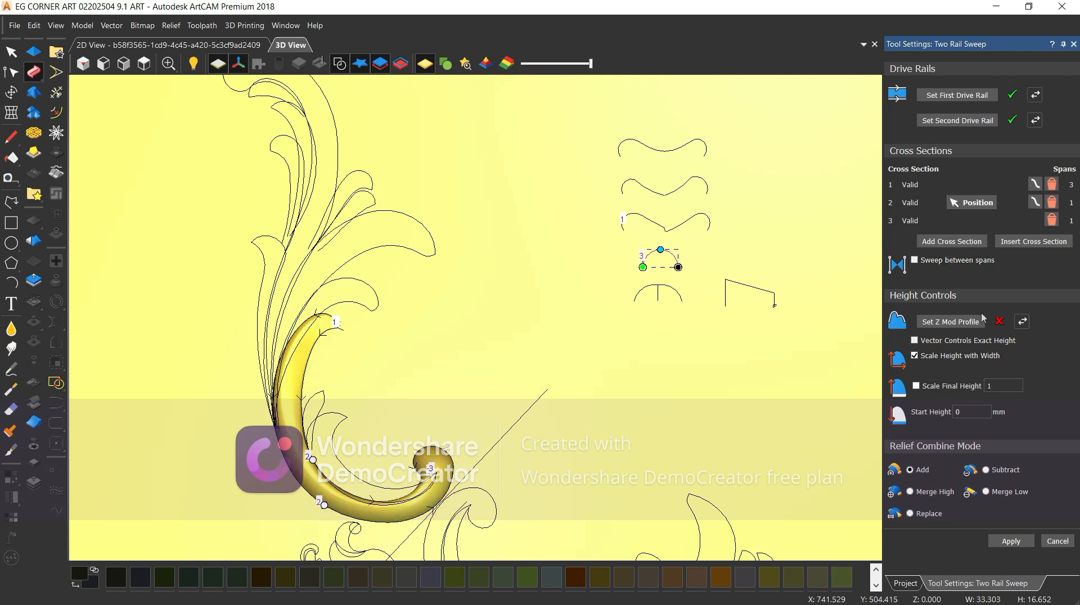
- Disable Scale Height with Width, enable Scale Final Height at 10, and set the start height to 2 mm
click(944, 356)
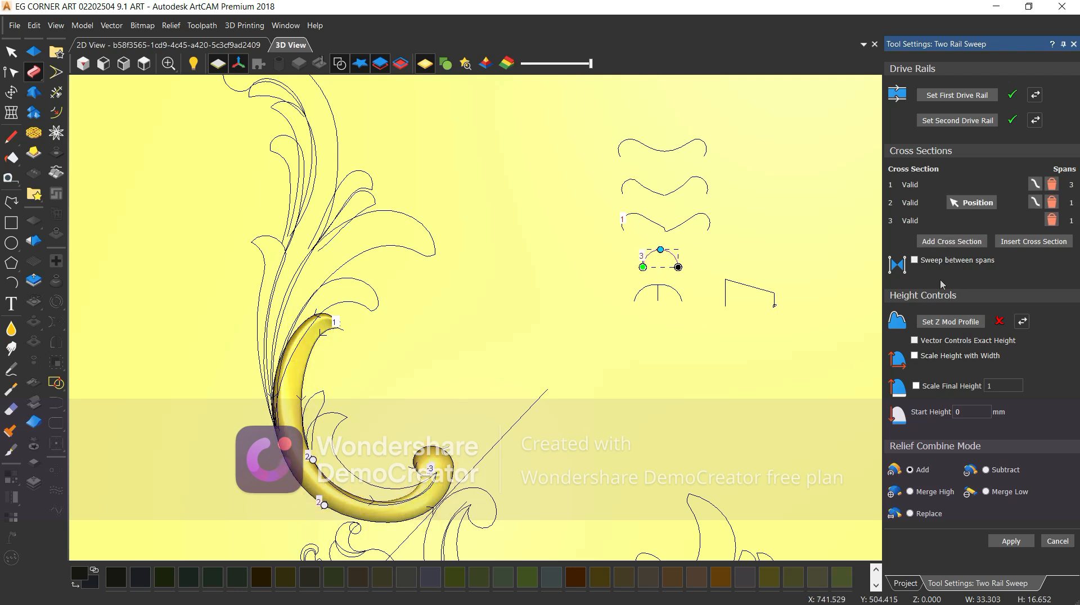
click(972, 387)
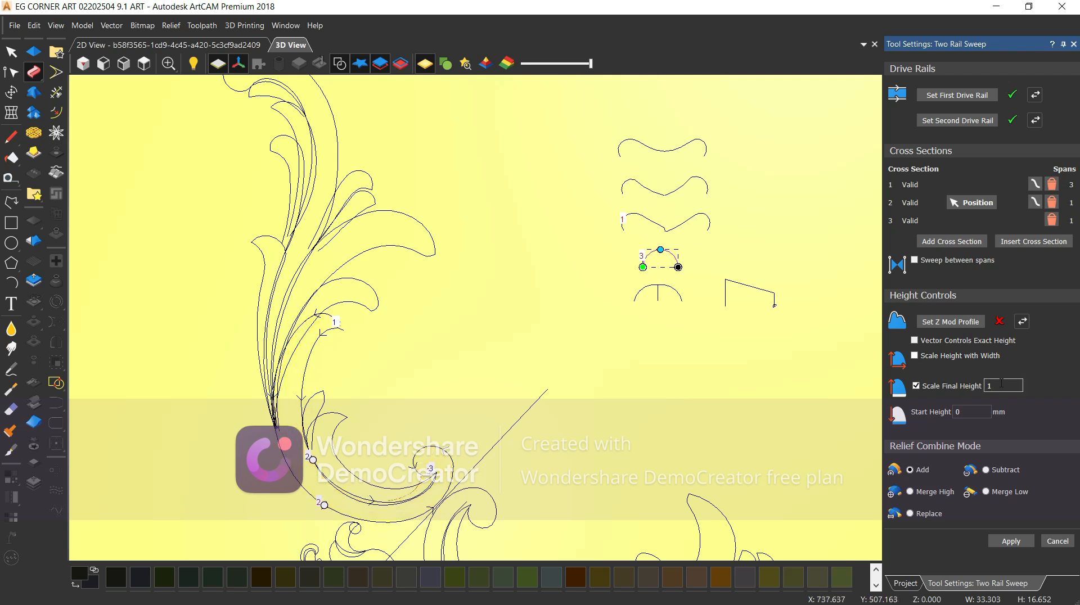
key(Tab)
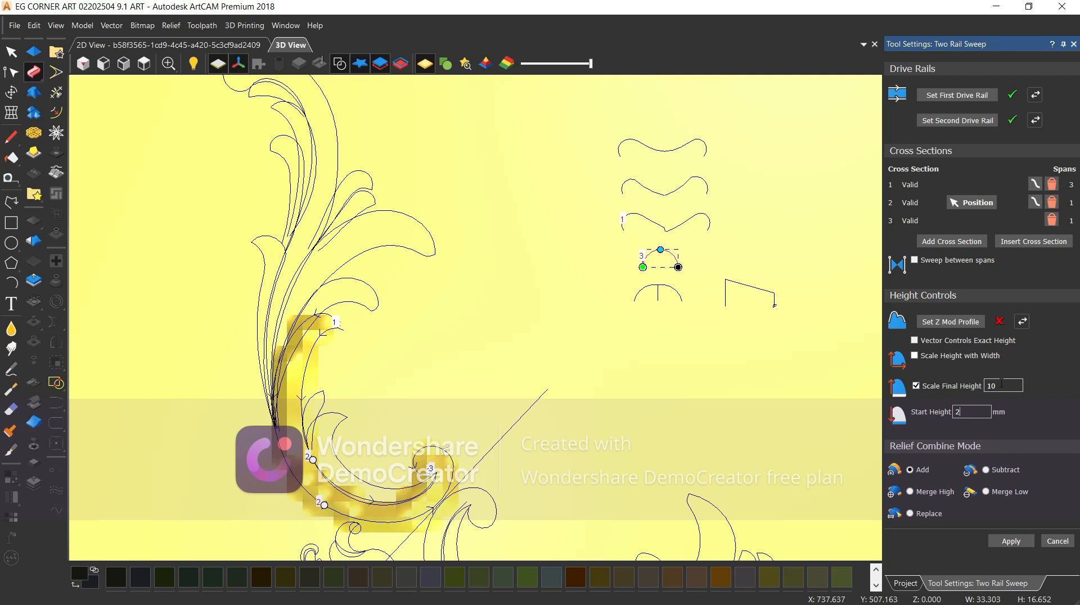
text(2)
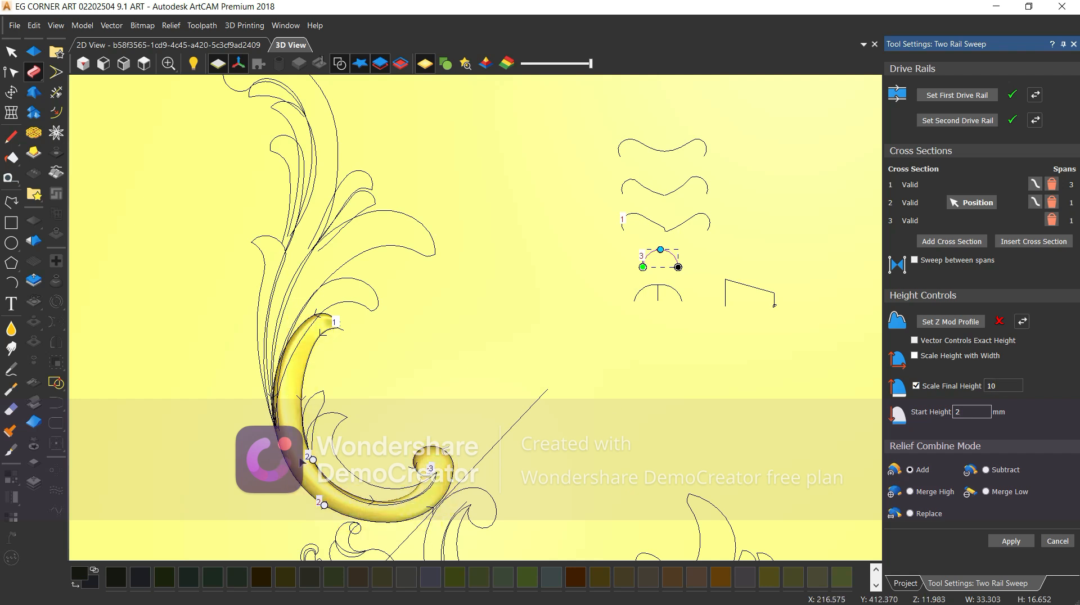
- Move both position handles of the second cross section to the scroll's curled end, check the sweep preview, and close the tool without applying
drag(313, 460, 324, 505)
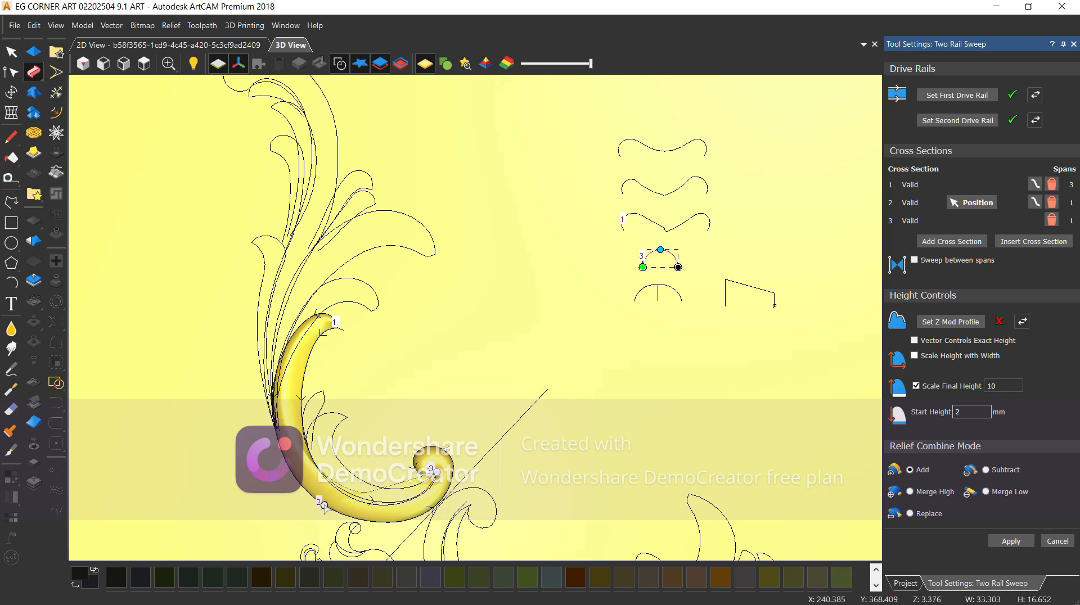
mouse_move(324, 505)
mouse_down()
mouse_move(362, 506)
mouse_move(454, 461)
mouse_up()
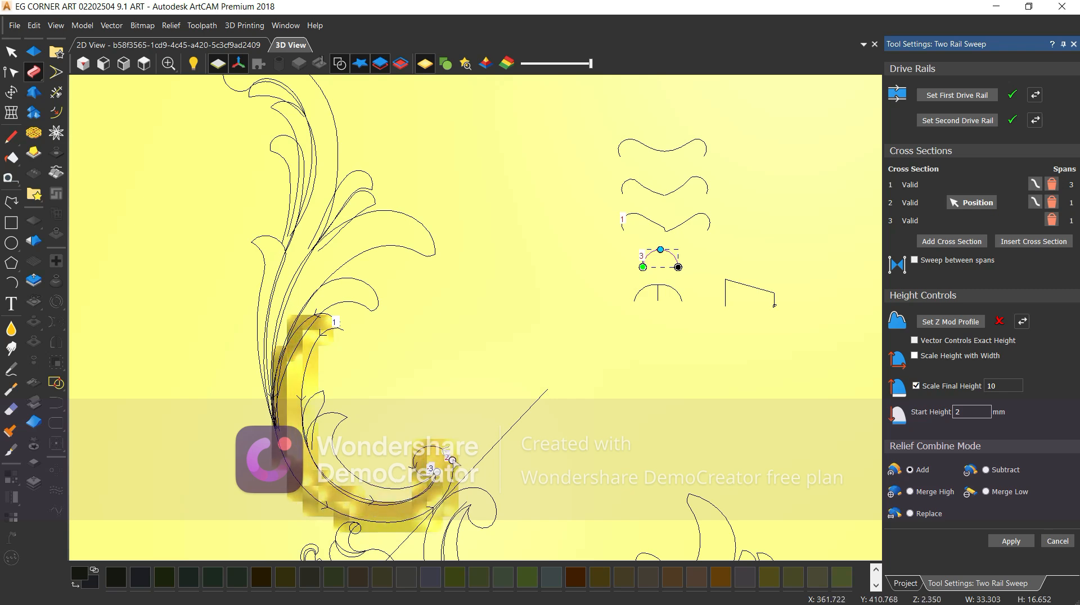
scroll(442, 469, up, 2)
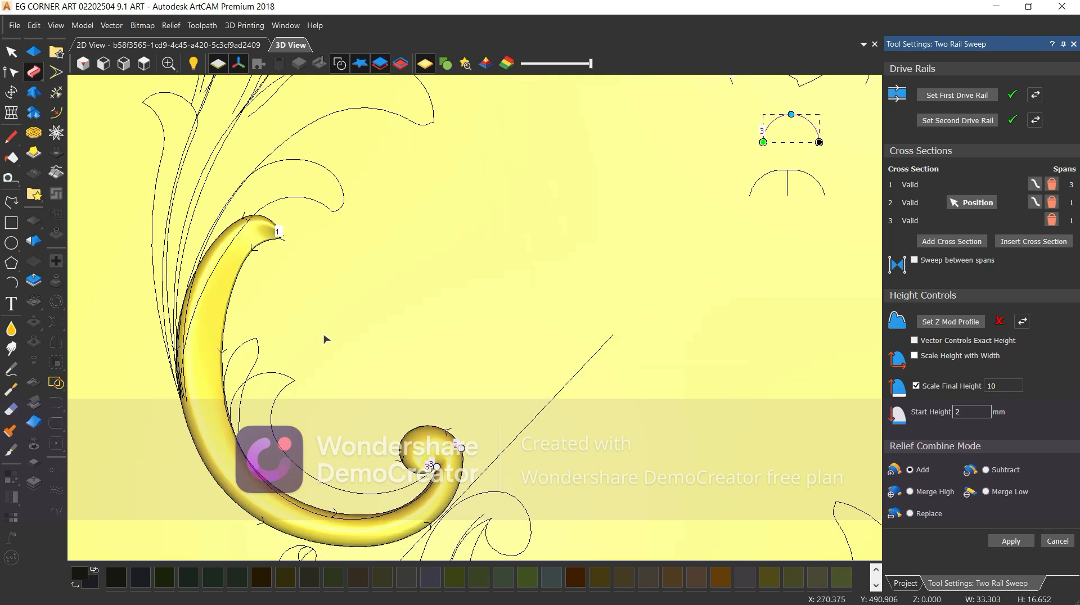
scroll(439, 475, up, 1)
scroll(422, 298, down, 3)
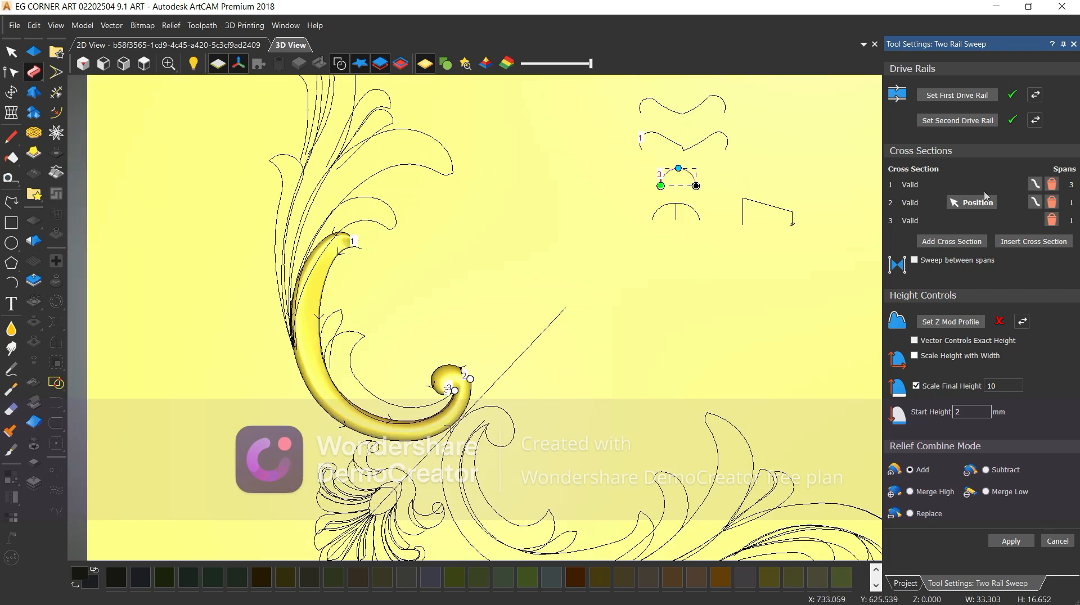
click(1073, 43)
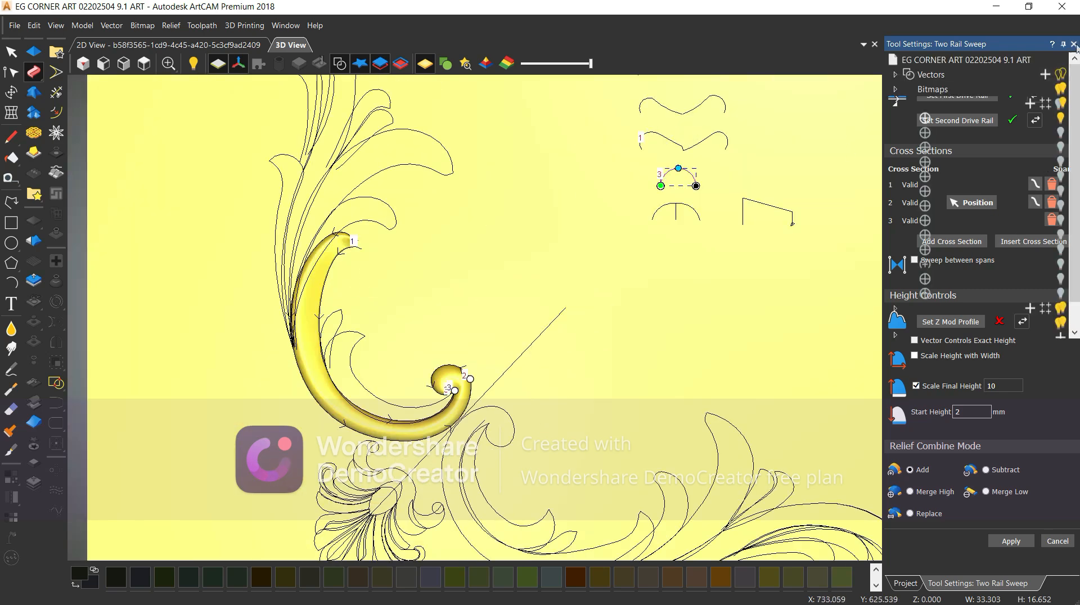
- Select the upper scroll's outer and inner curves again and restart the Two Rail Sweep with them as drive rails
click(655, 276)
scroll(350, 239, up, 2)
click(351, 245)
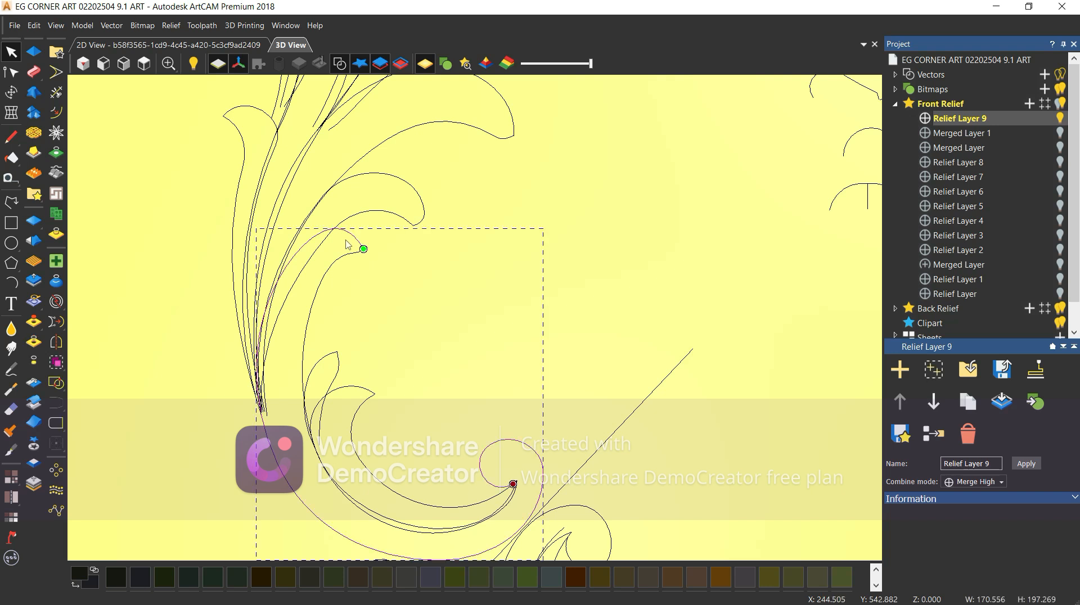
click(35, 73)
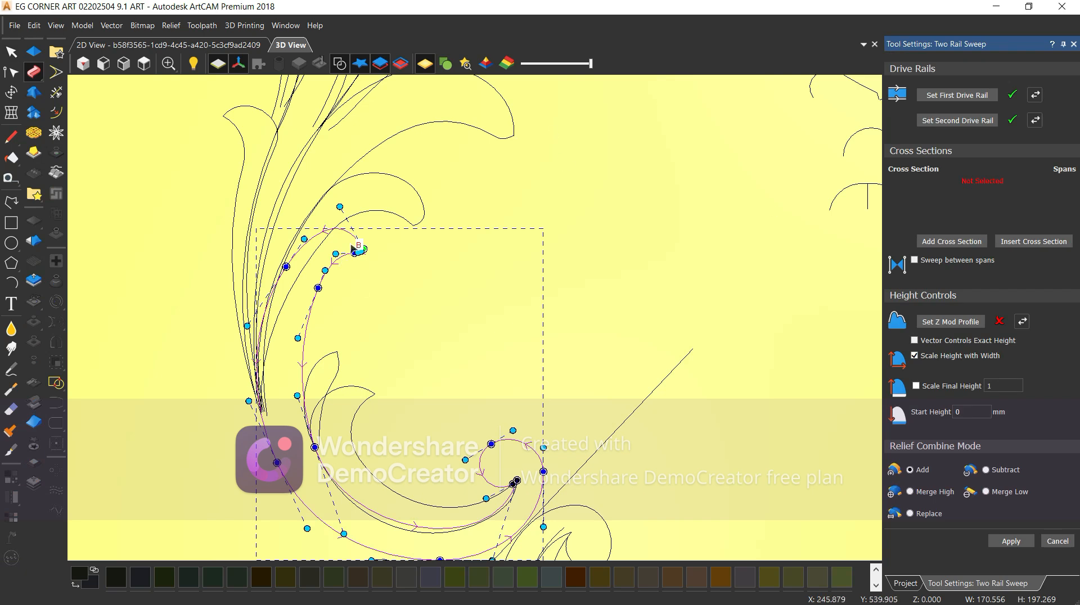
- Reverse the direction of the first drive rail and switch it back to its original direction
scroll(326, 234, up, 2)
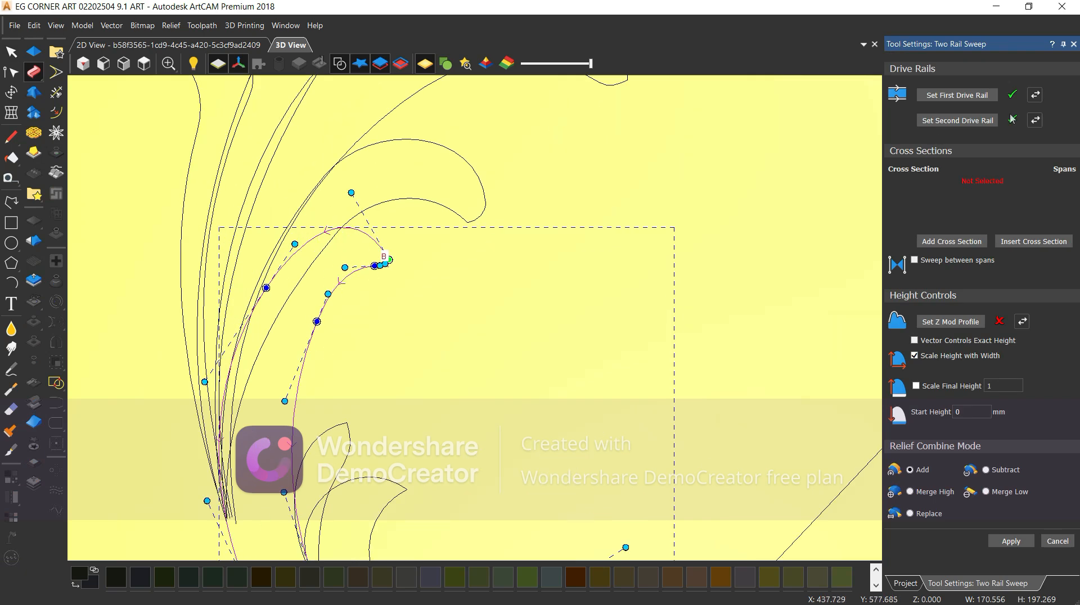
click(1035, 98)
scroll(646, 244, down, 2)
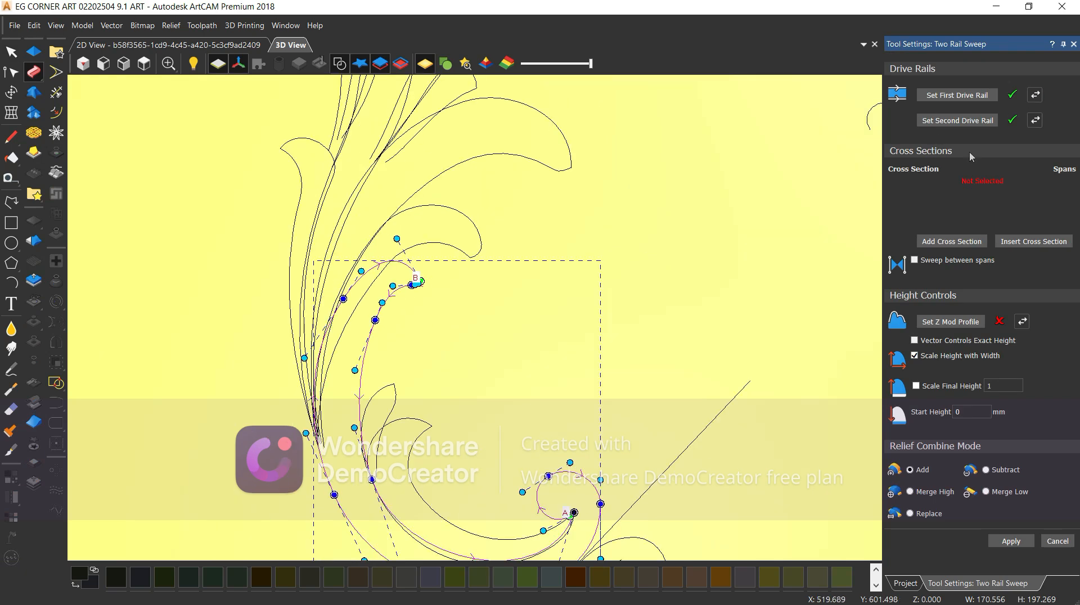
click(1038, 98)
scroll(417, 408, down, 2)
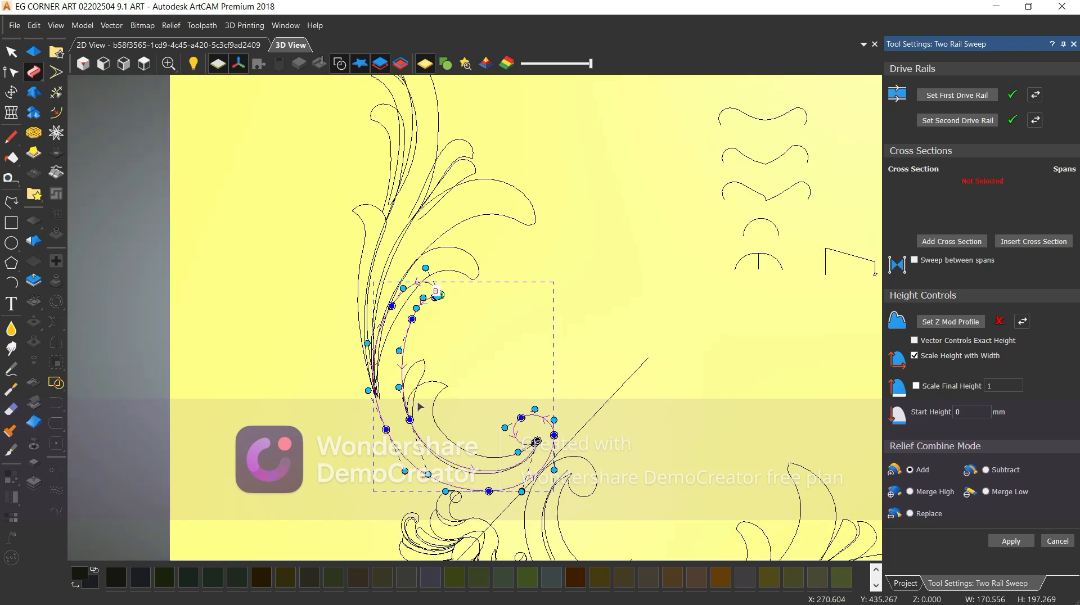
- Add the left half of the pointed wave profile as the first cross section and the plain semicircular arc as the second and third
click(747, 198)
click(925, 242)
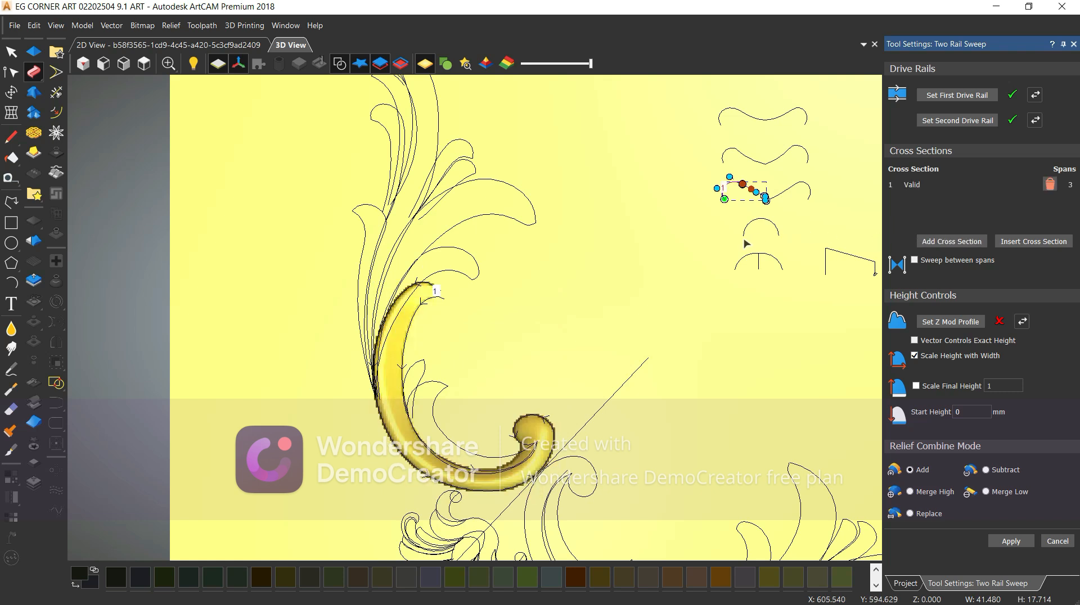
click(775, 227)
click(923, 240)
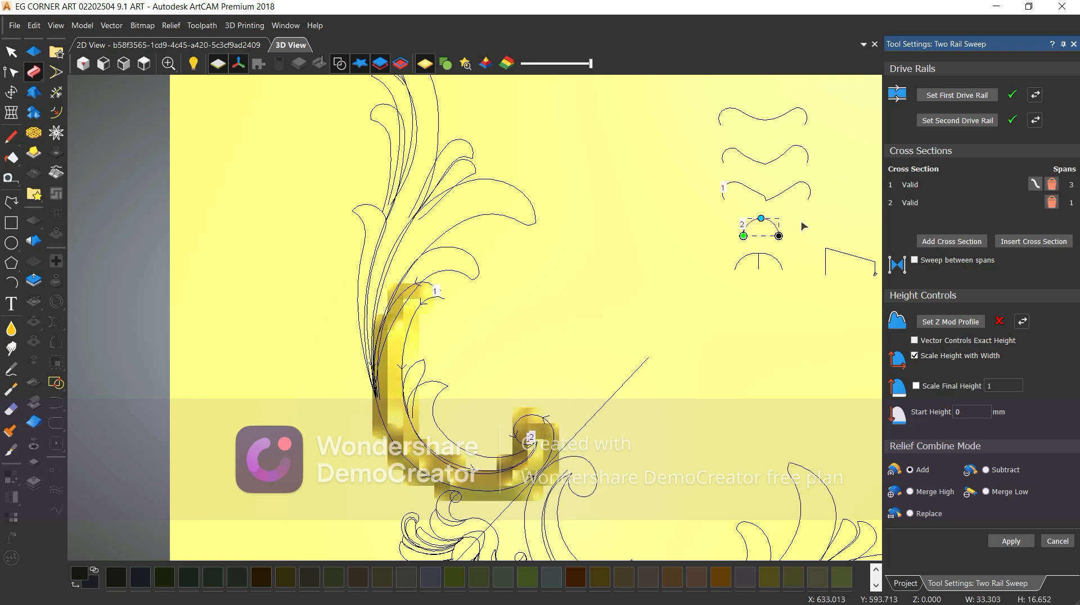
click(923, 240)
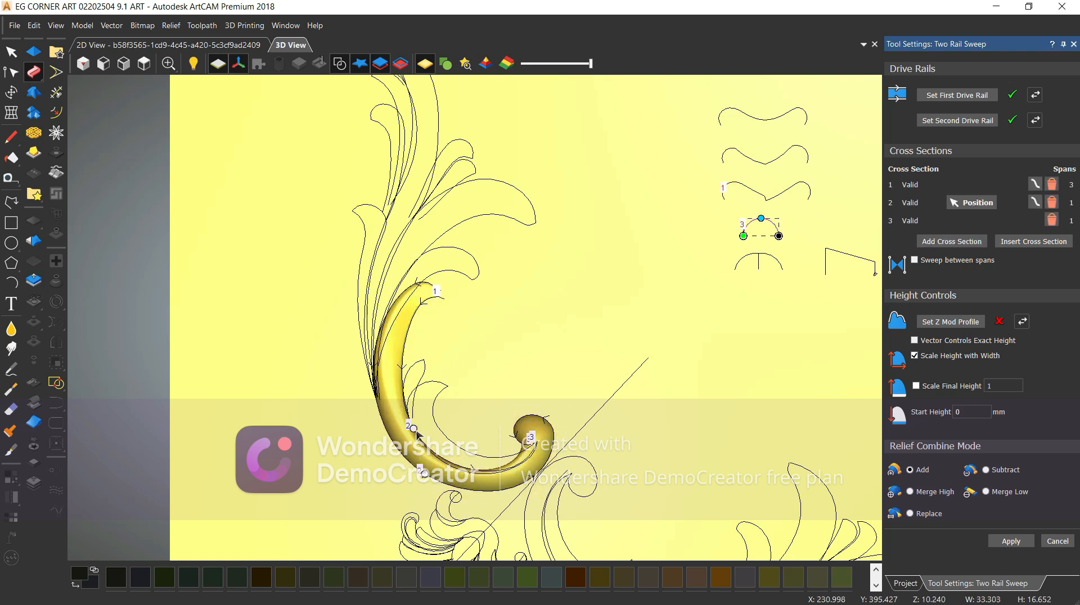
- Move both position handles of the second cross section along the rails to the scroll's curled end
scroll(413, 429, up, 2)
mouse_move(413, 428)
mouse_down()
mouse_move(438, 466)
mouse_move(543, 453)
mouse_move(549, 467)
mouse_move(502, 446)
mouse_move(185, 128)
mouse_up()
click(144, 66)
scroll(383, 353, up, 2)
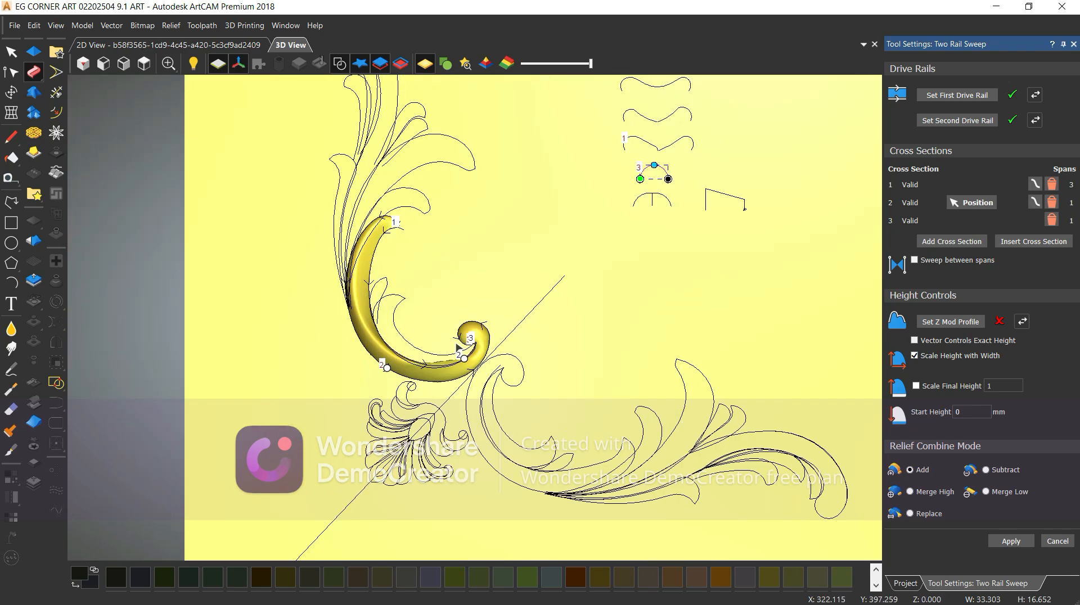
scroll(466, 359, up, 3)
drag(473, 374, 509, 319)
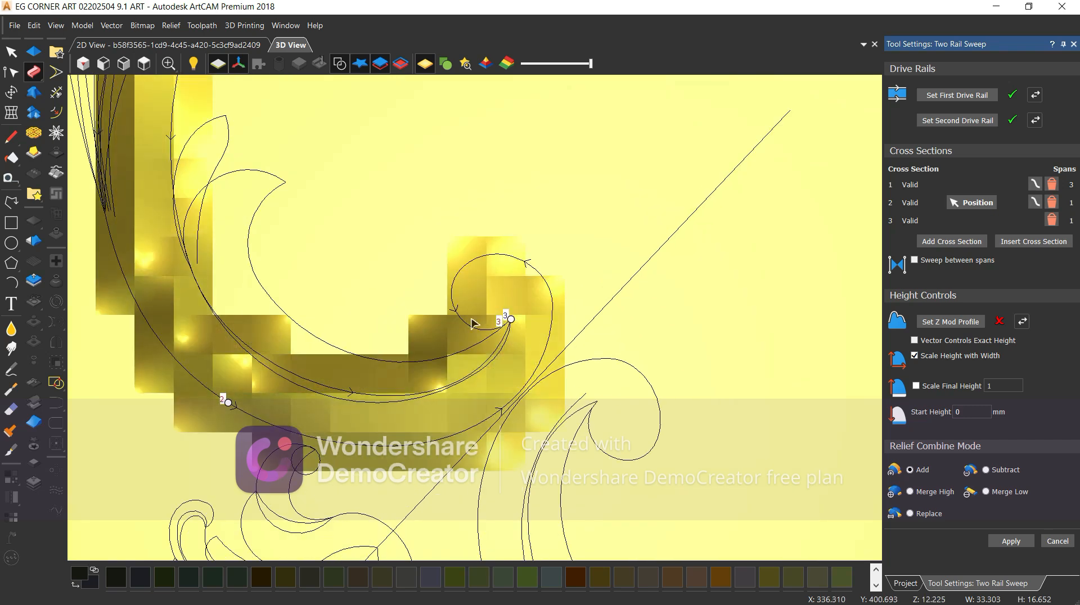
mouse_move(228, 404)
mouse_down()
mouse_move(506, 316)
mouse_move(550, 292)
mouse_move(544, 316)
mouse_up()
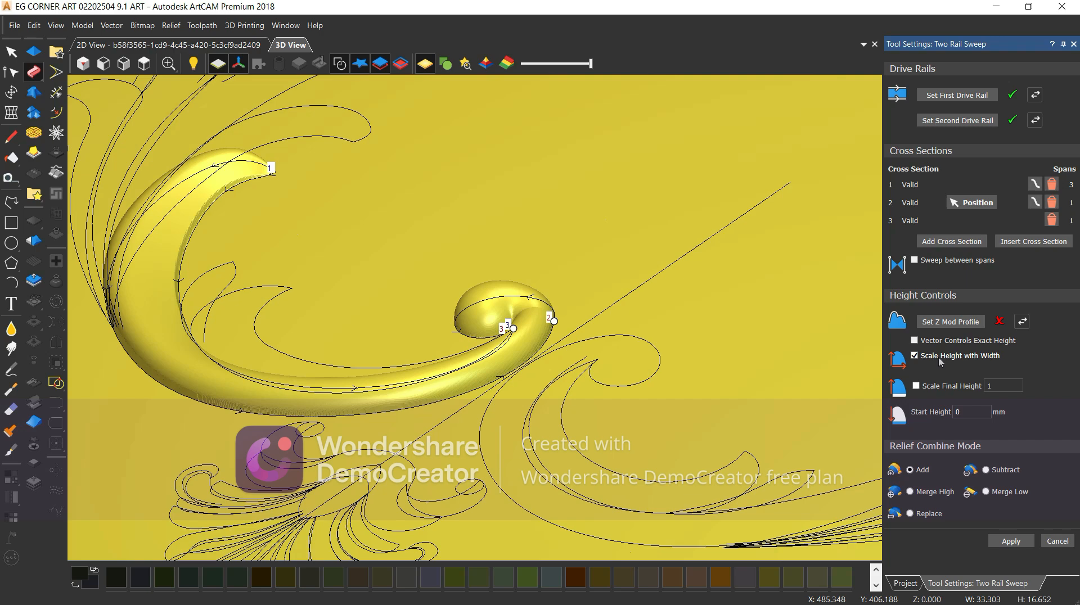
drag(326, 333, 343, 309)
click(144, 63)
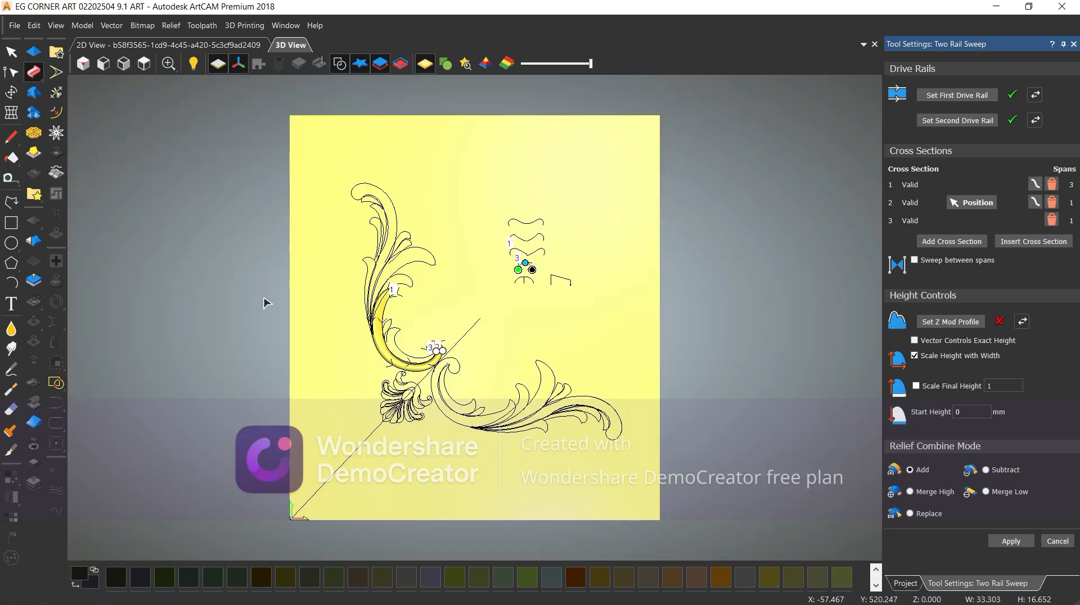
scroll(343, 310, up, 5)
scroll(345, 406, down, 2)
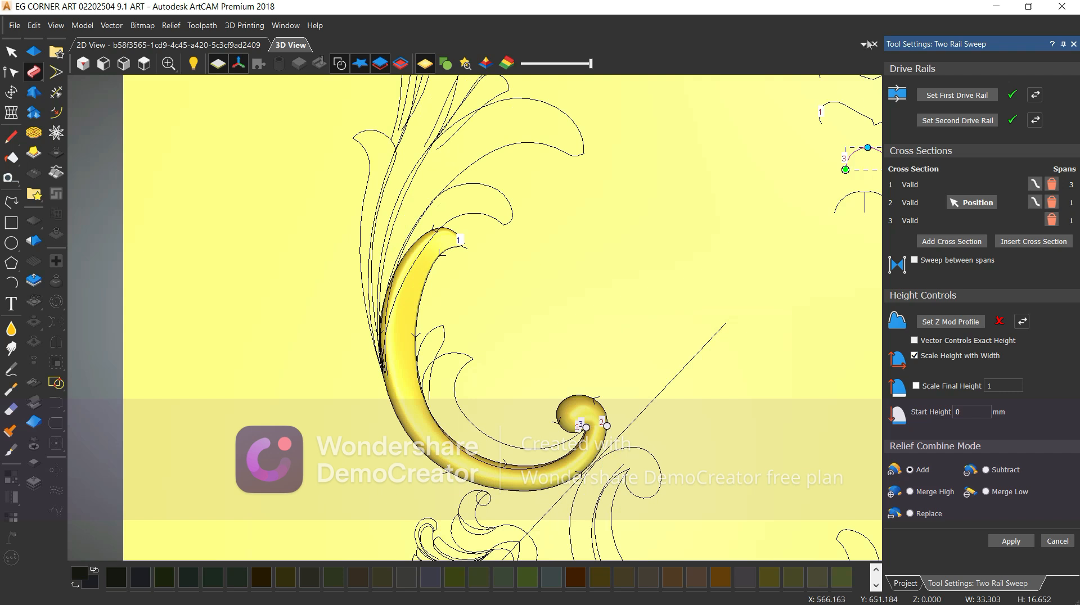
drag(441, 292, 336, 326)
mouse_move(441, 284)
mouse_down()
mouse_move(352, 304)
mouse_move(465, 318)
mouse_move(440, 290)
mouse_up()
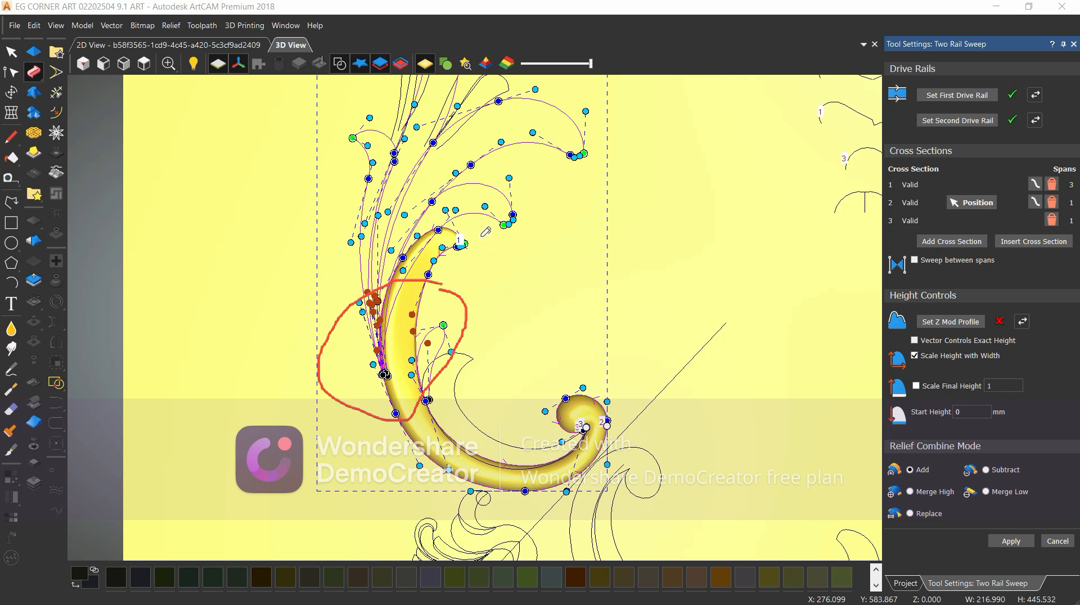
drag(464, 227, 476, 255)
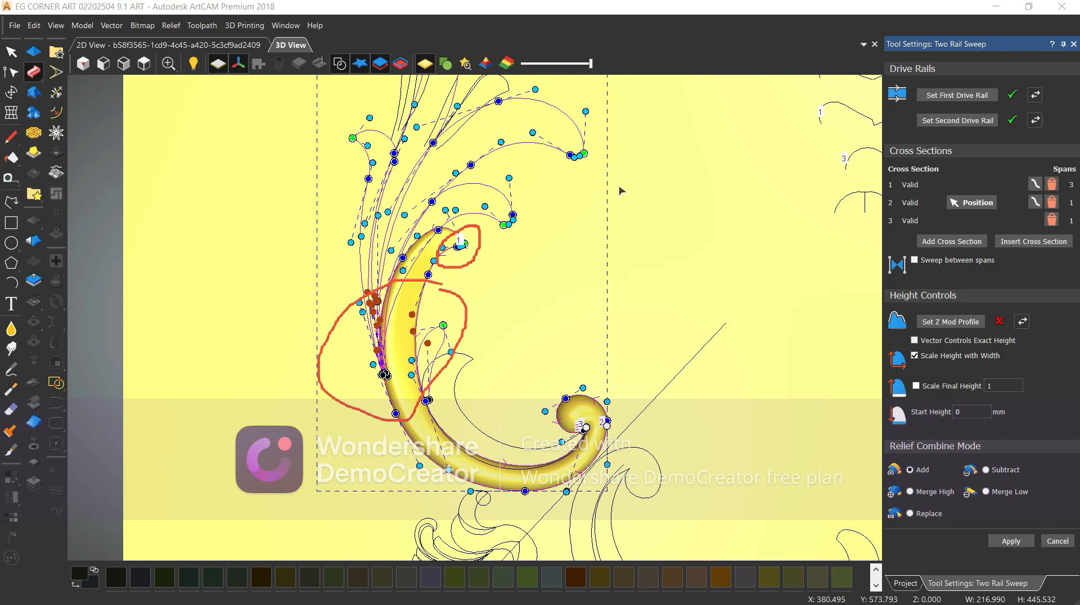
click(674, 206)
scroll(484, 329, down, 1)
scroll(444, 357, up, 2)
scroll(398, 319, up, 1)
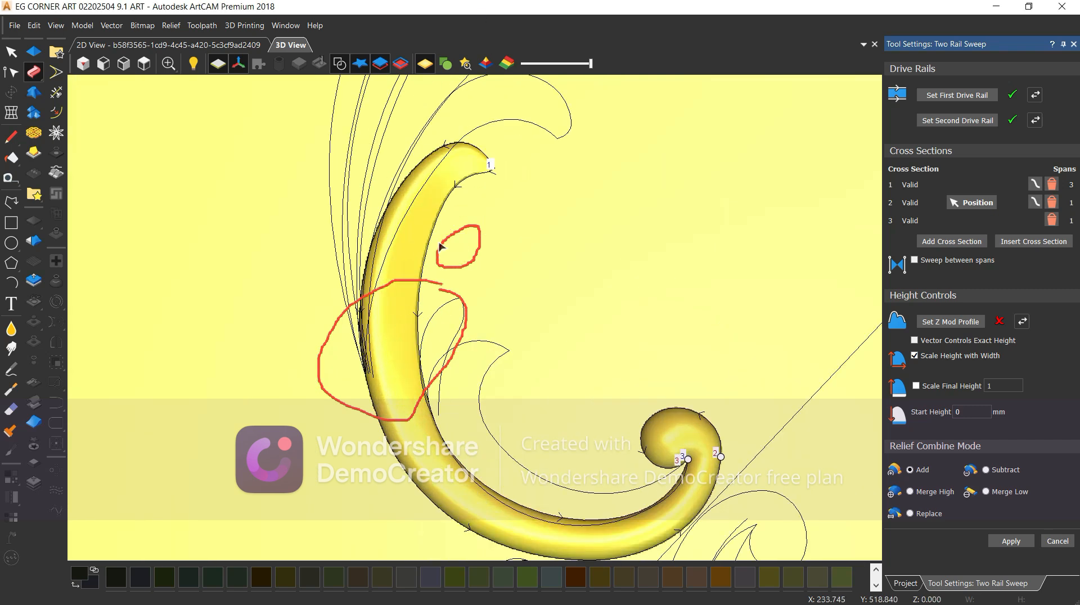
scroll(490, 160, up, 1)
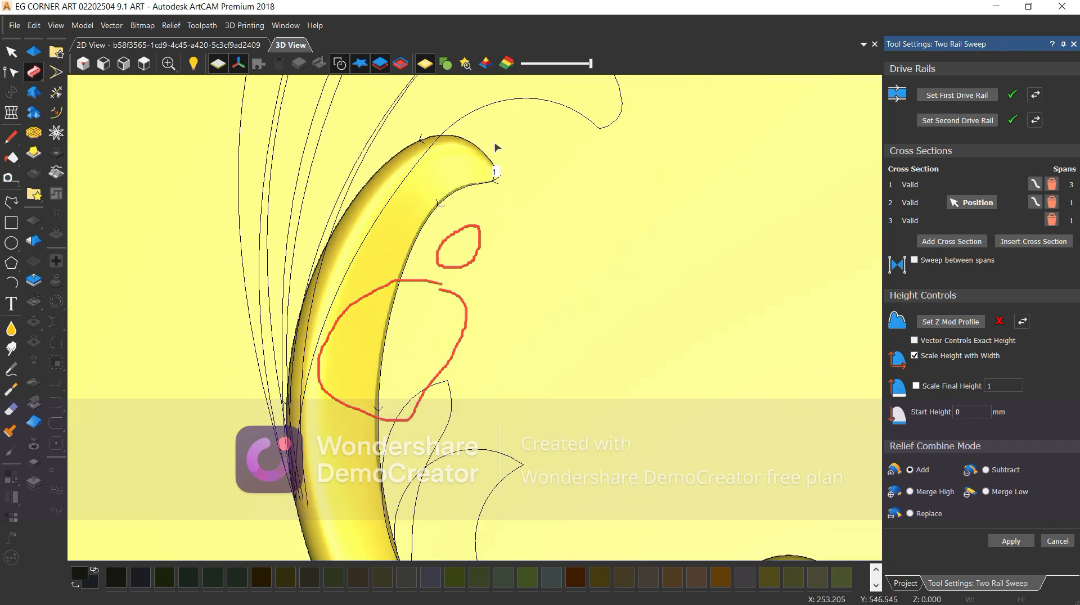
click(492, 173)
click(454, 265)
scroll(476, 220, down, 1)
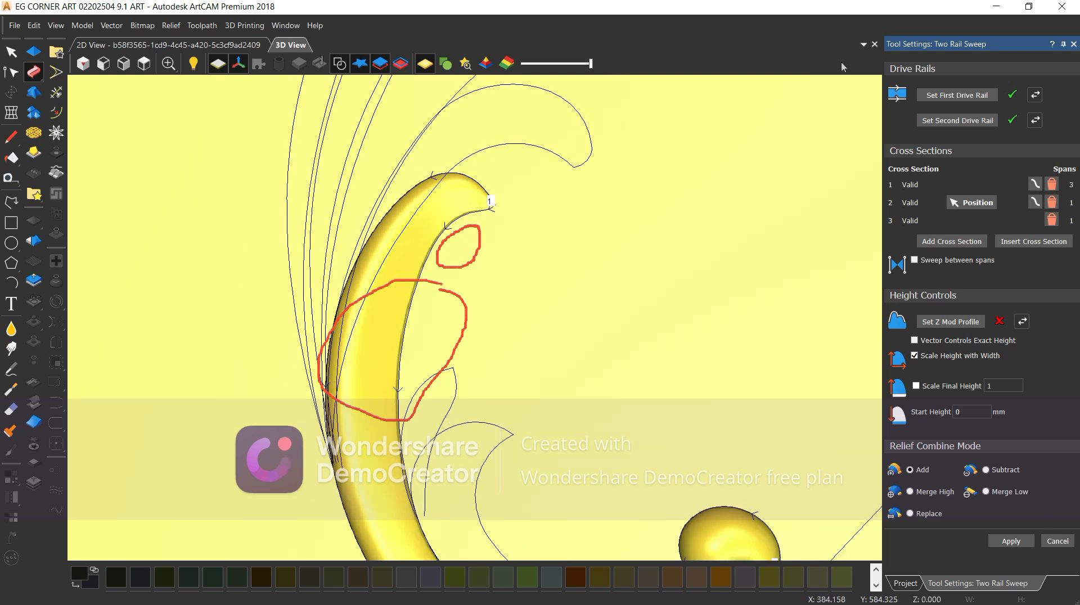
- Undo the last two cross-section additions and redo them
key(ctrl+z)
key(ctrl+z)
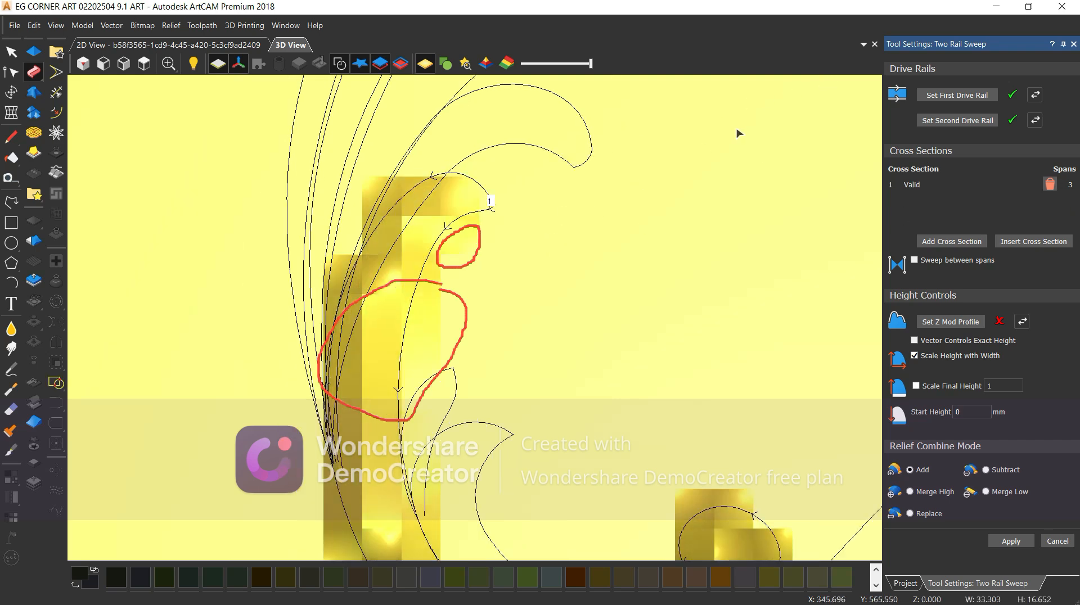
key(ctrl+y)
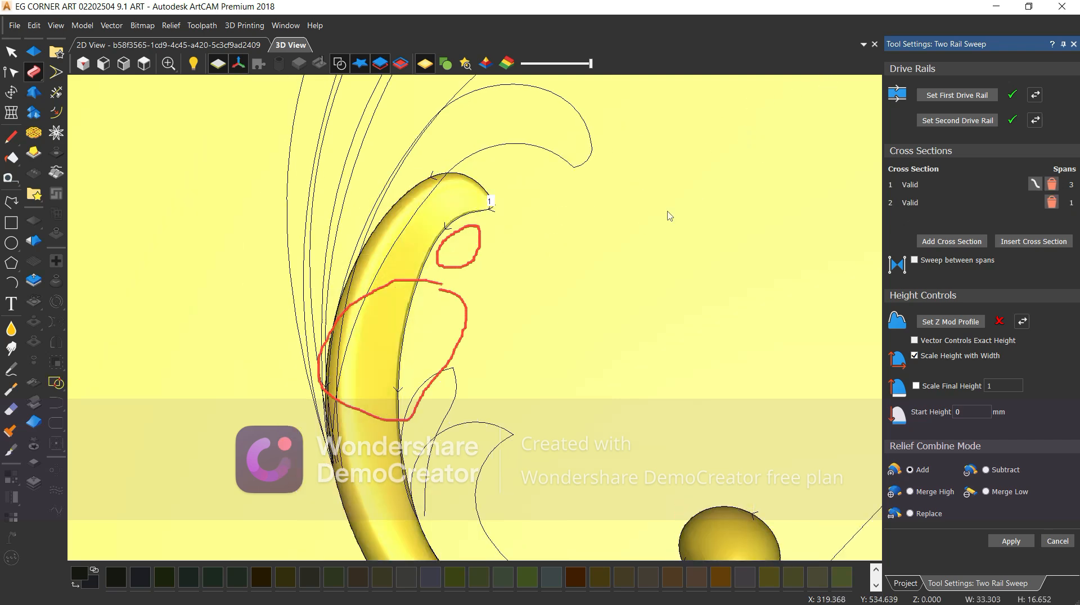
key(ctrl+y)
click(884, 14)
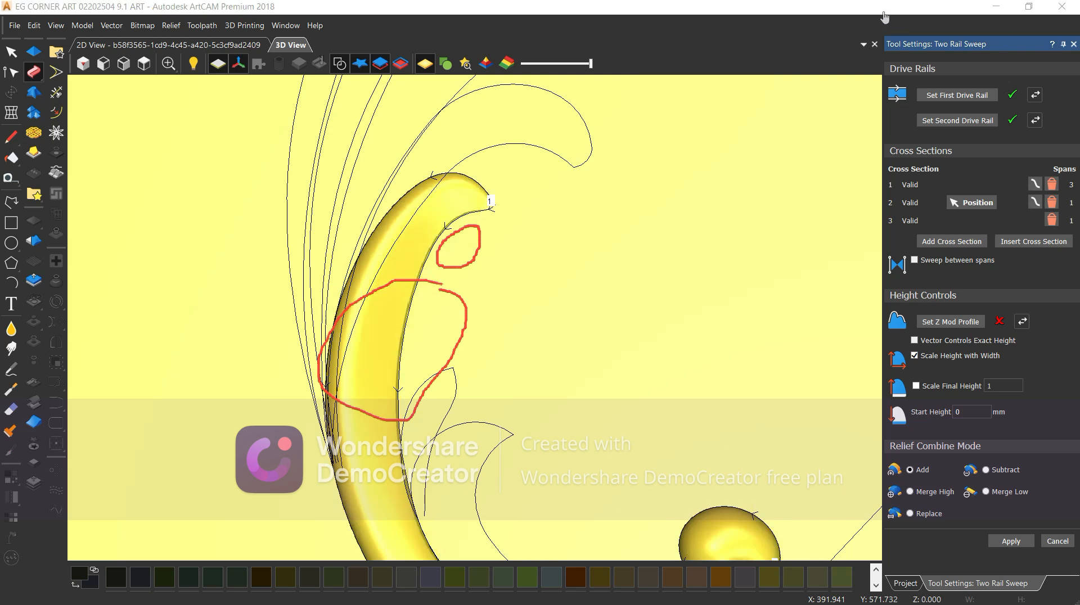
click(834, 19)
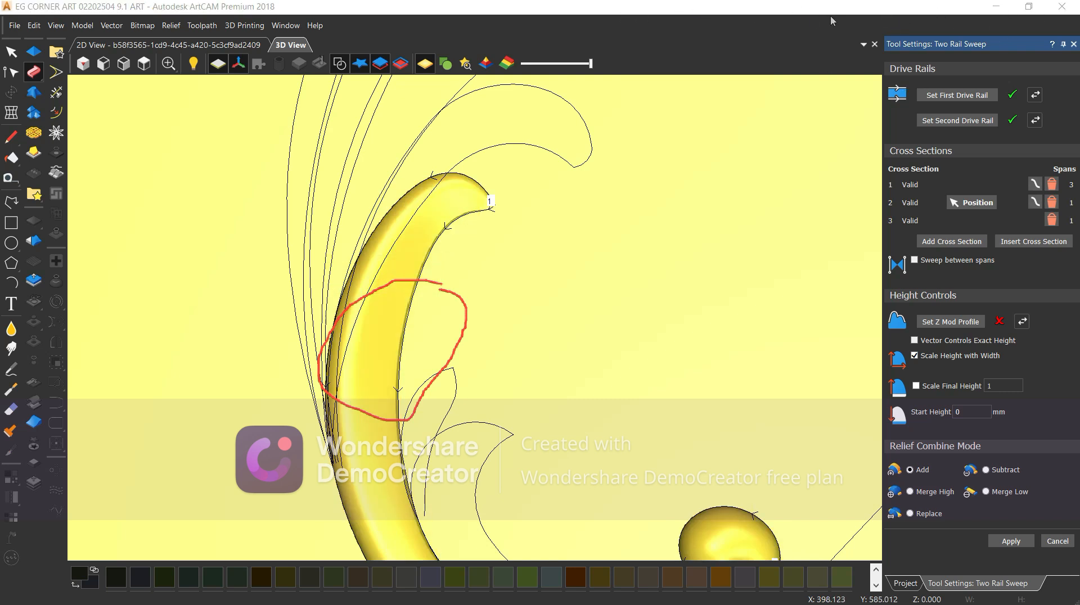
click(831, 16)
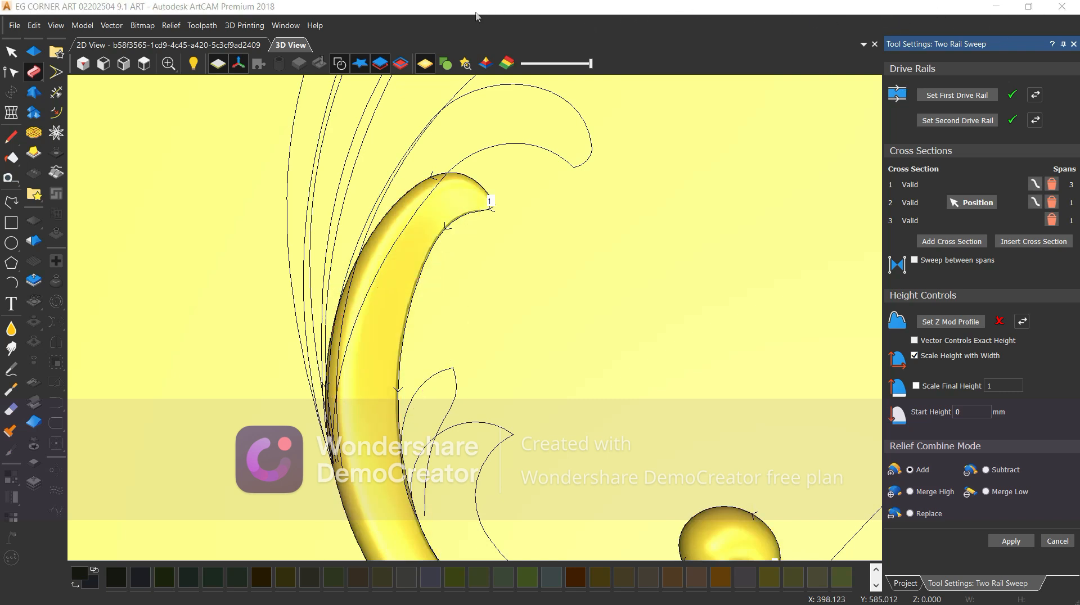
- Check the scroll's open tip in the sweep preview and hide the vectors in the 3D view
click(636, 228)
scroll(424, 292, down, 2)
scroll(434, 267, up, 4)
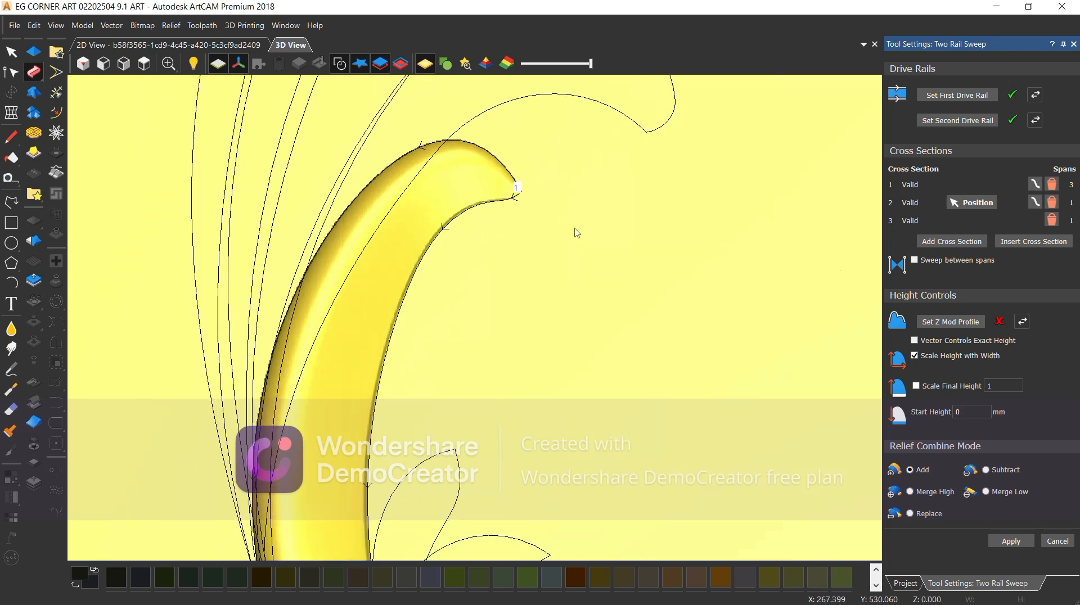
drag(575, 230, 477, 222)
scroll(521, 265, down, 3)
drag(528, 309, 341, 291)
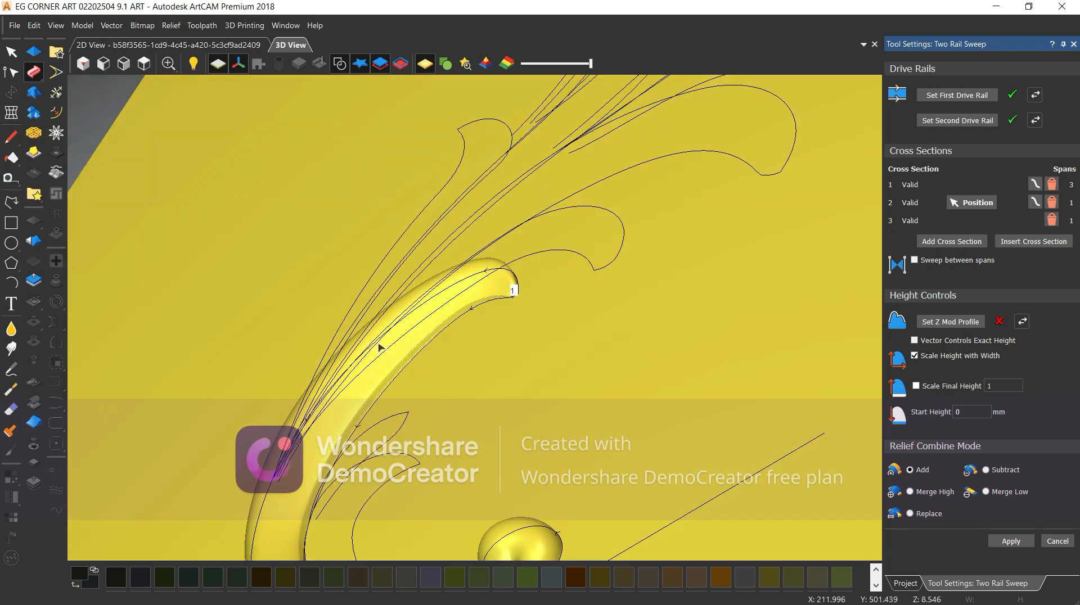
scroll(378, 344, down, 4)
drag(388, 427, 509, 444)
click(338, 66)
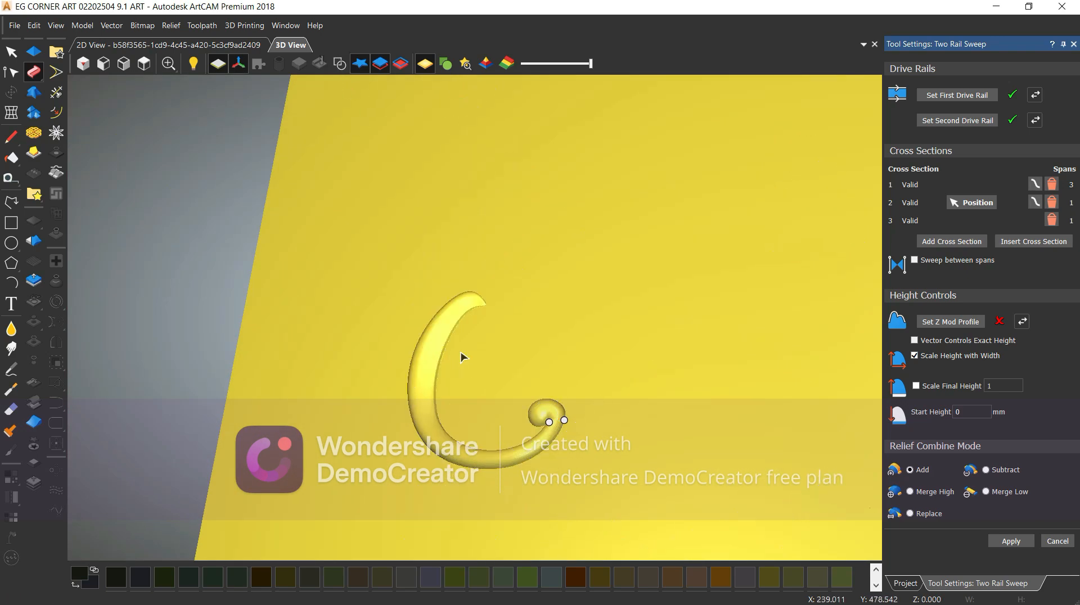
- Examine the sweep preview from low angles, checking the profile along the scroll's body and around its curled end
drag(456, 395, 624, 276)
scroll(556, 310, up, 3)
drag(529, 370, 570, 296)
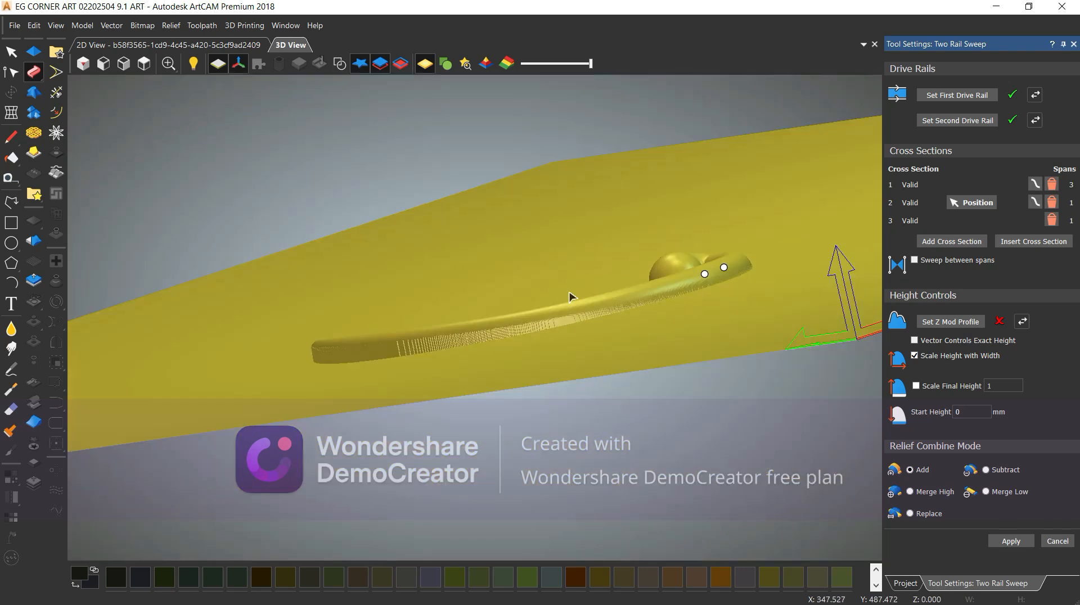
drag(406, 311, 459, 364)
drag(577, 321, 405, 360)
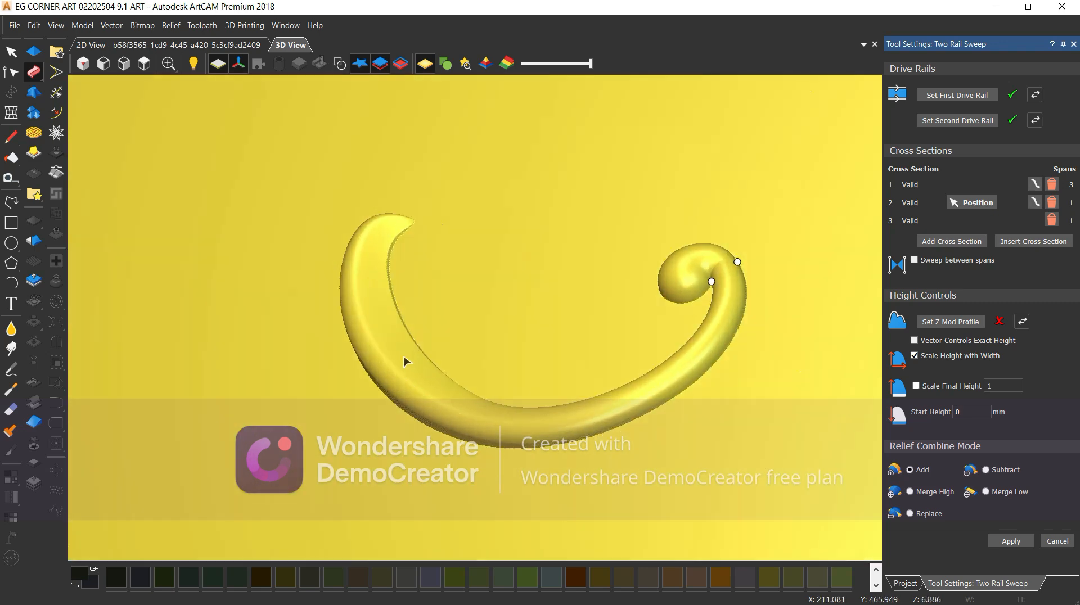
click(144, 64)
drag(349, 167, 338, 303)
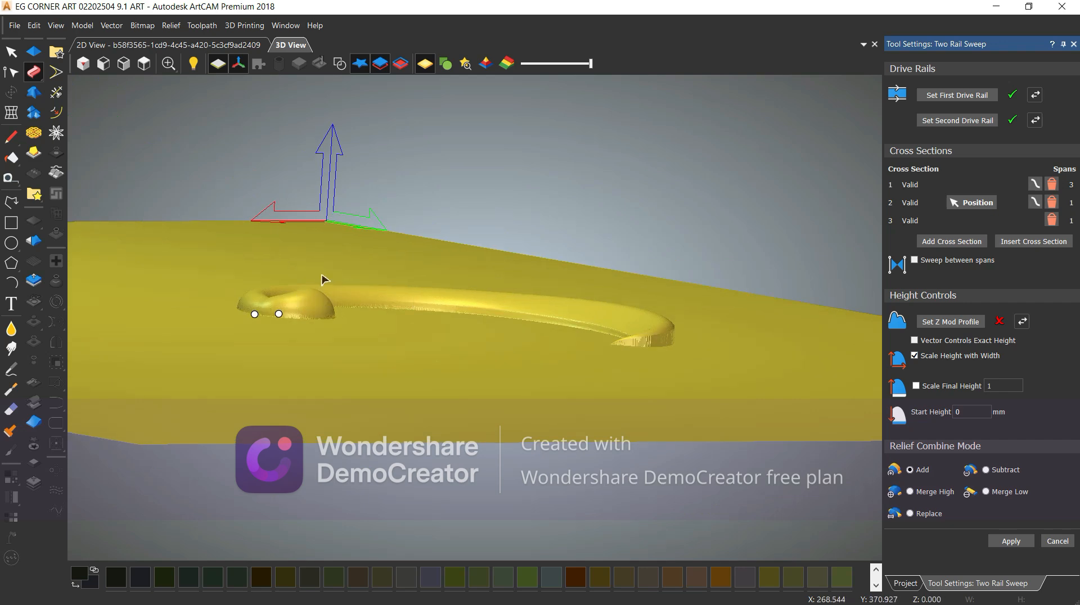
scroll(277, 294, up, 6)
drag(286, 322, 401, 329)
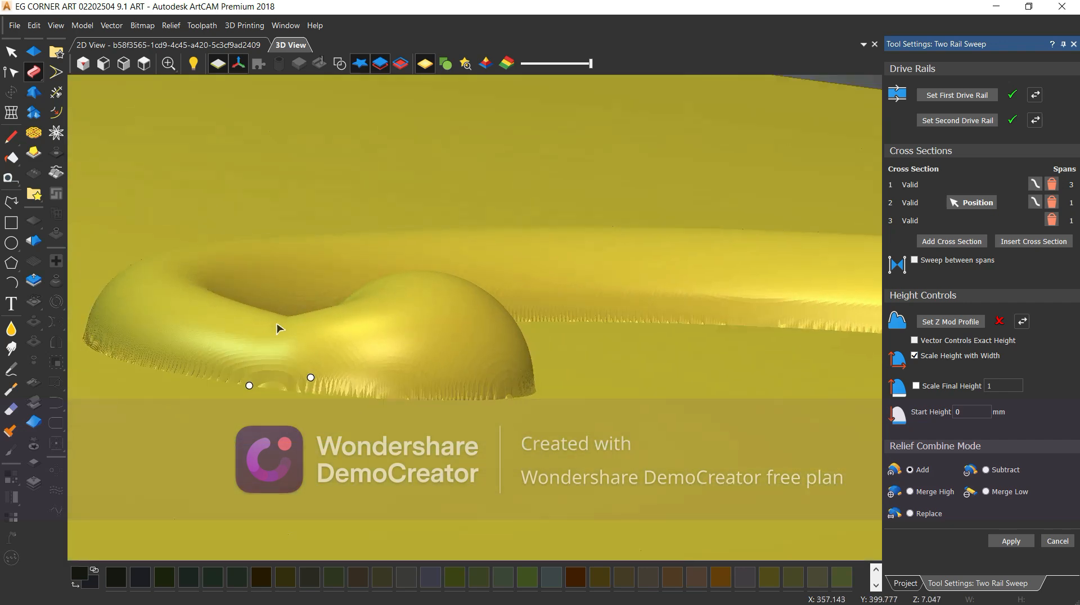
- Toggle Scale Height with Width off and on again to compare its effect on the sweep preview
click(144, 64)
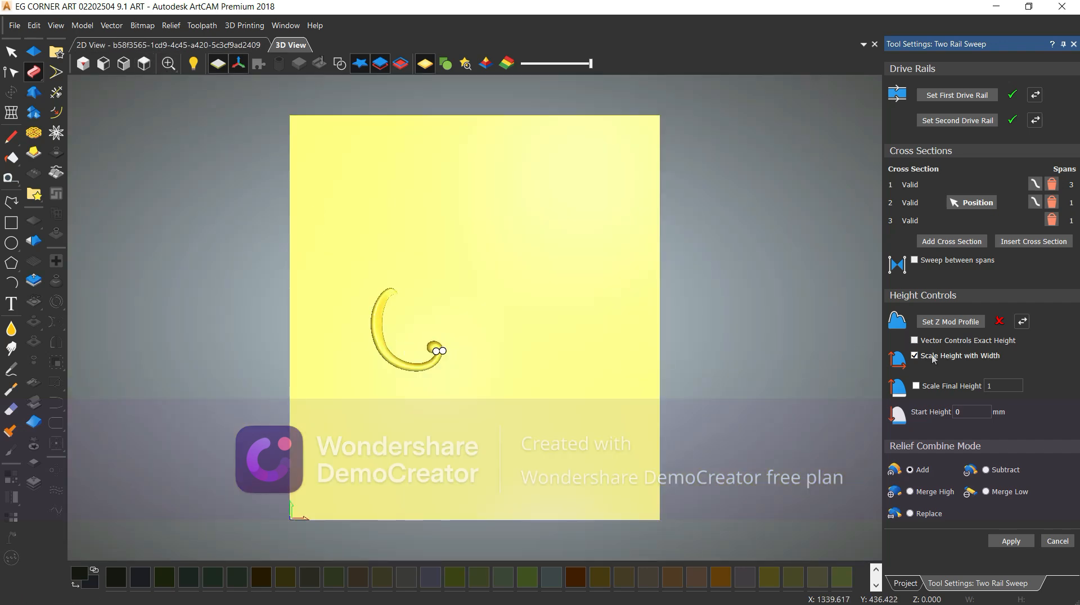
scroll(386, 342, up, 6)
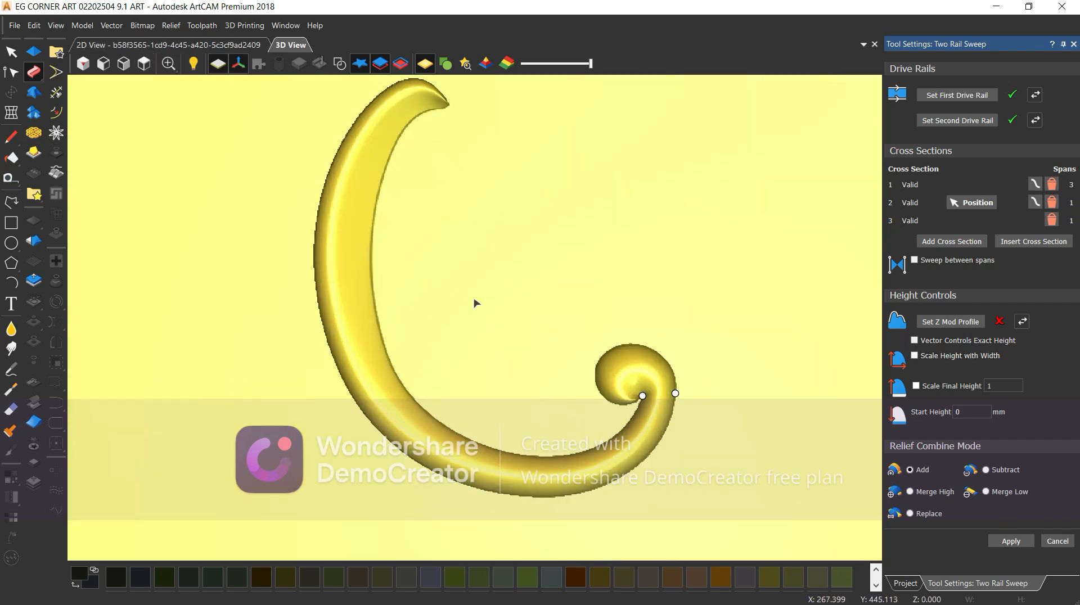
drag(474, 299, 311, 344)
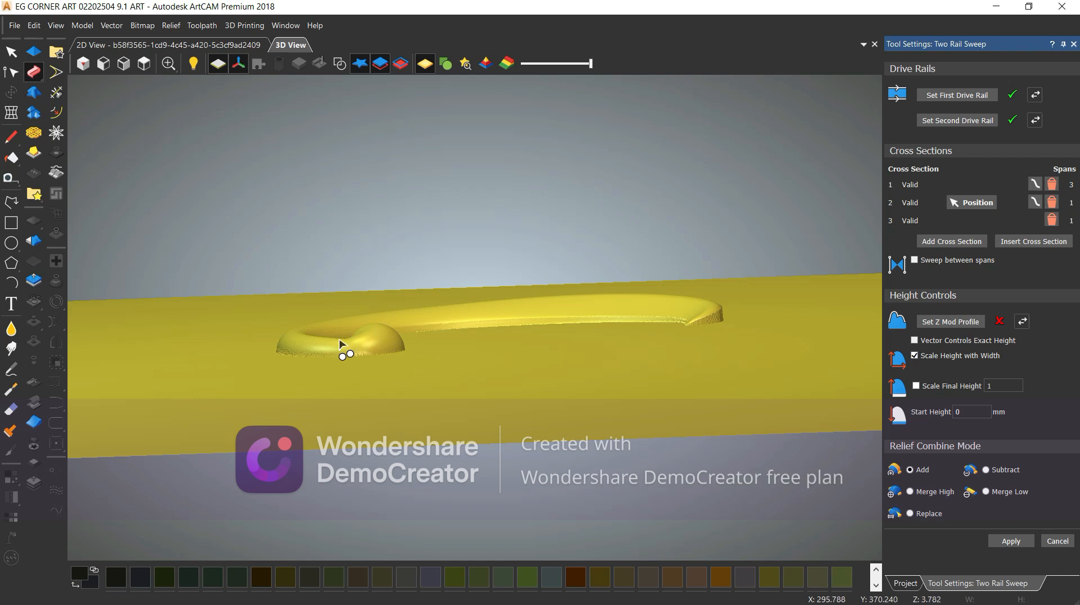
click(959, 358)
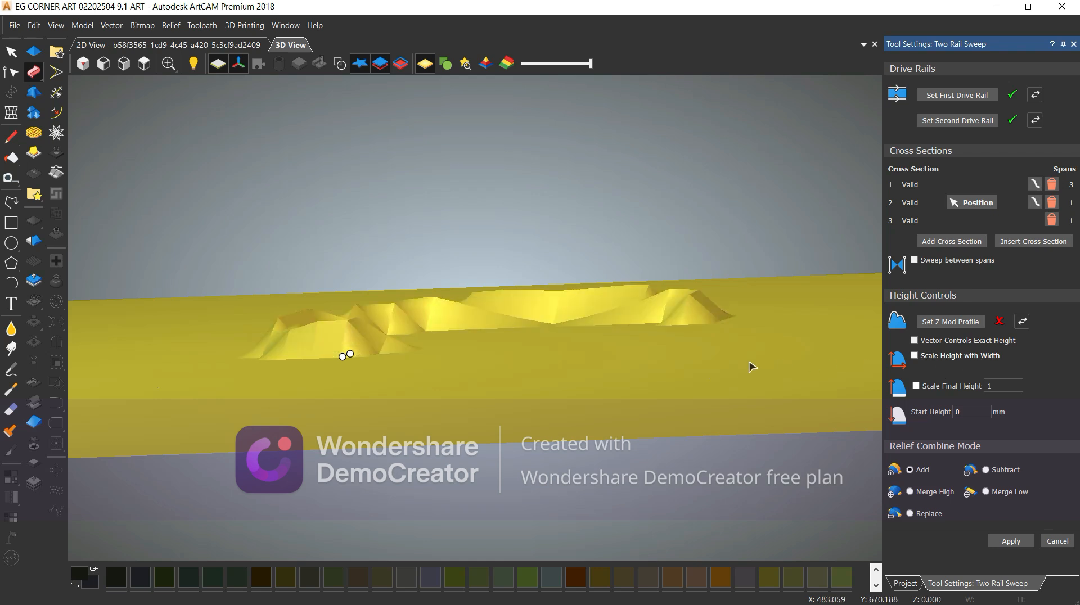
click(144, 63)
scroll(416, 358, up, 5)
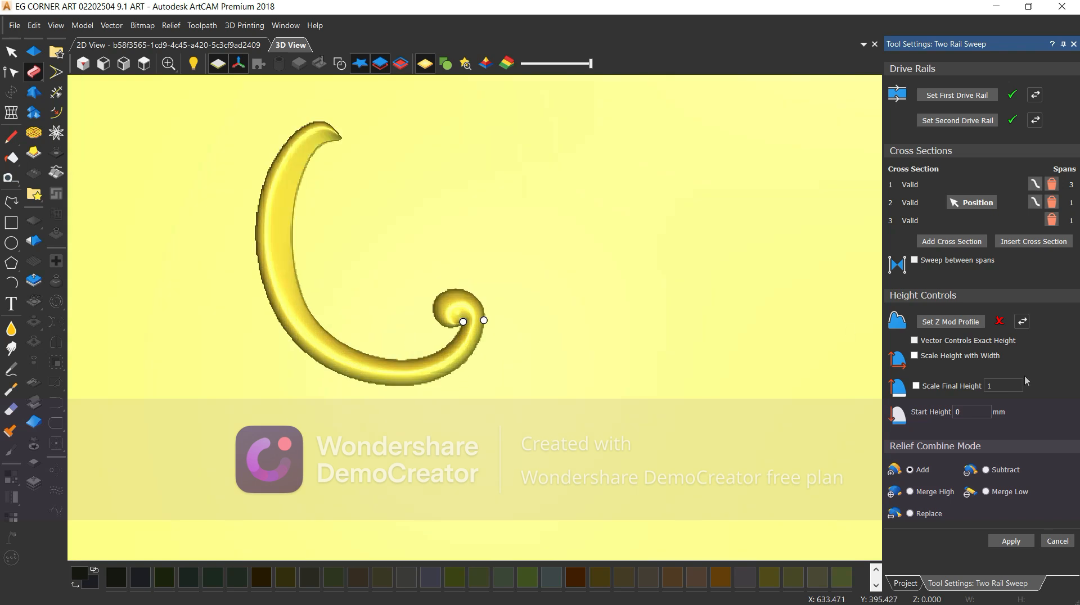
click(966, 356)
- Enable Scale Final Height at 8 and set the start height to 2 mm
click(971, 390)
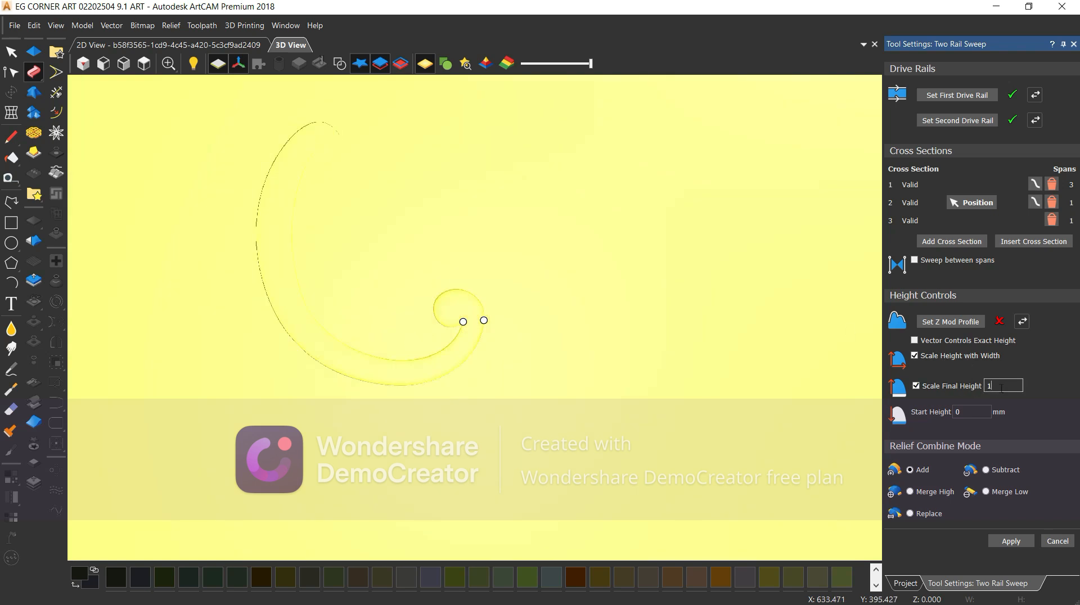
double_click(1001, 388)
text(8)
key(Tab)
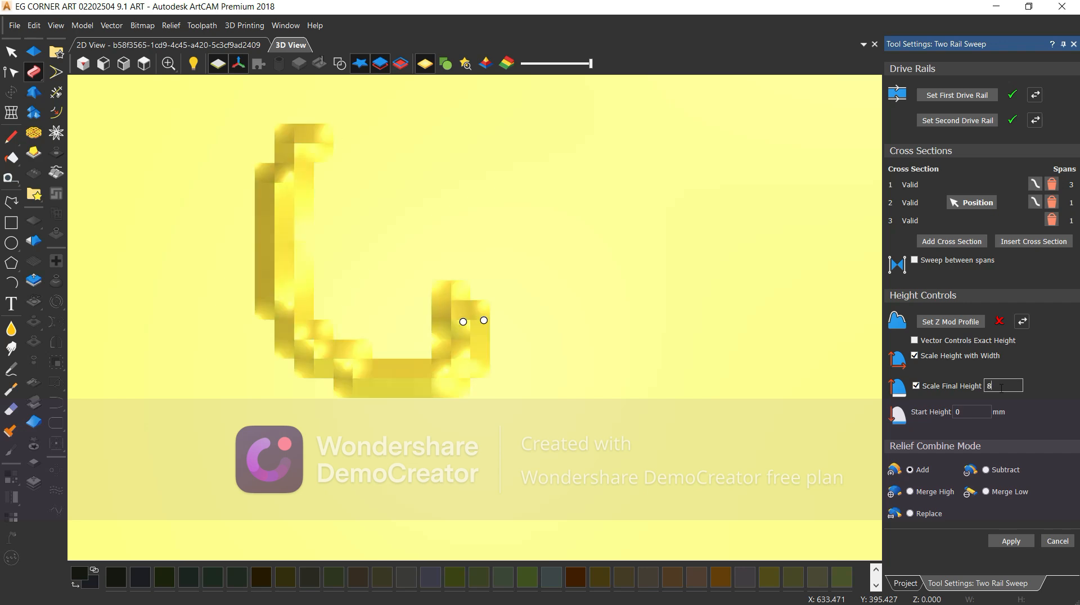
text(2)
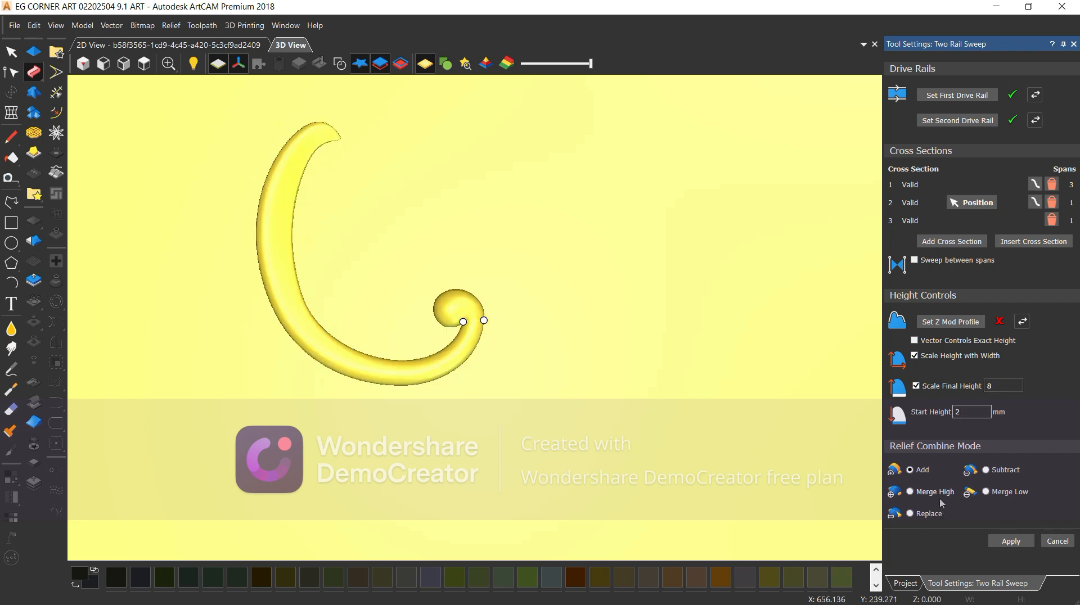
- Set the relief combine mode to Merge High and inspect the sweep preview from low angles around the curled end
click(940, 496)
scroll(504, 263, up, 1)
drag(503, 263, 382, 197)
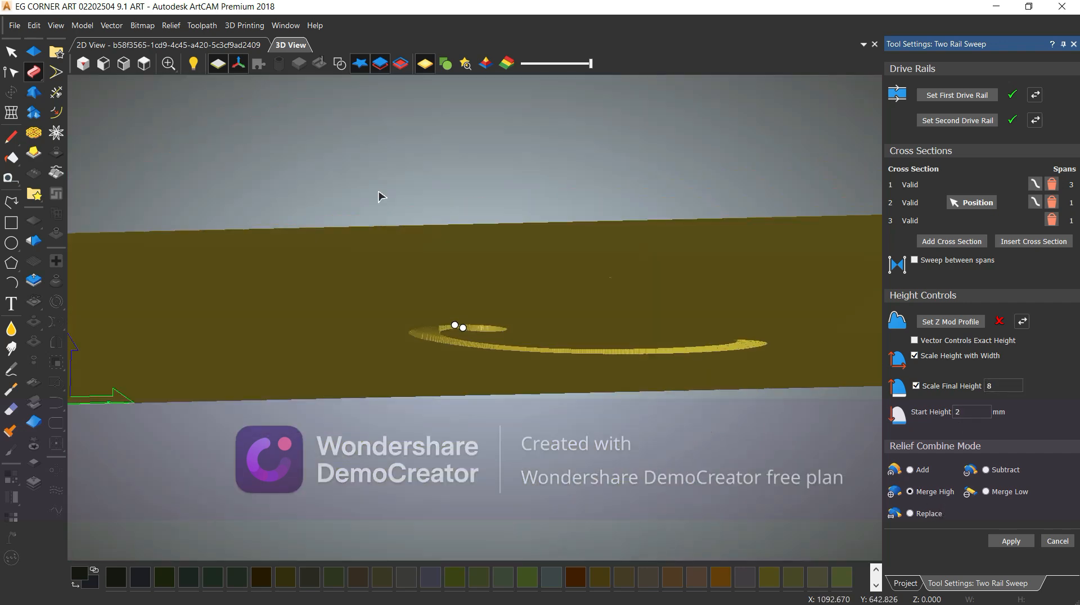
scroll(455, 202, down, 1)
drag(455, 202, 543, 250)
scroll(491, 259, up, 2)
scroll(471, 245, up, 1)
scroll(541, 253, up, 1)
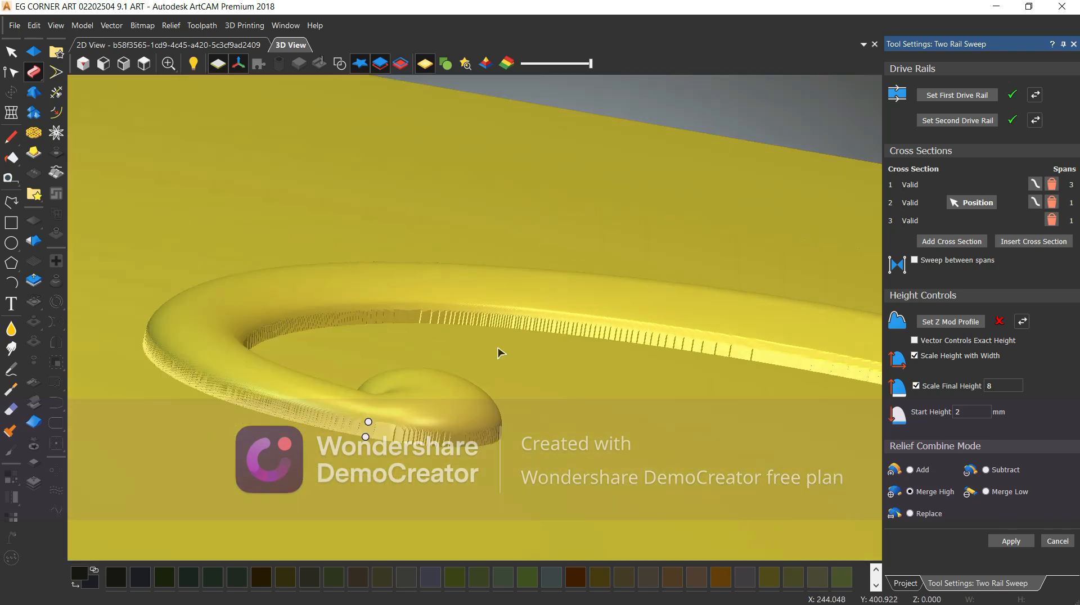
- View the sweep from above and switch the combine mode to Add and back to Merge High to compare
drag(447, 325, 408, 369)
click(144, 64)
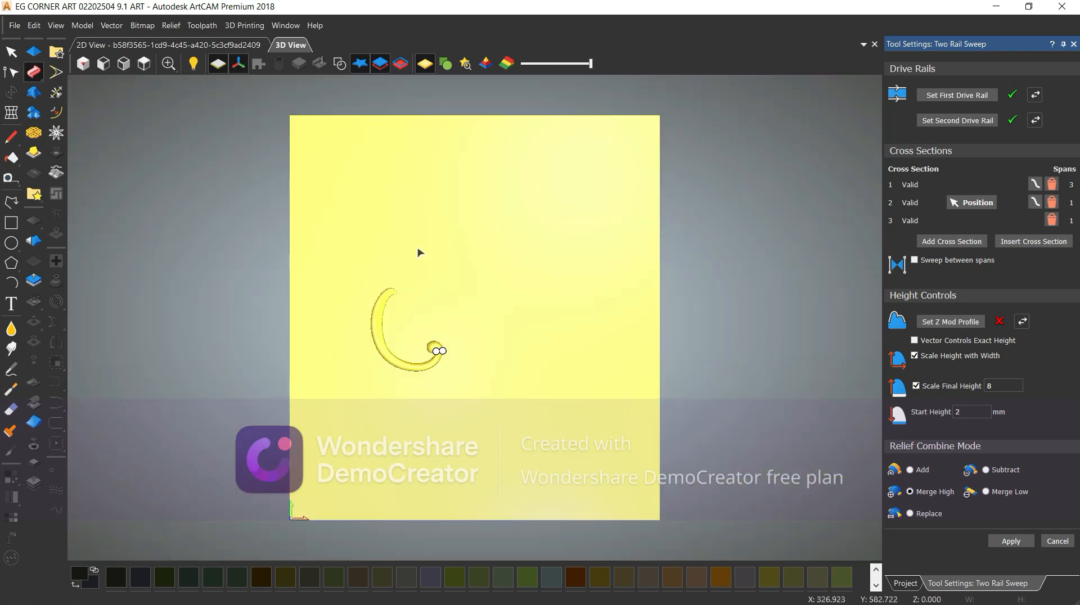
scroll(426, 348, up, 1)
scroll(429, 352, up, 1)
click(922, 471)
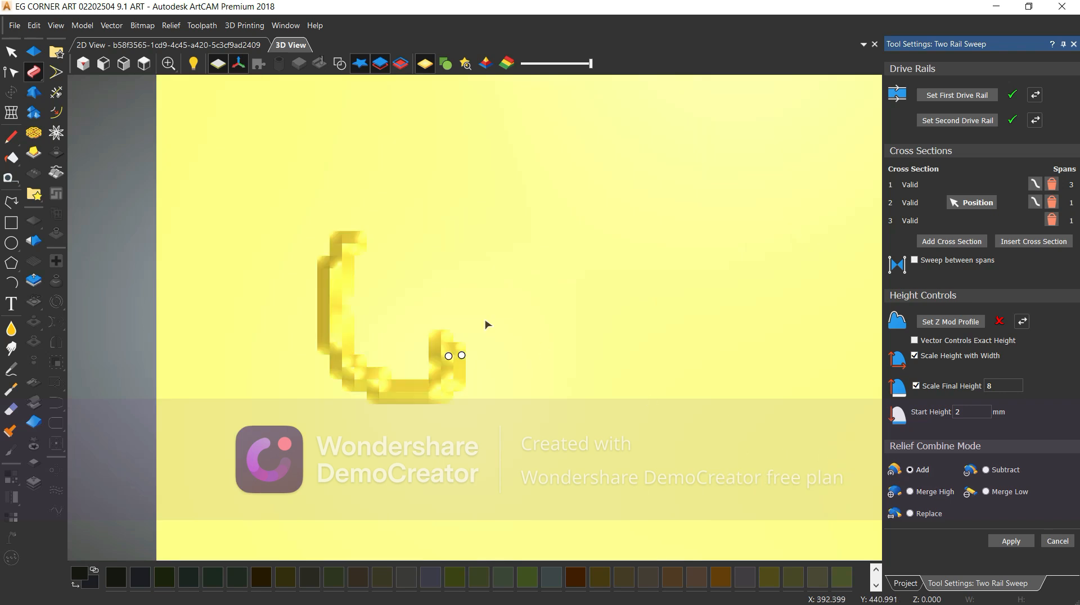
click(943, 494)
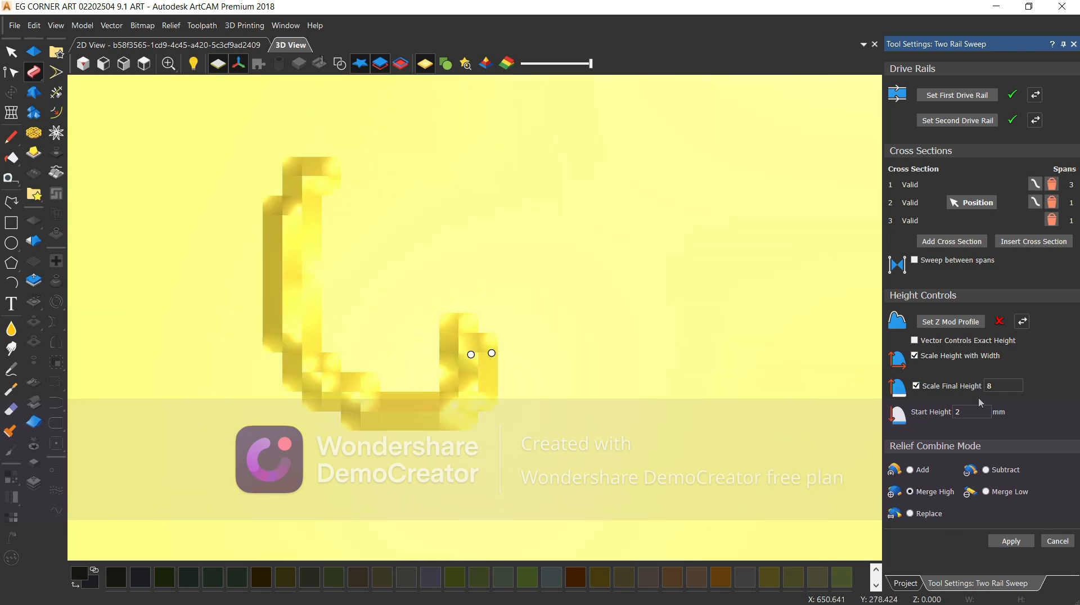
- Show the vectors over the relief and set Scale Final Height to 10
click(339, 64)
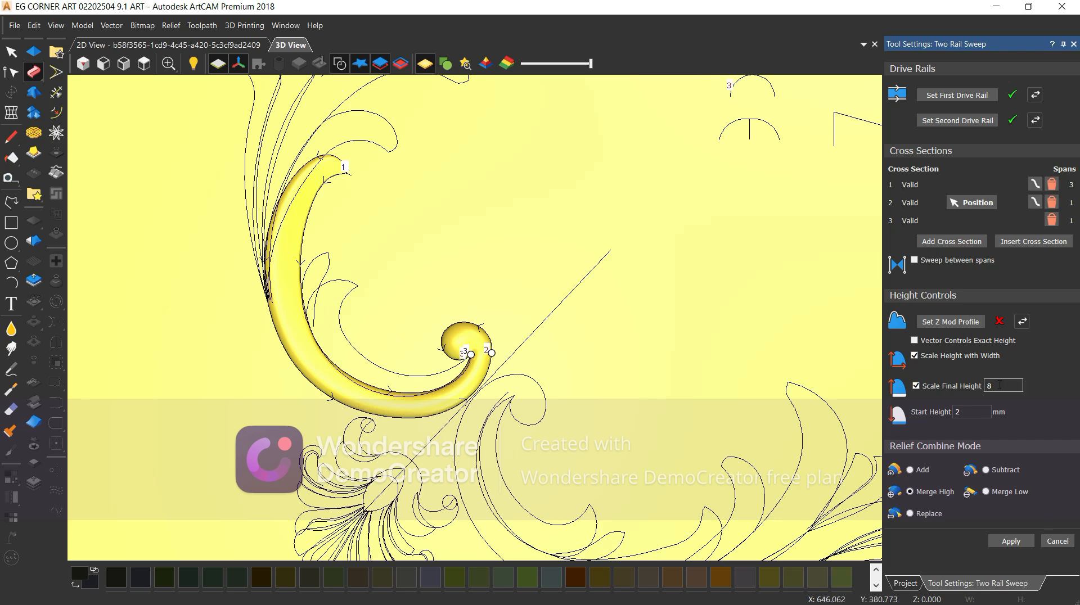
drag(1000, 386, 956, 391)
text(10)
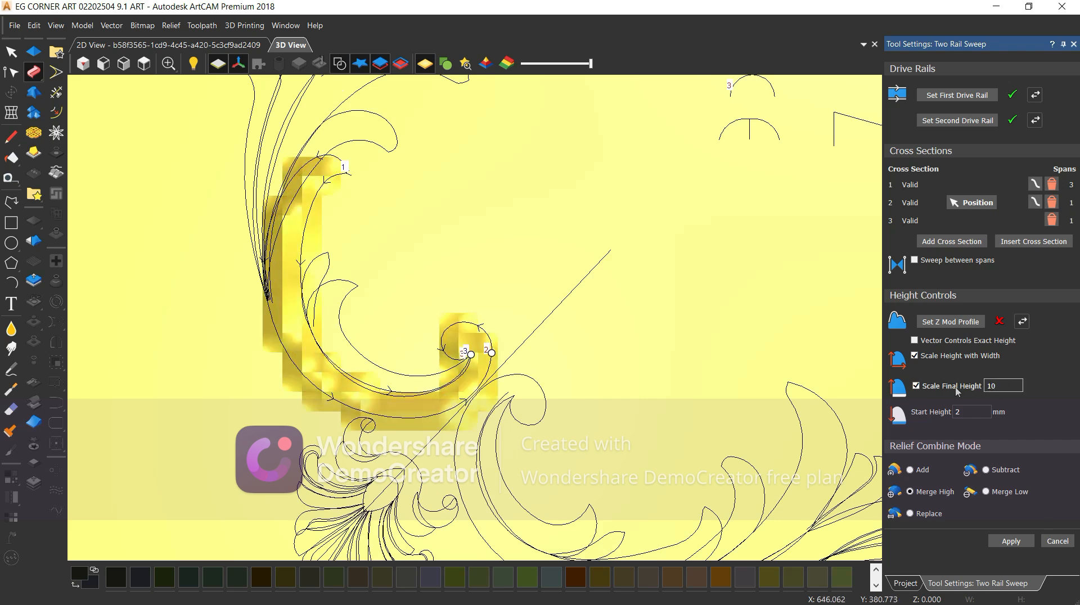
- Check the curled end of the upper scroll's preview and apply the sweep
scroll(360, 326, up, 3)
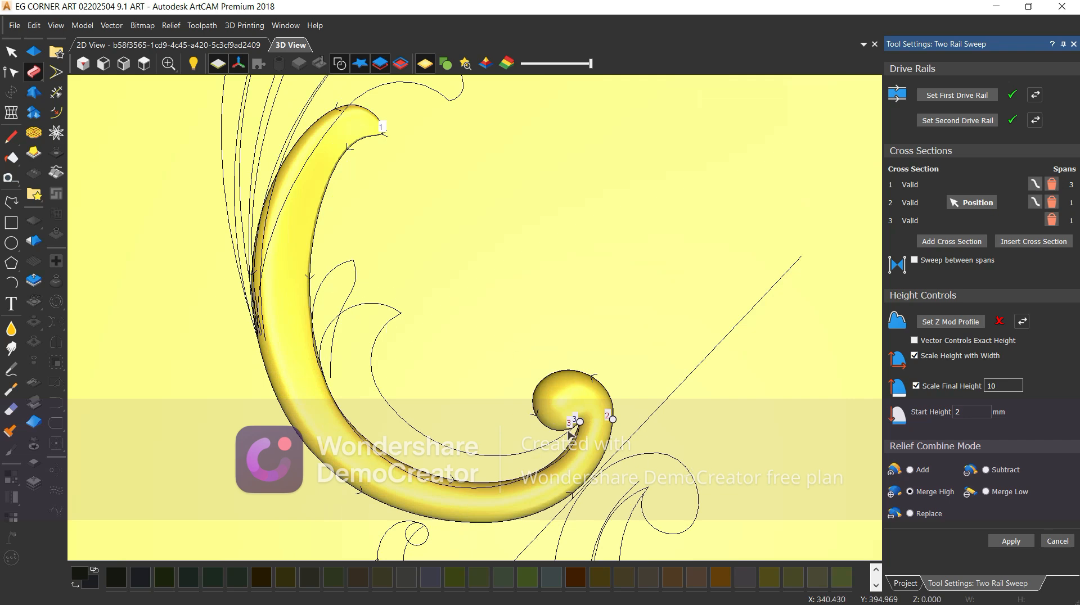
scroll(570, 431, up, 4)
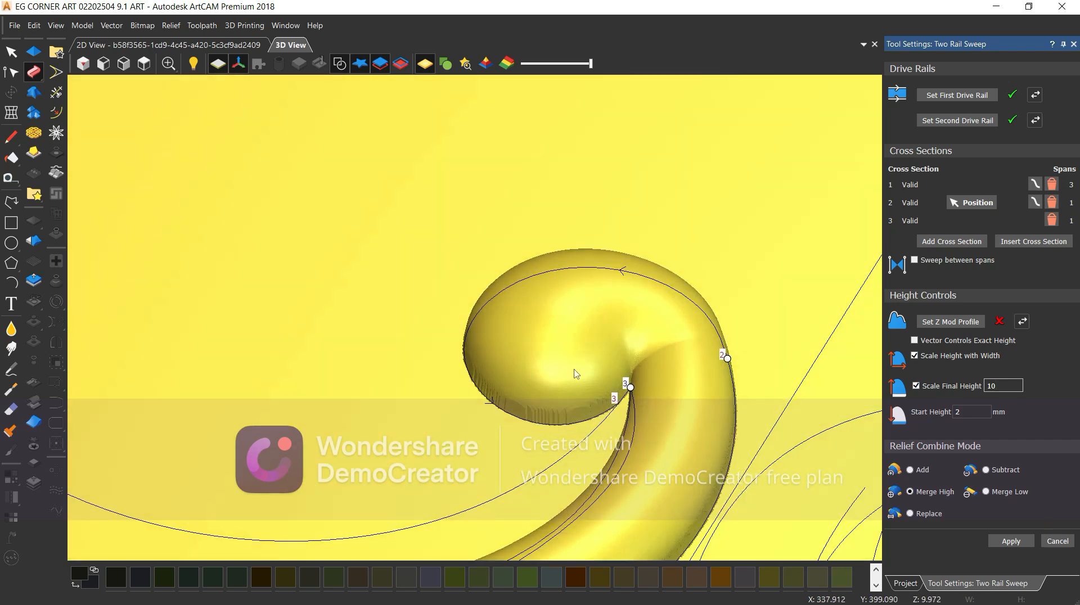
scroll(576, 374, down, 3)
drag(591, 373, 415, 382)
click(144, 64)
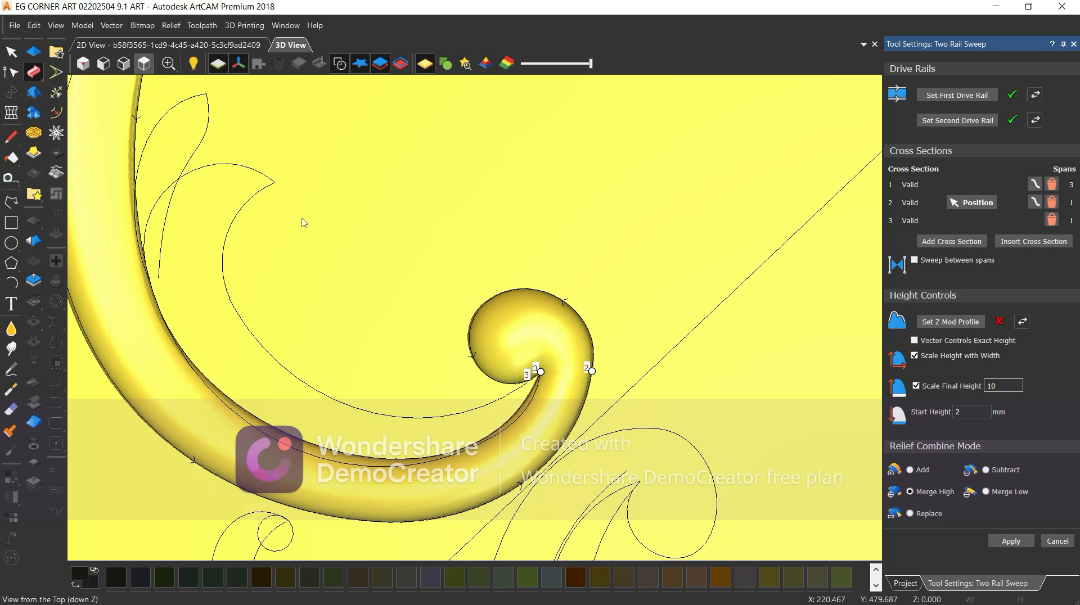
scroll(388, 319, up, 5)
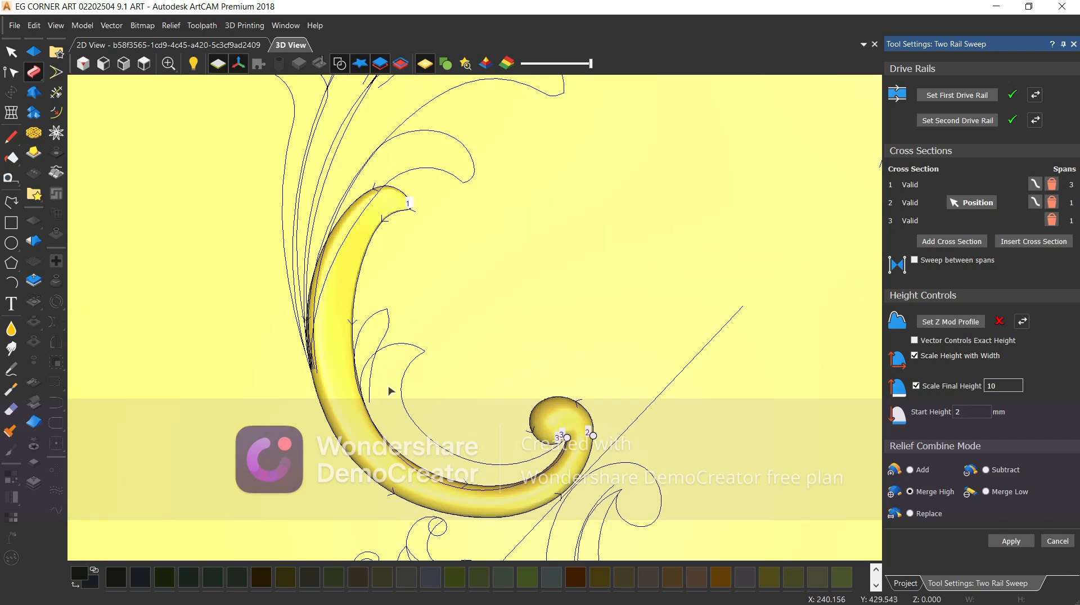
scroll(390, 391, up, 2)
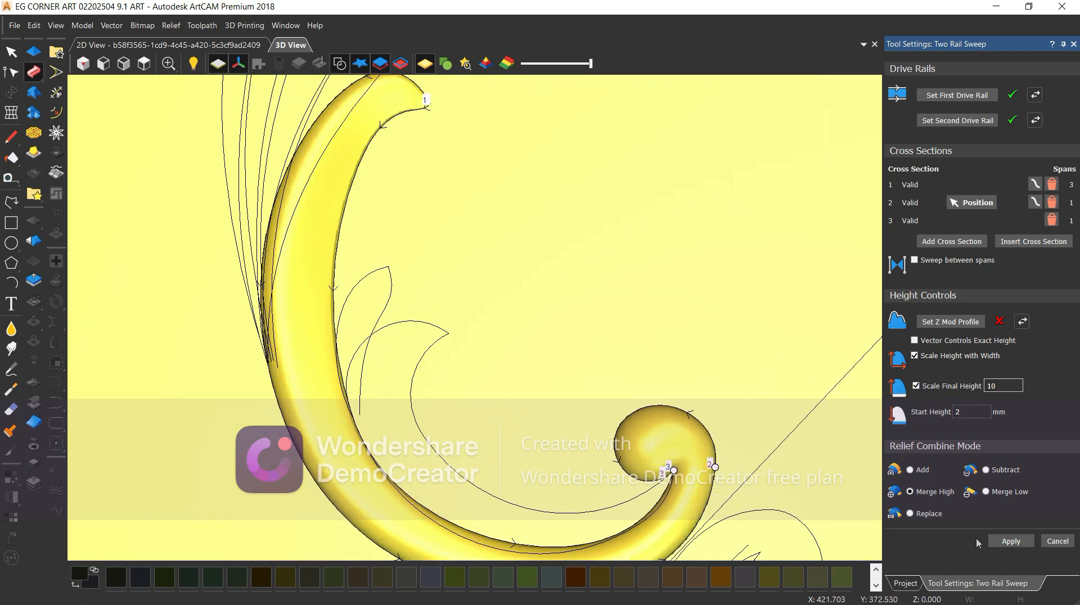
click(1006, 540)
- Set the inner scroll's edges as drive rails without the third cross section, and inspect the preview with vectors hidden
click(416, 366)
click(963, 95)
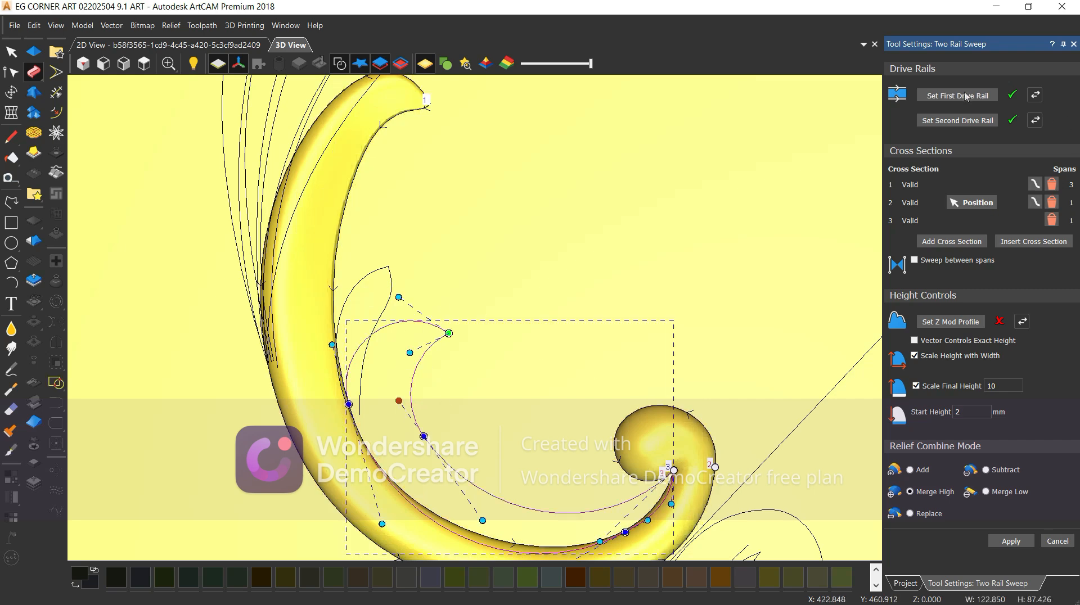
click(1051, 220)
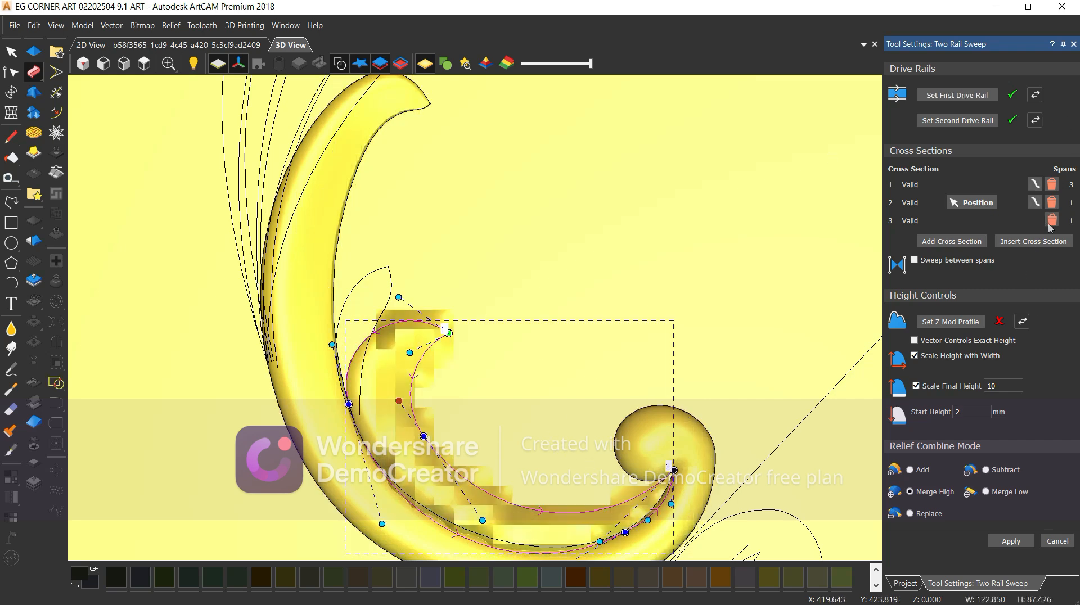
drag(485, 502, 500, 405)
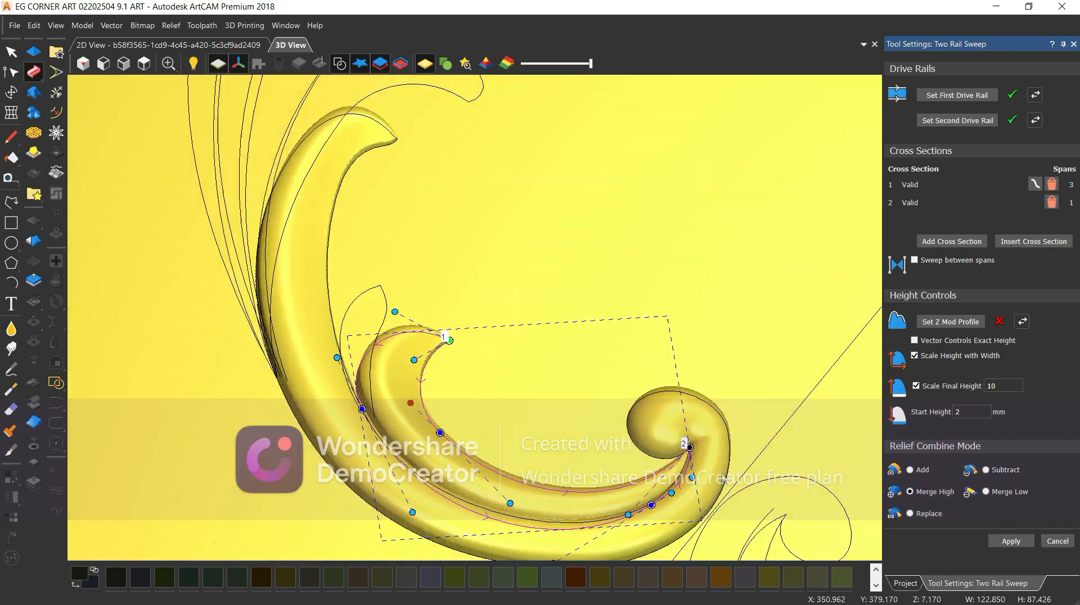
scroll(432, 248, up, 1)
click(340, 64)
drag(397, 186, 582, 395)
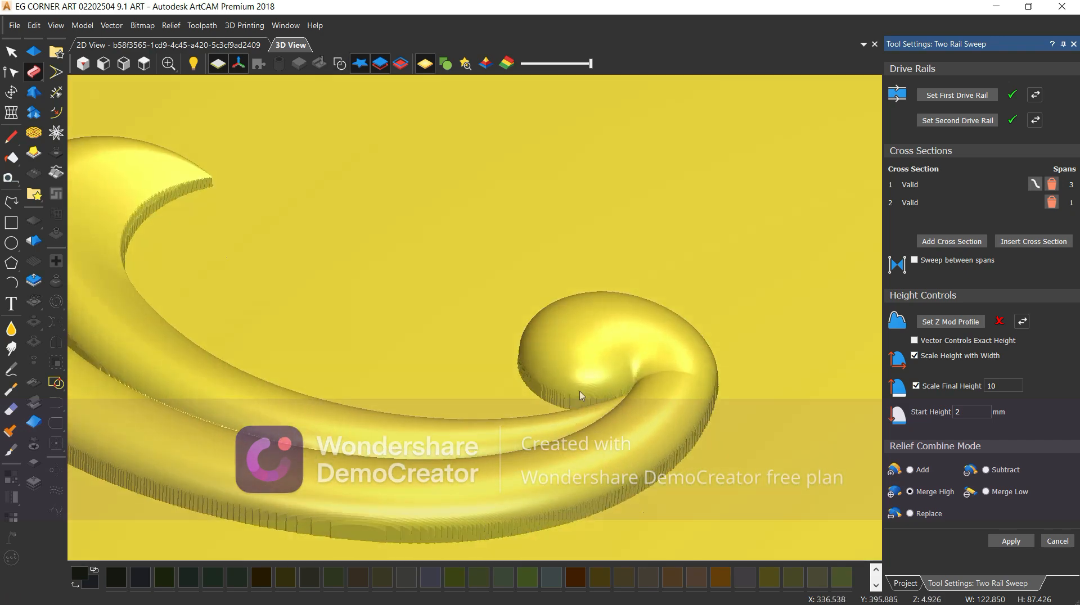
drag(682, 400, 180, 315)
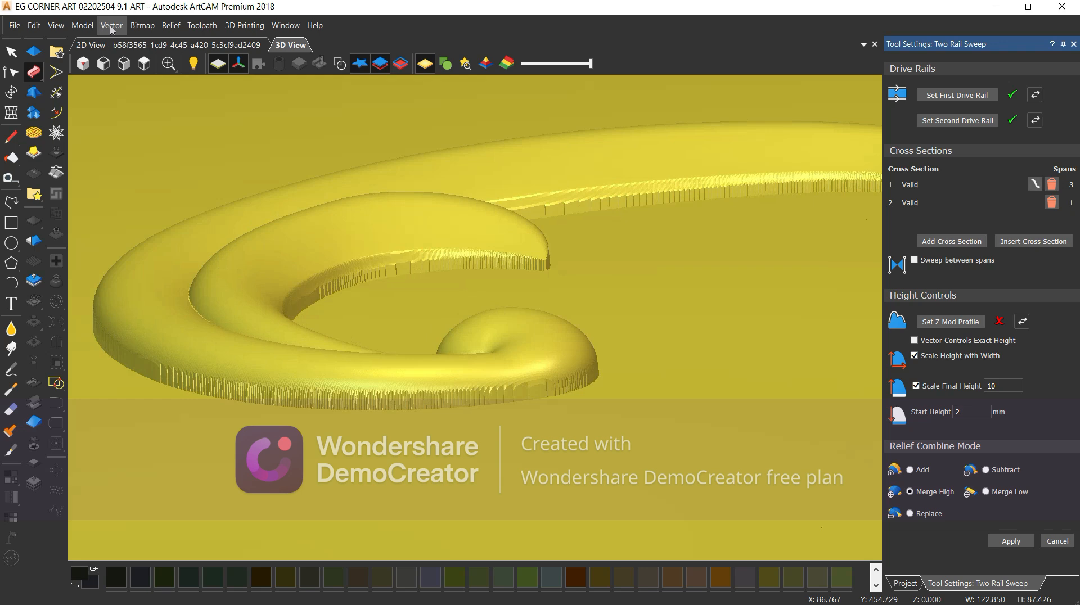
- Undo the inner scroll's sweep setup and the applied upper scroll, returning to the upper scroll's three-section preview
click(144, 63)
scroll(419, 361, up, 3)
key(ctrl+z)
key(ctrl+z)
key(ctrl+z)
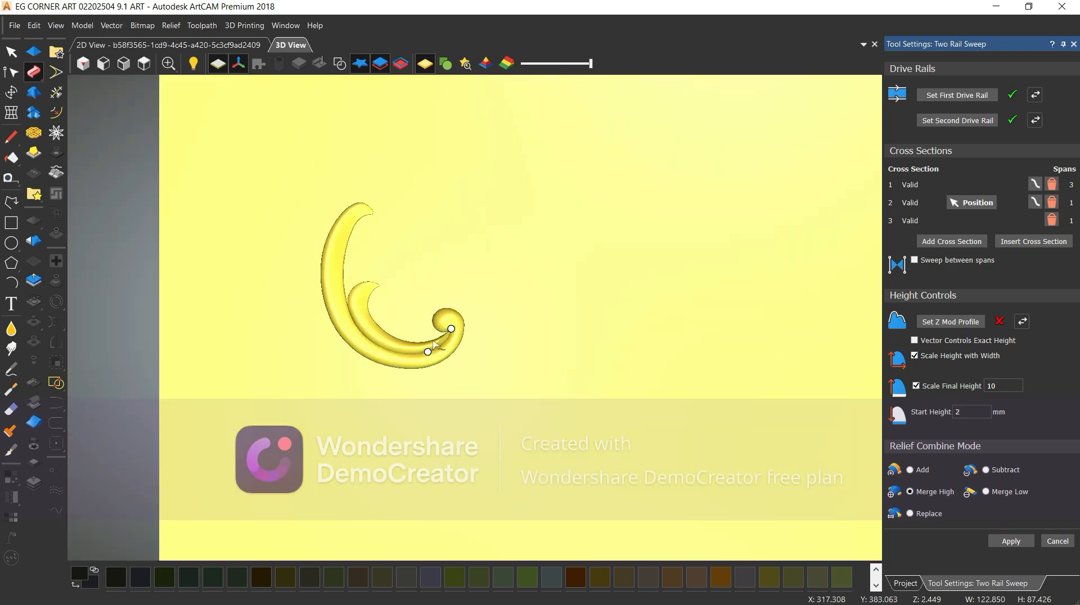
- Turn off Scale Height with Width and examine the preview around the upper scroll's curled end
drag(408, 344, 318, 270)
click(914, 355)
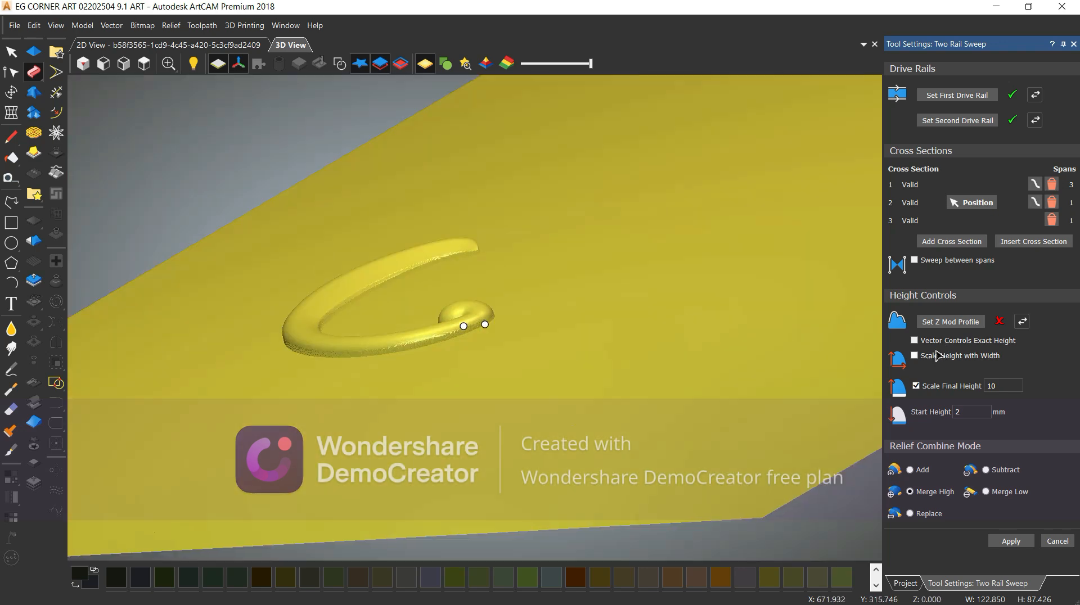
scroll(476, 313, up, 2)
drag(477, 308, 484, 415)
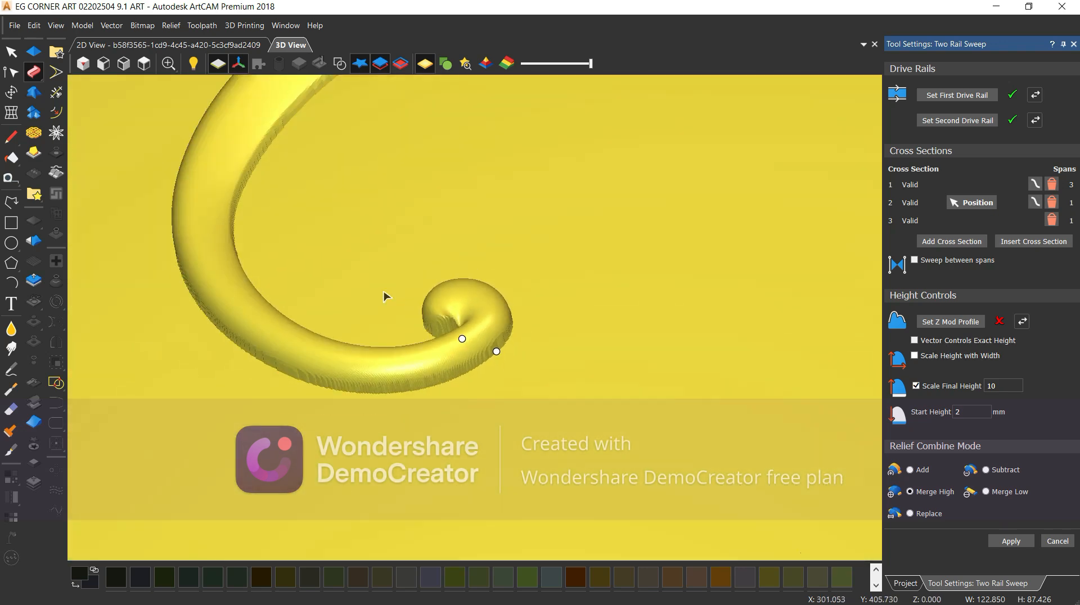
mouse_move(384, 294)
mouse_down()
mouse_move(477, 376)
mouse_move(469, 315)
mouse_move(432, 331)
mouse_move(463, 337)
mouse_move(393, 274)
mouse_up()
scroll(477, 337, up, 2)
scroll(438, 301, down, 2)
- Check the upper scroll's curled end from above and from low angles, and apply the sweep
click(146, 64)
scroll(430, 355, up, 4)
scroll(464, 337, up, 1)
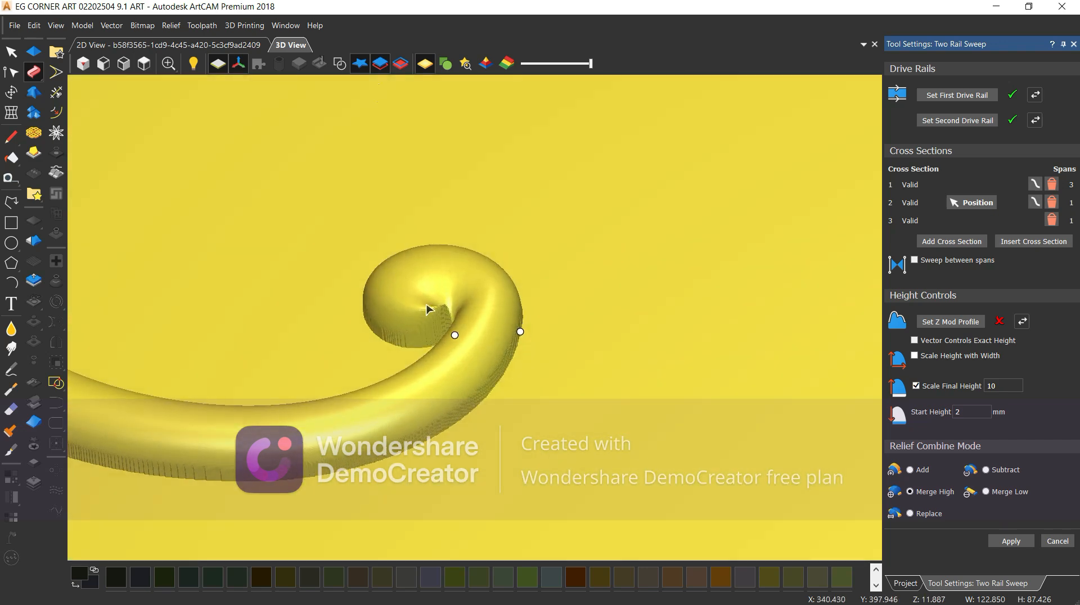
drag(429, 309, 387, 356)
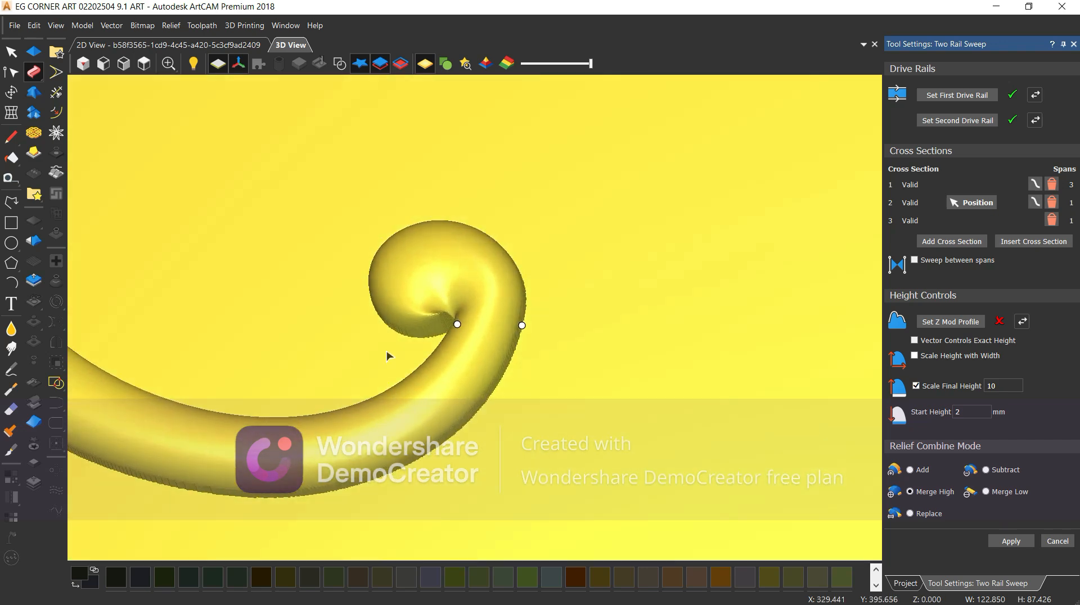
click(144, 66)
scroll(438, 345, up, 4)
drag(458, 321, 348, 227)
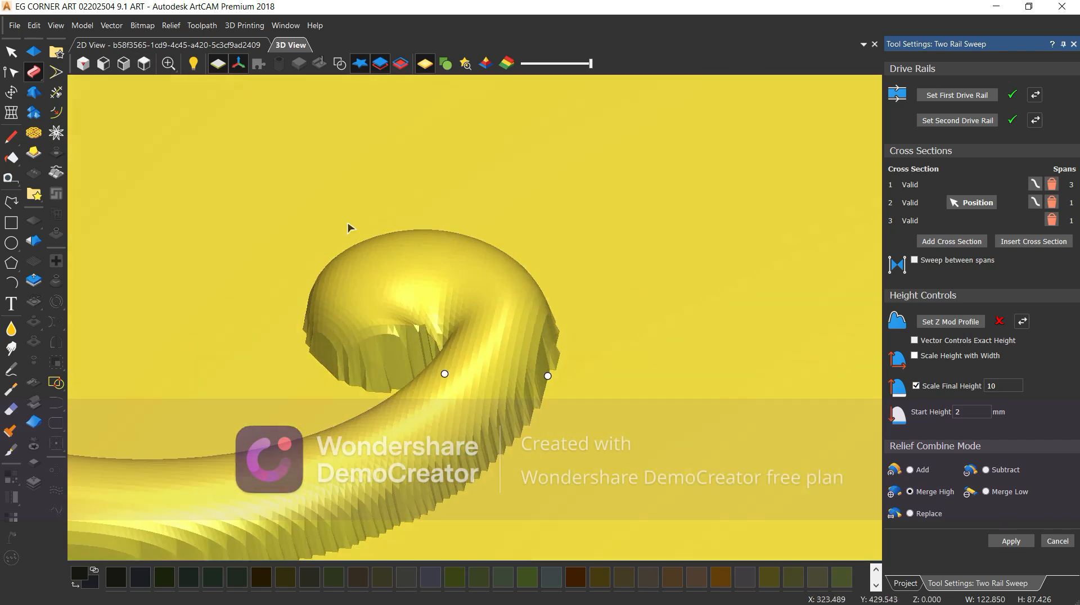
click(144, 66)
scroll(375, 284, up, 2)
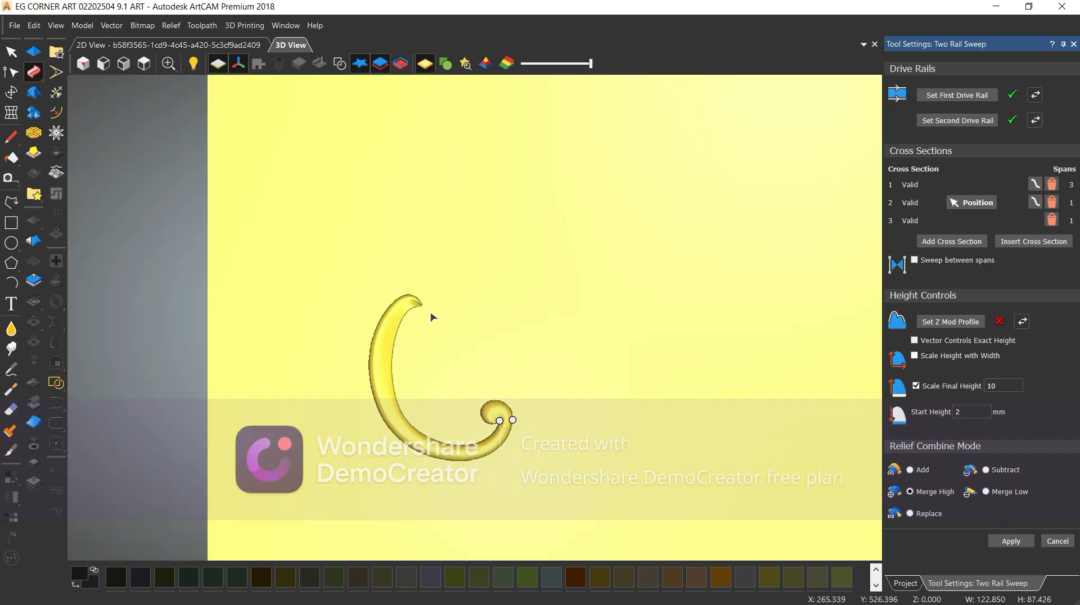
scroll(482, 313, up, 1)
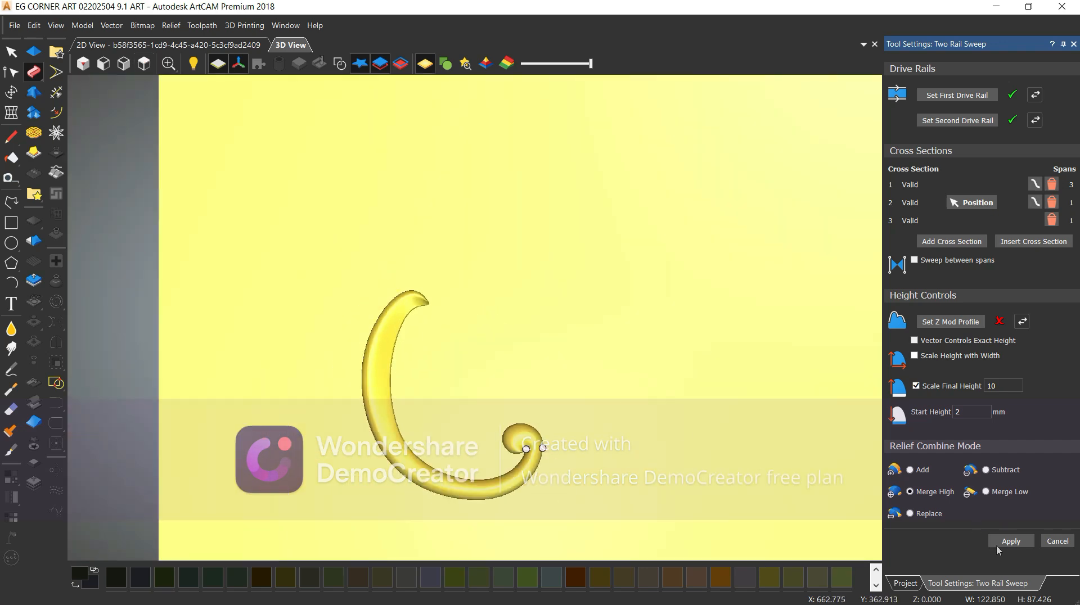
- Show the vectors and set the inner scroll's edges as drive rails, keeping three cross sections
click(340, 67)
scroll(413, 382, up, 3)
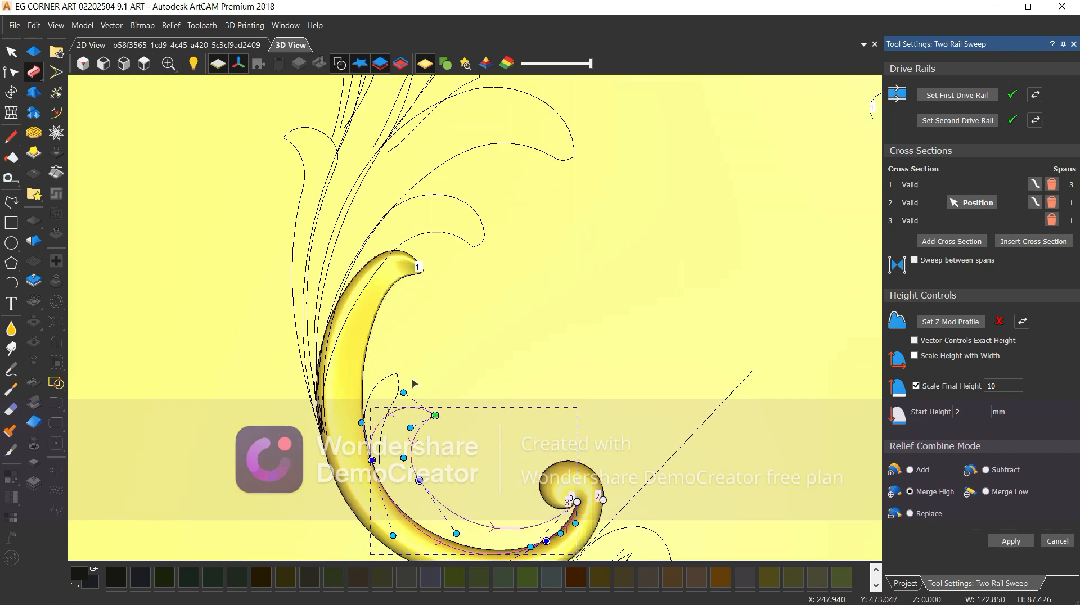
scroll(475, 482, up, 6)
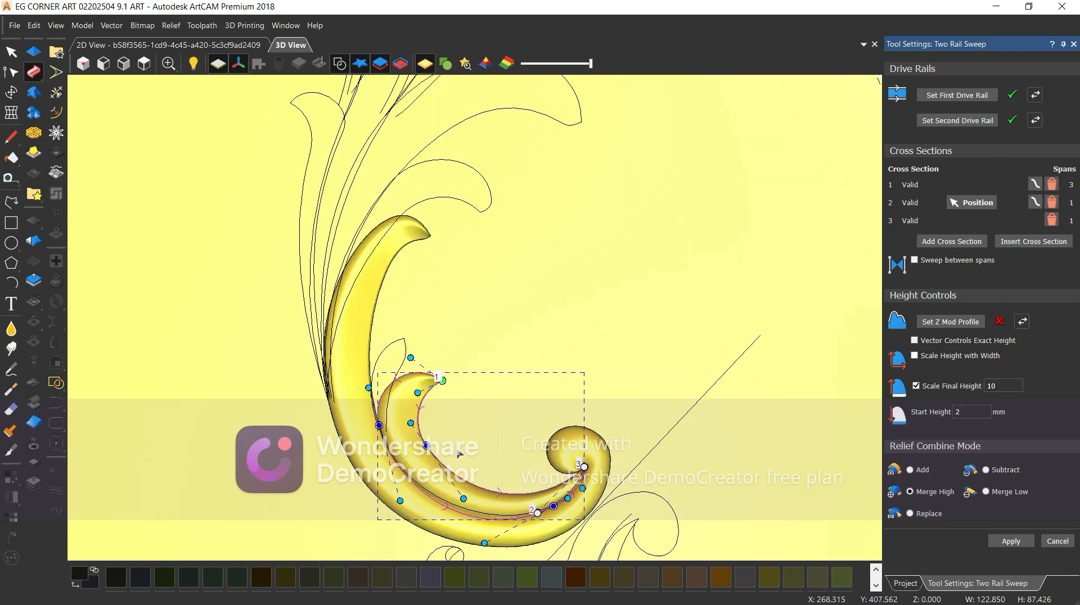
scroll(752, 347, up, 5)
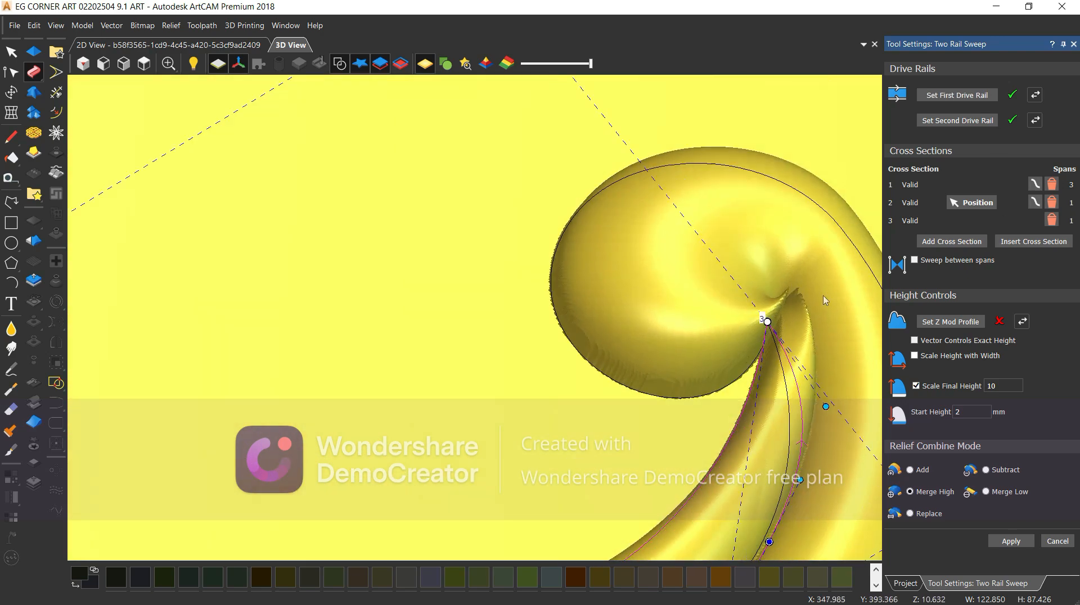
- Inspect where the inner scroll meets the curled end with vectors hidden, and apply the inner scroll's sweep
click(144, 63)
scroll(336, 91, up, 5)
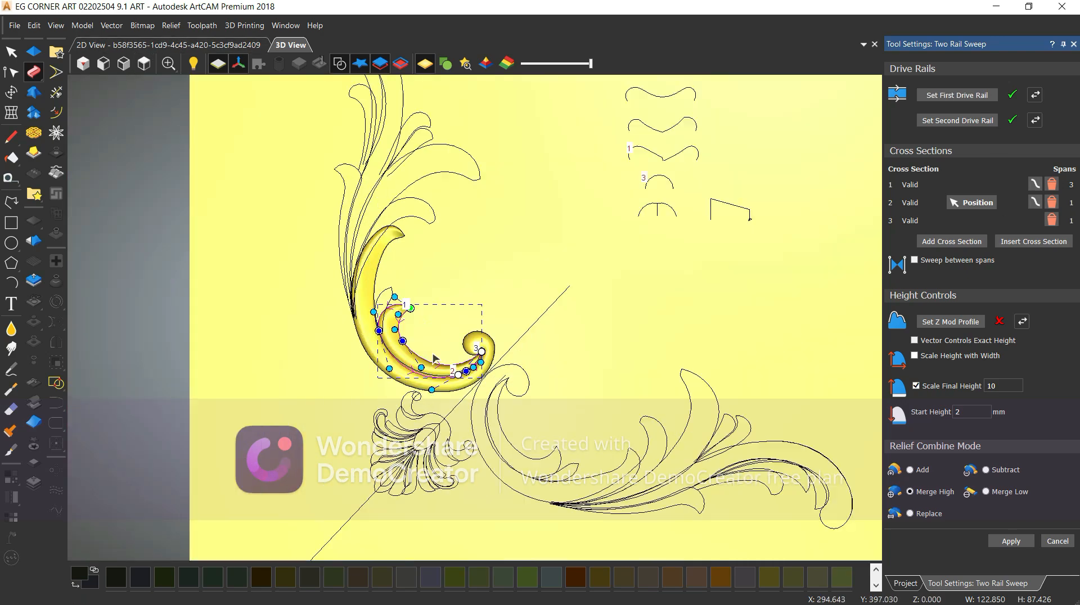
scroll(507, 354, up, 5)
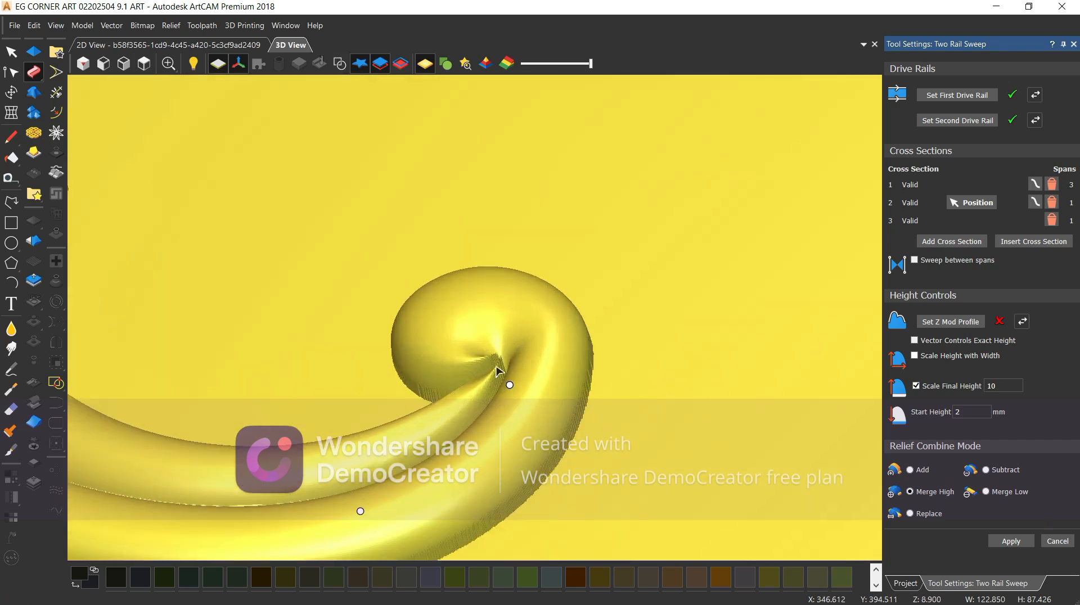
drag(515, 385, 486, 299)
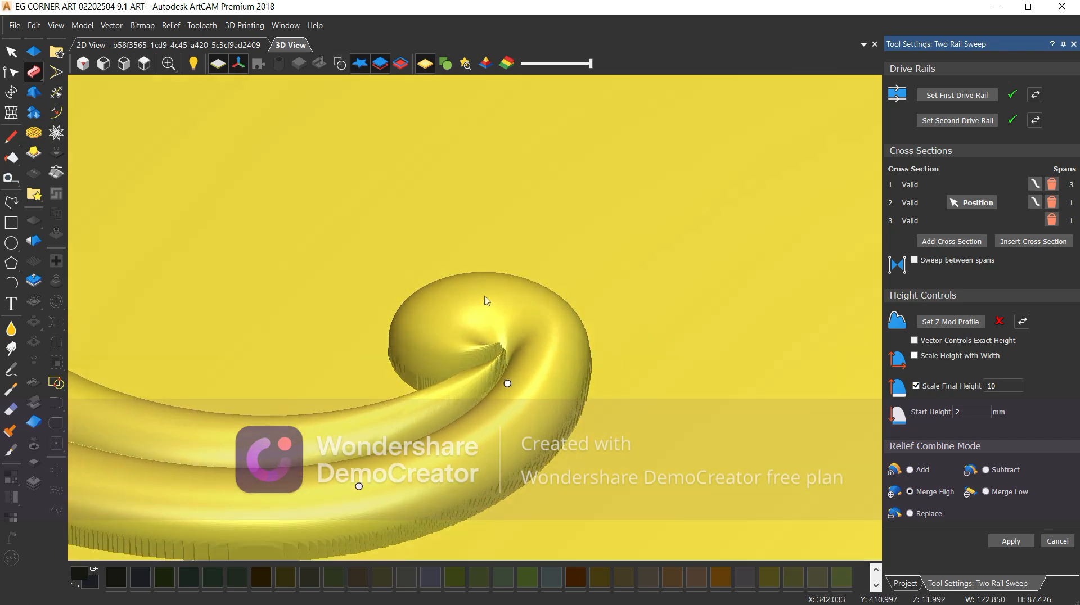
drag(511, 337, 442, 415)
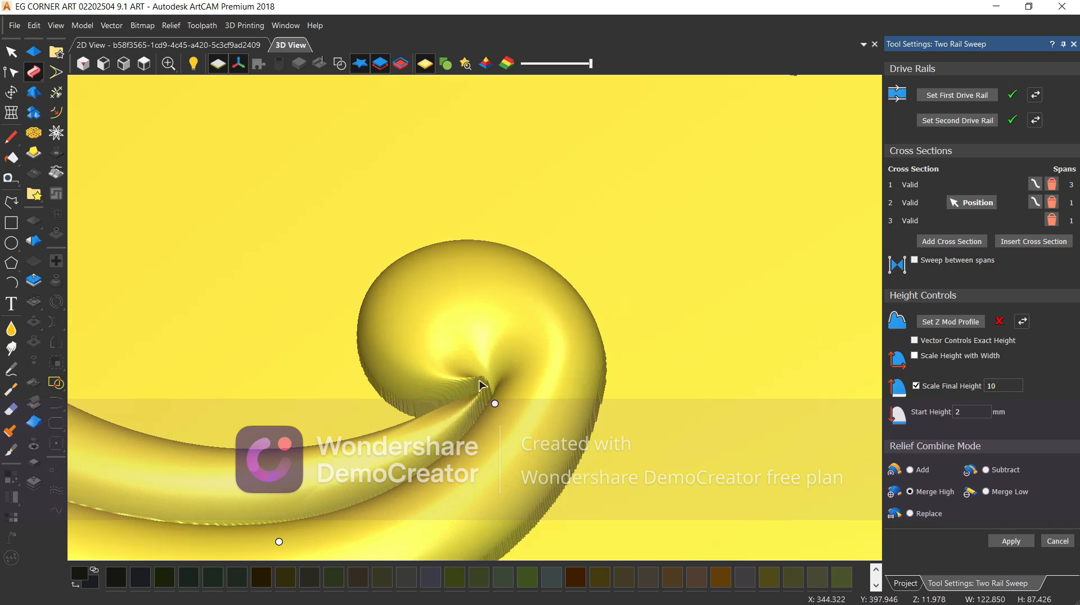
scroll(549, 319, down, 3)
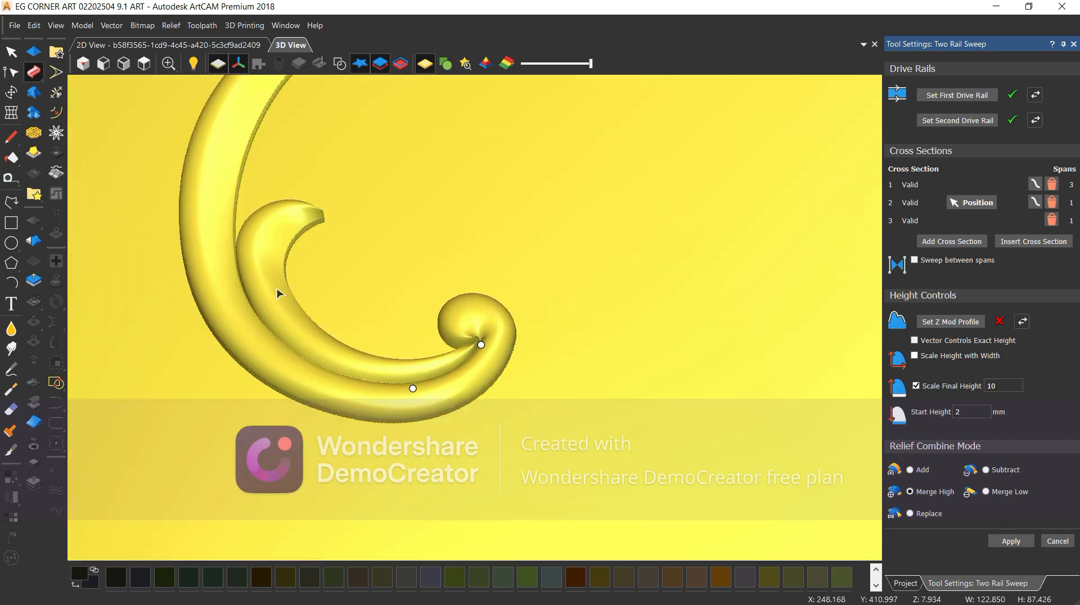
scroll(380, 291, down, 4)
drag(378, 222, 407, 299)
scroll(407, 299, up, 2)
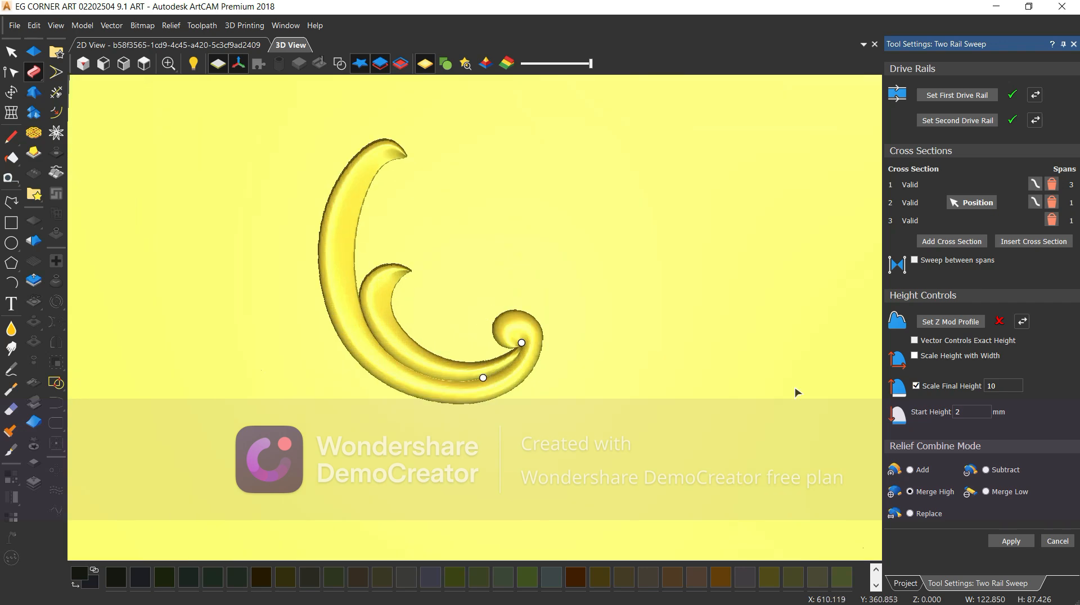
click(1015, 547)
- Set the small leaf's edges beside the inner scroll as drive rails and remove the third cross section
scroll(424, 235, down, 4)
scroll(432, 242, up, 8)
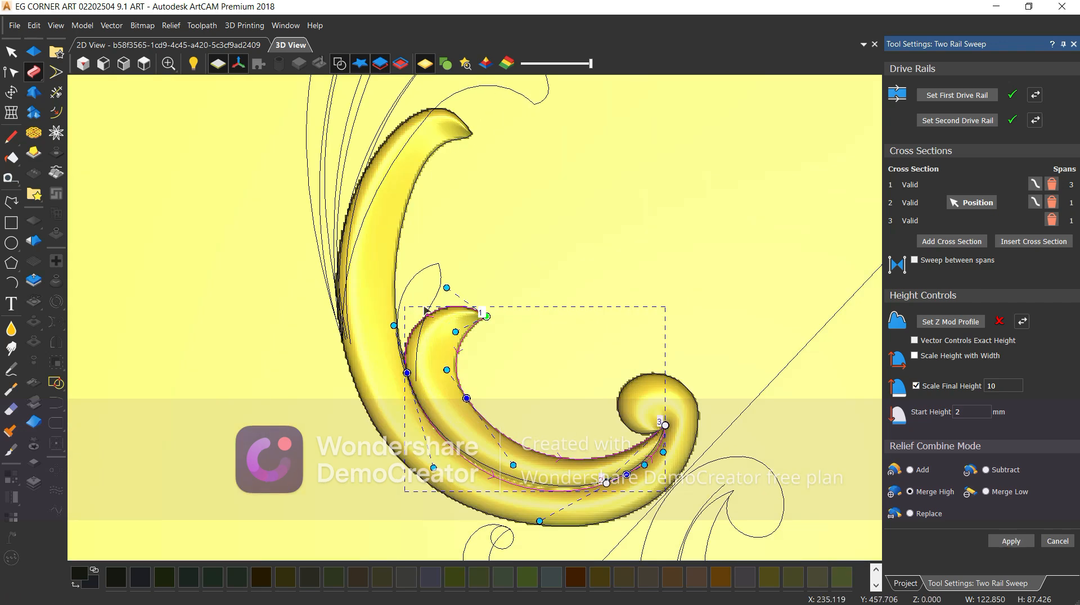
click(434, 271)
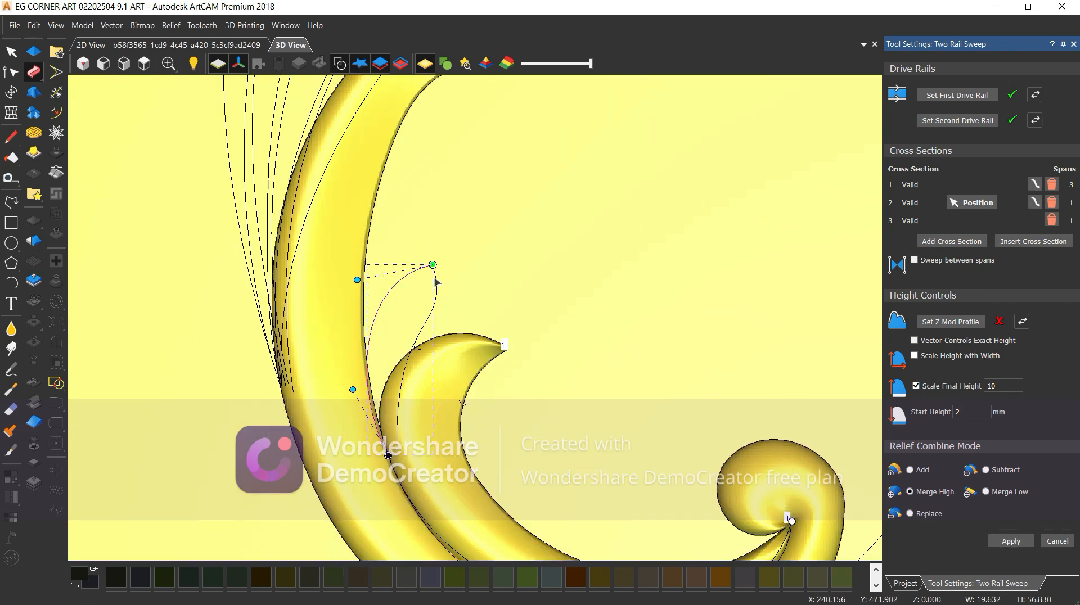
click(934, 100)
click(1053, 220)
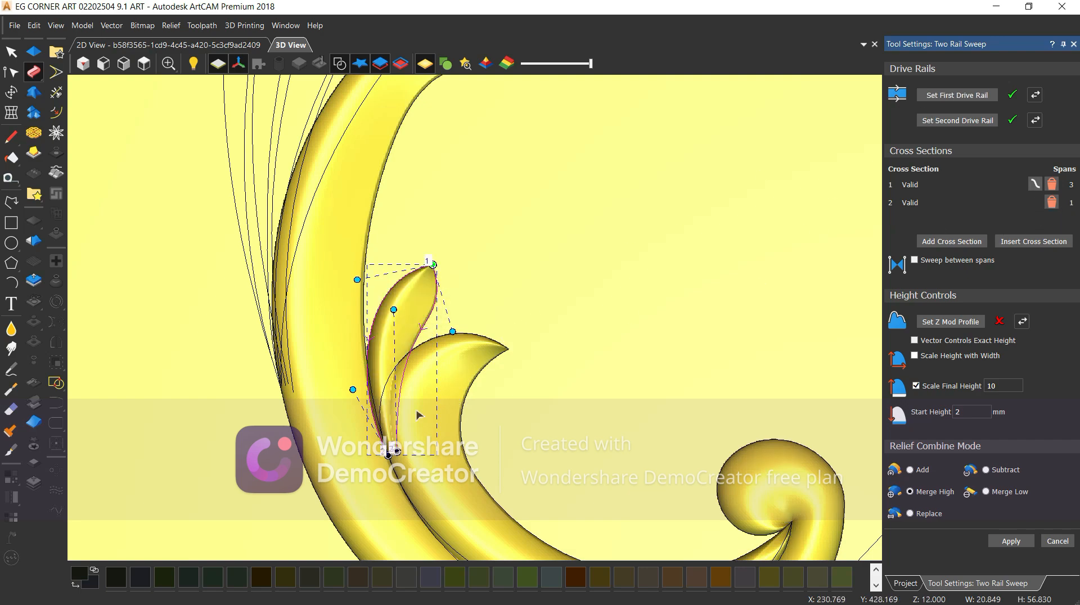
- Examine the small leaf's previewed sweep from above and at an angle, and select the sloped height profile
scroll(419, 414, up, 5)
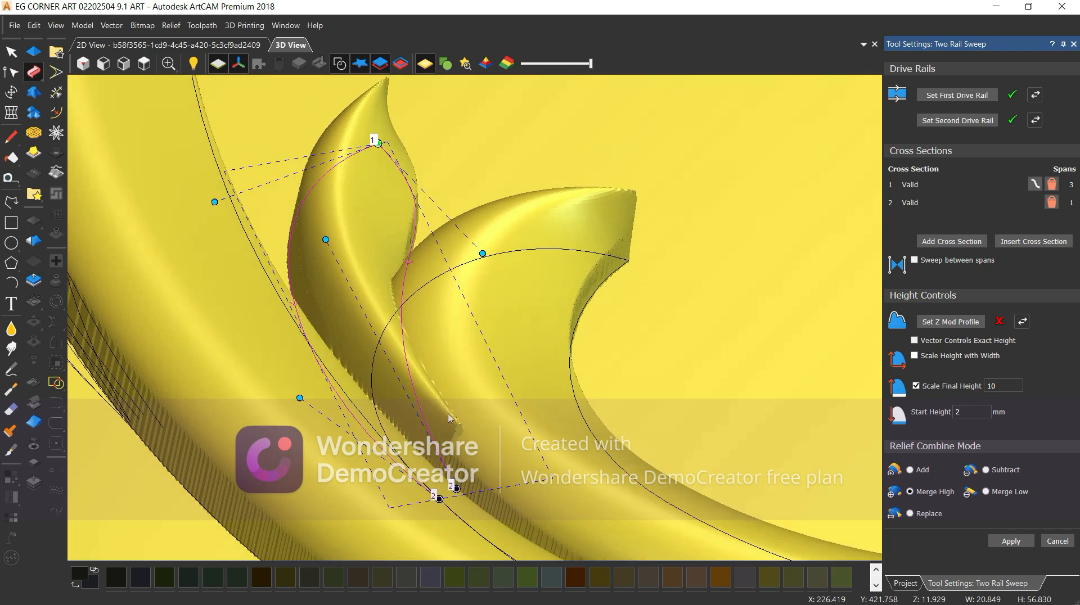
click(143, 64)
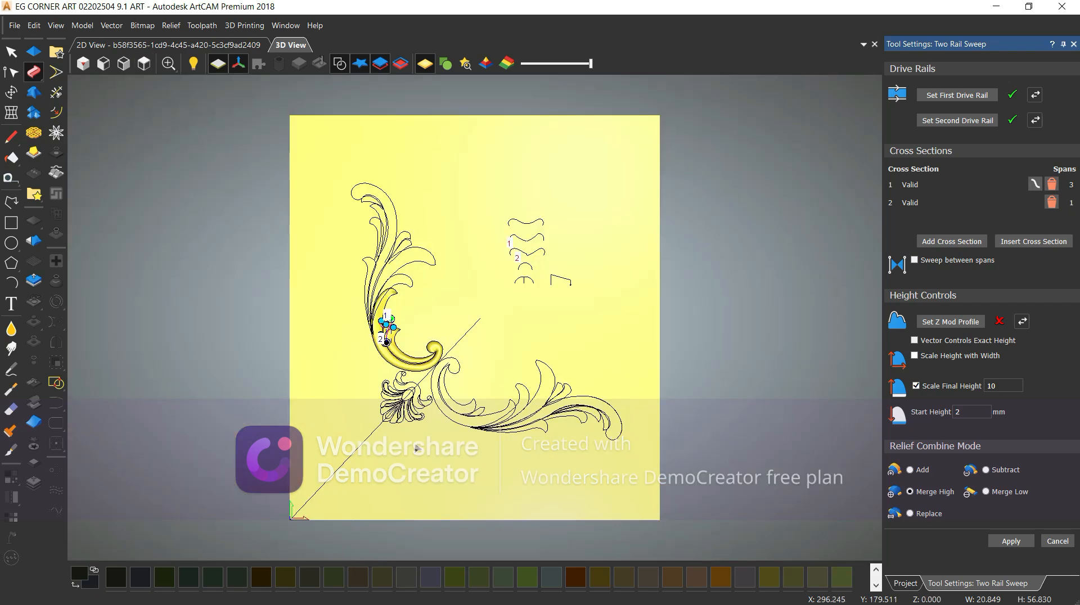
scroll(383, 347, up, 5)
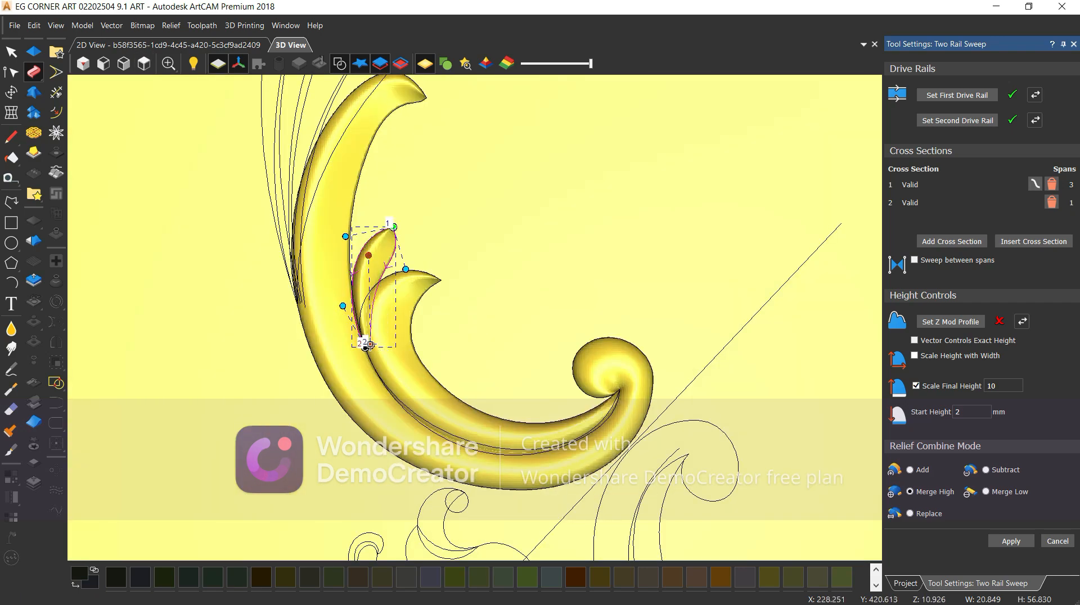
scroll(371, 348, up, 2)
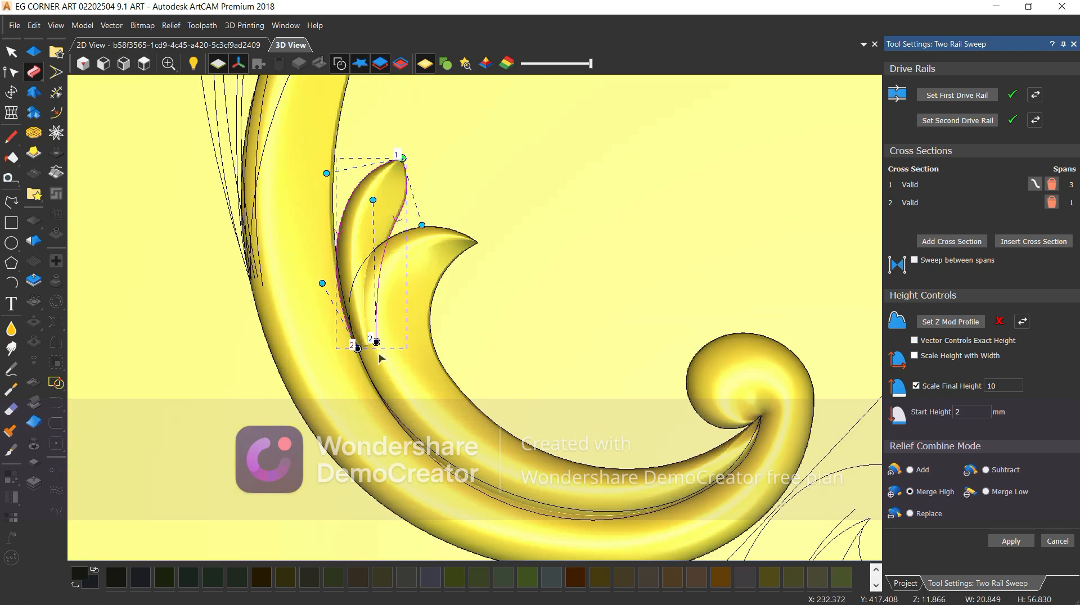
scroll(521, 244, down, 6)
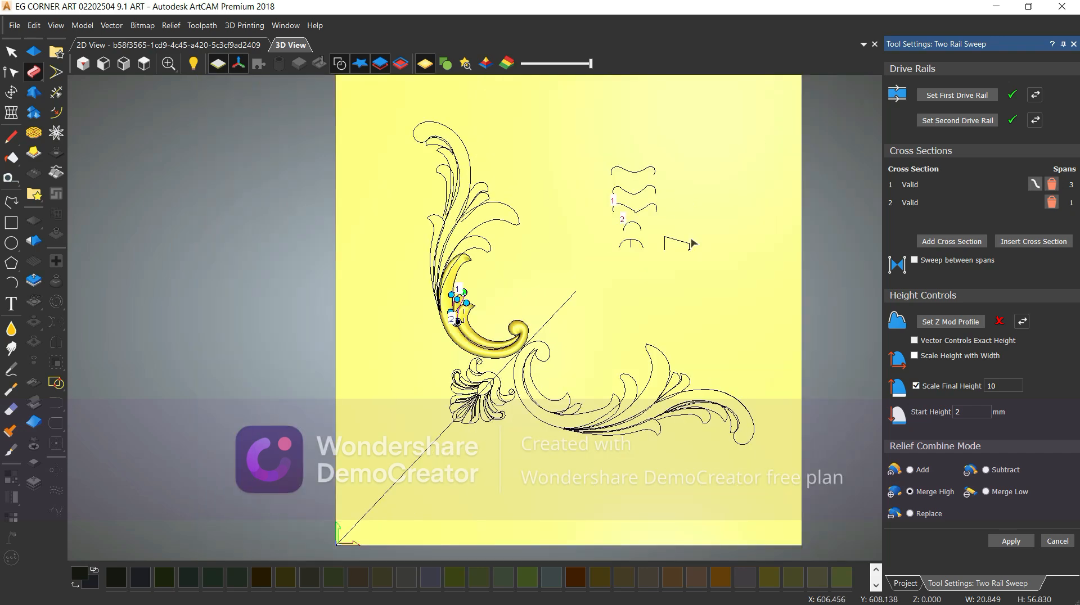
scroll(692, 243, up, 2)
click(686, 235)
scroll(379, 261, up, 5)
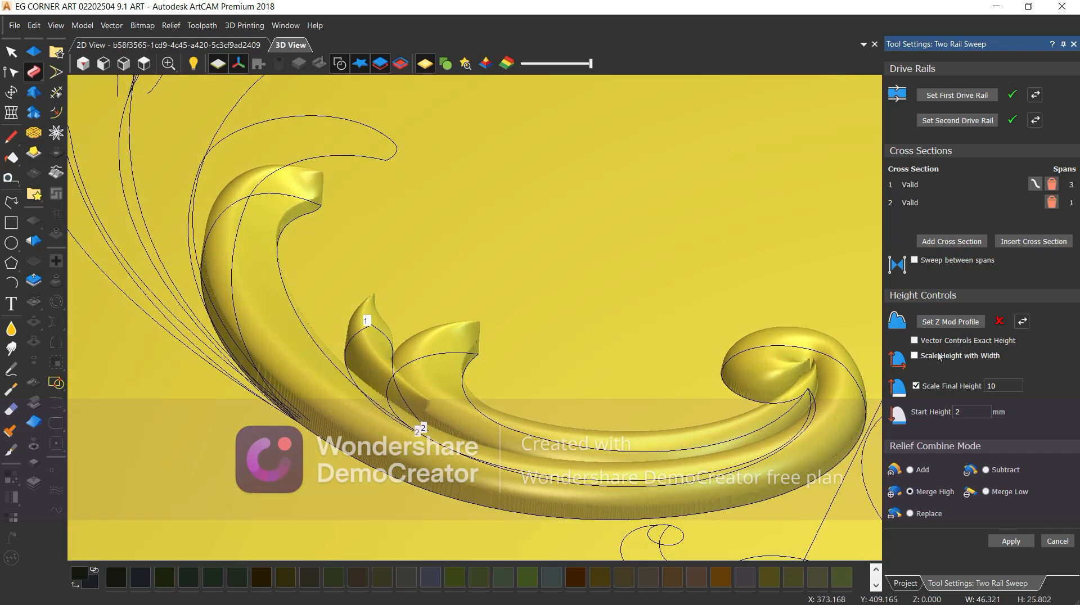
- Examine the small leaf's lower end from several low angles, where it meets the inner scroll
drag(456, 409, 419, 367)
scroll(349, 301, up, 3)
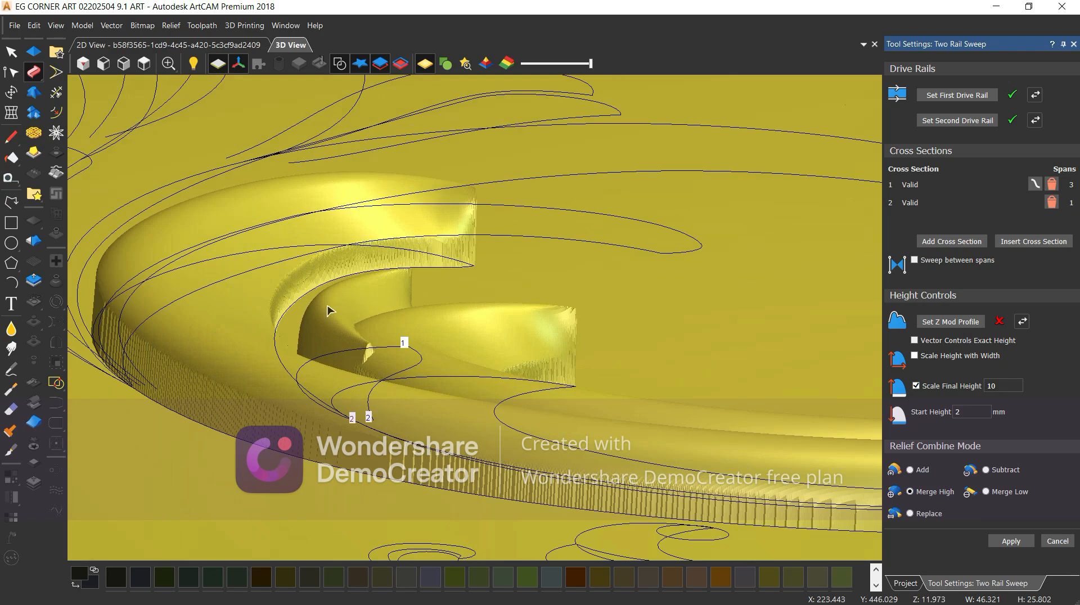
drag(327, 309, 600, 372)
scroll(647, 421, up, 2)
drag(651, 424, 208, 344)
middle_drag(108, 219, 189, 286)
drag(190, 287, 314, 347)
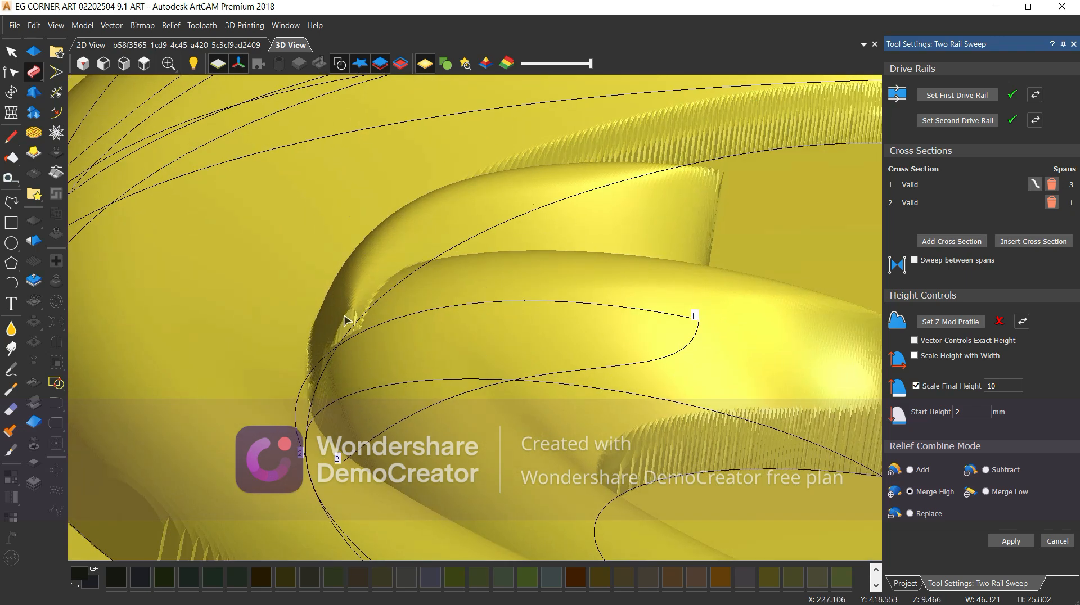
drag(453, 380, 348, 347)
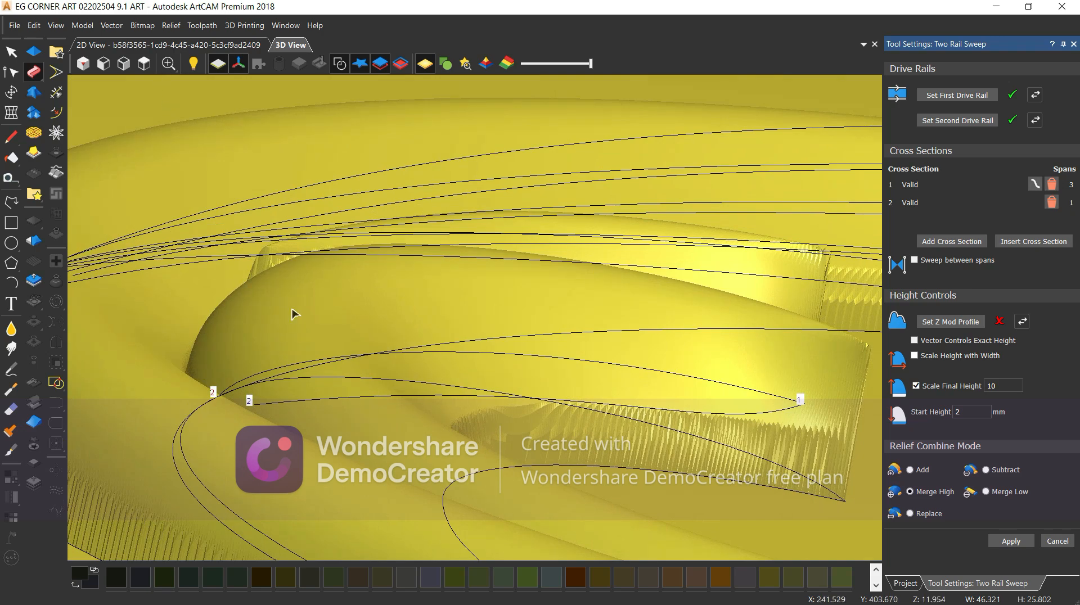
drag(292, 314, 287, 344)
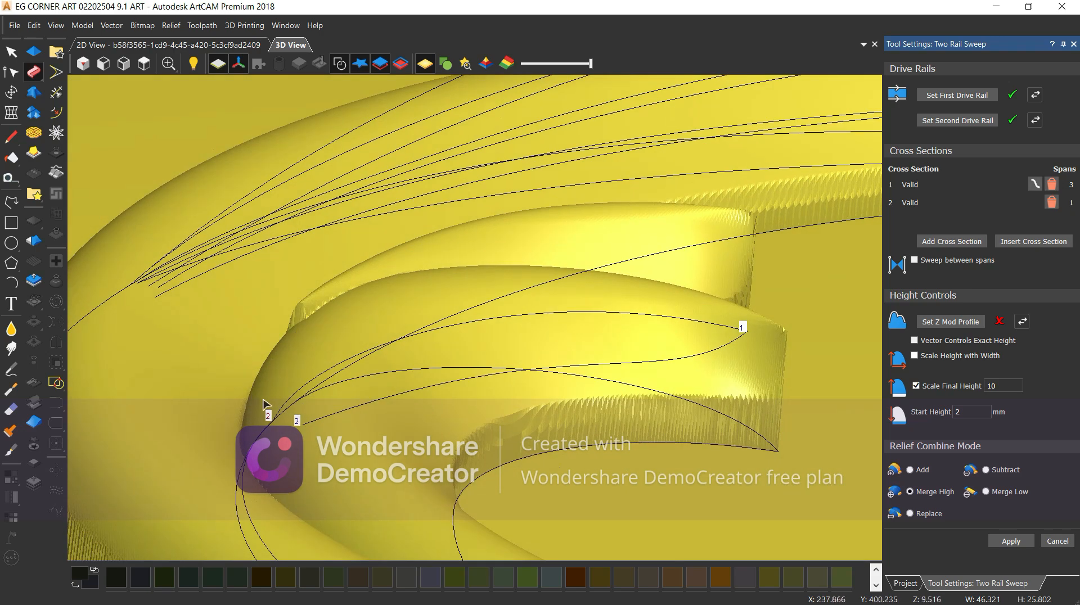
drag(349, 329, 468, 298)
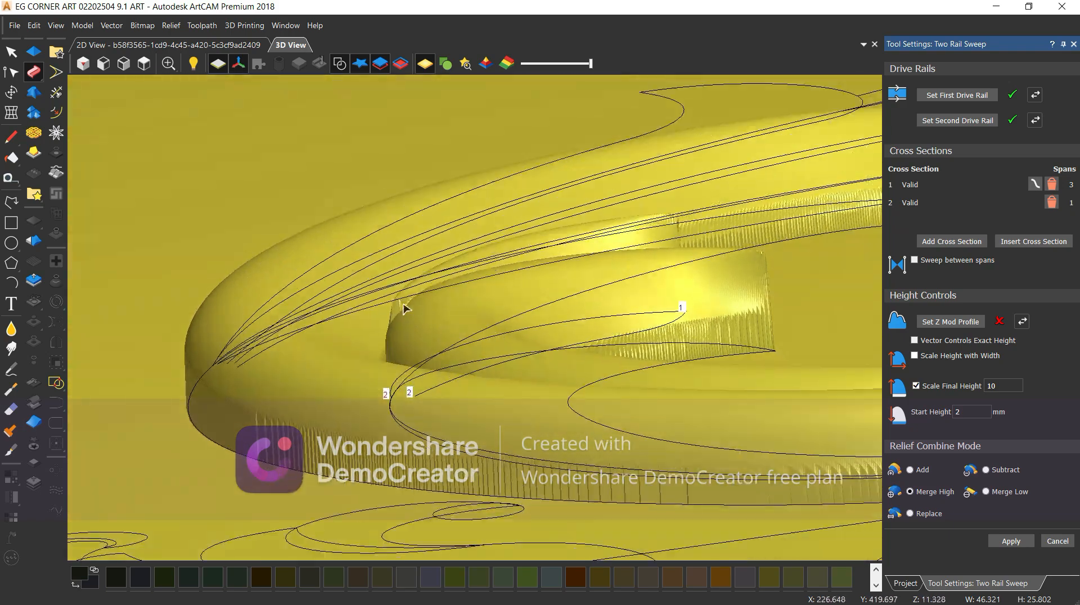
drag(395, 307, 469, 316)
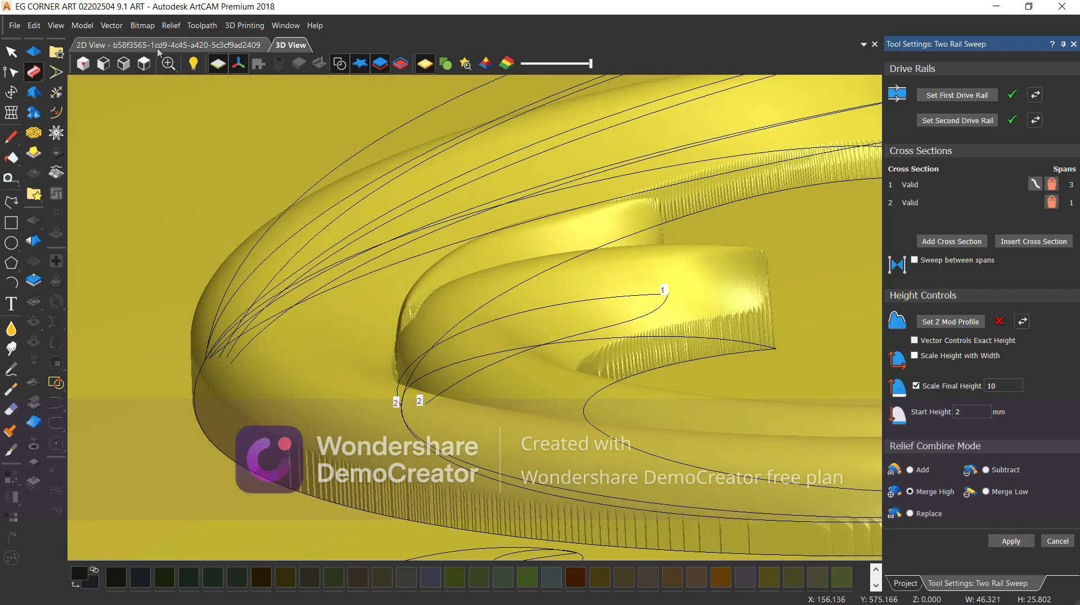
- Select the small leaf's inner edge and examine the leaf's junction with the scrolls with vectors hidden
click(145, 65)
scroll(389, 331, up, 3)
scroll(389, 330, up, 3)
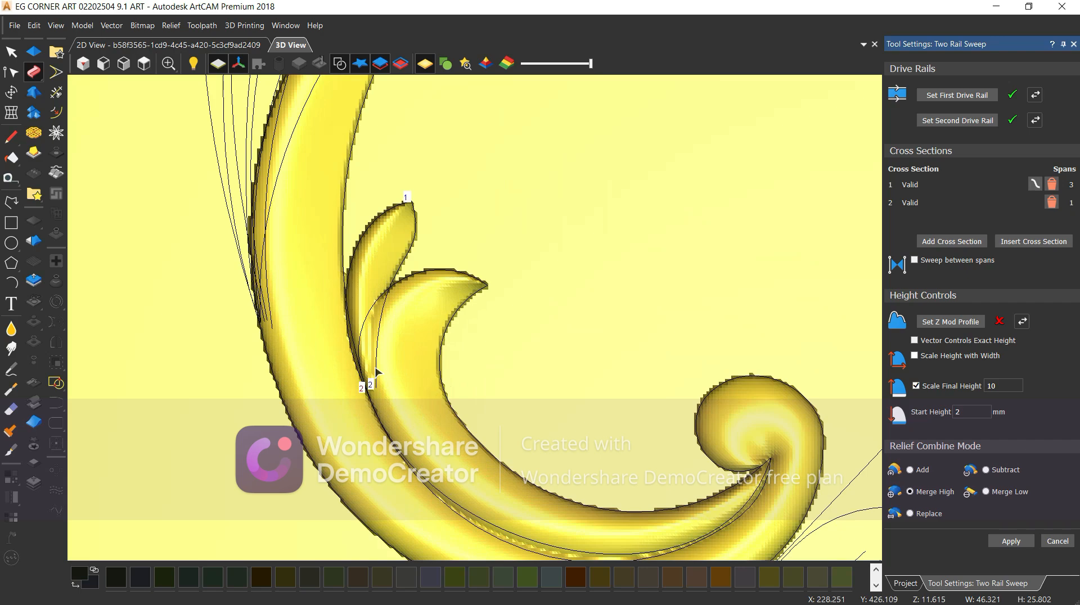
drag(375, 388, 424, 278)
key(ctrl+z)
scroll(397, 360, up, 3)
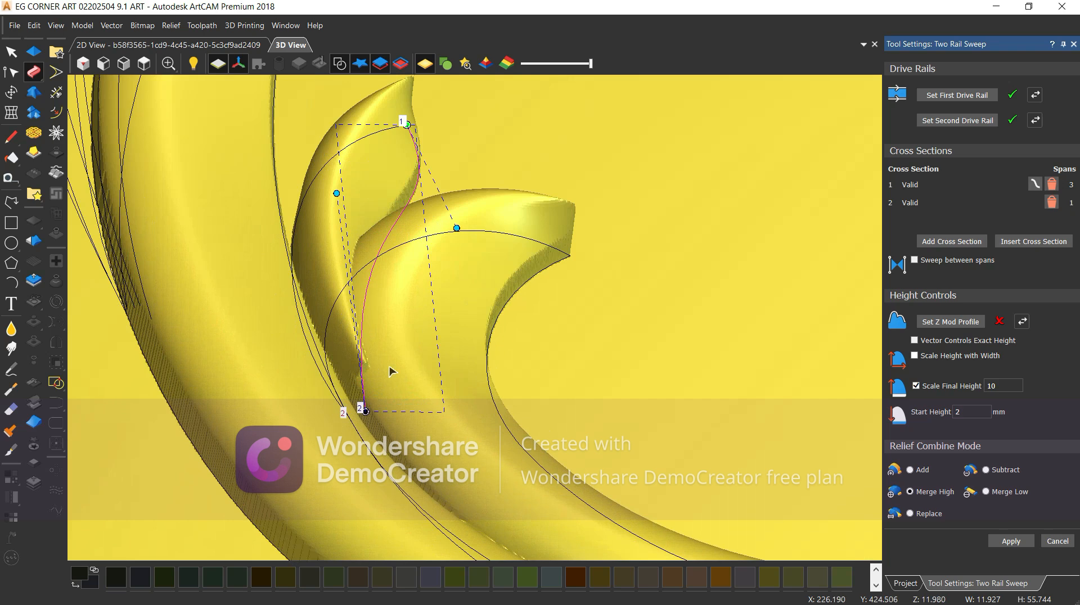
click(340, 63)
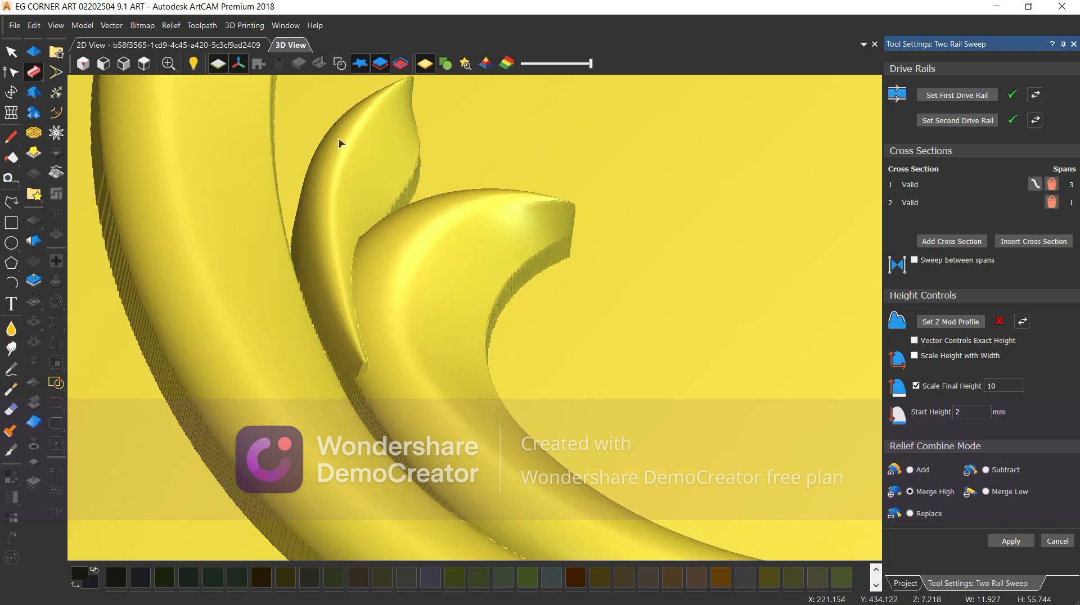
drag(336, 366, 493, 331)
scroll(370, 299, down, 2)
scroll(410, 318, up, 3)
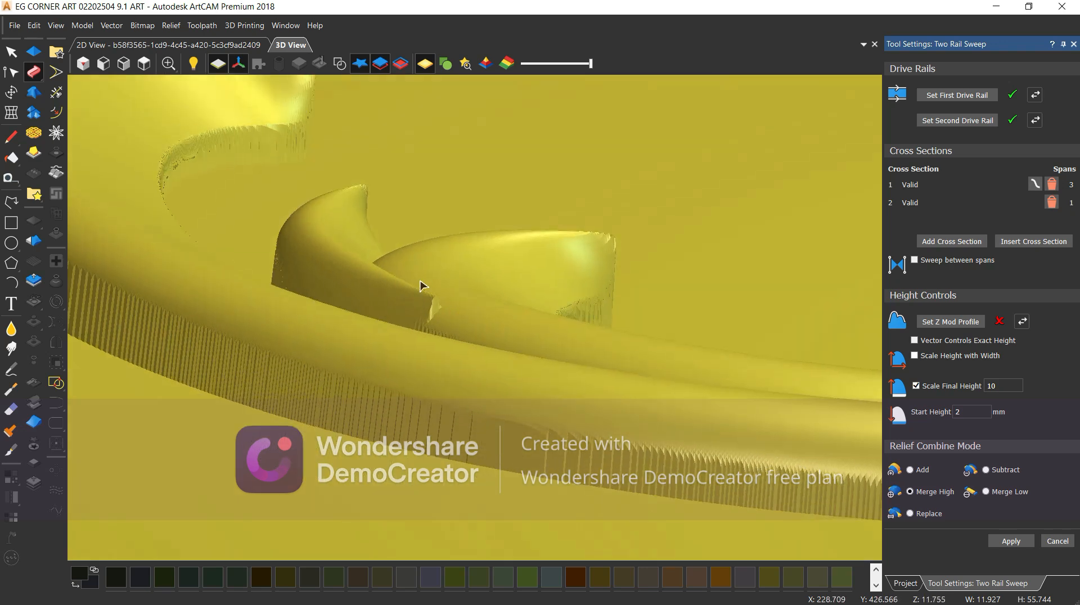
- Show the vectors and set the sloped profile beside the cross sections as the Z Mod Profile
click(143, 64)
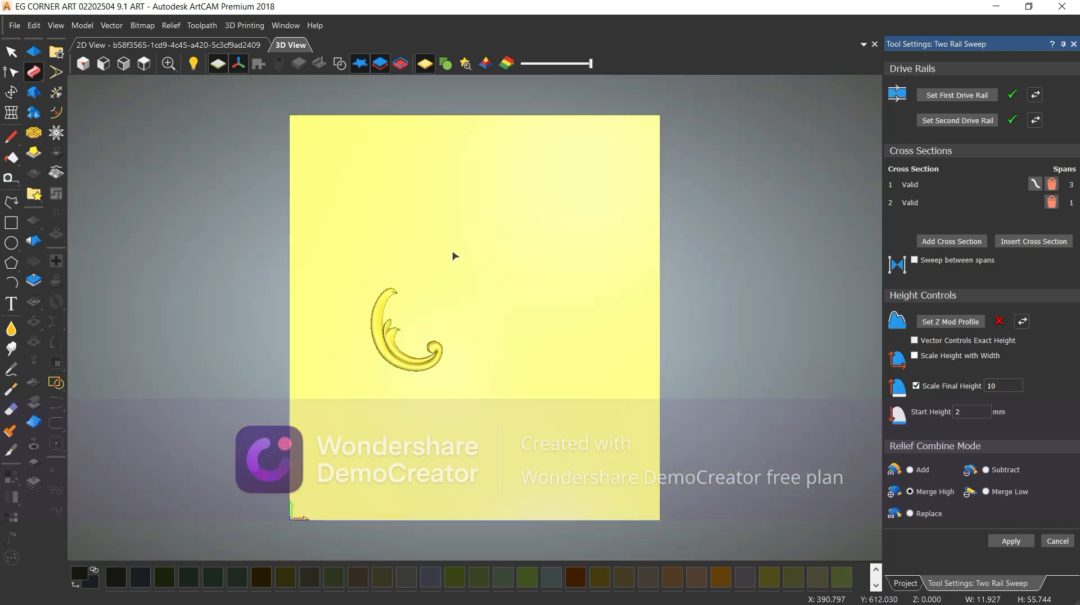
click(337, 65)
scroll(402, 339, up, 9)
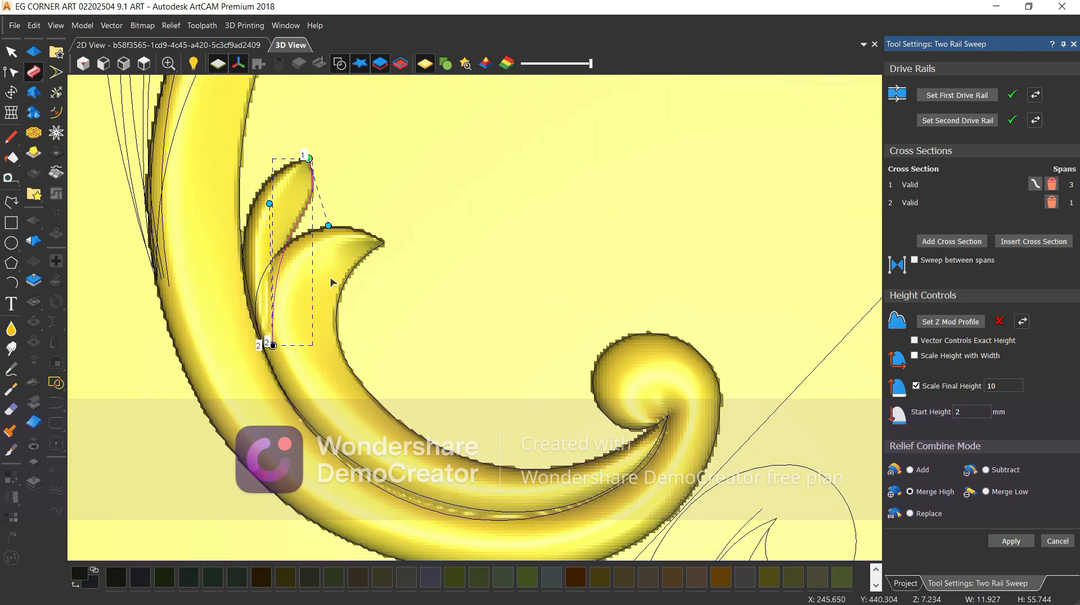
drag(388, 396, 565, 363)
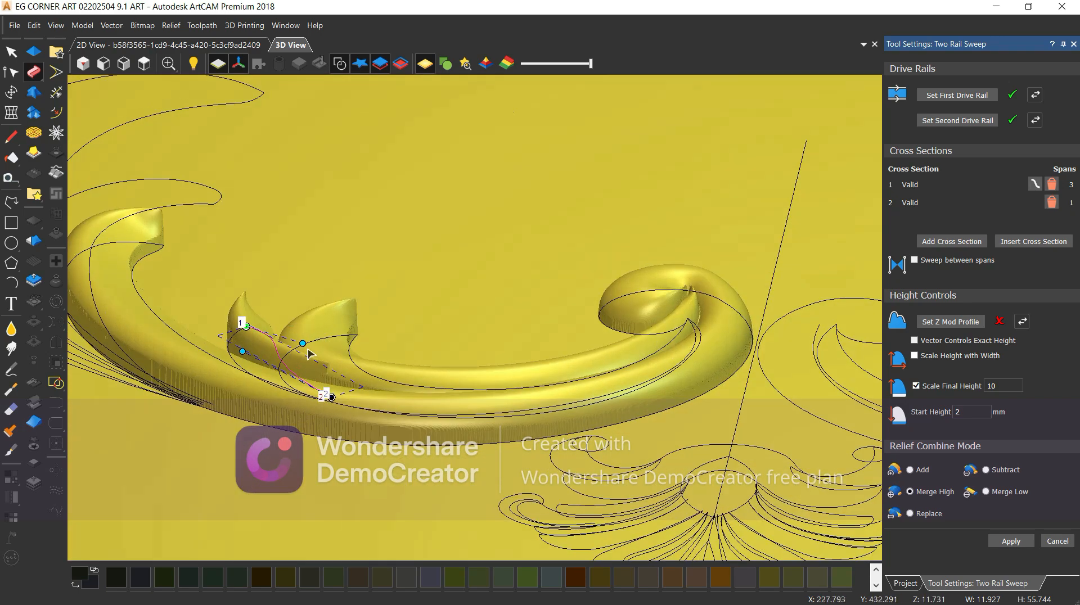
scroll(264, 326, up, 2)
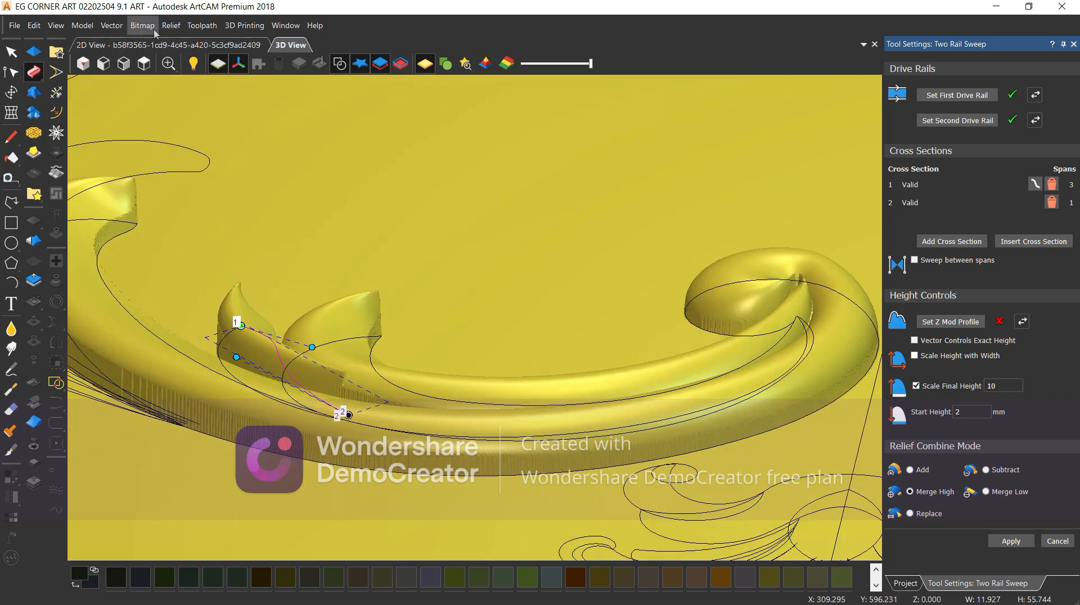
click(144, 63)
click(559, 278)
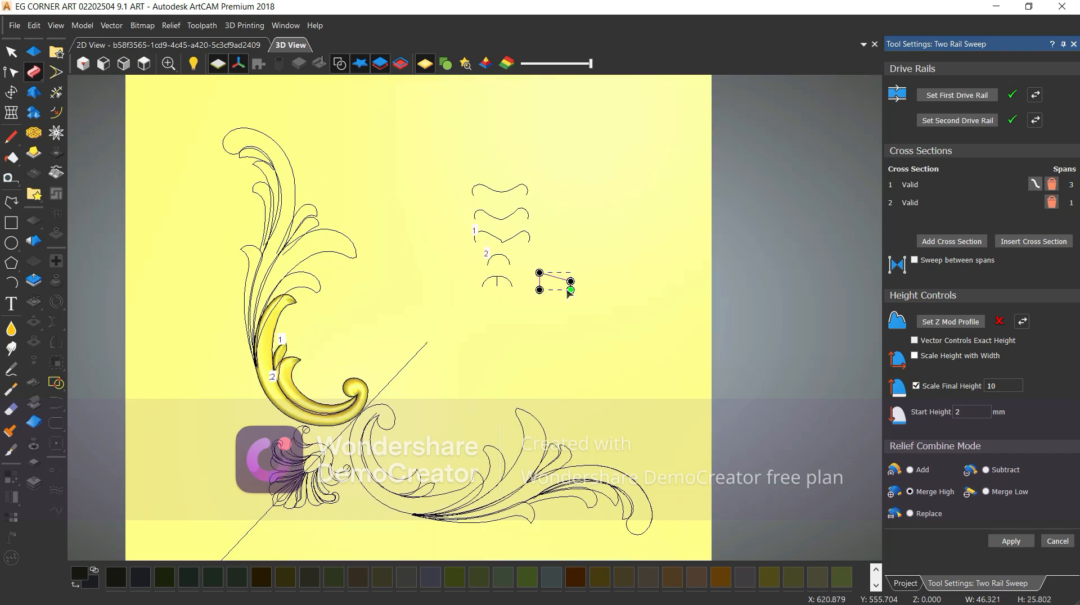
click(949, 321)
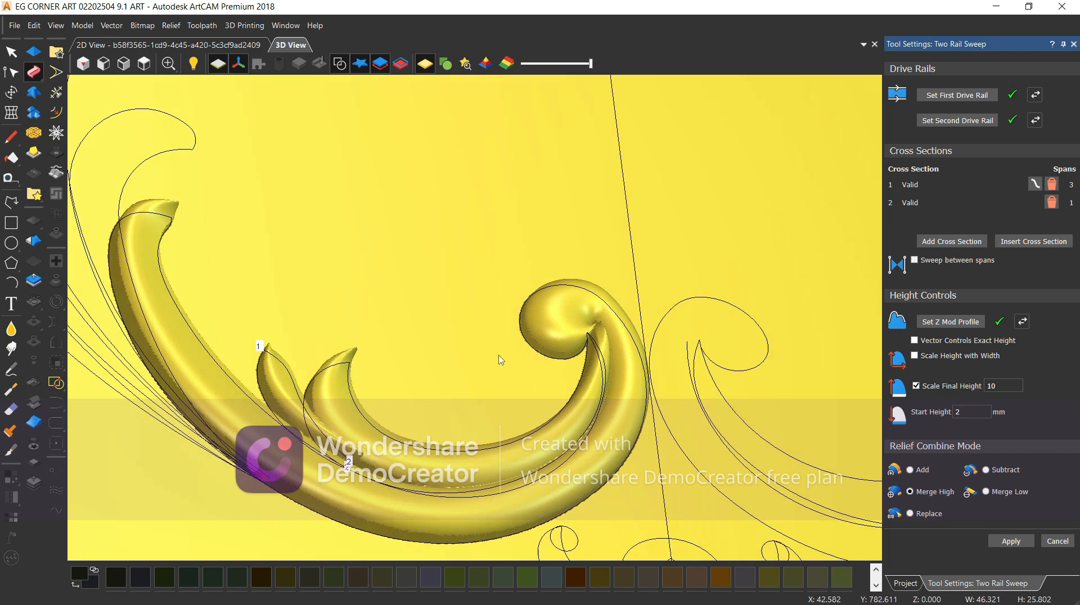
- Reverse the Z Mod Profile's direction and compare the small leaf's height along its length
scroll(340, 484, up, 4)
drag(340, 478, 494, 331)
click(1020, 323)
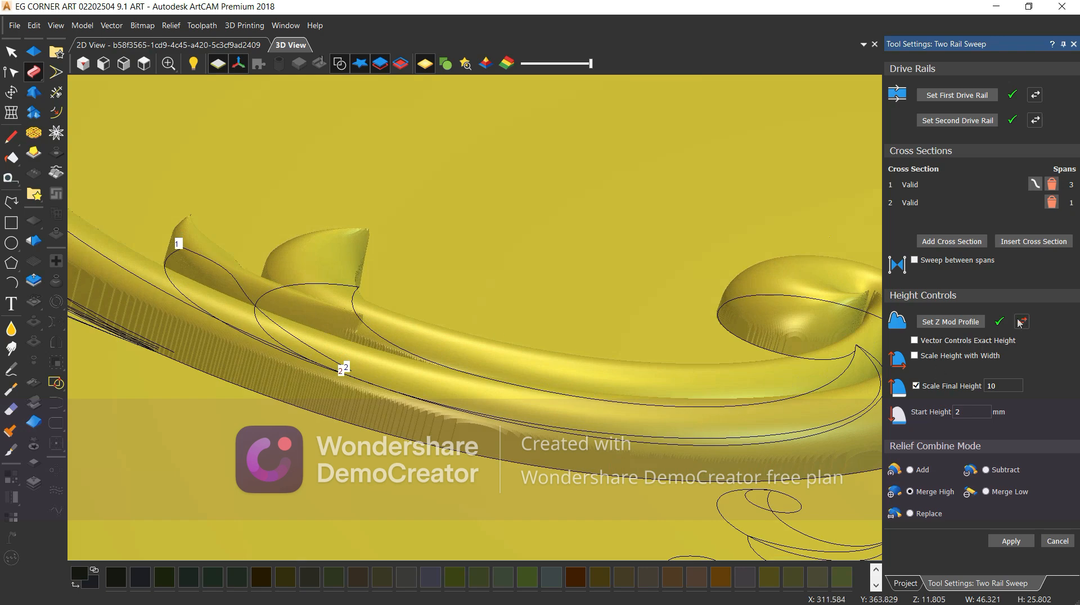
drag(341, 299, 195, 349)
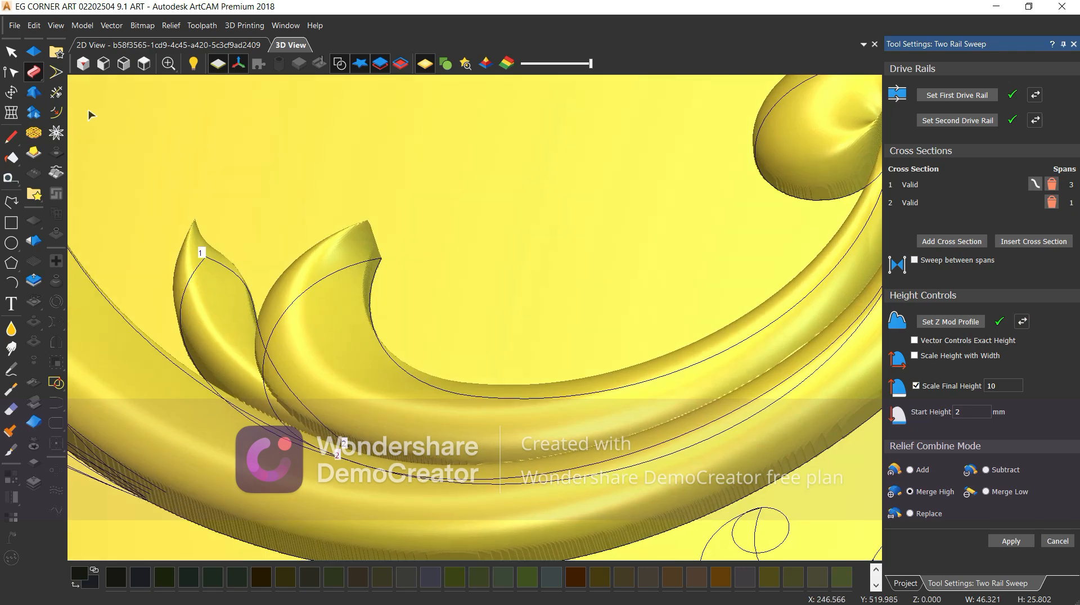
- Inspect how the small leaf blends into the scrolls from above and at an angle with vectors hidden
click(144, 64)
scroll(451, 346, up, 5)
drag(354, 217, 354, 120)
click(339, 63)
drag(506, 315, 509, 391)
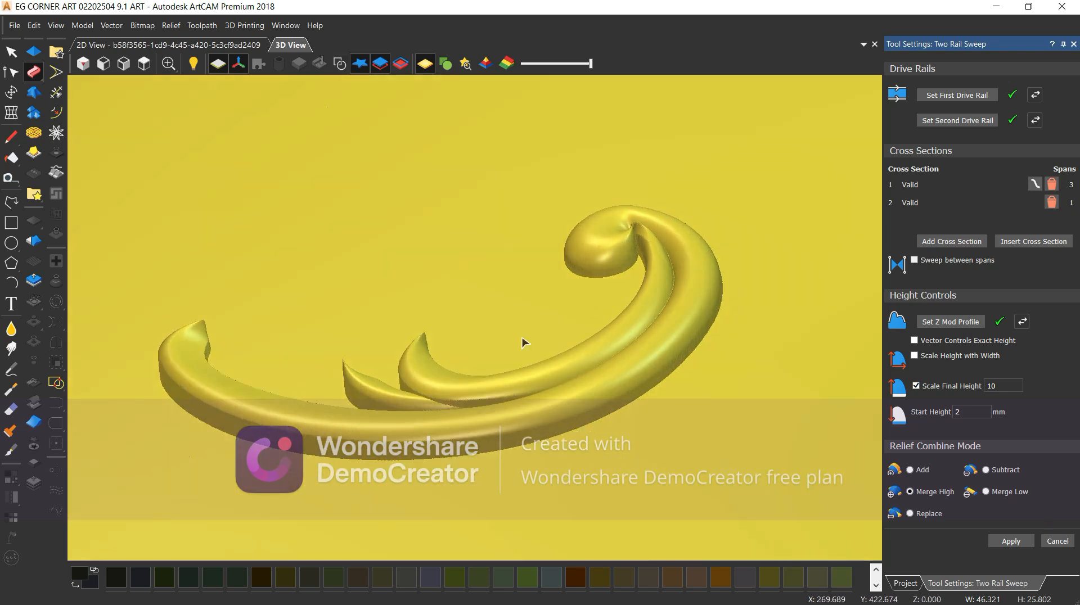
- Show the vectors, set the edges of the curved leaf just above the outer scroll as drive rails, and apply the sweep
click(144, 64)
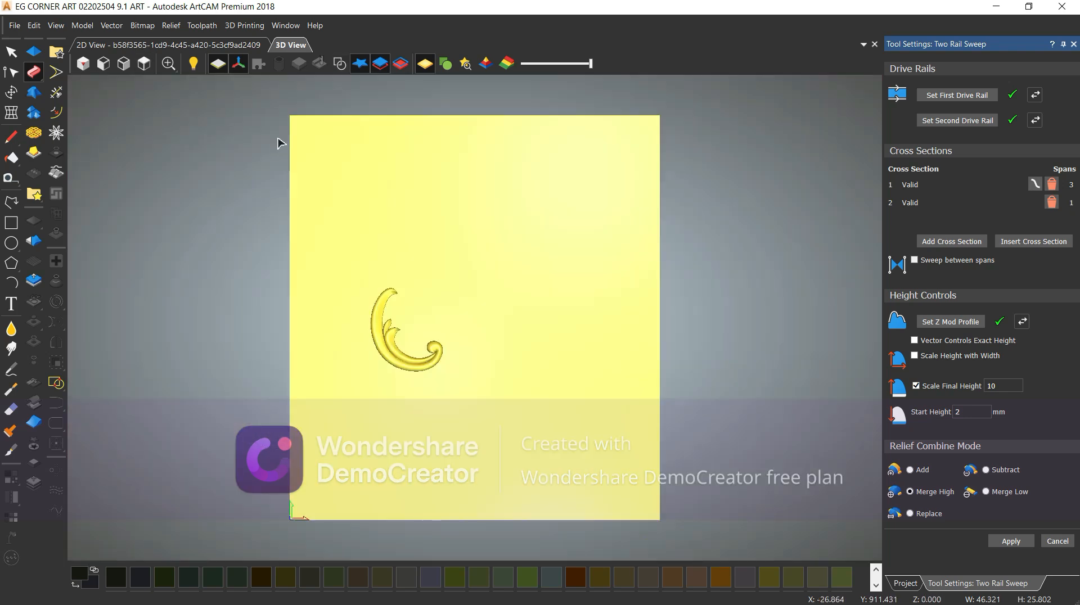
click(339, 64)
scroll(408, 279, up, 4)
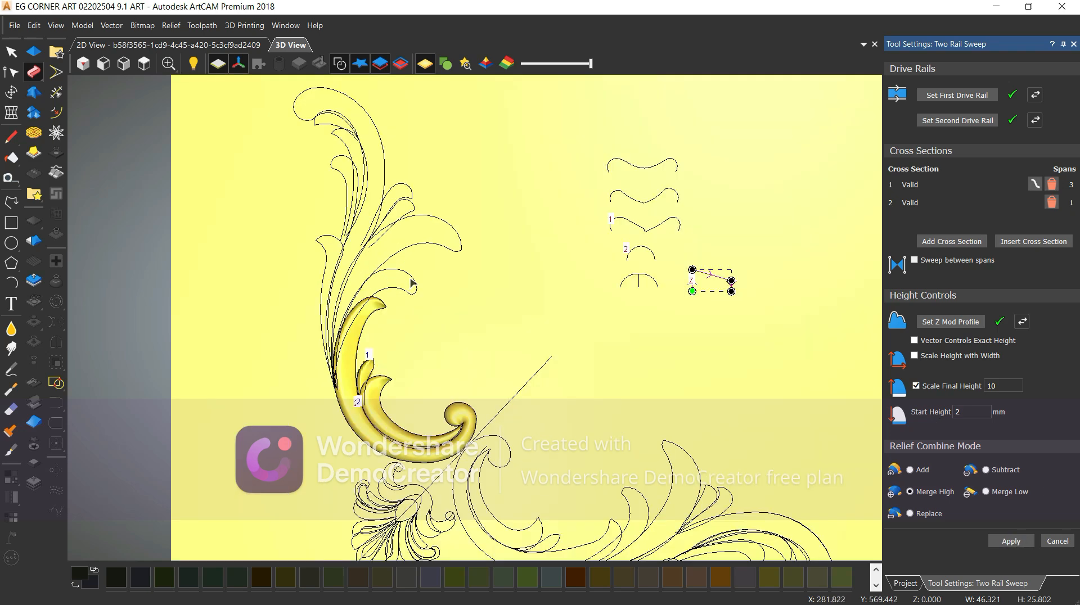
click(409, 272)
drag(392, 287, 381, 311)
click(950, 95)
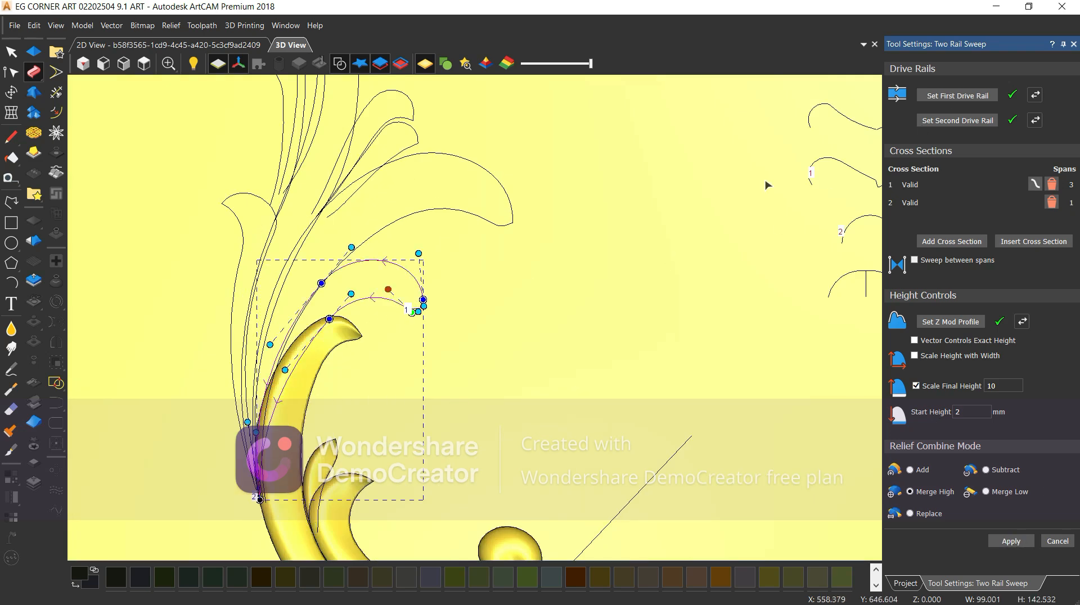
click(1015, 542)
- Set the large curved leaf's upper and lower edges as drive rails and apply its sweep
click(501, 185)
shift+drag(476, 195, 444, 227)
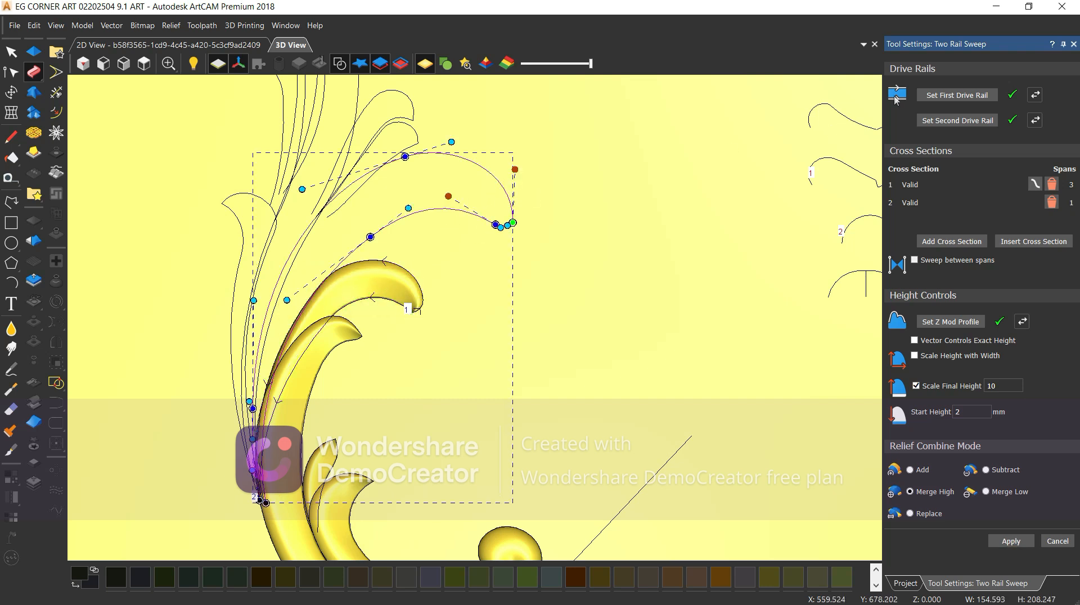
click(954, 95)
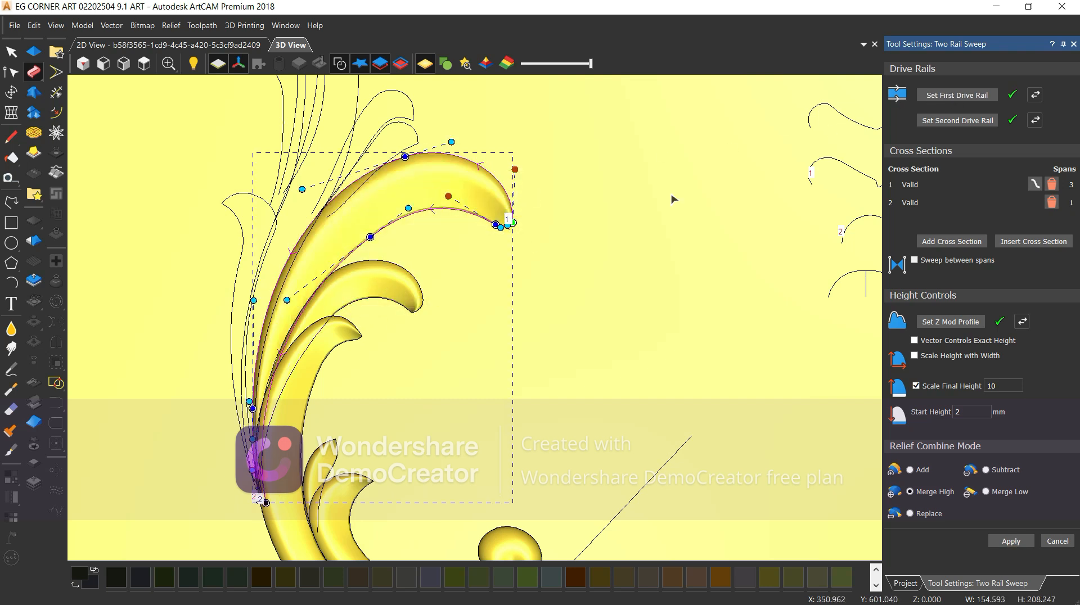
click(1011, 541)
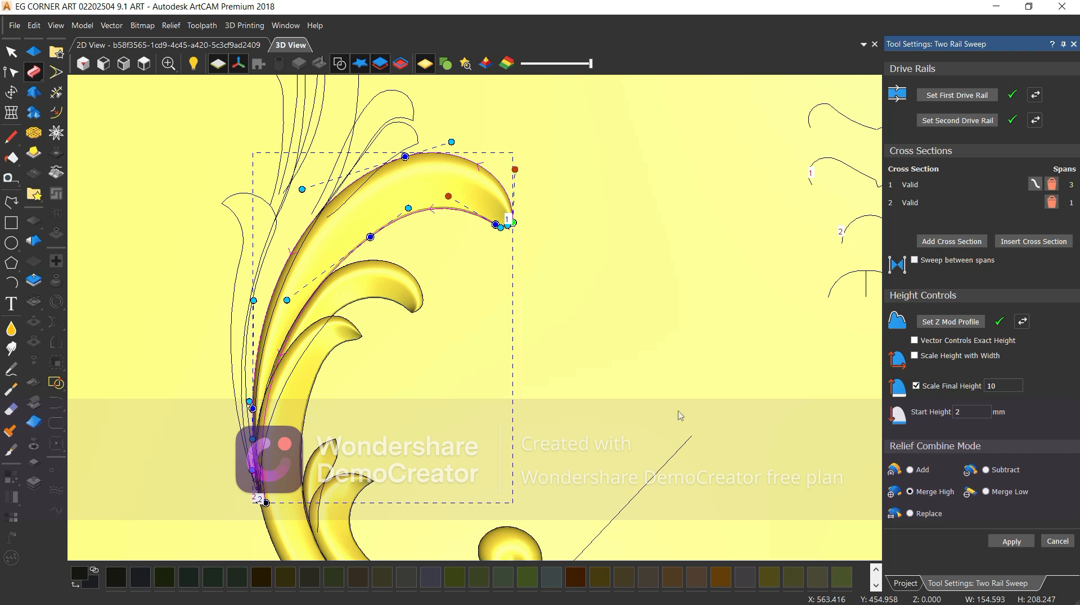
- Set both edges of the narrow leaf on the ornament's outer side as the drive rails
click(240, 198)
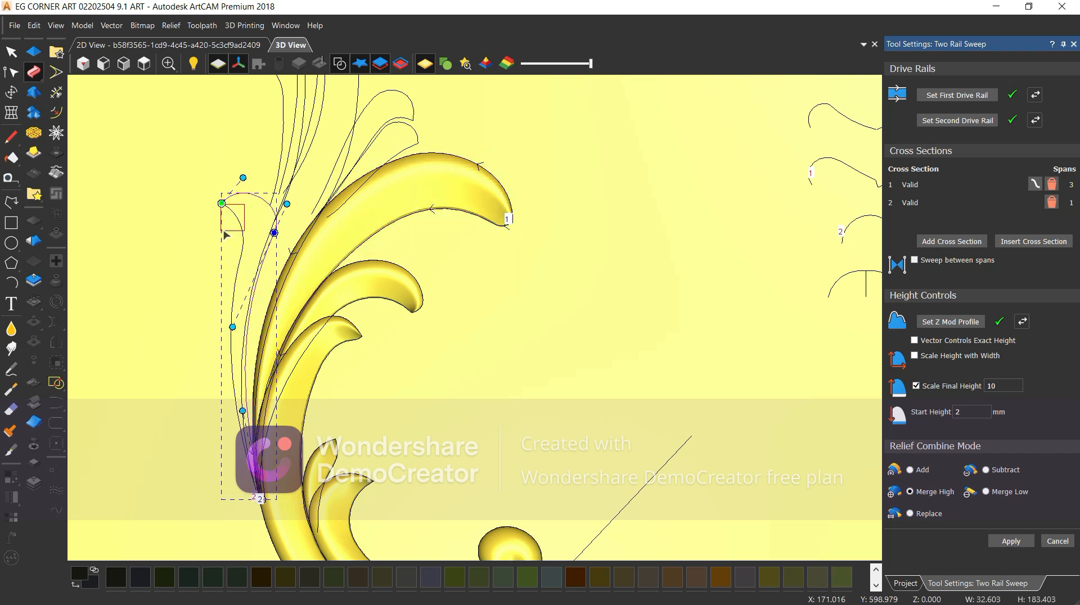
shift+click(241, 210)
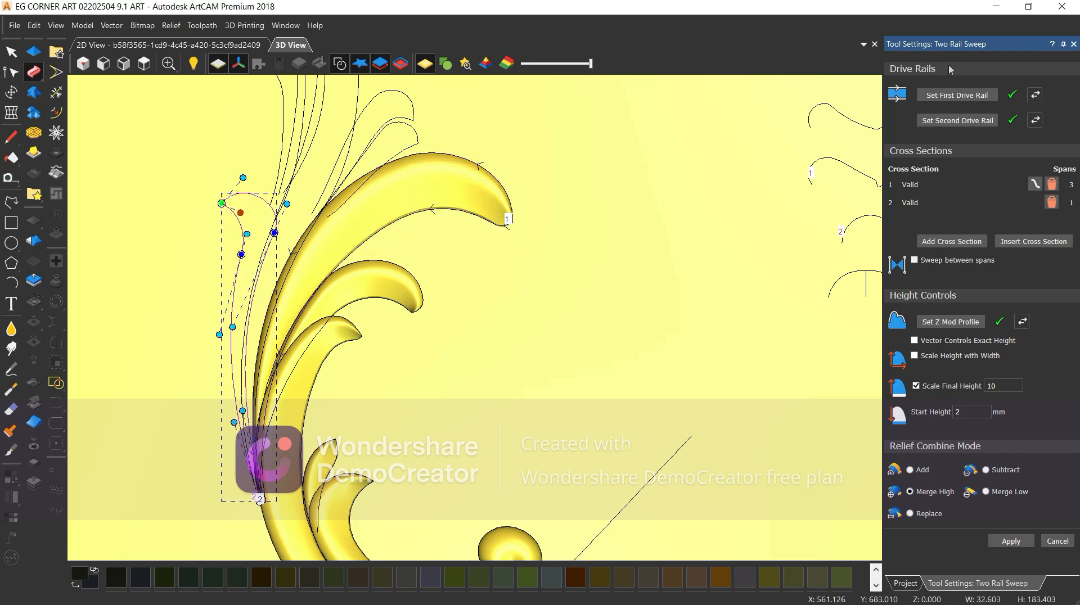
click(957, 96)
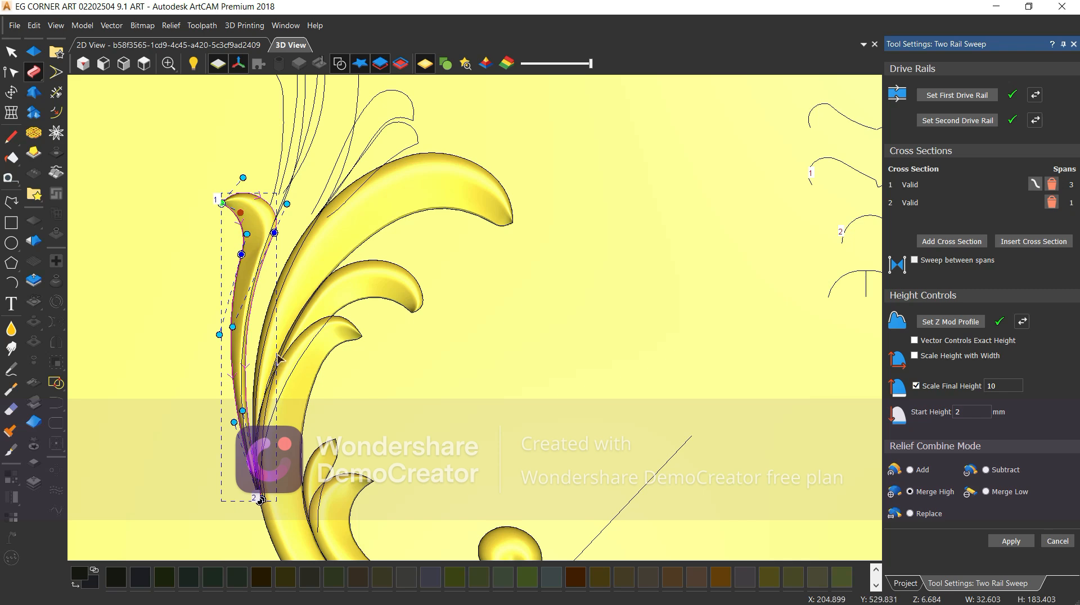
scroll(290, 221, down, 1)
scroll(371, 225, down, 2)
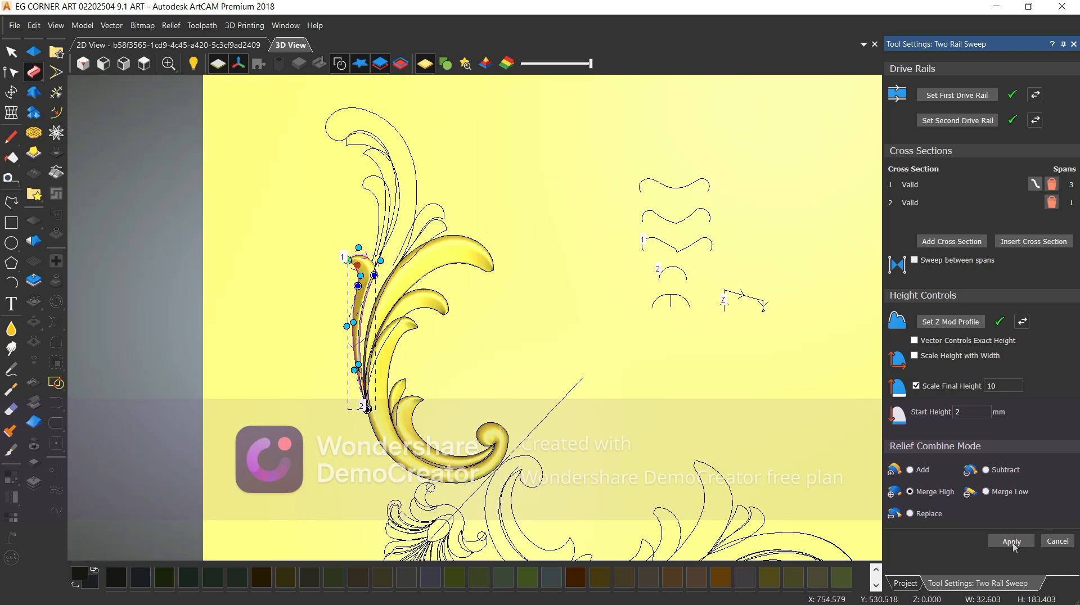
- Set both edges of the tall upper scroll with the curled tip as drive rails and apply its sweep
scroll(408, 142, up, 2)
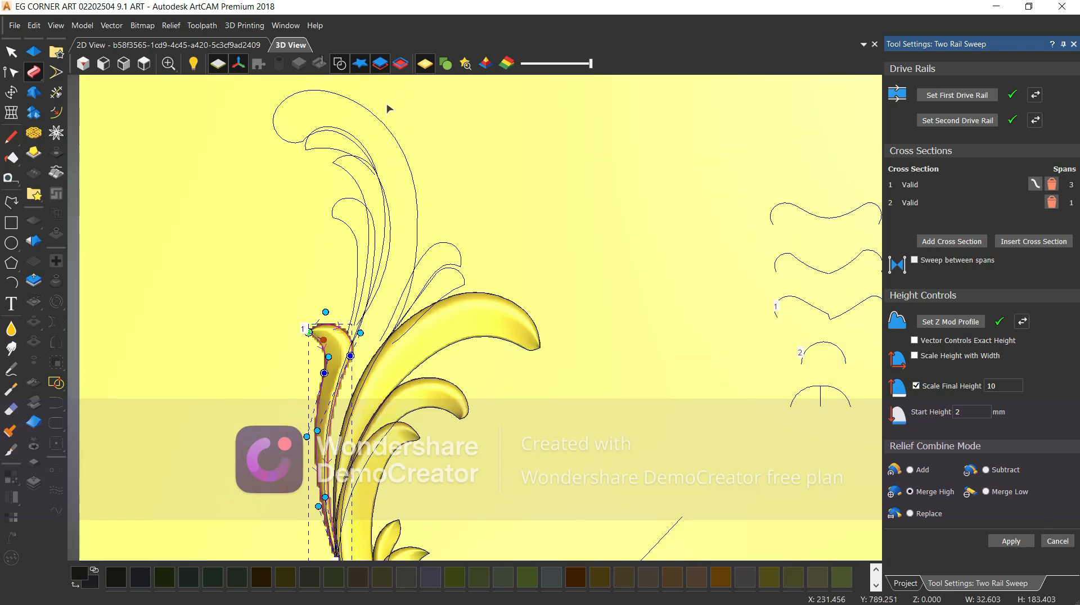
shift+click(360, 147)
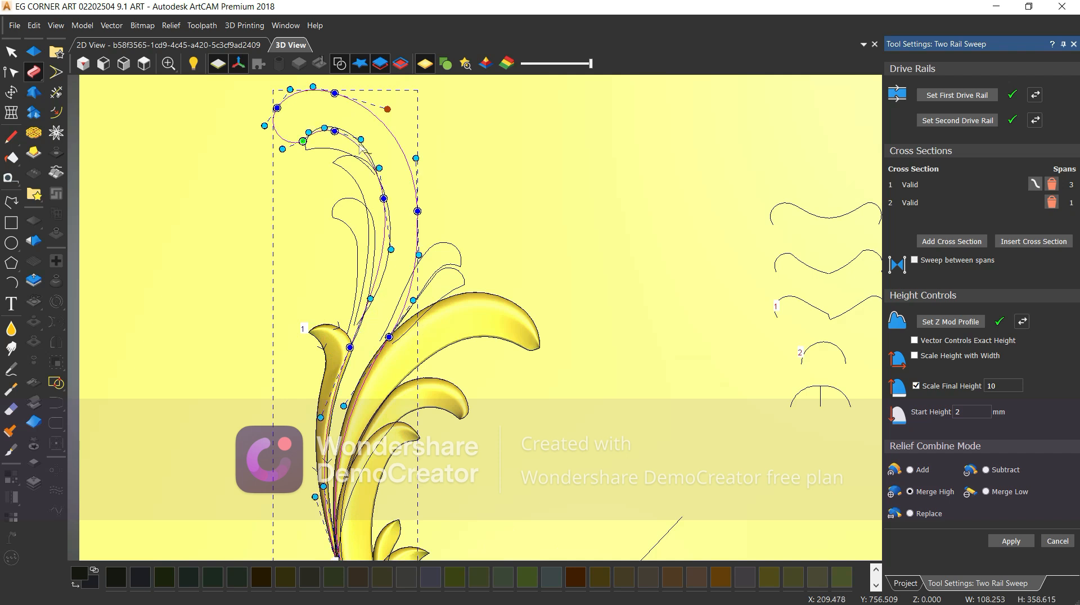
click(938, 99)
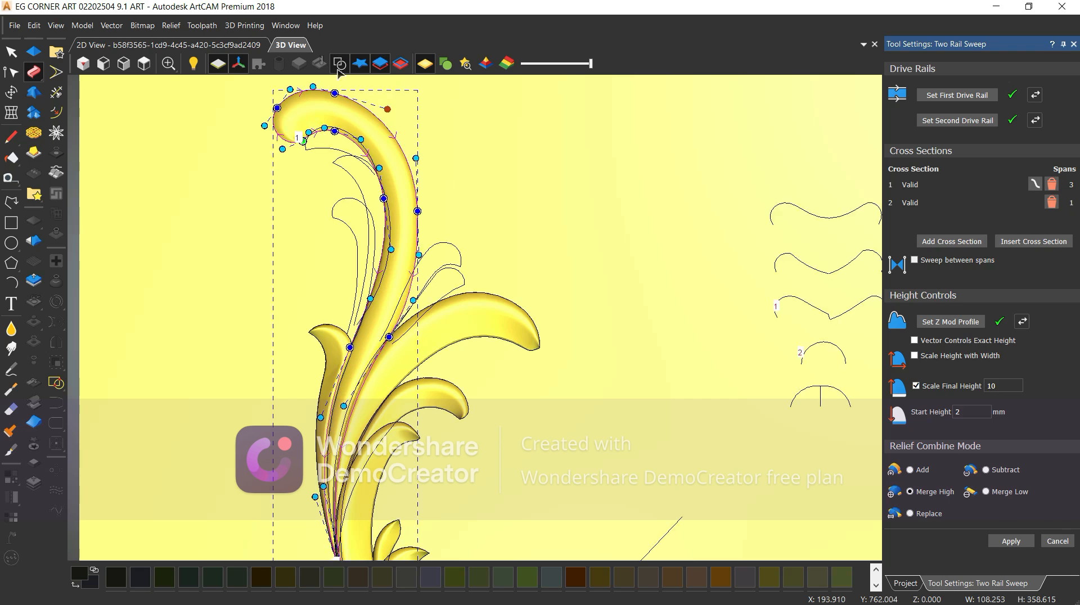
scroll(367, 516, down, 1)
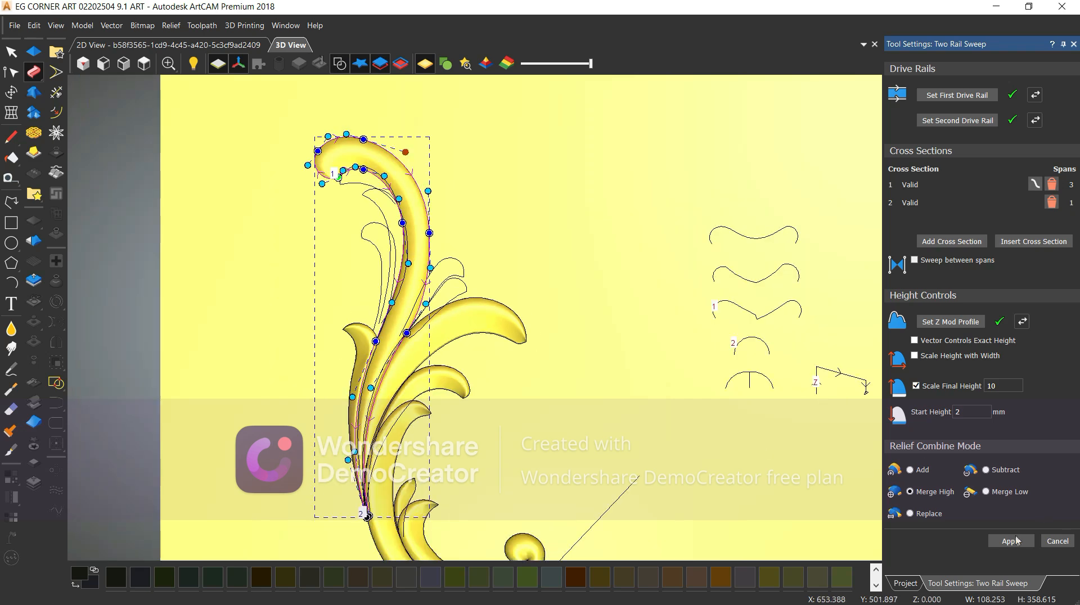
- Set both edges of the lower small leaf between the tall scroll and the large curved leaf as drive rails and apply its sweep
scroll(447, 301, up, 2)
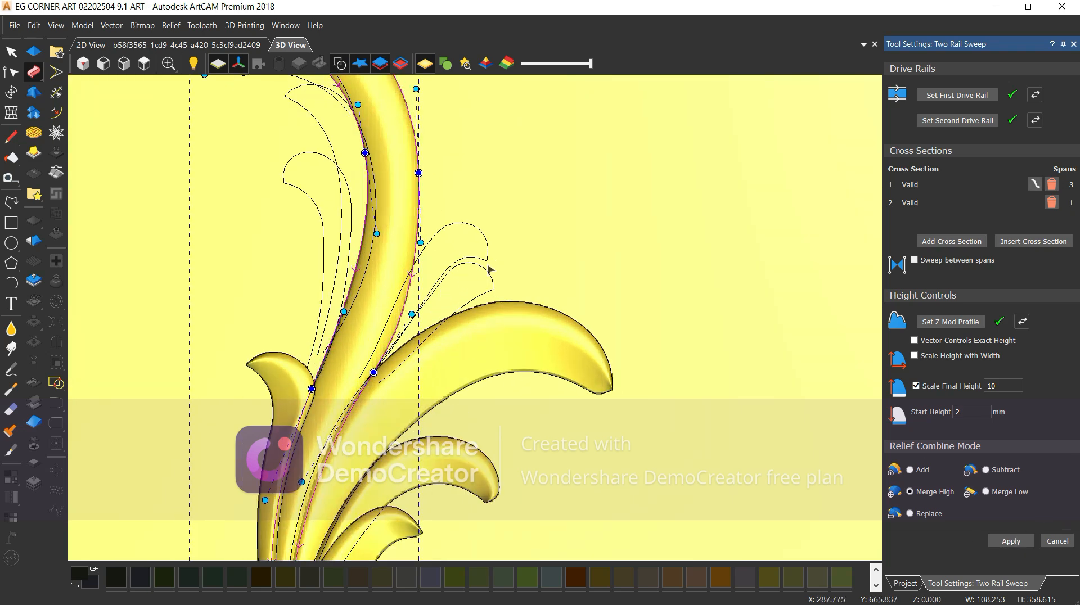
click(492, 284)
click(487, 288)
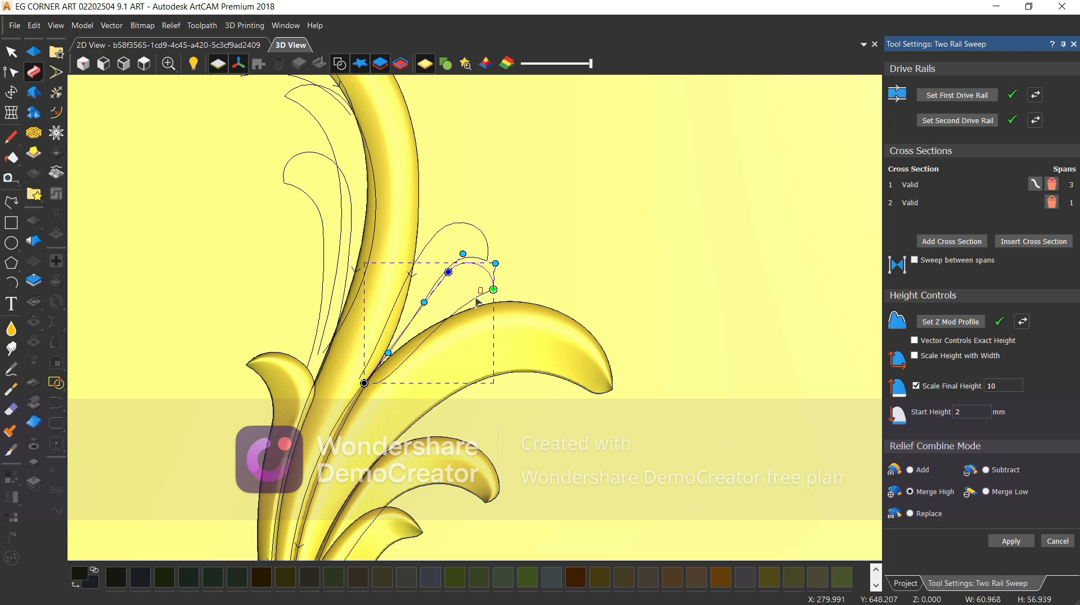
shift+click(476, 298)
click(924, 97)
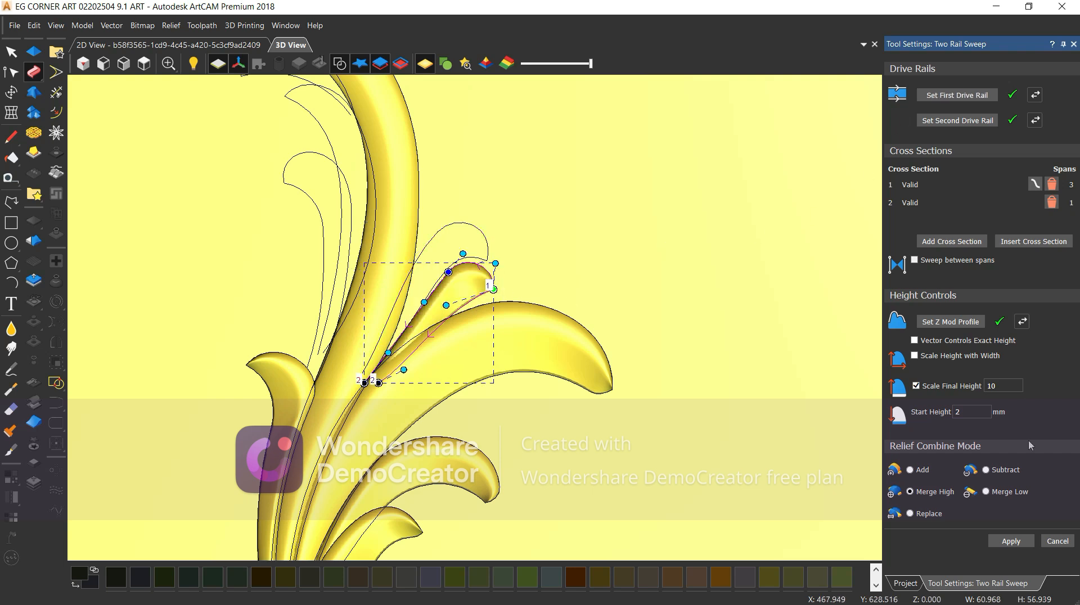
click(1010, 541)
- Set both edges of the small leaf directly above the one just swept as drive rails and apply its sweep
click(470, 252)
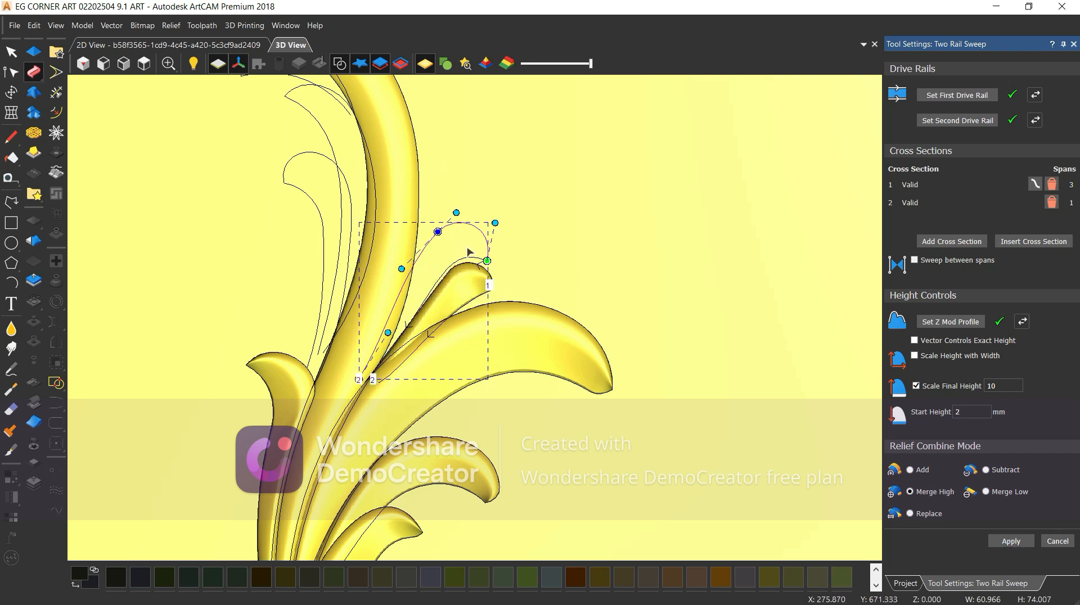
click(484, 261)
click(938, 100)
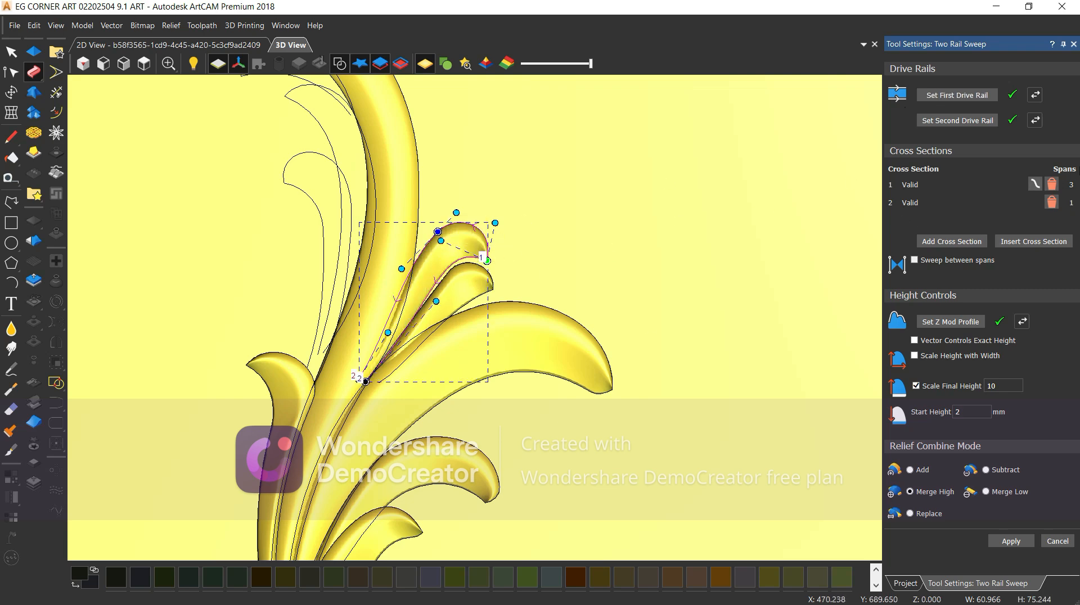
- Inspect the two small leaves beside the tall scroll with the vectors hidden, at an angle and from above
scroll(382, 390, up, 2)
drag(390, 356, 444, 324)
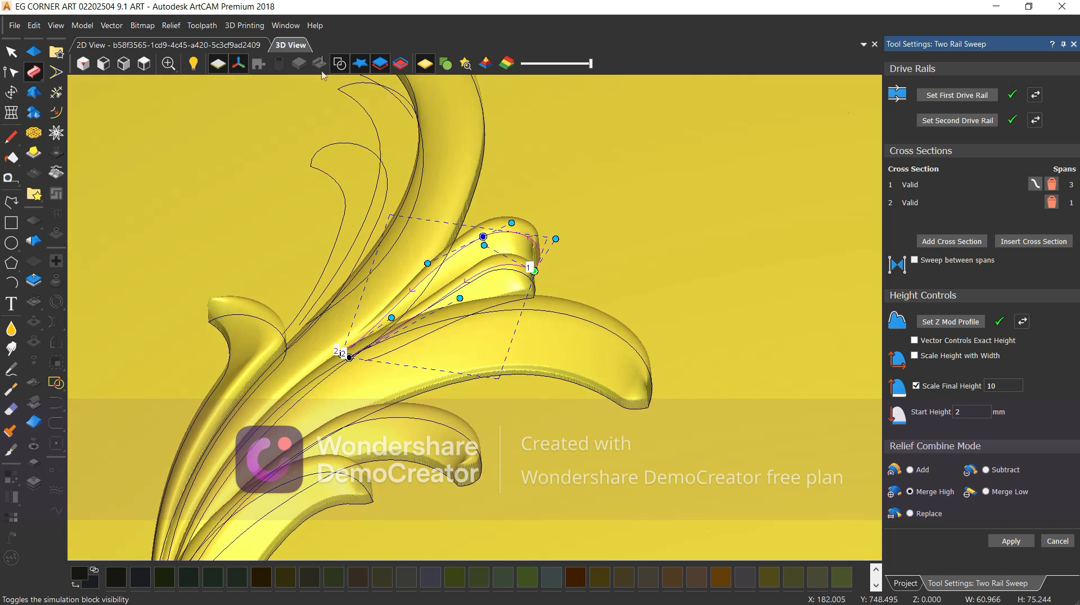
click(340, 64)
mouse_move(422, 270)
mouse_down()
mouse_move(590, 217)
mouse_move(410, 277)
mouse_up()
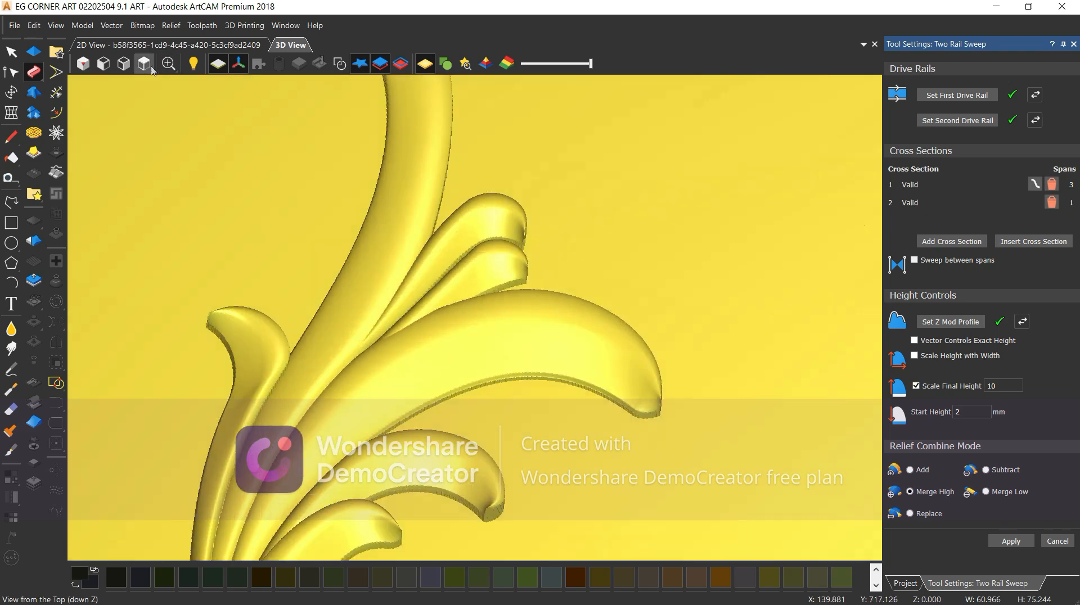
click(144, 64)
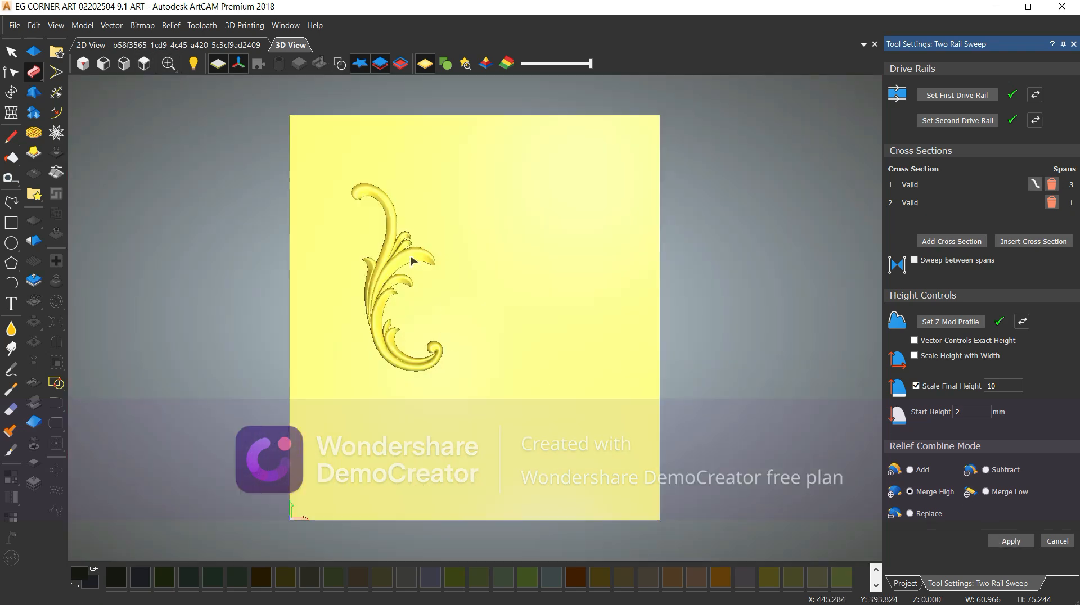
scroll(385, 194, up, 3)
- Show the vectors, set the edges of the lowest leaf on the tall scroll's outer side as drive rails, and apply the sweep
click(340, 64)
scroll(370, 301, up, 2)
scroll(371, 305, up, 2)
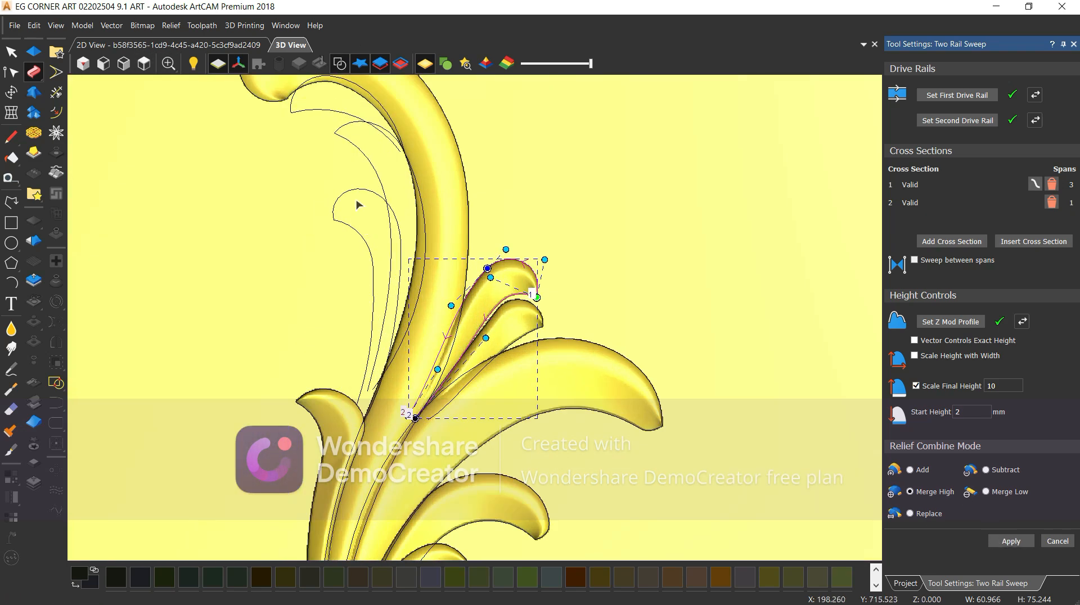
click(348, 189)
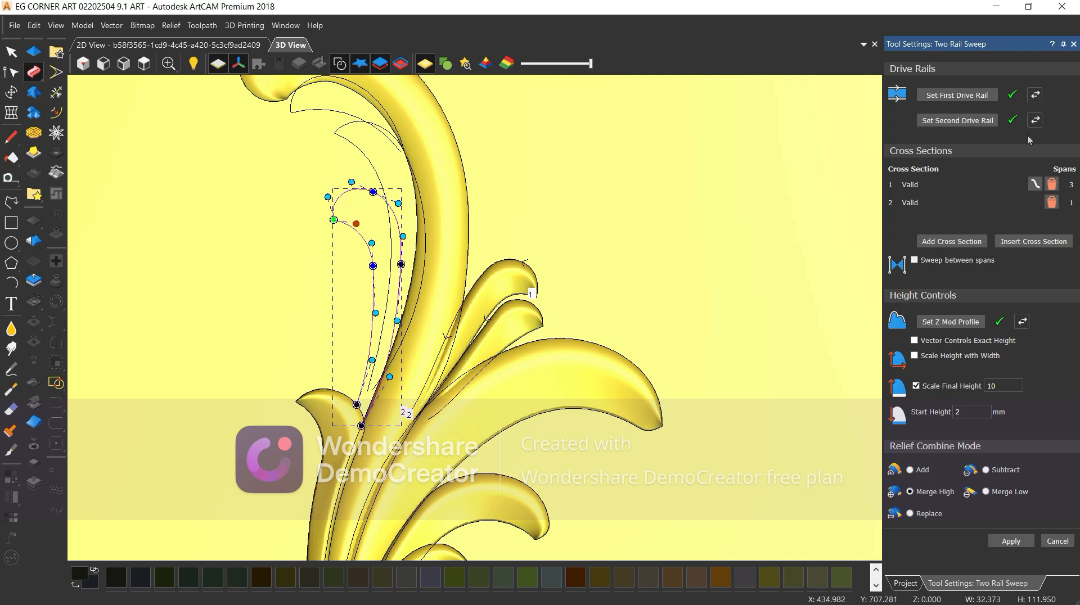
click(988, 96)
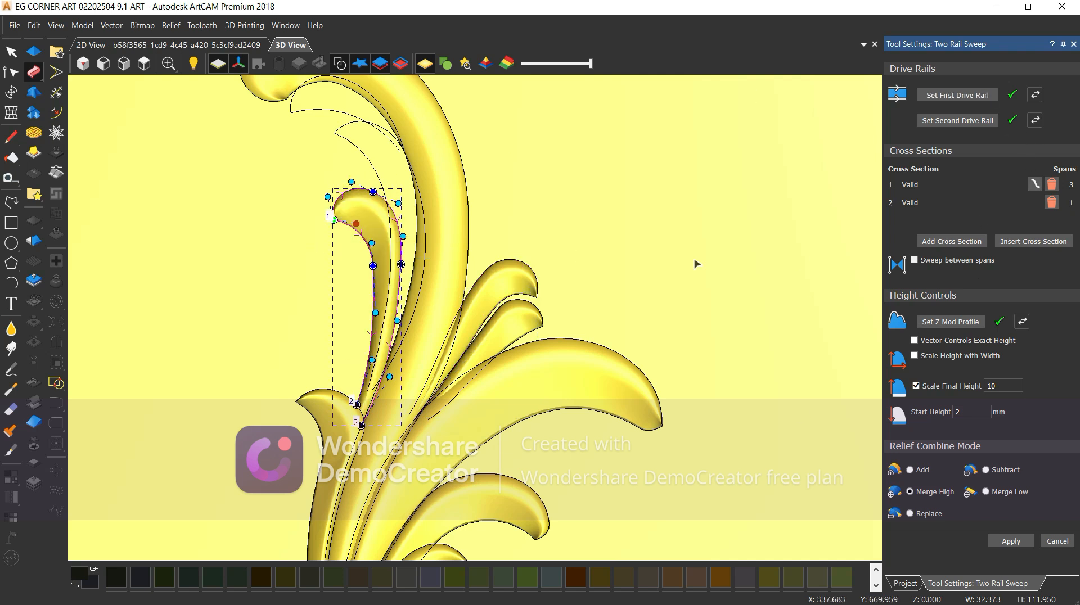
click(1010, 541)
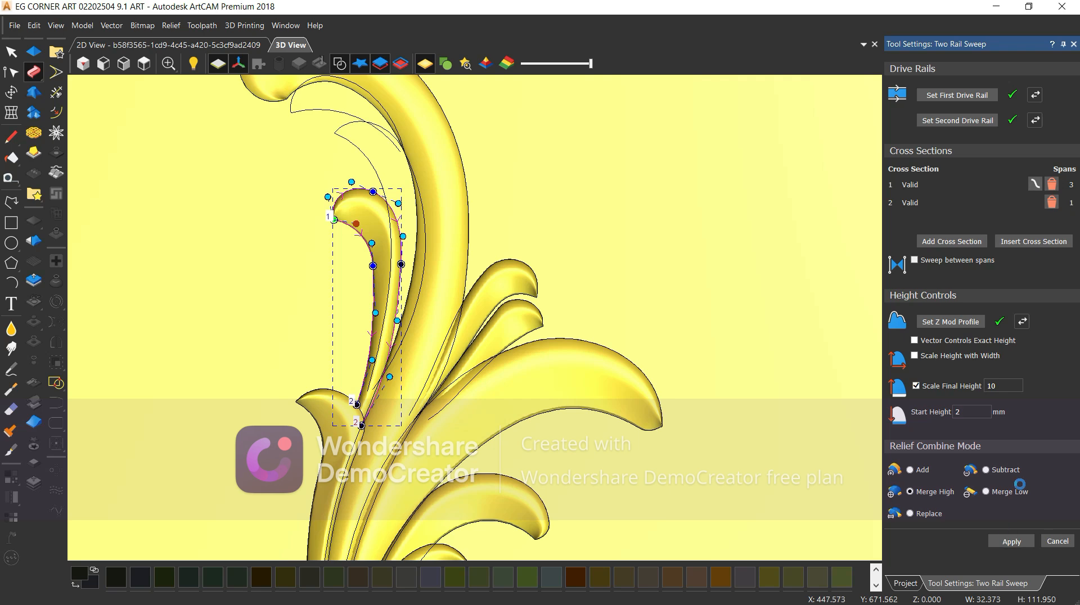
- Set both edges of the long pointed middle leaf on the tall scroll's outer side as drive rails and apply its sweep
scroll(371, 126, up, 1)
click(376, 128)
shift+click(364, 152)
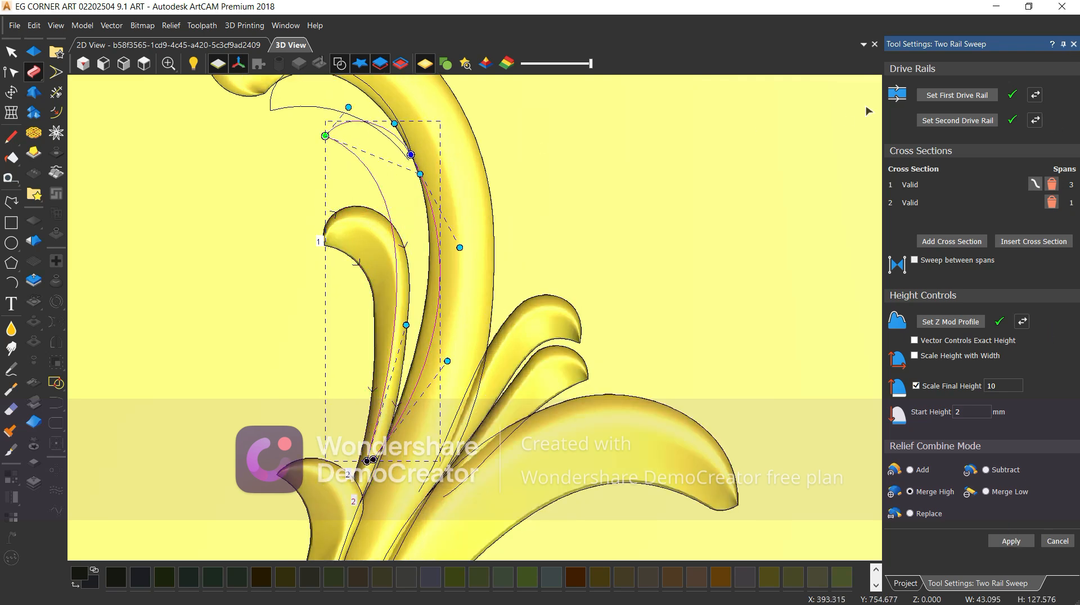
click(943, 96)
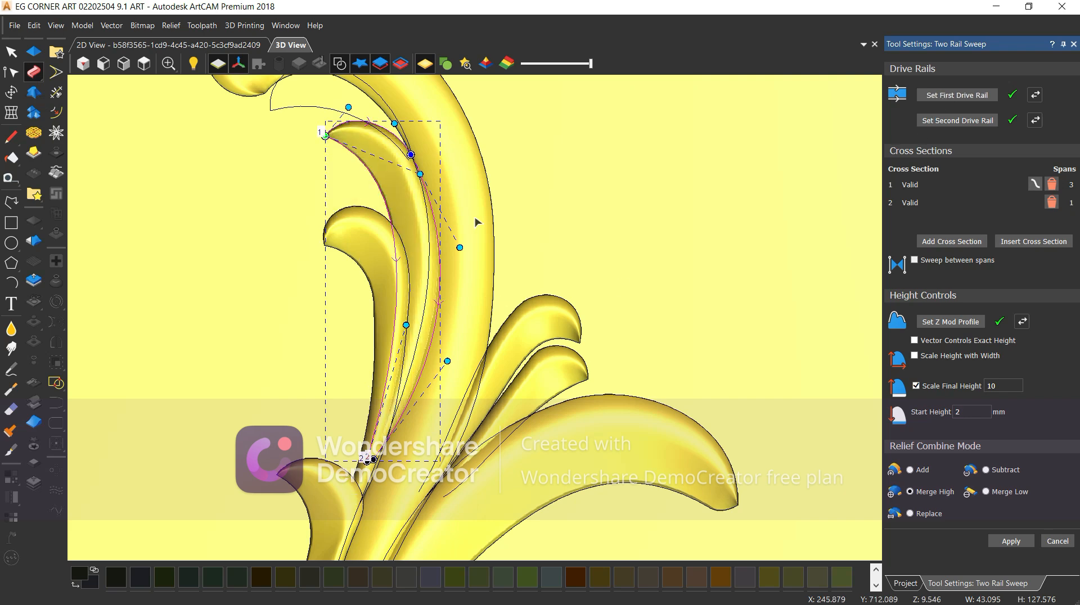
scroll(374, 195, down, 1)
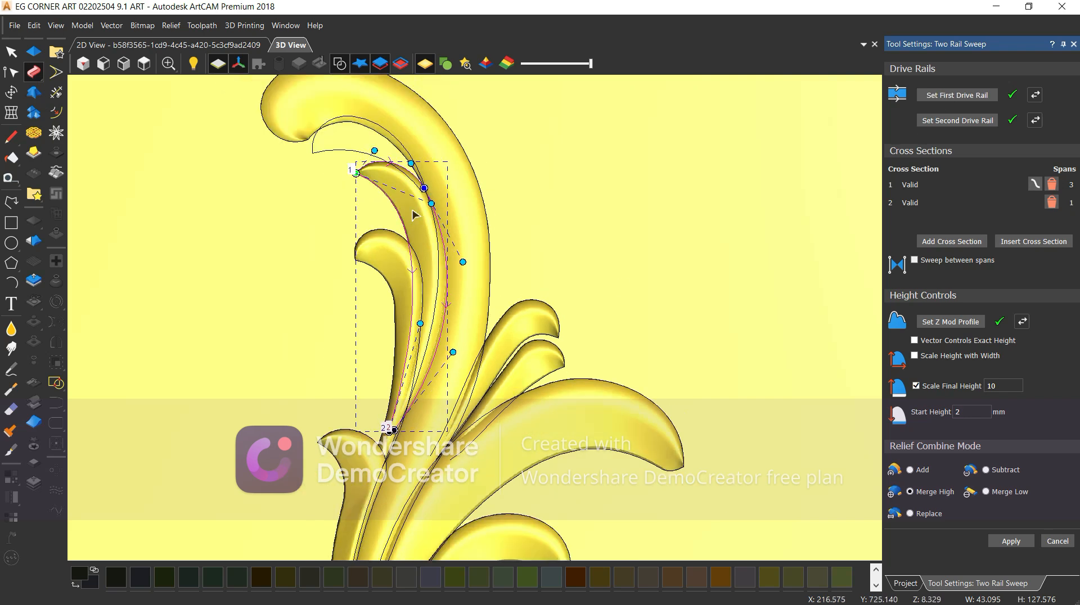
scroll(374, 156, up, 1)
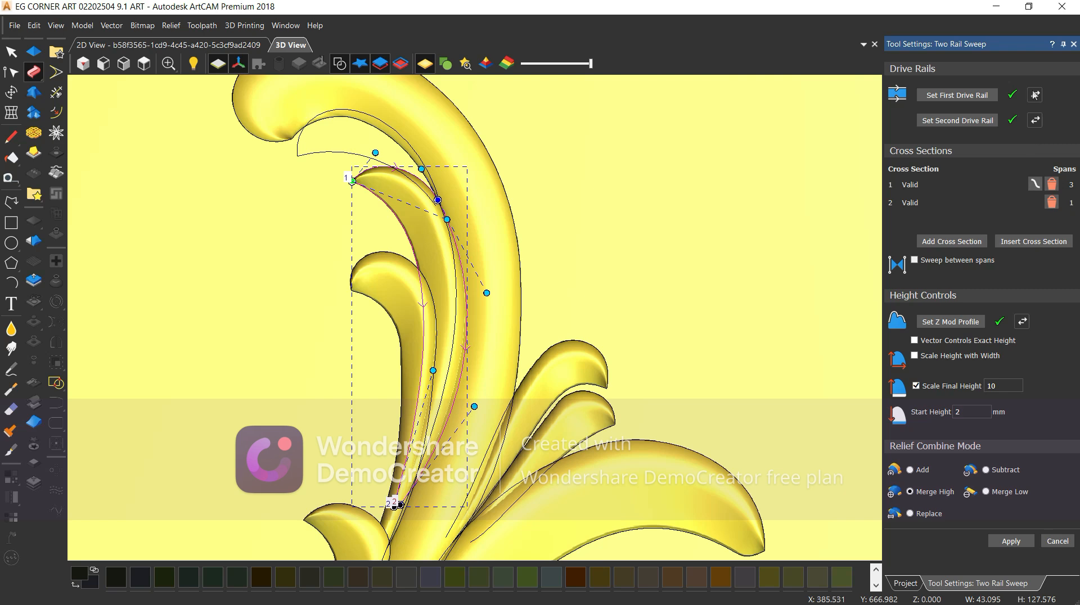
click(1010, 541)
- Set both edges of the short leaf beneath the tall scroll's curled tip as drive rails, hide the vectors, and apply the sweep
scroll(363, 127, up, 1)
shift+click(330, 161)
click(947, 97)
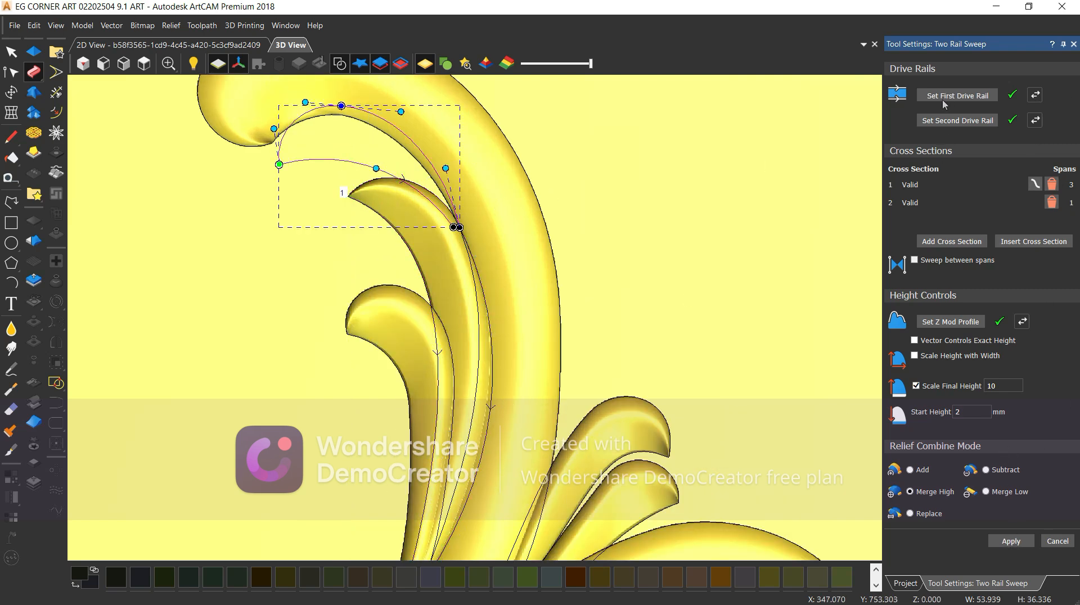
scroll(400, 258, down, 3)
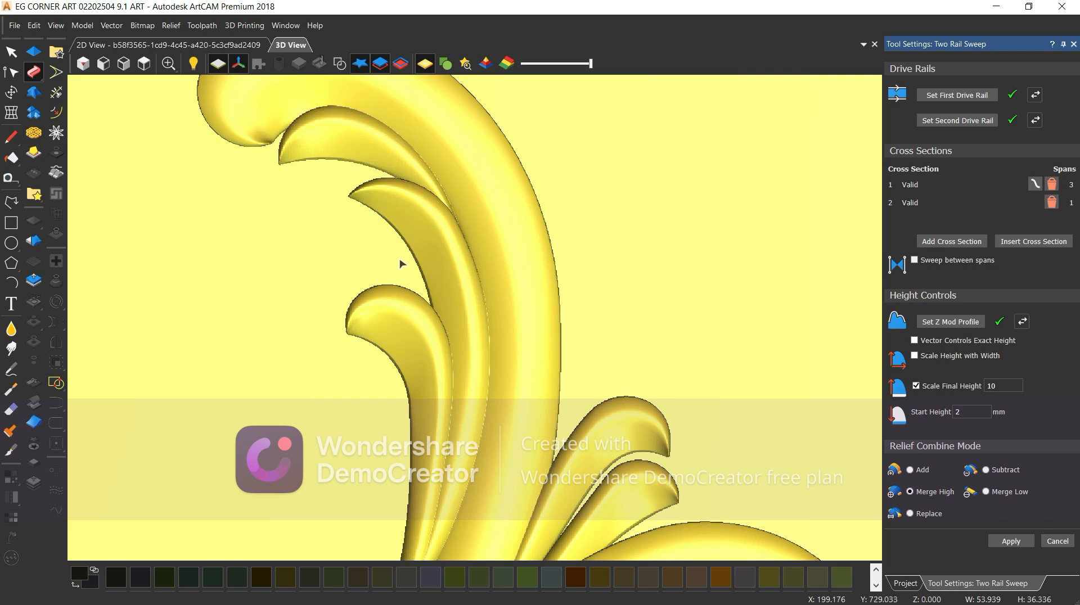
scroll(481, 433, down, 2)
scroll(557, 395, up, 2)
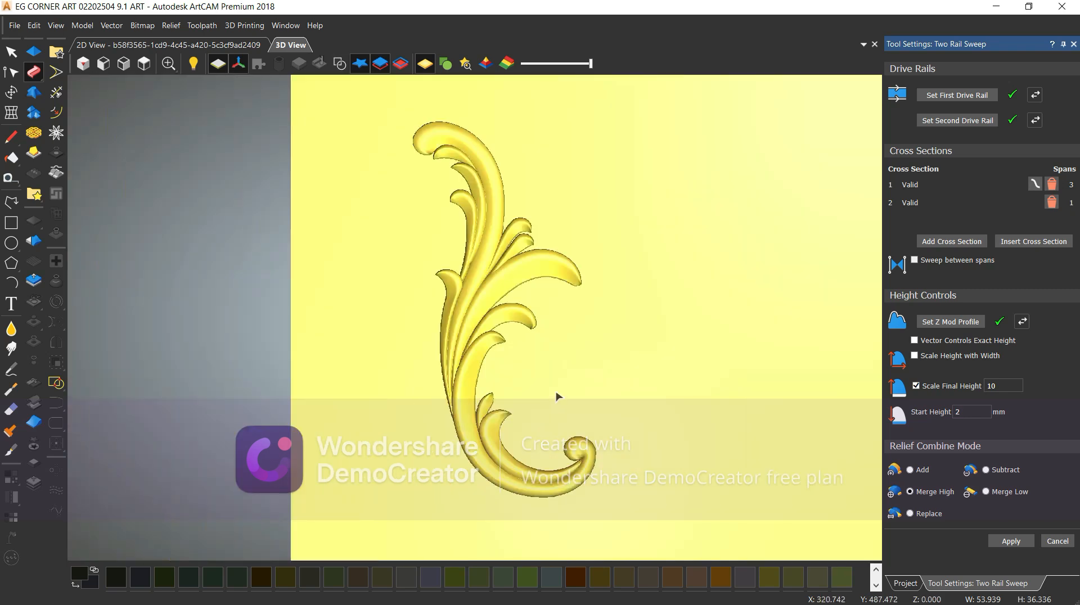
click(1010, 541)
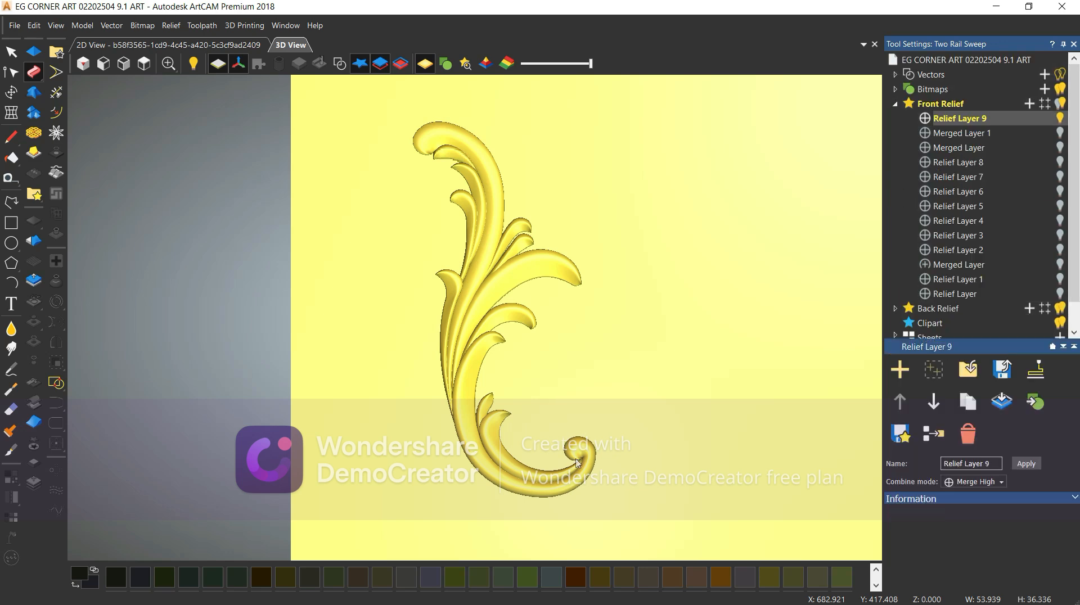
- Start the Smoothing tool at the lower scroll's curl and enable the Material Safety Plane
scroll(564, 364, up, 3)
scroll(564, 363, down, 3)
click(611, 336)
scroll(551, 412, up, 5)
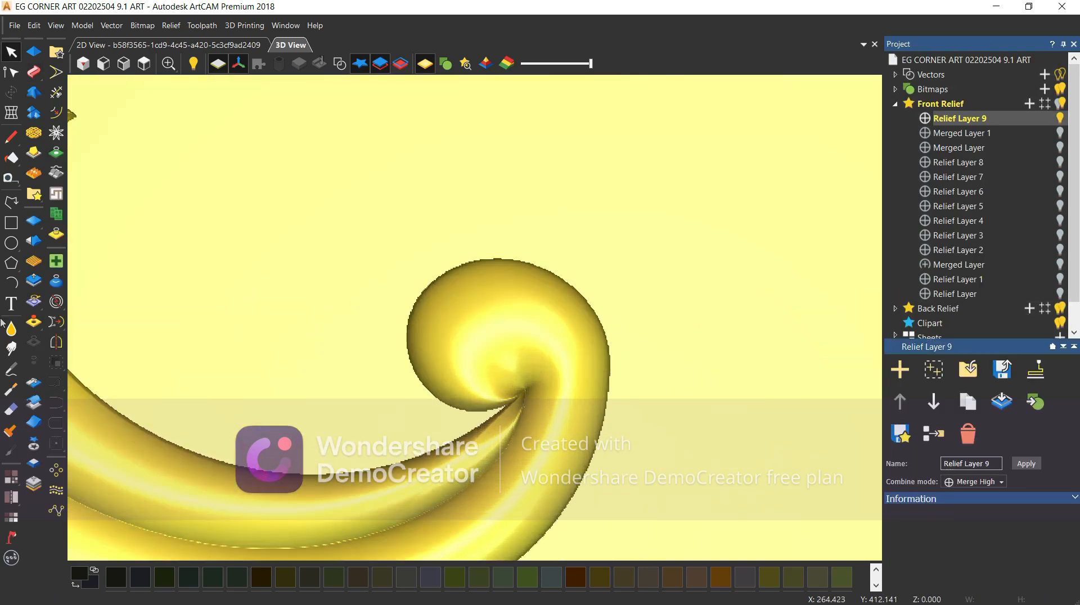
click(11, 329)
scroll(506, 444, up, 3)
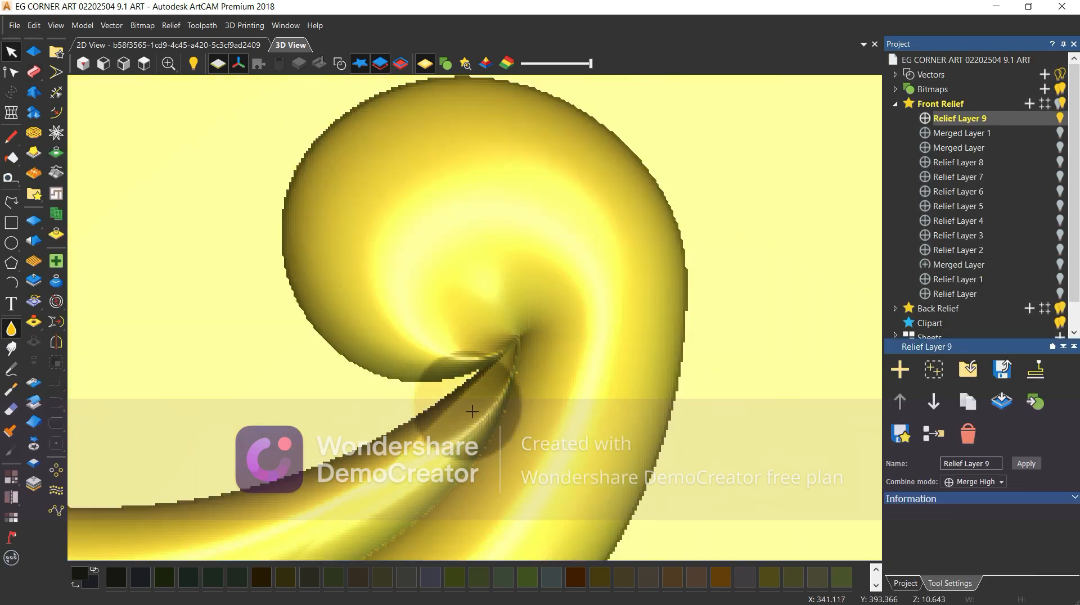
scroll(490, 388, down, 1)
mouse_move(491, 388)
middle_down()
mouse_move(540, 281)
mouse_move(522, 315)
middle_up()
scroll(517, 313, up, 1)
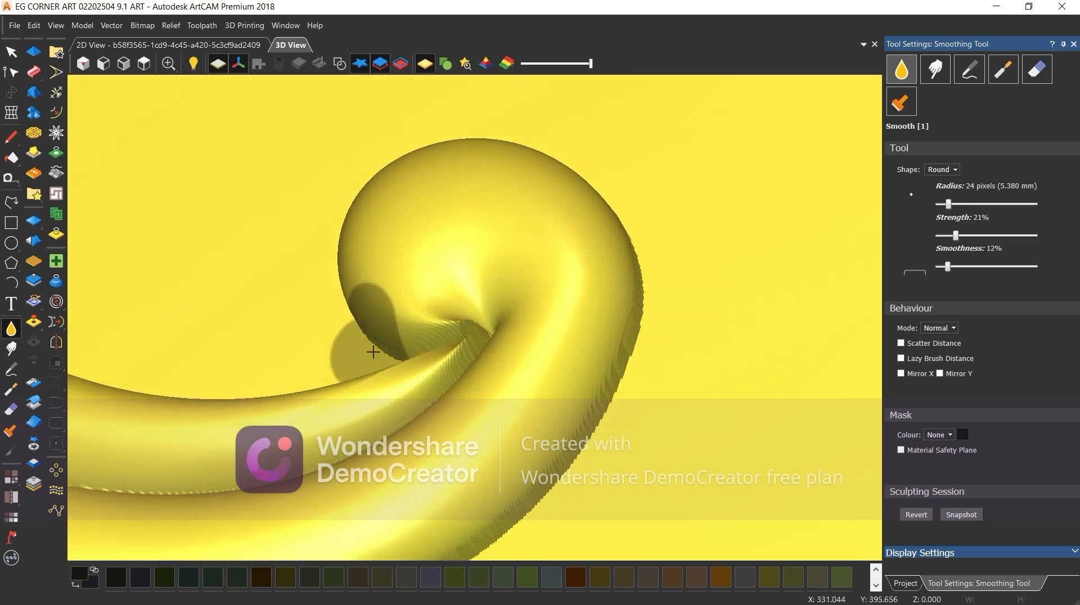
mouse_move(368, 349)
middle_down()
mouse_move(403, 428)
mouse_move(413, 393)
middle_up()
middle_drag(422, 364, 474, 296)
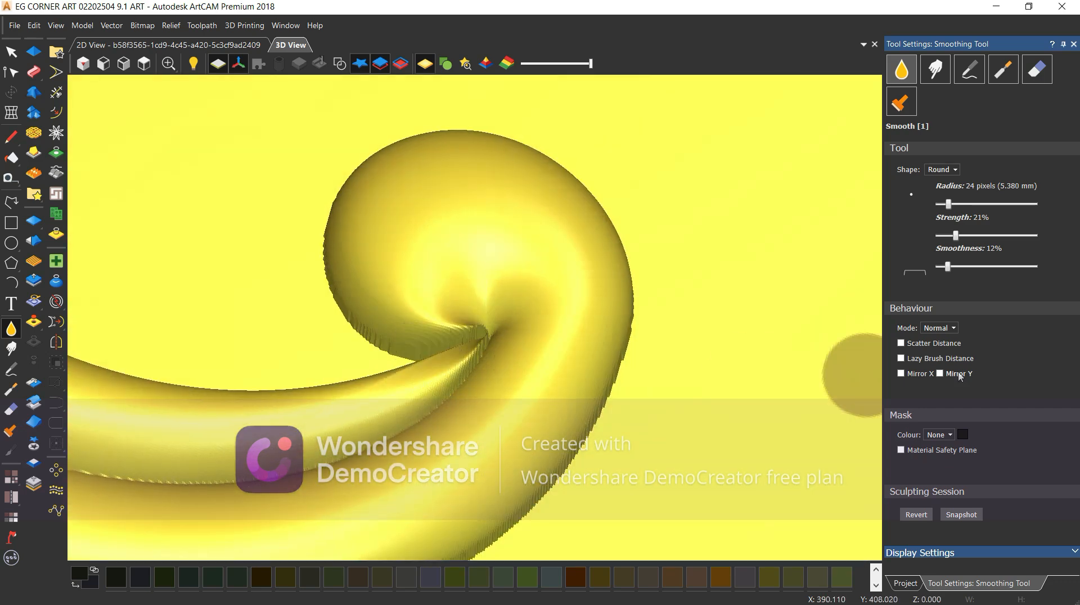
click(971, 451)
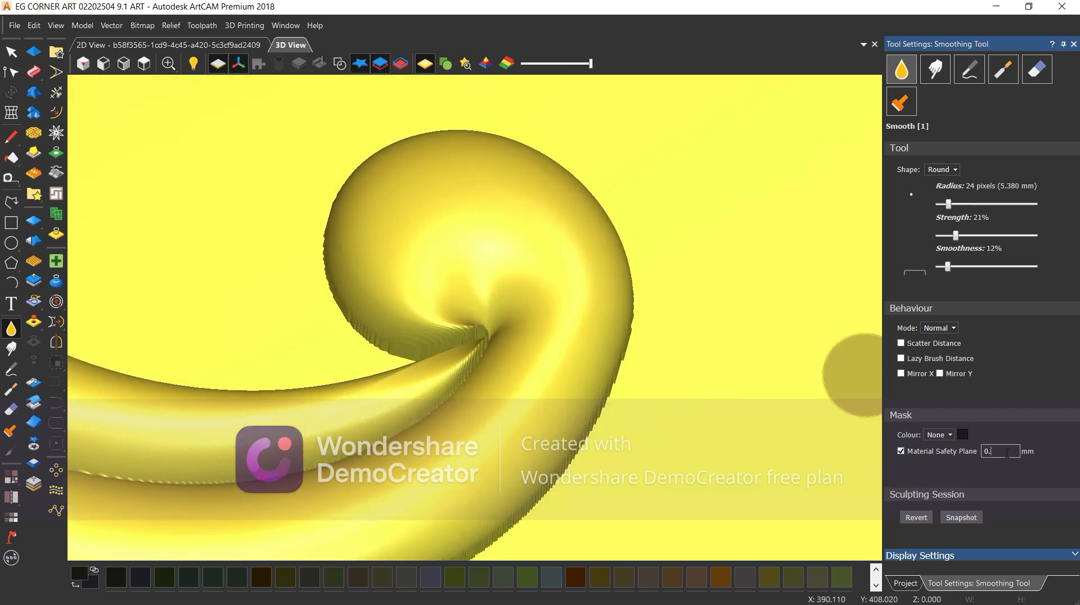
- Smooth the crease where the leaf meets the scroll's inner curl, using a 0.25 mm material safety plane, and finish in top view
scroll(402, 360, up, 1)
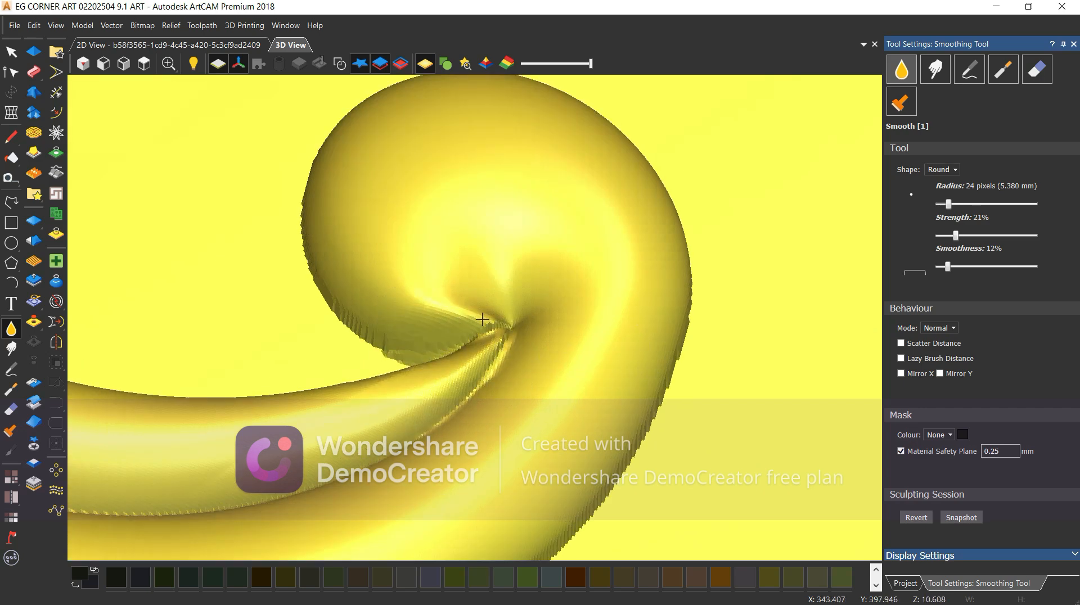
mouse_move(492, 288)
mouse_down()
mouse_move(431, 381)
mouse_move(475, 373)
mouse_move(356, 436)
mouse_up()
scroll(532, 329, down, 1)
middle_drag(535, 330, 431, 357)
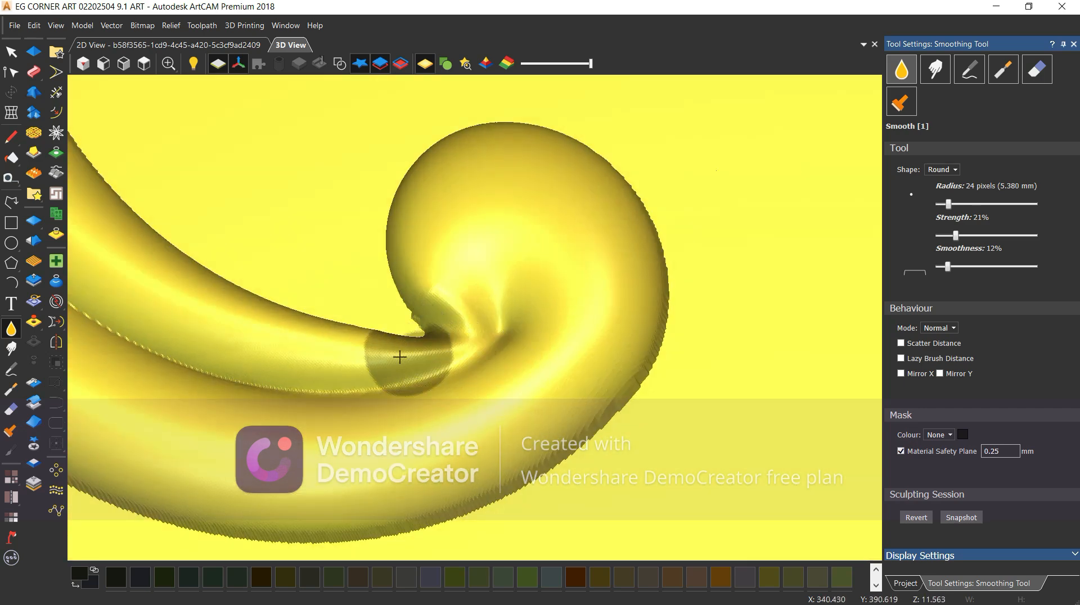
middle_drag(506, 374, 328, 311)
scroll(338, 304, down, 3)
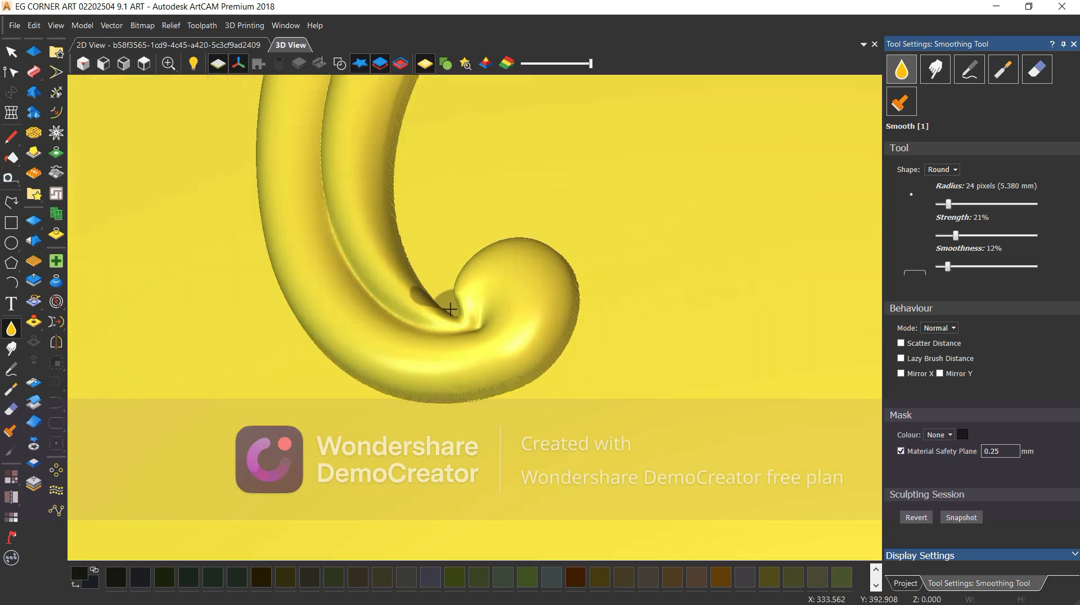
scroll(443, 298, up, 2)
mouse_move(461, 251)
mouse_down()
mouse_move(476, 336)
mouse_move(482, 326)
mouse_up()
middle_drag(479, 329, 579, 259)
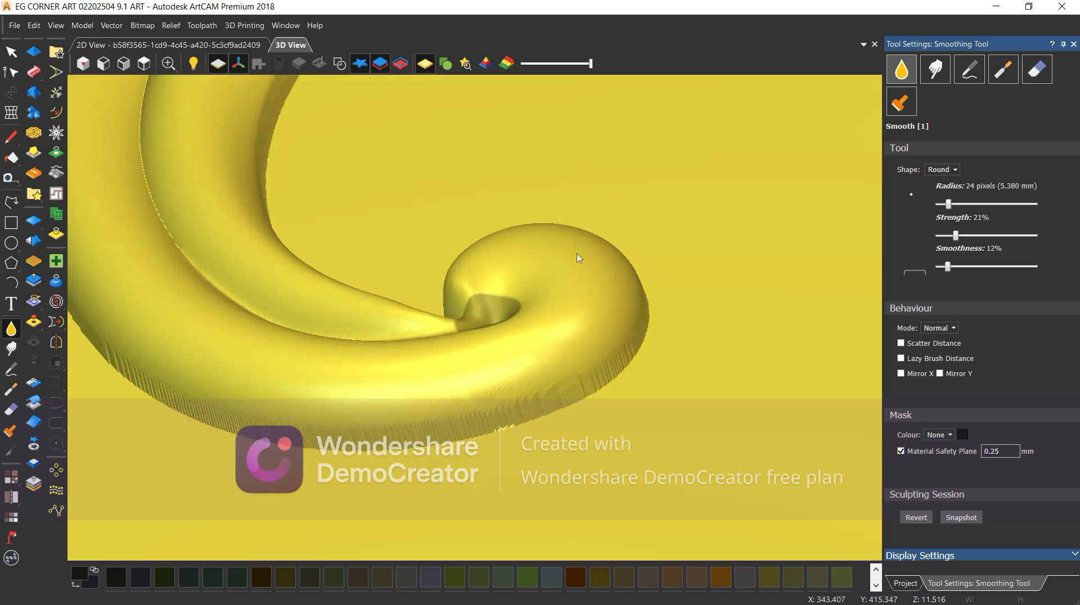
key(Escape)
scroll(489, 319, down, 4)
click(146, 63)
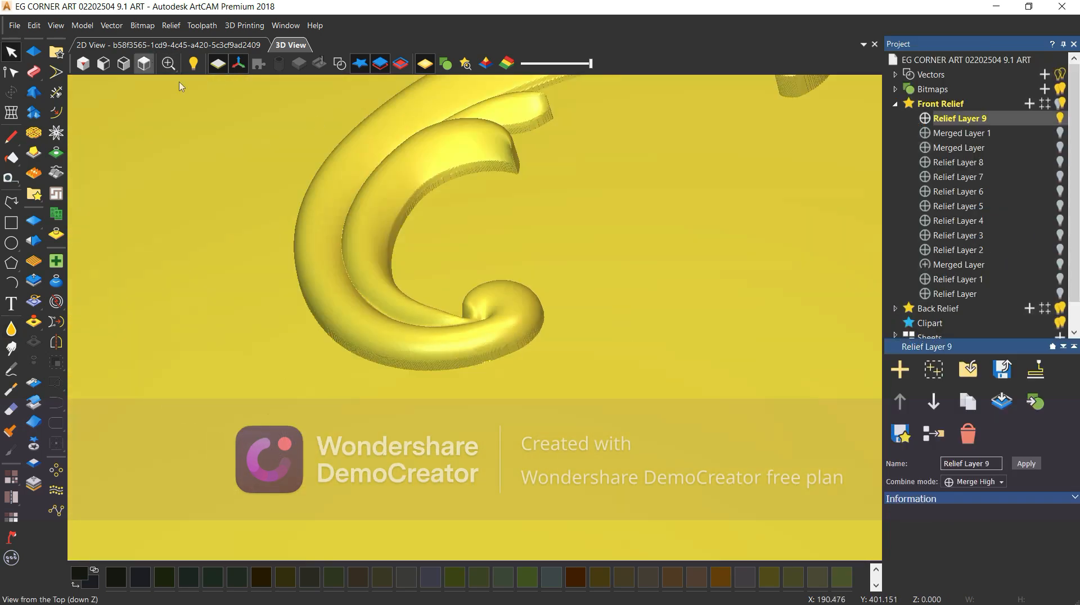
- Examine the smoothed curl and nearby leaves up close with the Smoothing tool active, ending in a full top view
scroll(441, 358, up, 4)
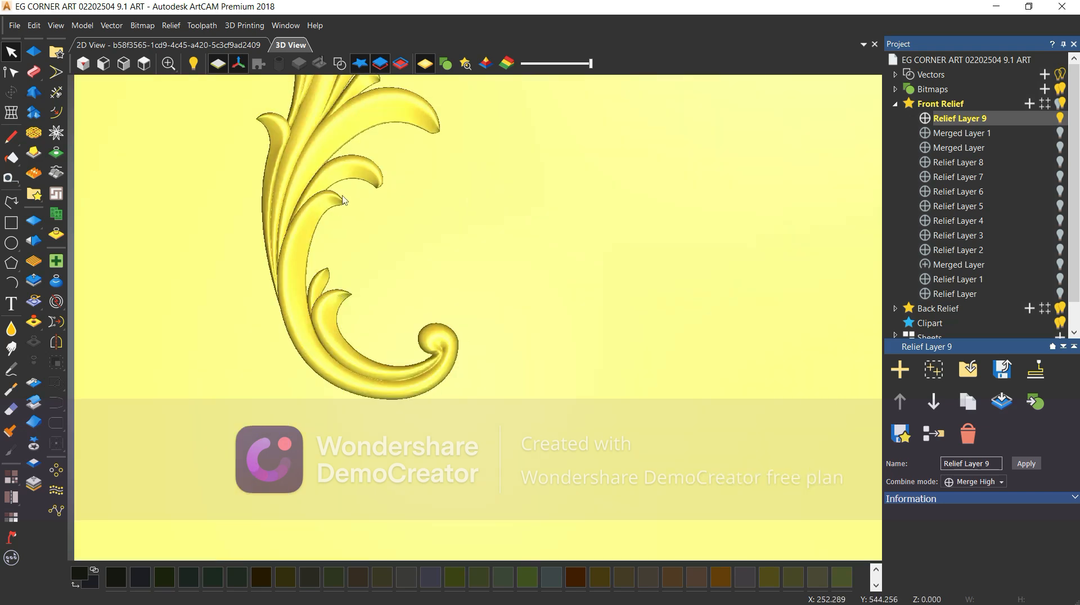
scroll(450, 267, up, 3)
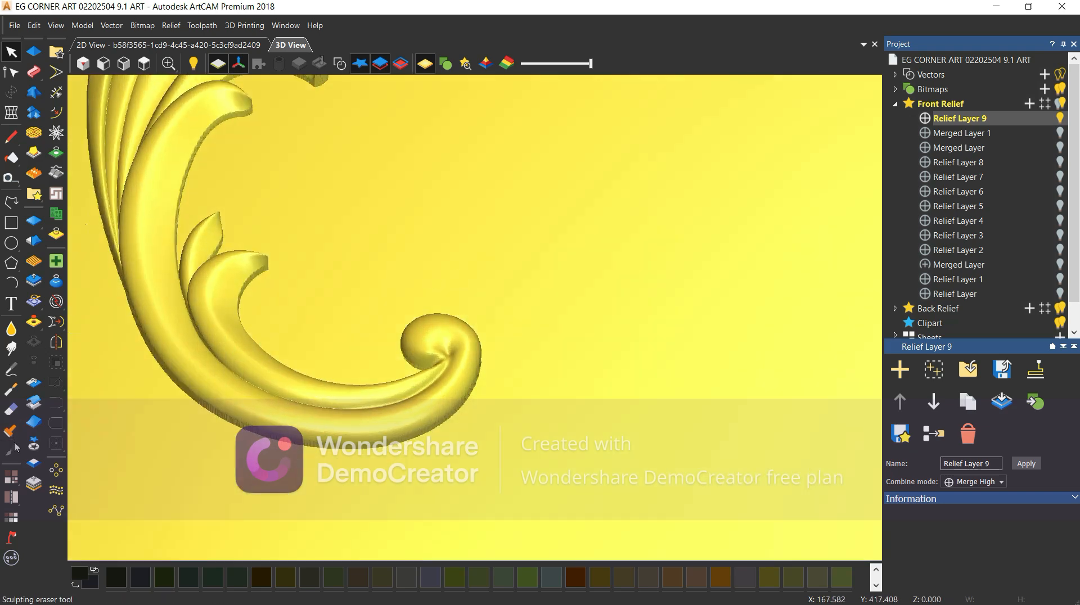
click(11, 331)
scroll(451, 357, up, 2)
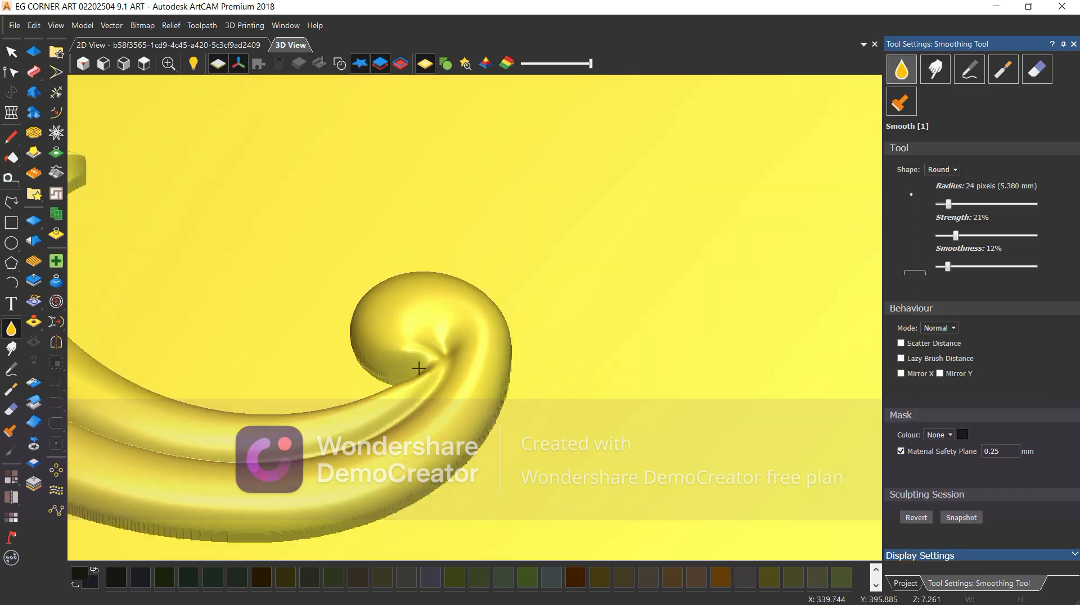
scroll(315, 399, down, 3)
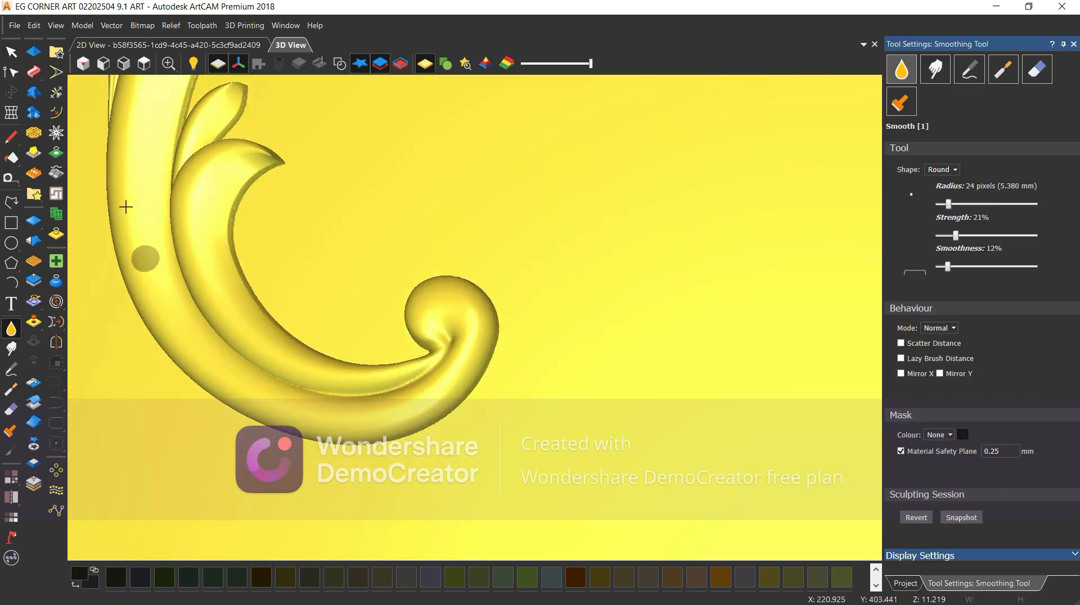
click(105, 49)
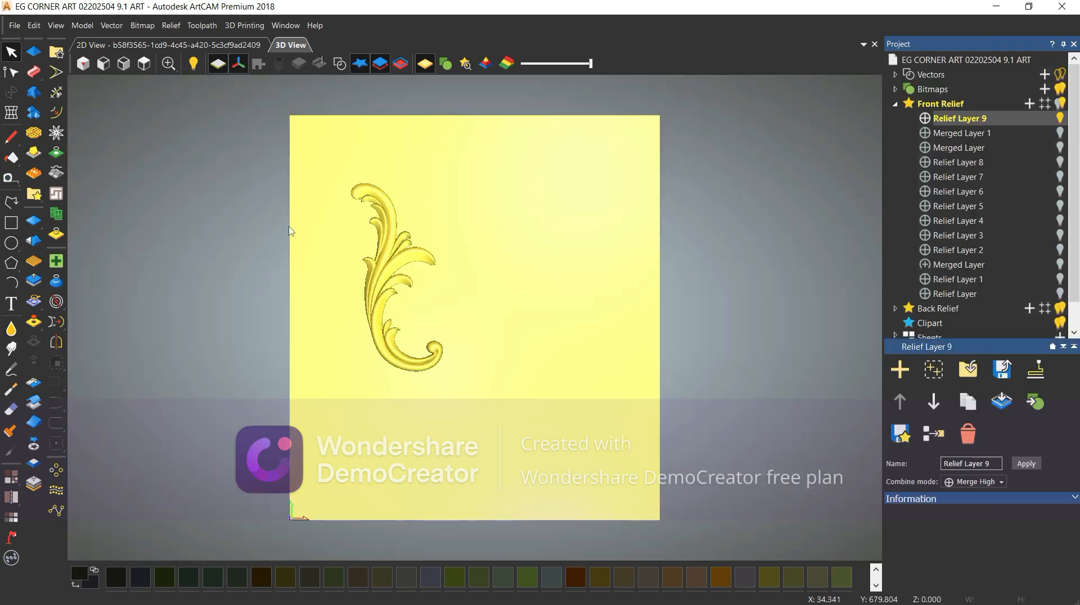
- Show the vectors in the 3D view and convert the finished scroll relief into relief clipart
click(339, 63)
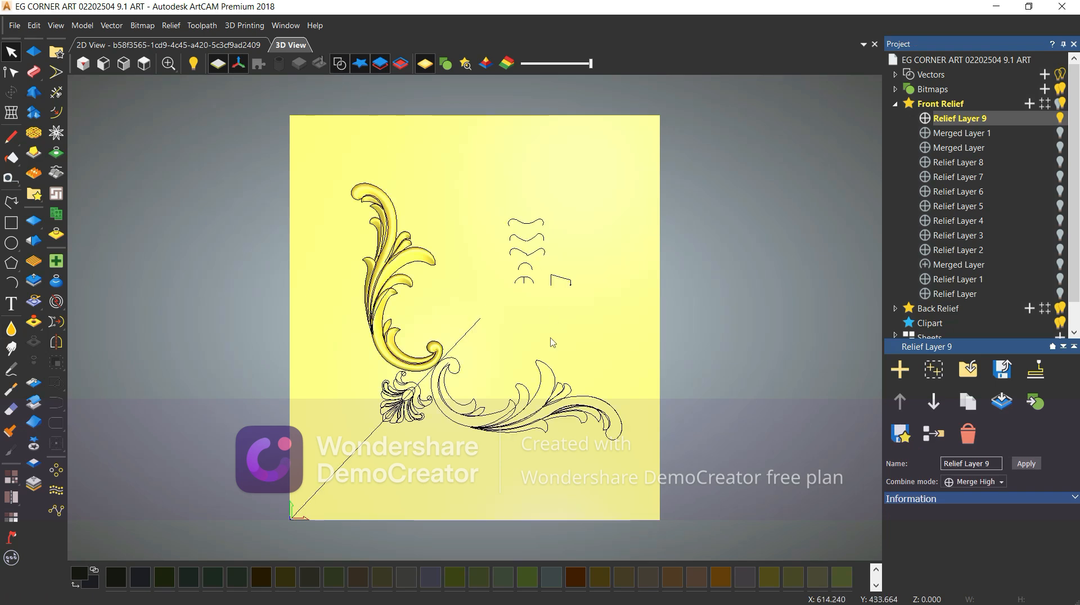
scroll(454, 336, up, 2)
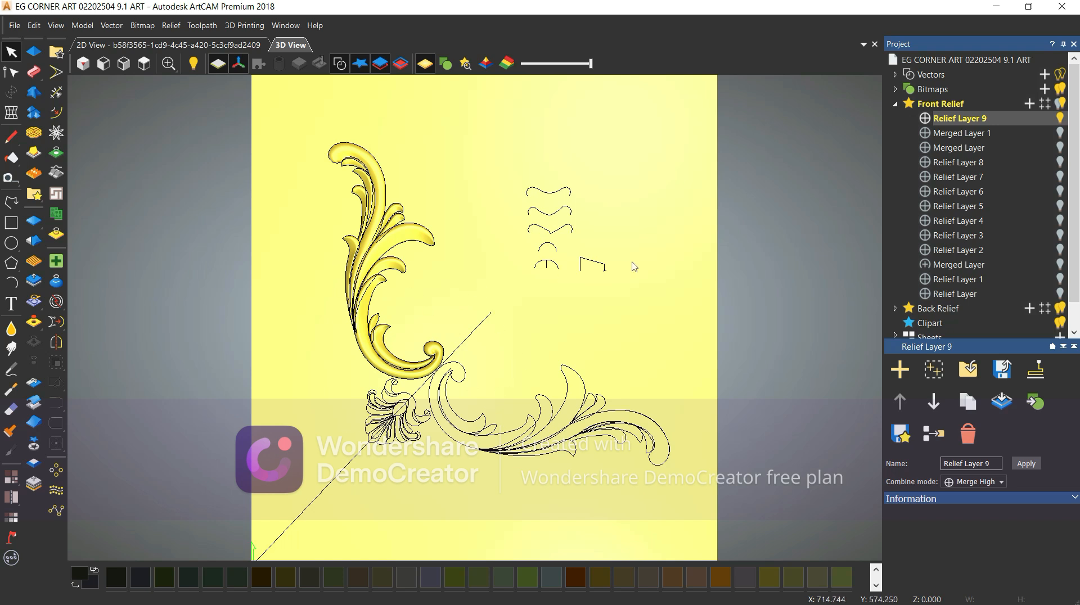
click(34, 444)
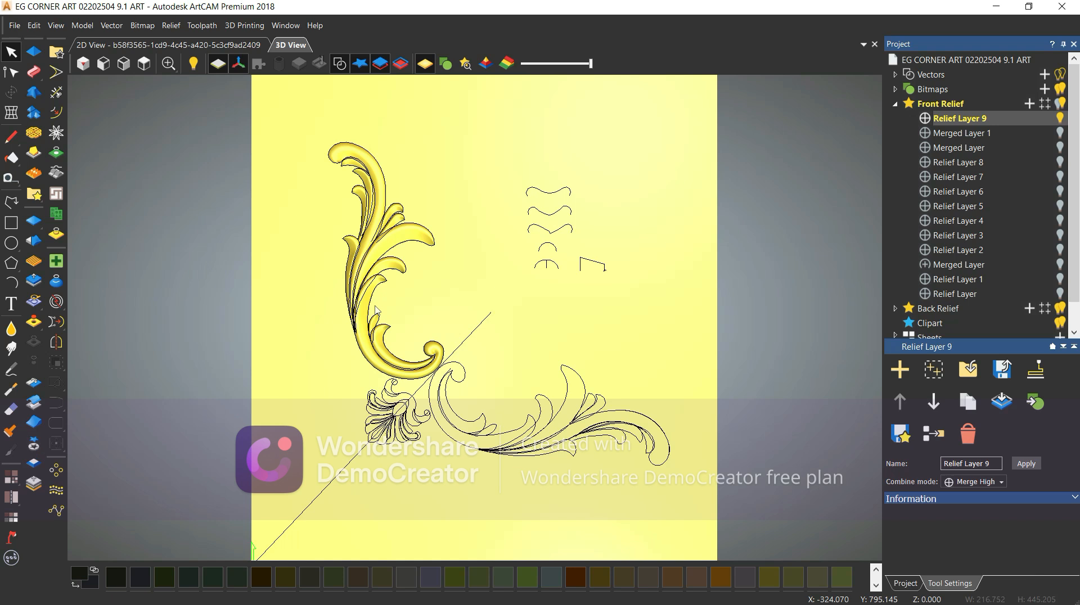
click(450, 313)
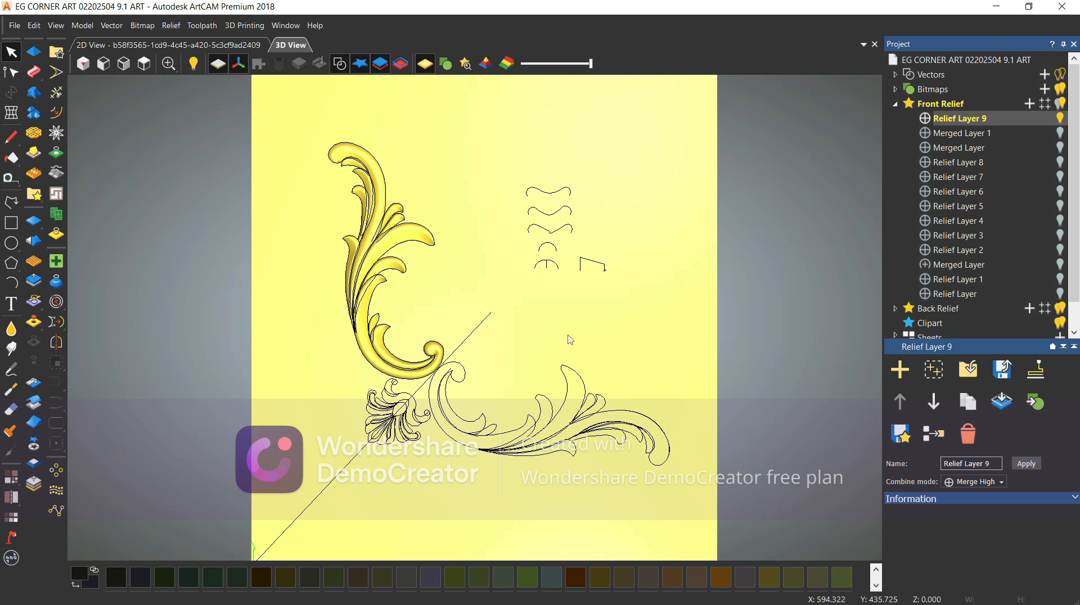
key(ctrl+v)
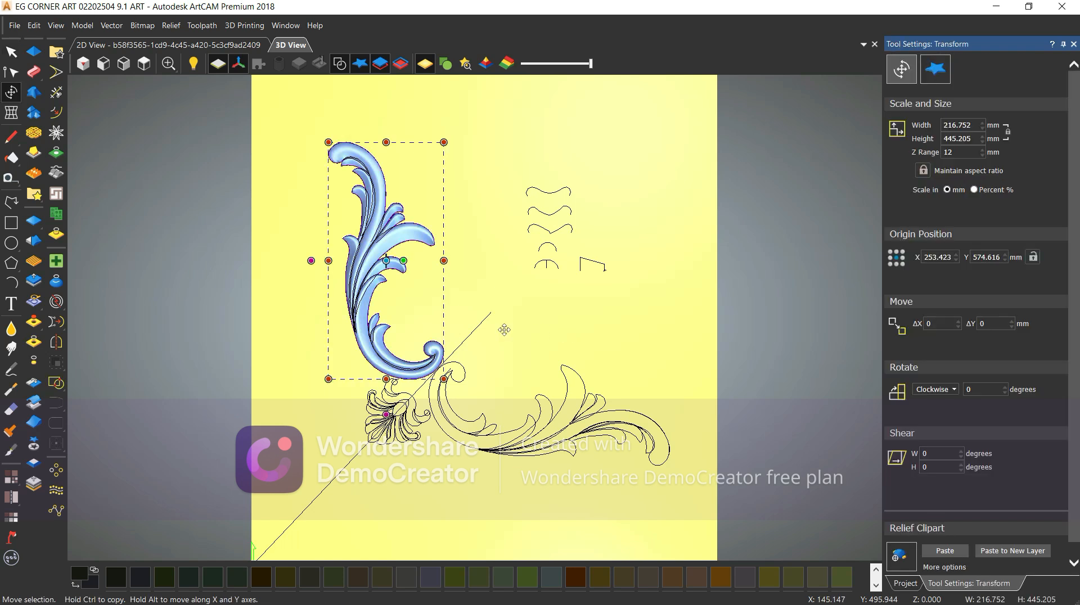
key(Escape)
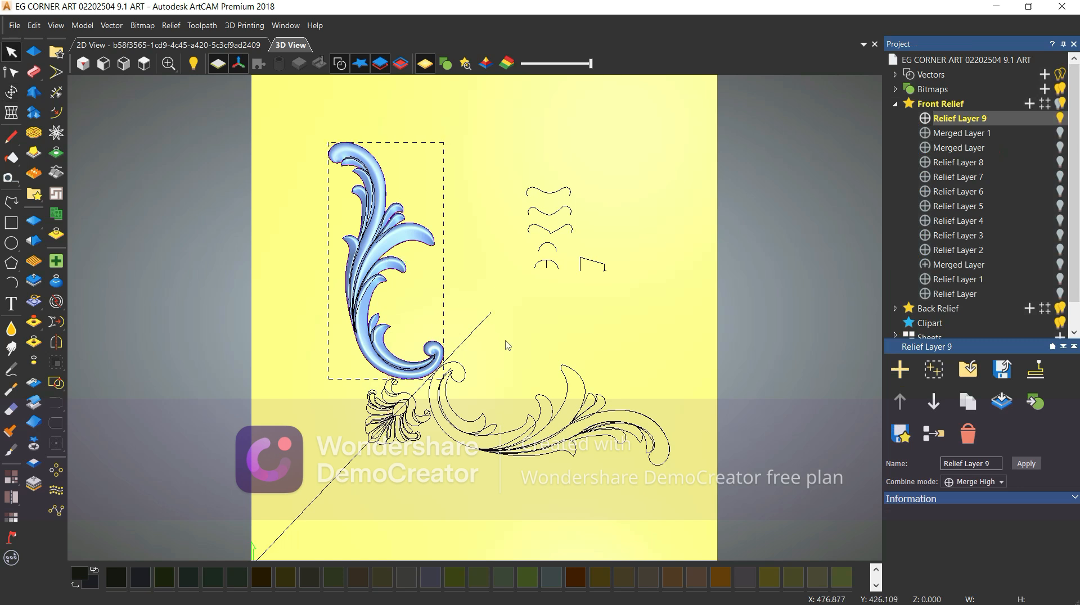
- Move the group of cross-section profile curves slightly down and to the right as one selection
mouse_move(492, 147)
mouse_down()
mouse_move(542, 220)
mouse_move(621, 295)
mouse_up()
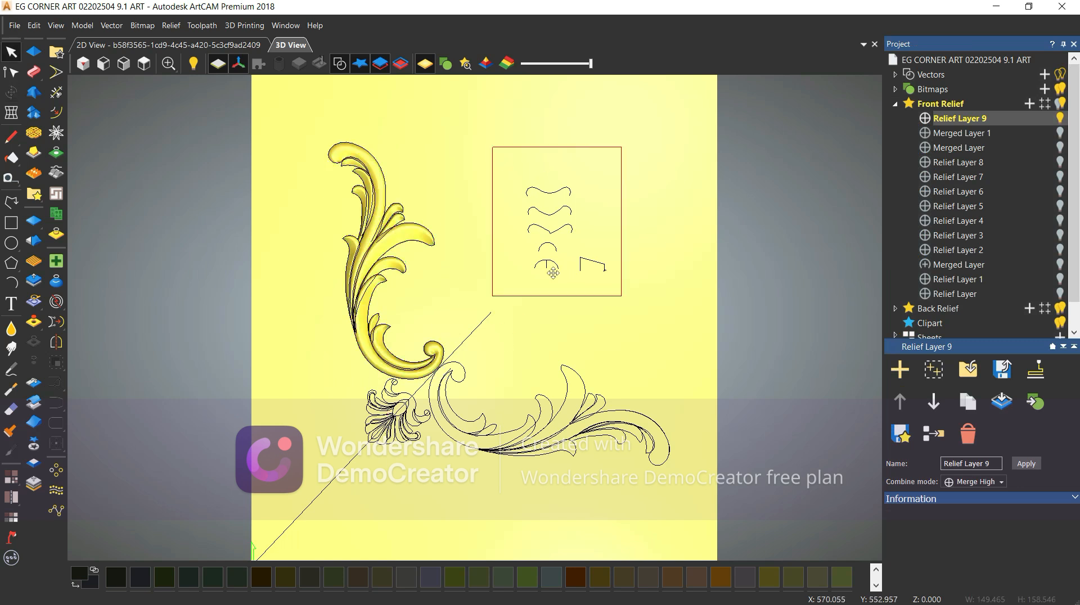
drag(552, 261, 568, 284)
click(618, 358)
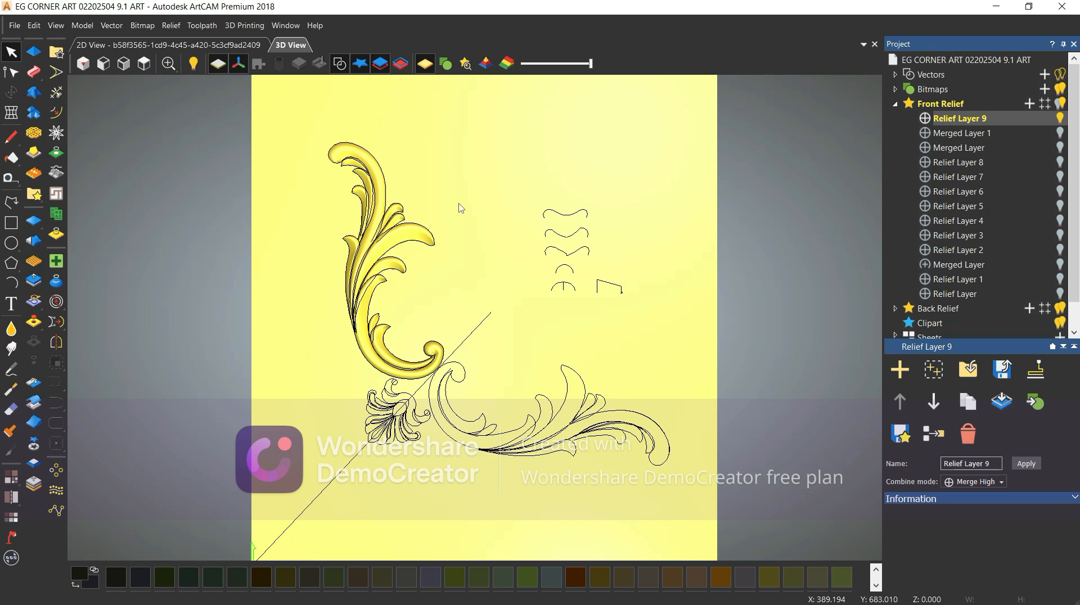
- Mirror a copy of the scroll clipart across the selected diagonal line, keeping the original, and close the Mirror dialog
click(365, 310)
scroll(388, 242, up, 3)
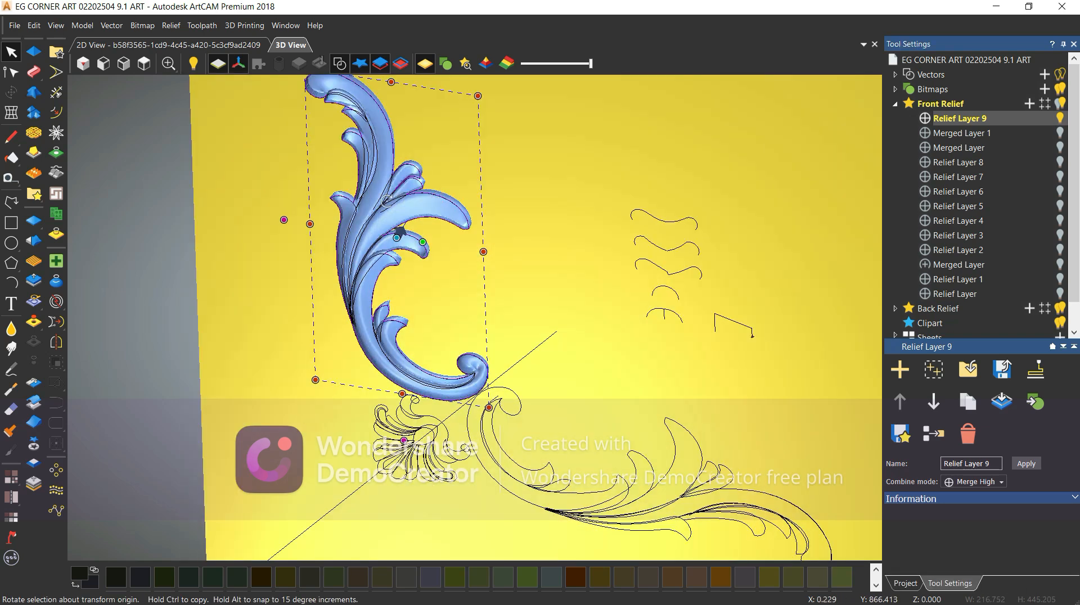
middle_drag(387, 201, 377, 191)
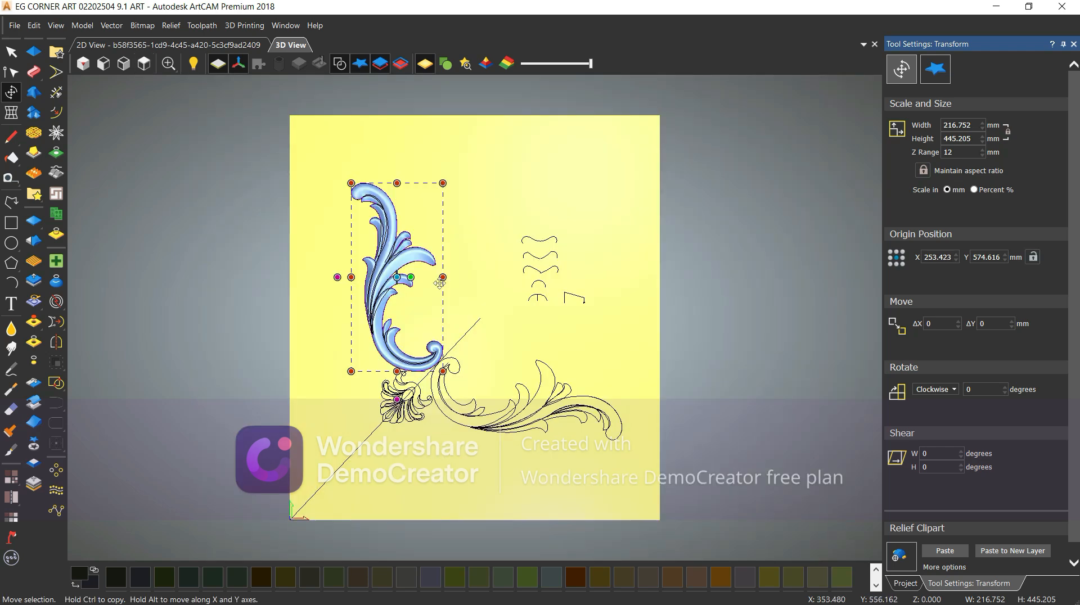
key(Escape)
scroll(474, 334, up, 3)
shift+click(452, 344)
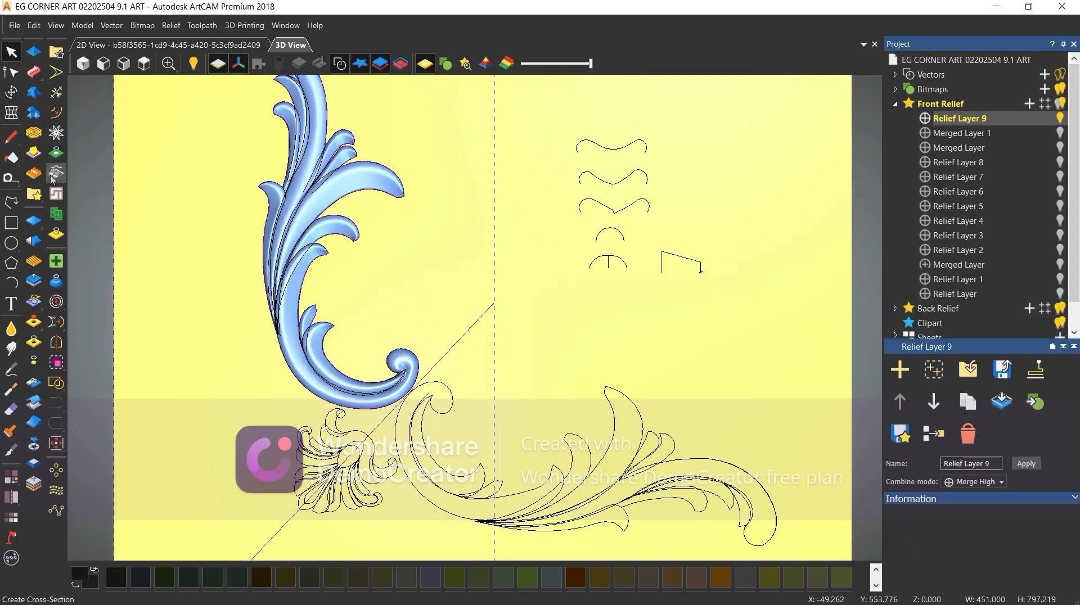
scroll(441, 356, down, 4)
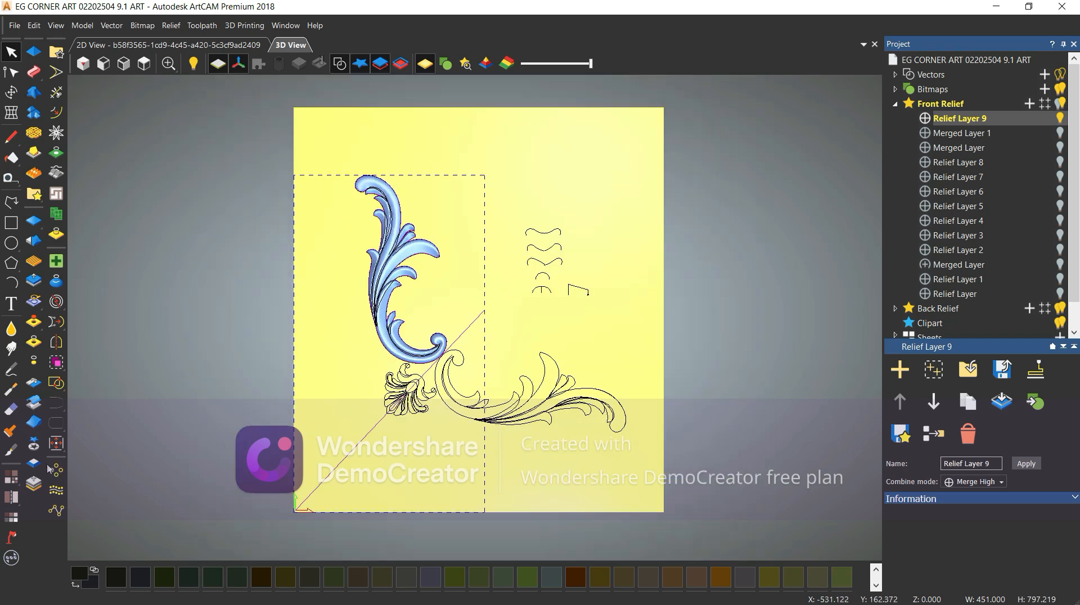
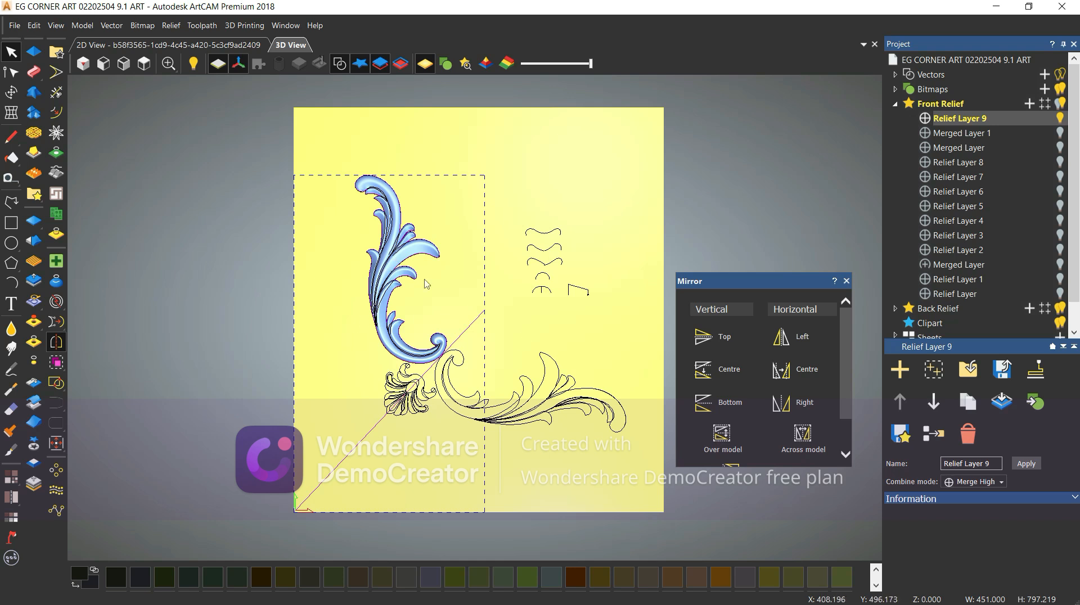
scroll(793, 369, down, 2)
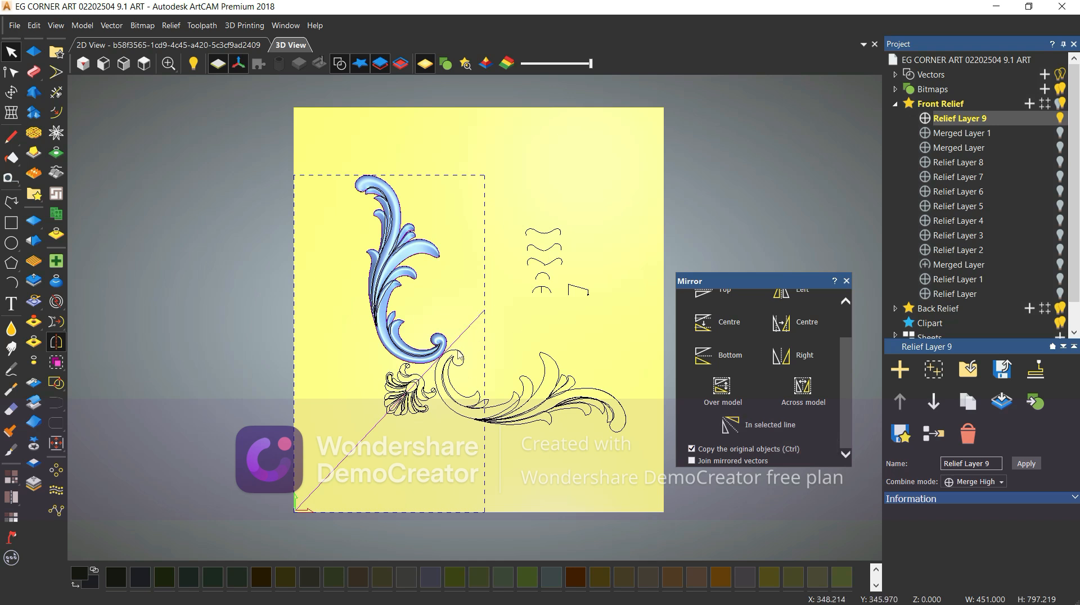
click(783, 428)
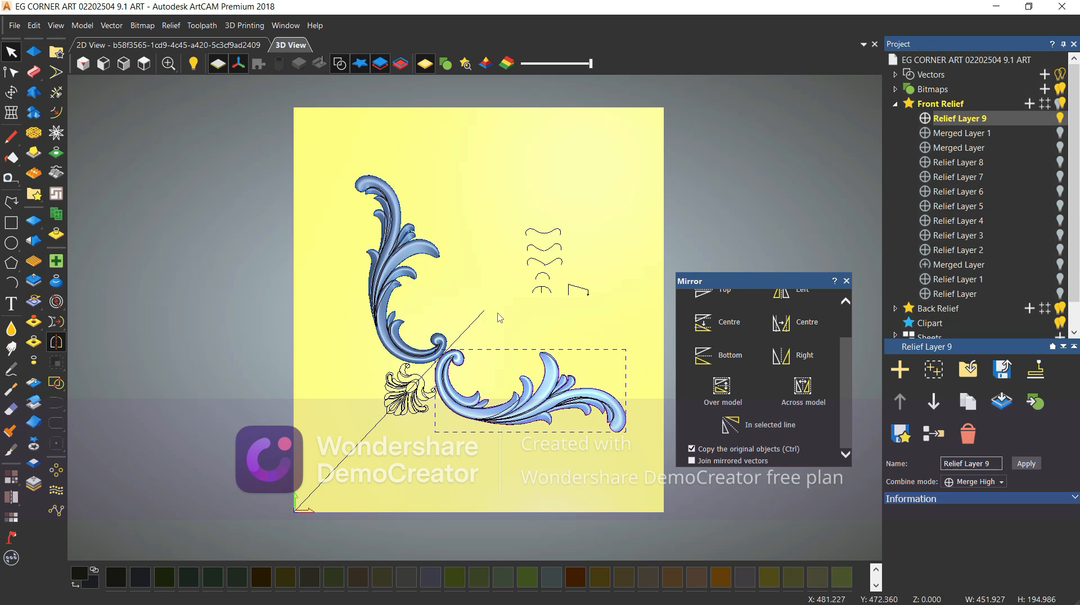
scroll(478, 348, down, 1)
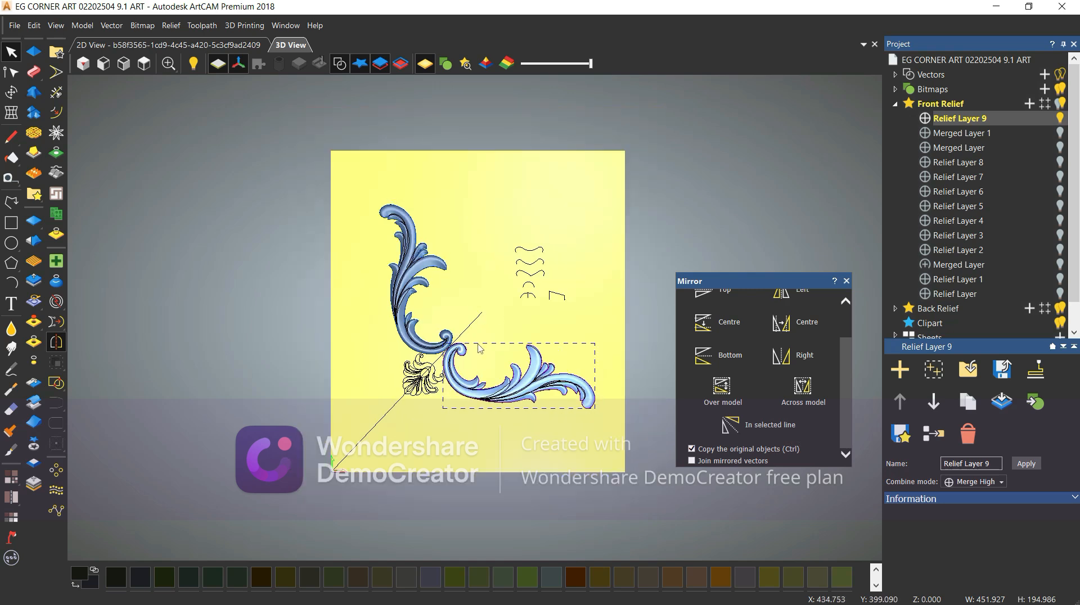
scroll(450, 343, up, 3)
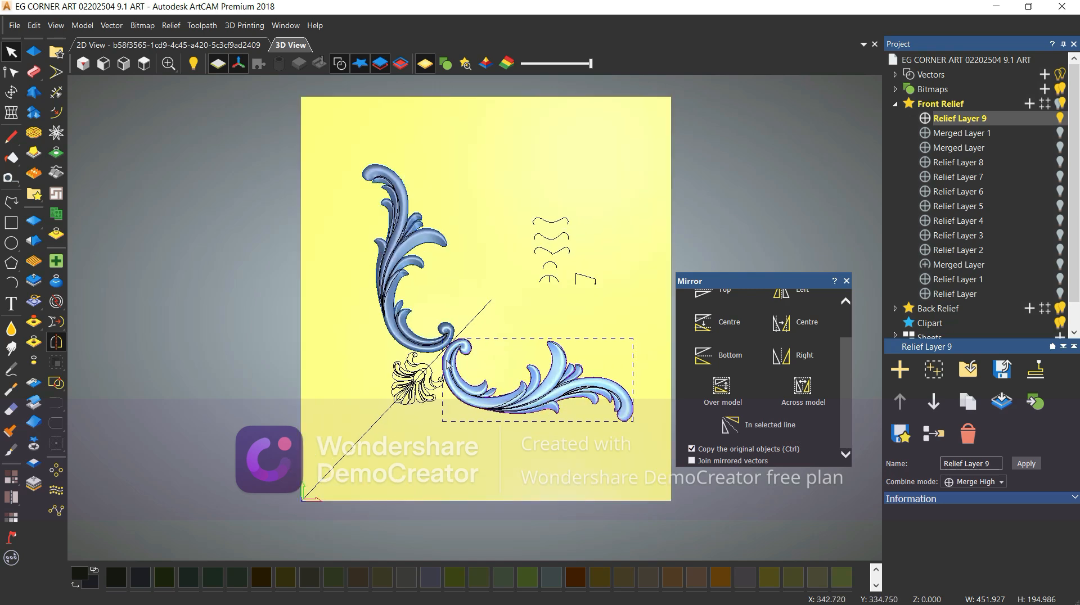
scroll(456, 321, down, 1)
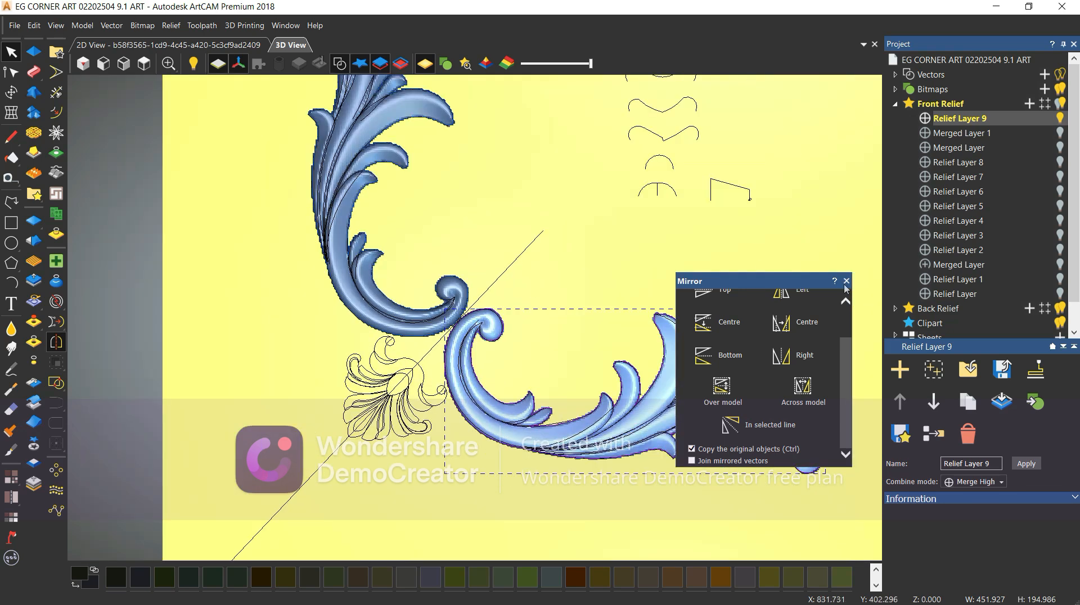
click(846, 280)
scroll(649, 297, down, 2)
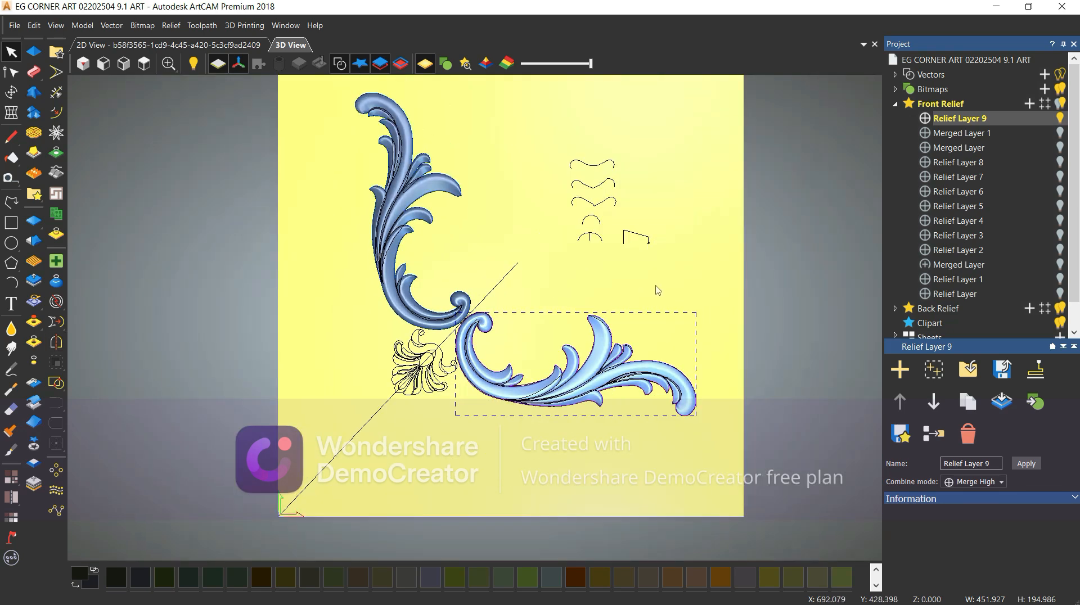
- Clear the selection, hide the vectors, and examine both scrolls in angled and top views, with and without the base plane
click(658, 290)
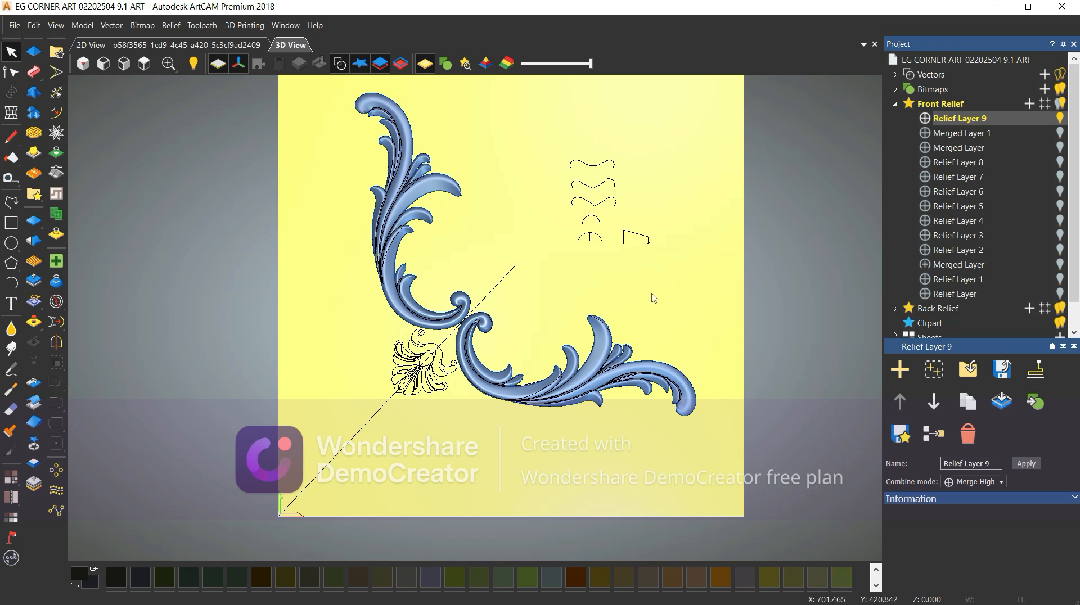
click(656, 298)
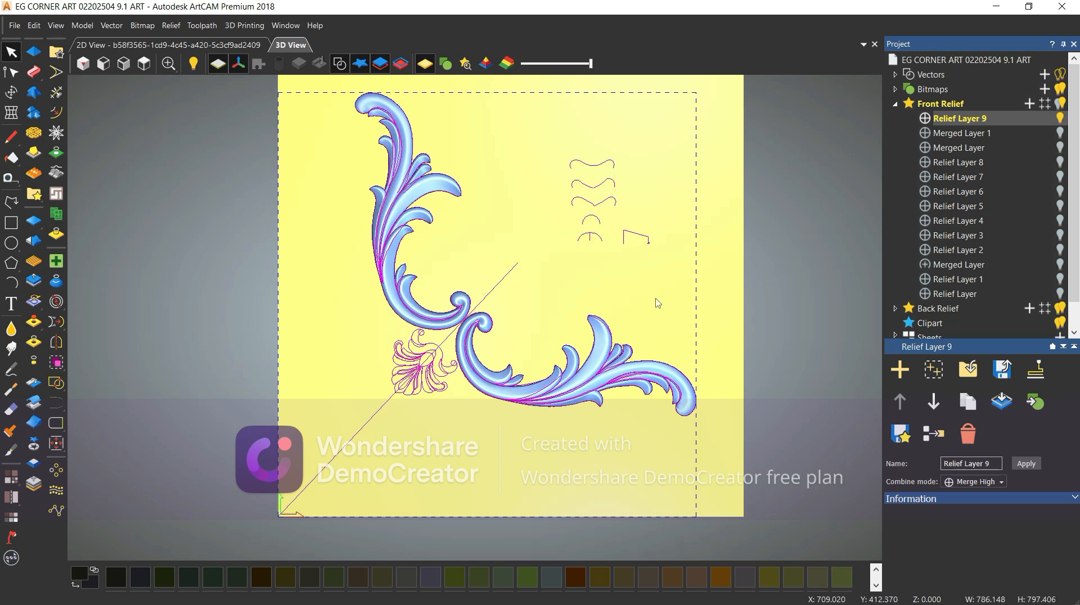
click(459, 242)
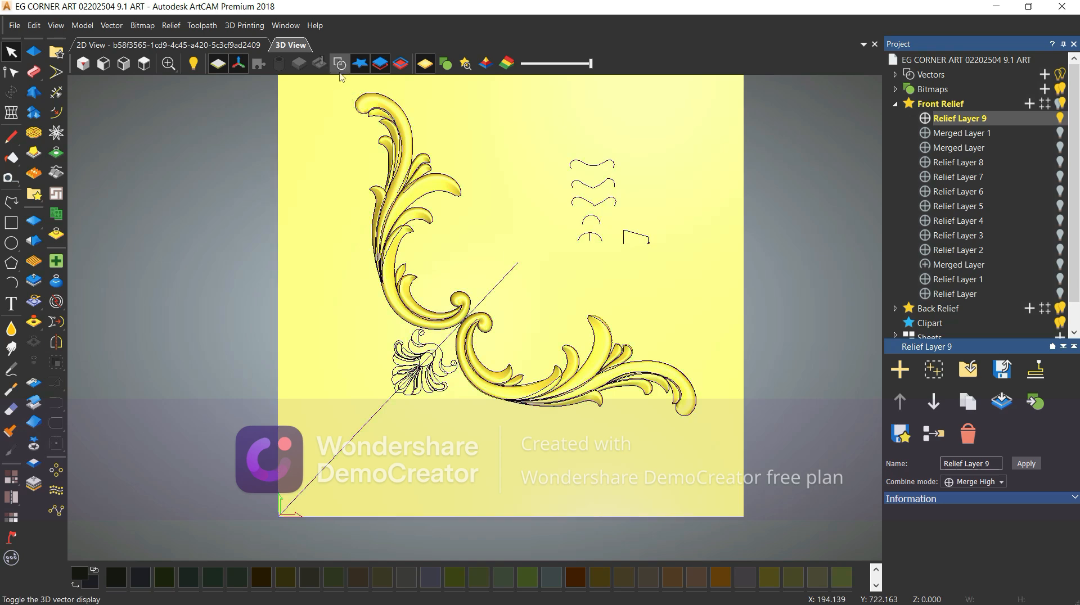
scroll(415, 361, up, 2)
drag(415, 362, 438, 385)
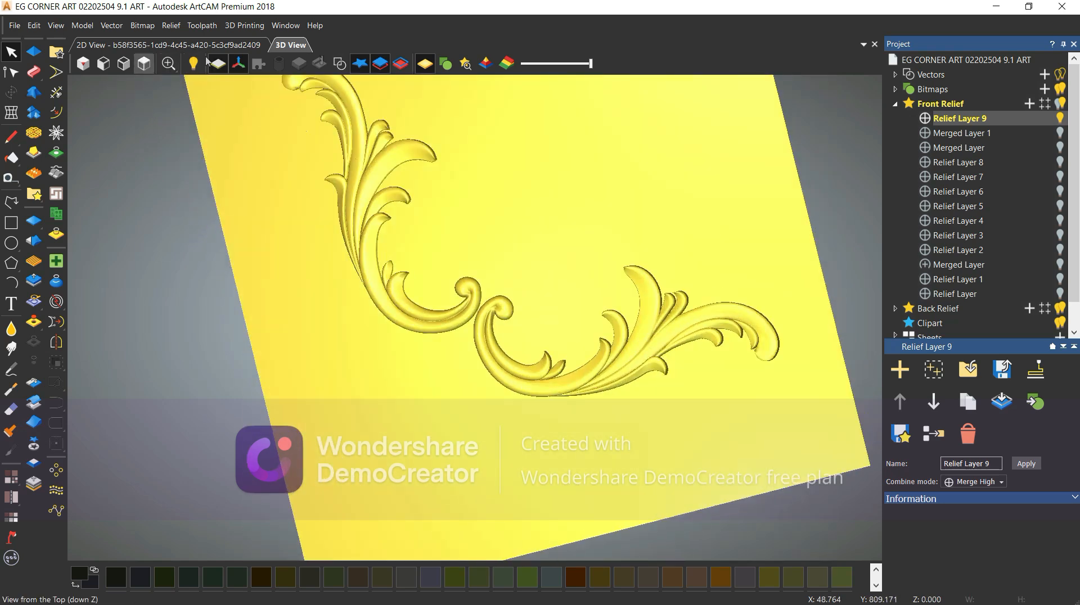
click(144, 64)
drag(406, 307, 360, 227)
scroll(335, 251, up, 3)
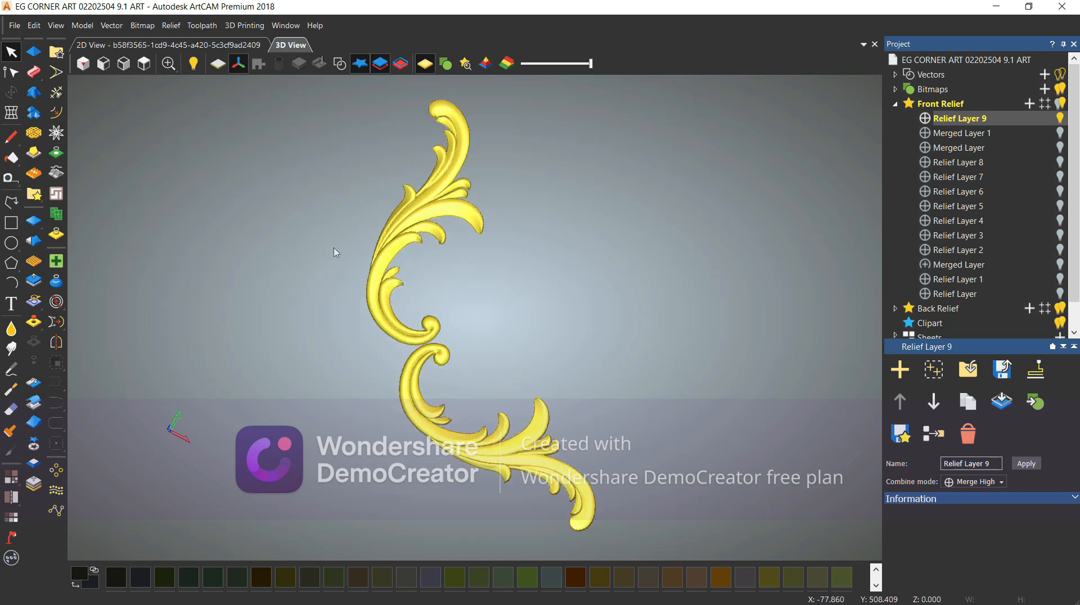
click(144, 64)
click(217, 64)
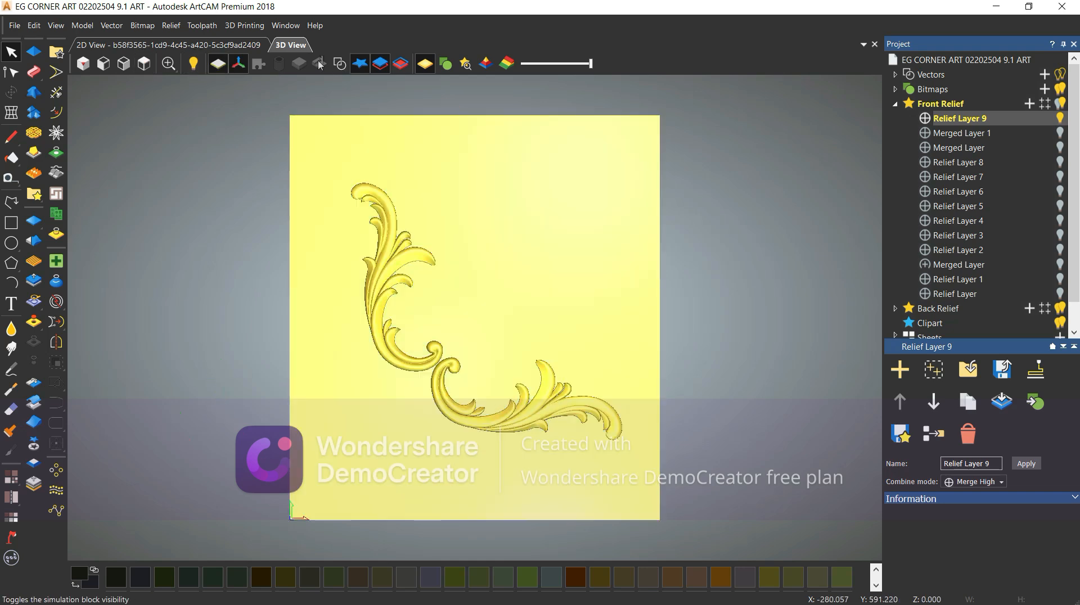
- Show the vectors in the 3D view, then add a new front relief layer above Relief Layer 9 and make it active
click(337, 65)
scroll(393, 346, up, 5)
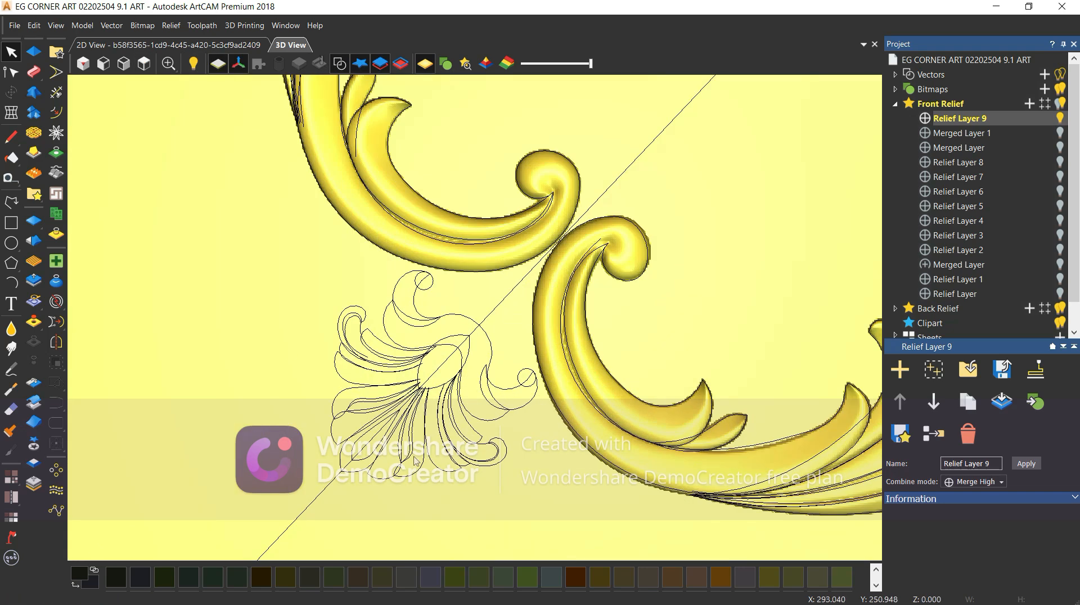
scroll(394, 345, down, 3)
click(1029, 103)
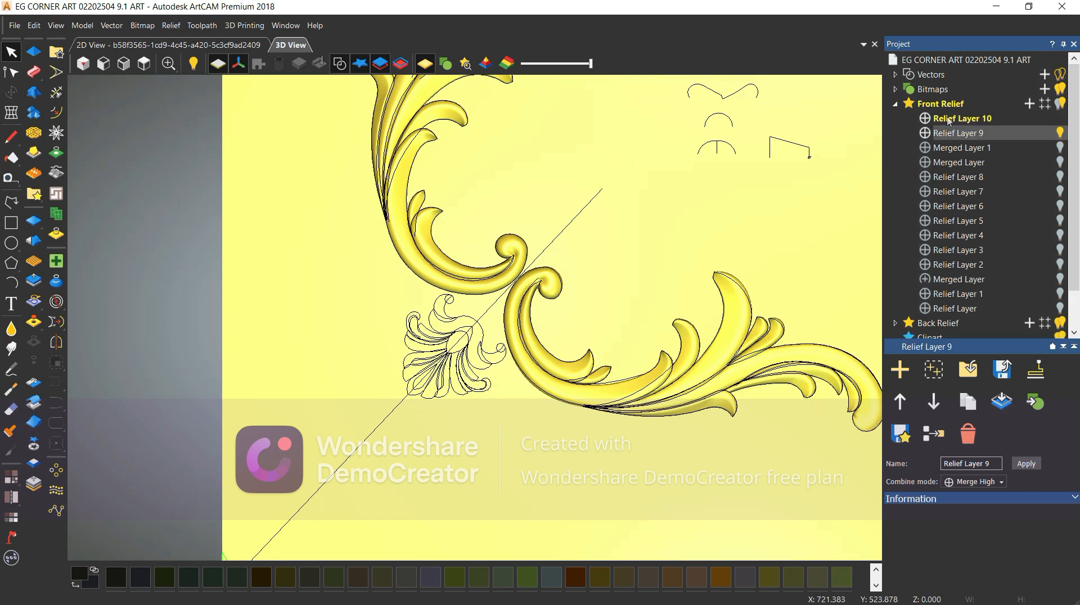
click(948, 119)
- Start a Two Rail Sweep with the inner and outer S-shaped curves crossing the diagonal as drive rails
scroll(410, 289, up, 5)
click(459, 301)
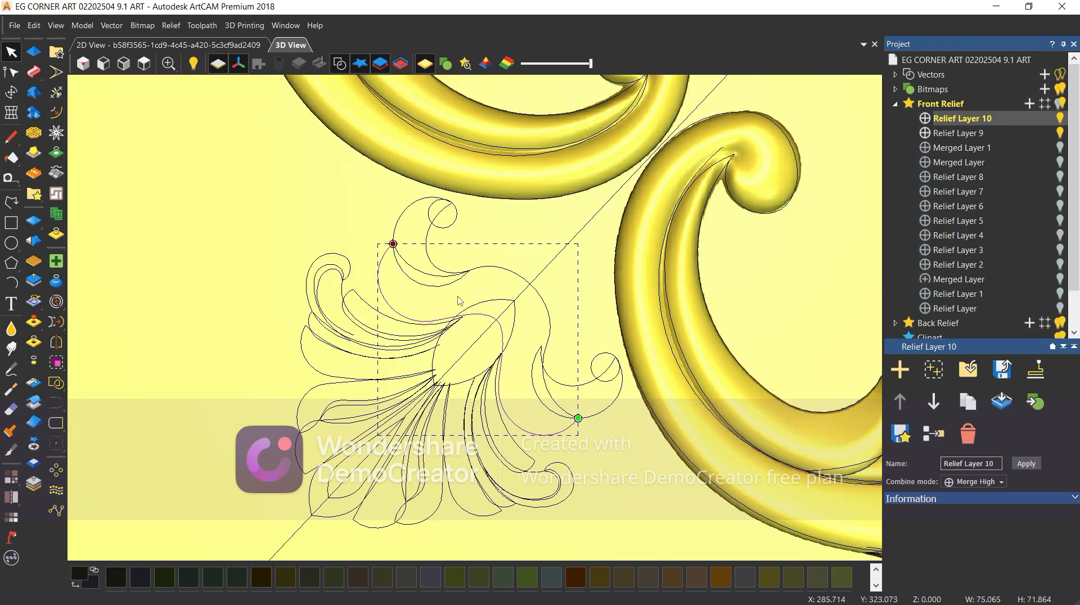
shift+click(493, 270)
scroll(455, 305, down, 1)
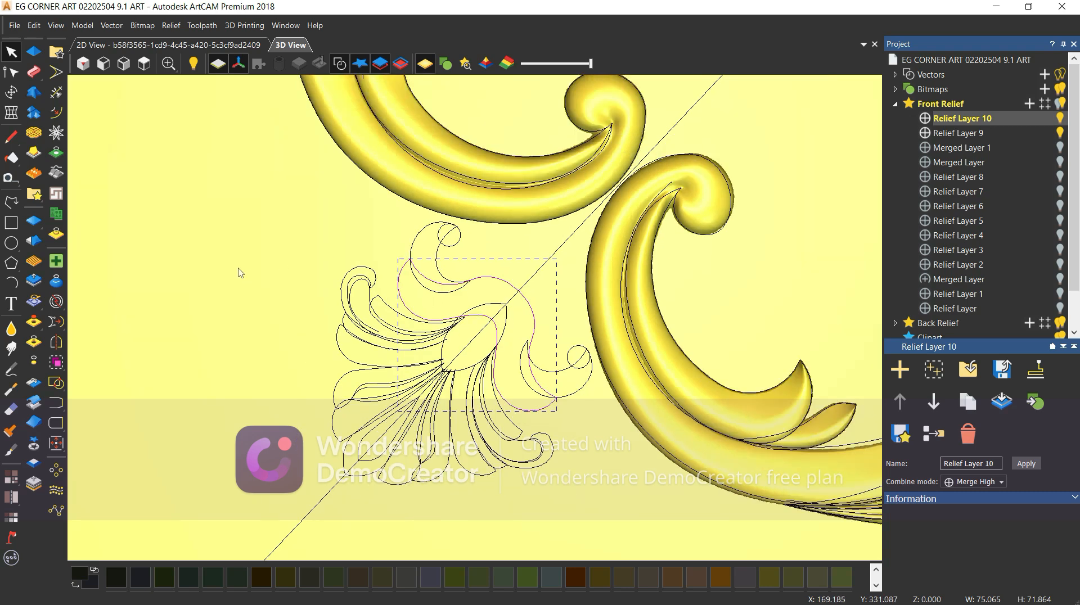
click(34, 72)
- Add three cross sections to the sweep: the left half of the lowest wavy profile, the plain arch, and the wavy half again
scroll(485, 225, down, 2)
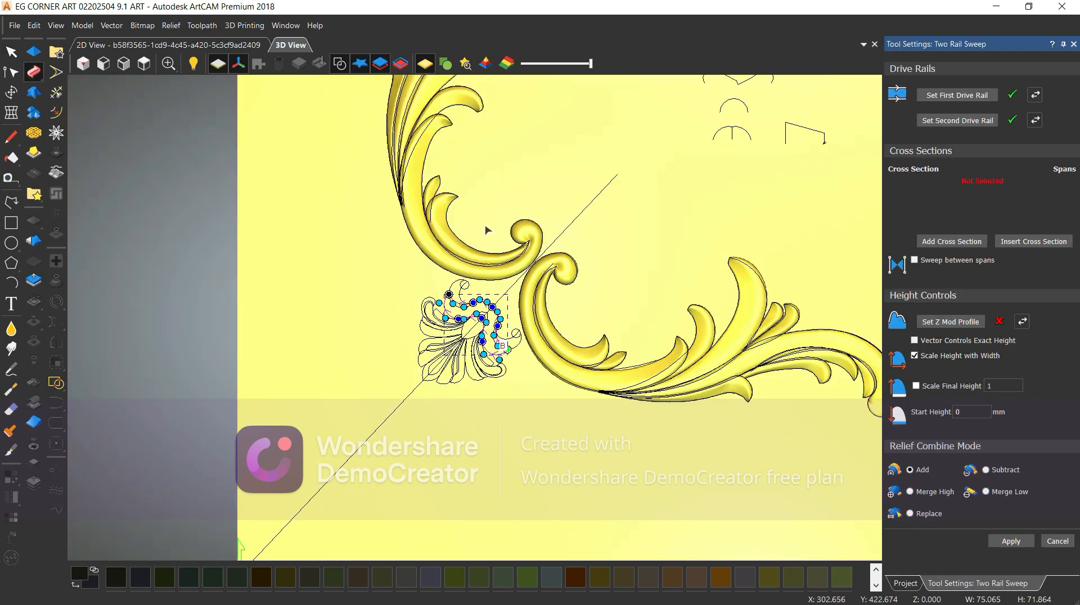
scroll(661, 126, up, 1)
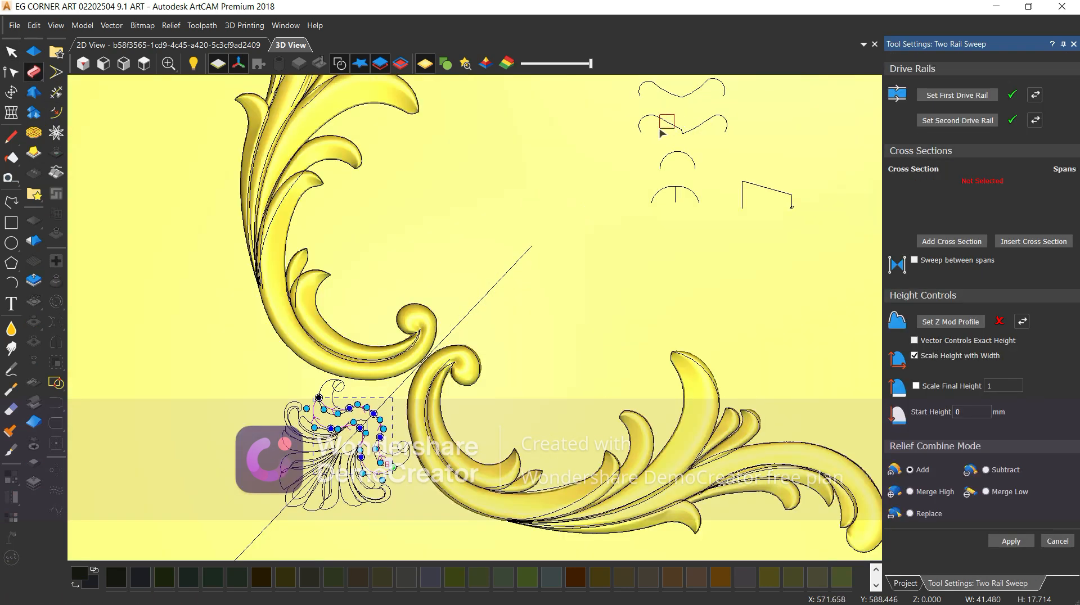
click(668, 123)
scroll(307, 437, up, 2)
click(968, 241)
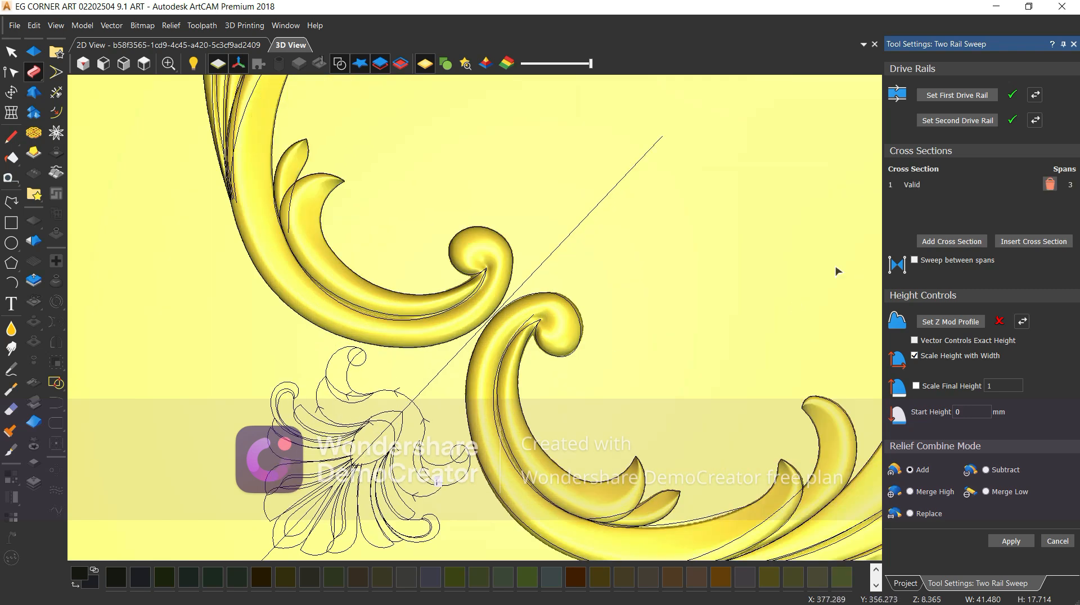
scroll(450, 348, down, 2)
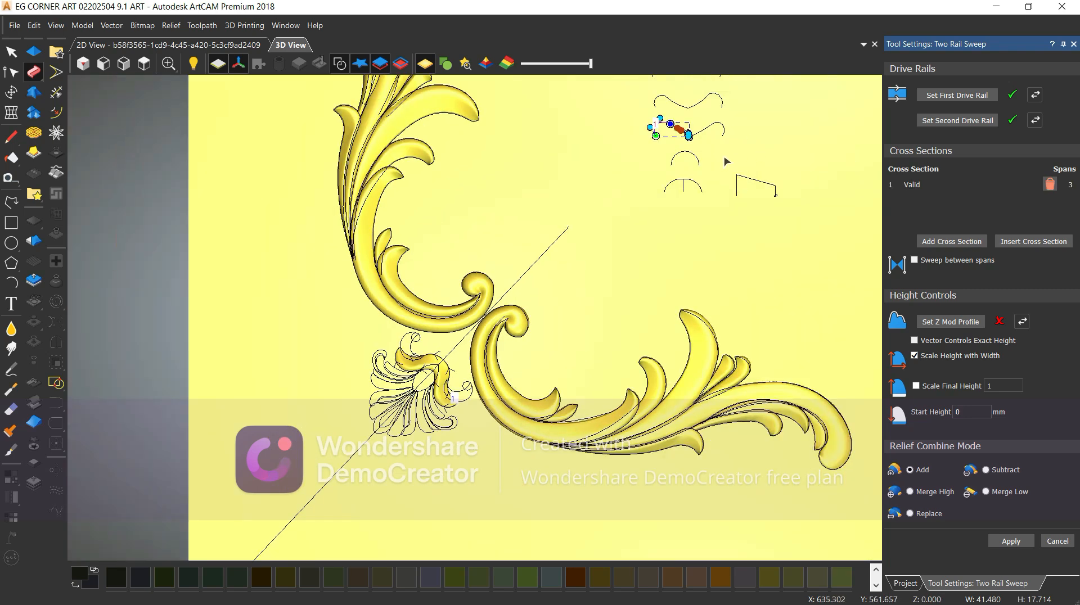
click(921, 241)
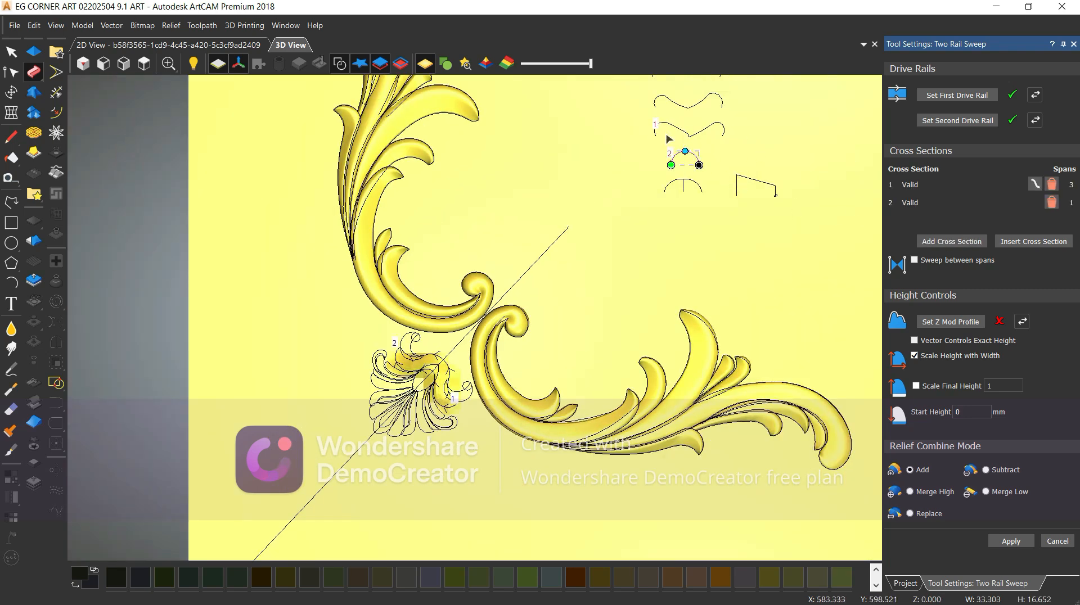
click(926, 242)
scroll(355, 304, up, 4)
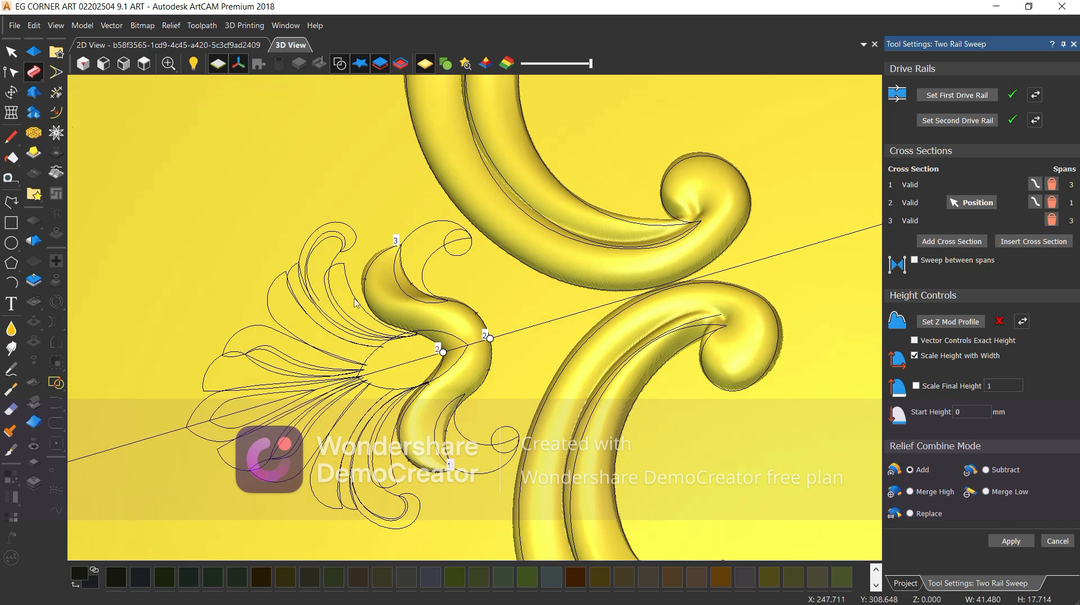
- Turn off scaling height with width, set the scaled final height to 10 and start height to 2 mm, and combine by Merge High
click(915, 356)
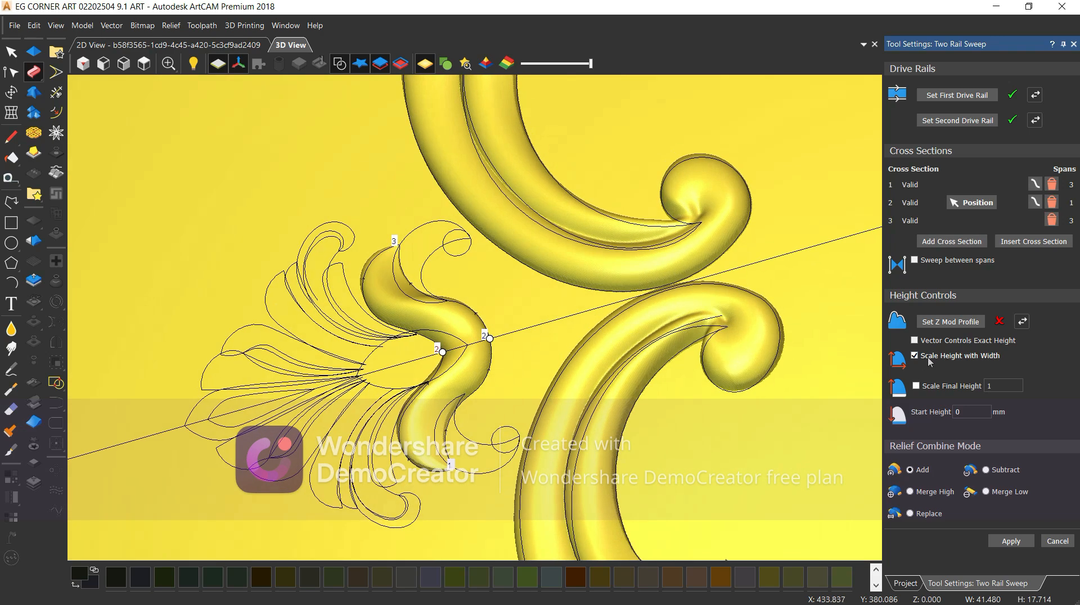
click(916, 386)
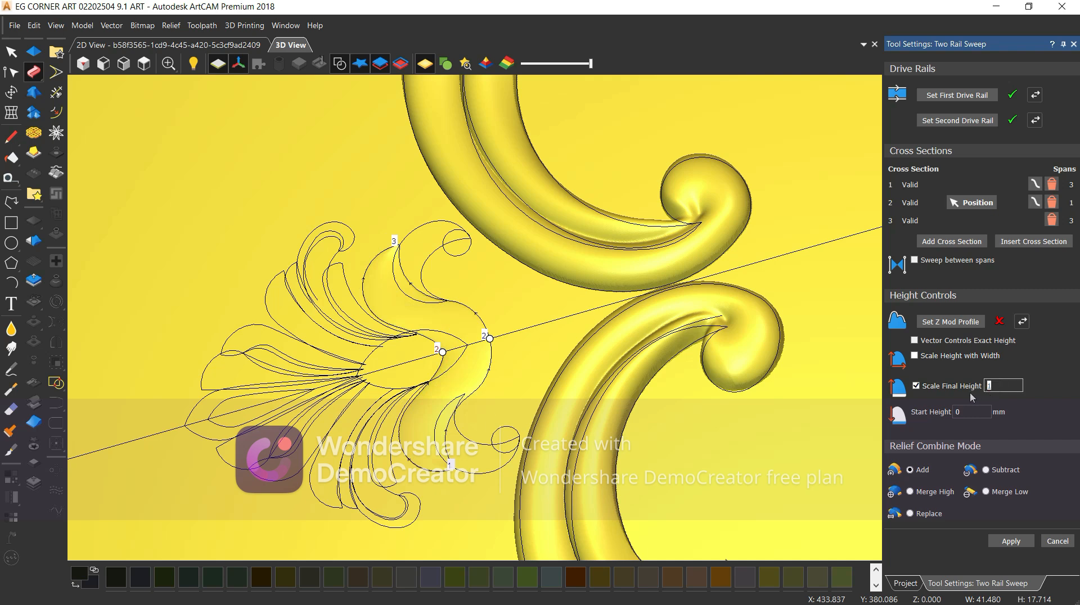
key(BackSpace)
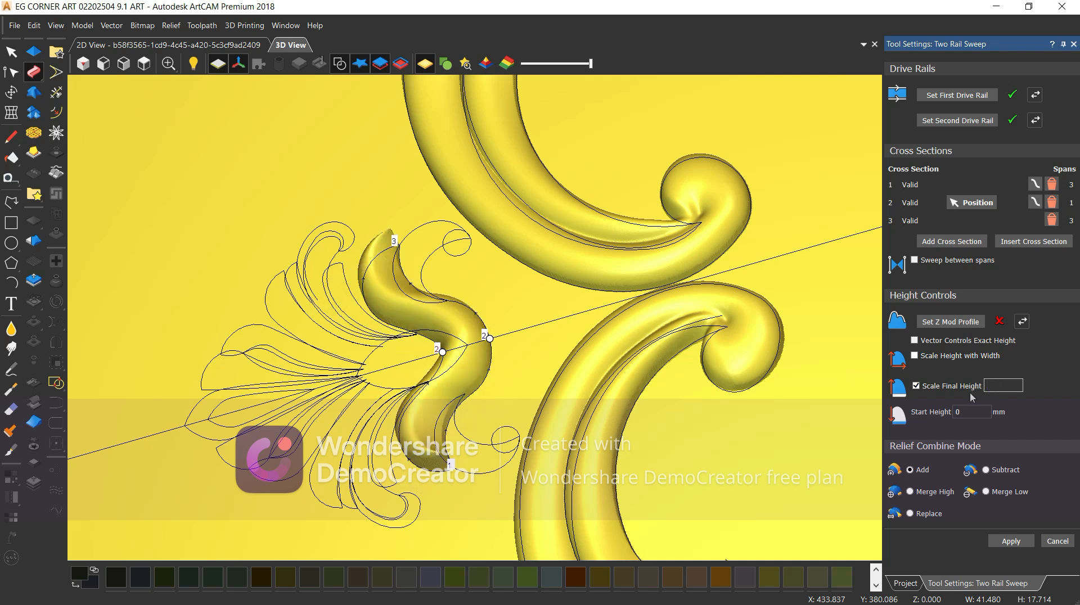
text(10)
key(Tab)
text(2)
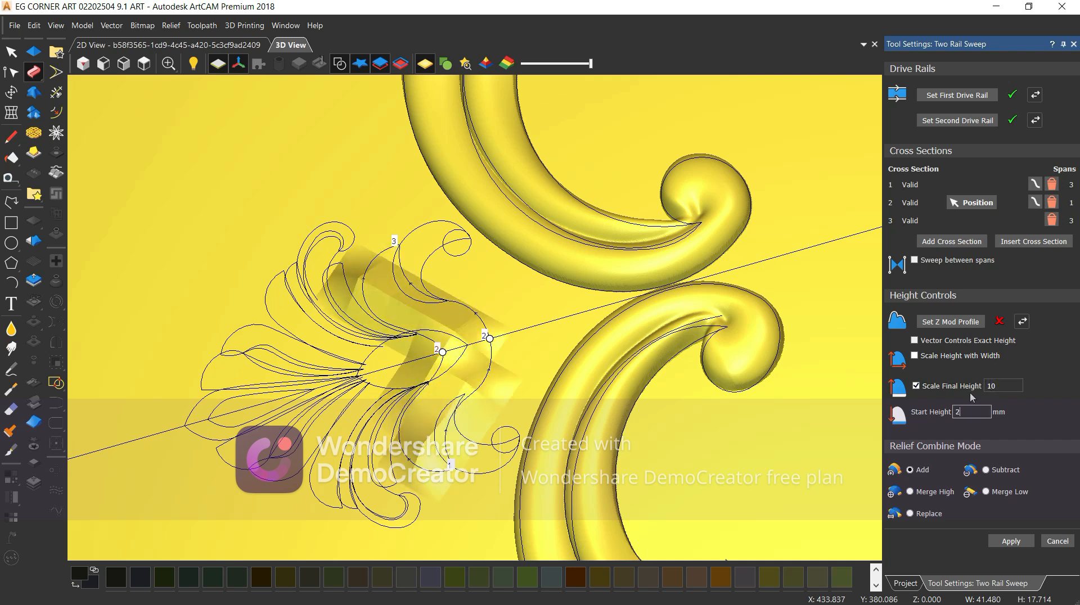
click(948, 497)
scroll(350, 344, up, 1)
drag(356, 339, 246, 302)
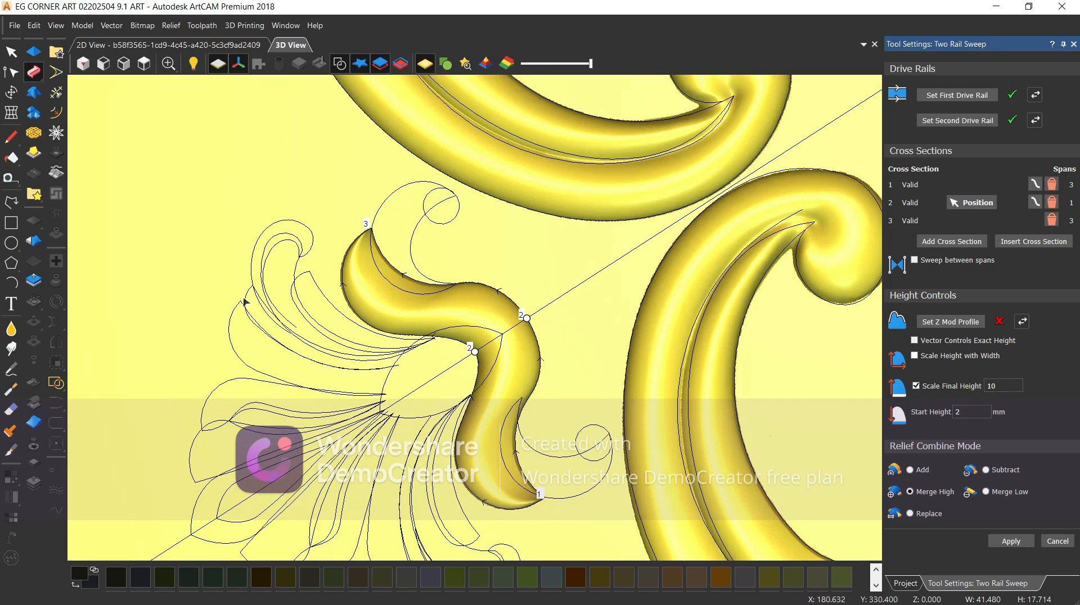
- Examine the swept S-shaped band across the diagonal in top and angled views, with and without the vectors
click(144, 67)
scroll(418, 396, up, 5)
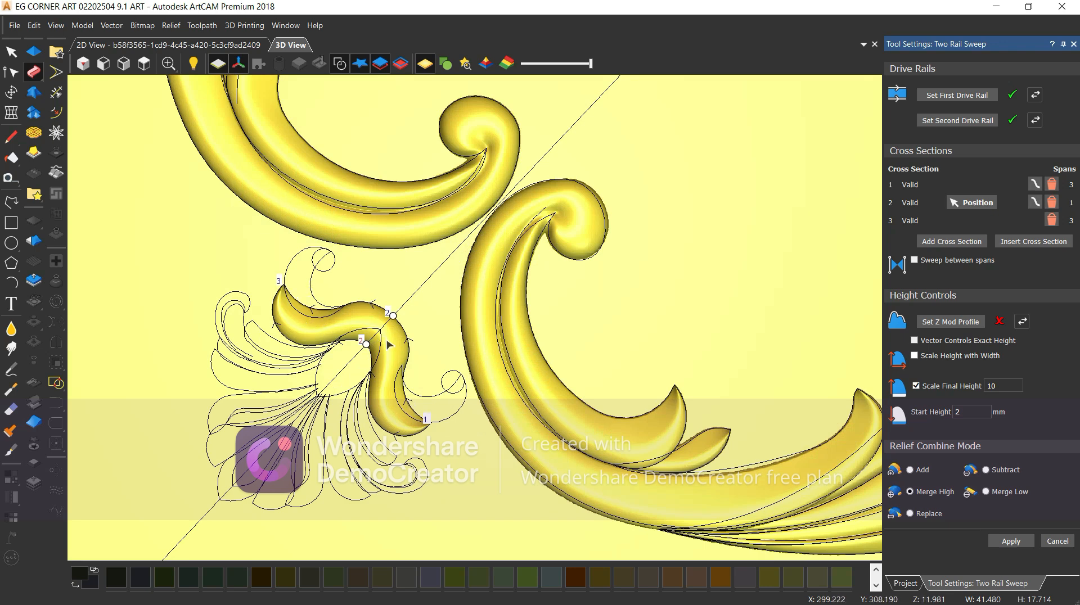
scroll(379, 318, up, 2)
click(220, 305)
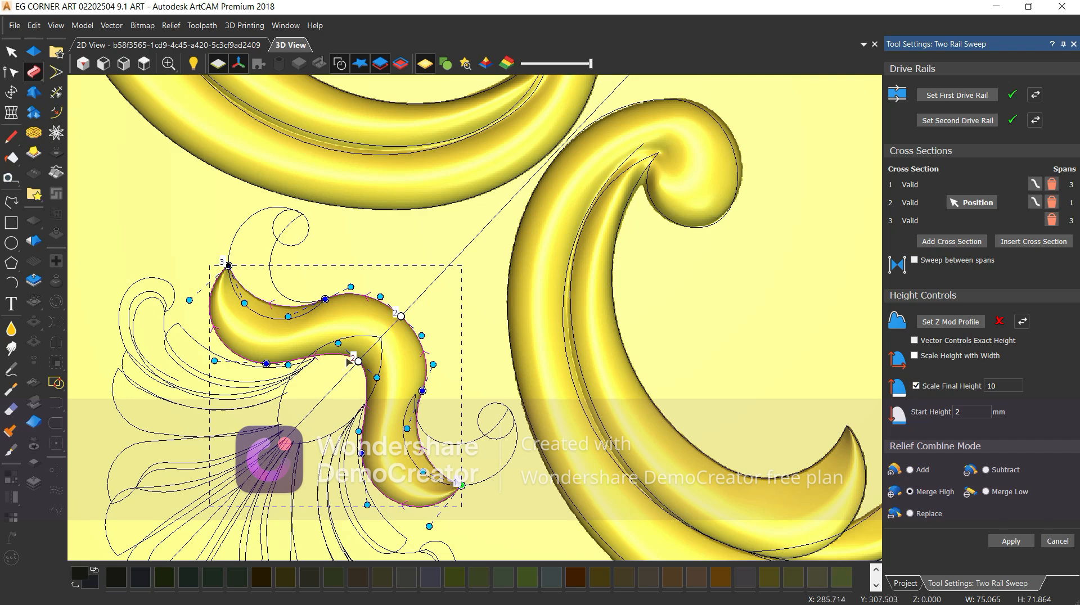
middle_drag(334, 371, 364, 361)
click(387, 276)
scroll(393, 315, down, 2)
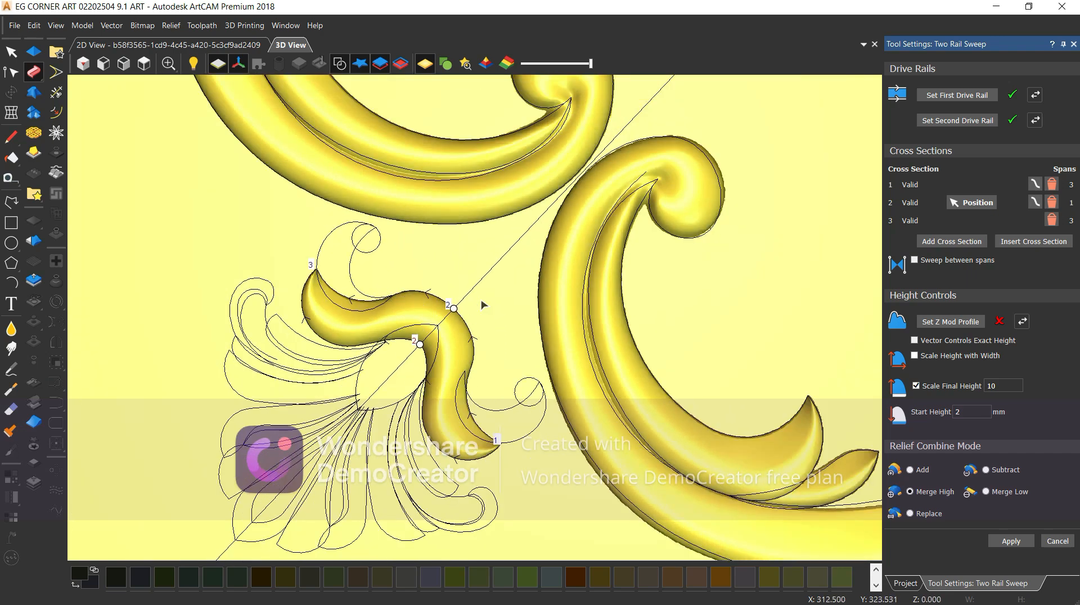
scroll(439, 319, up, 3)
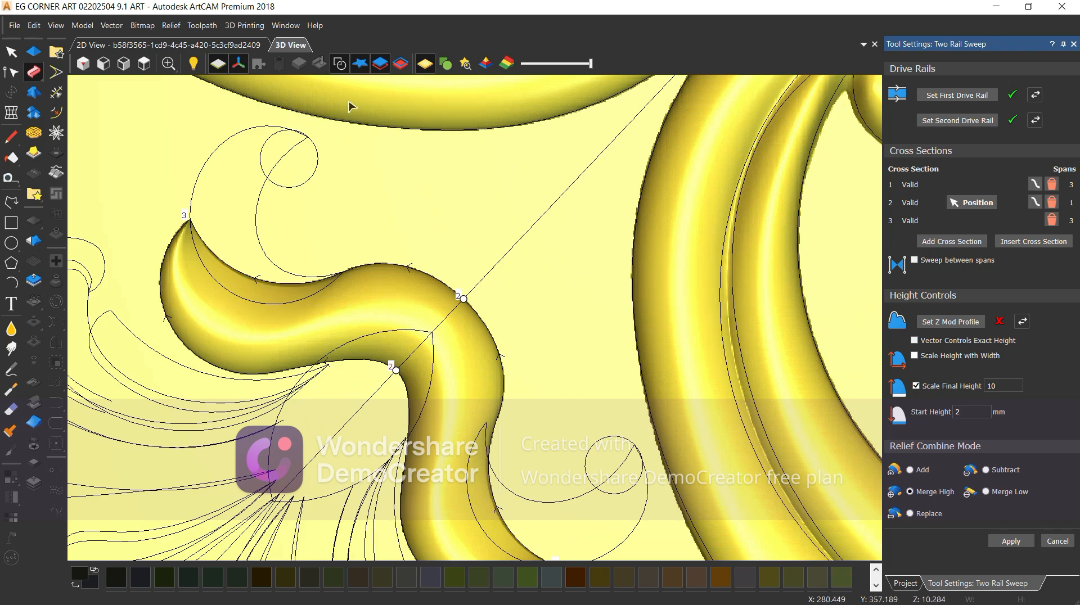
click(339, 64)
drag(404, 294, 482, 311)
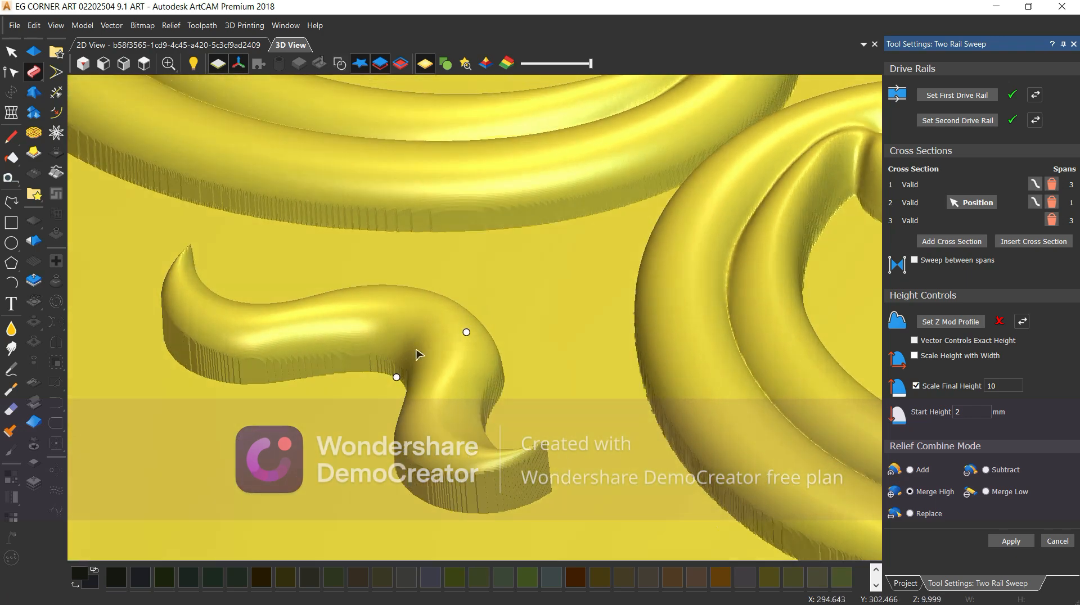
click(144, 64)
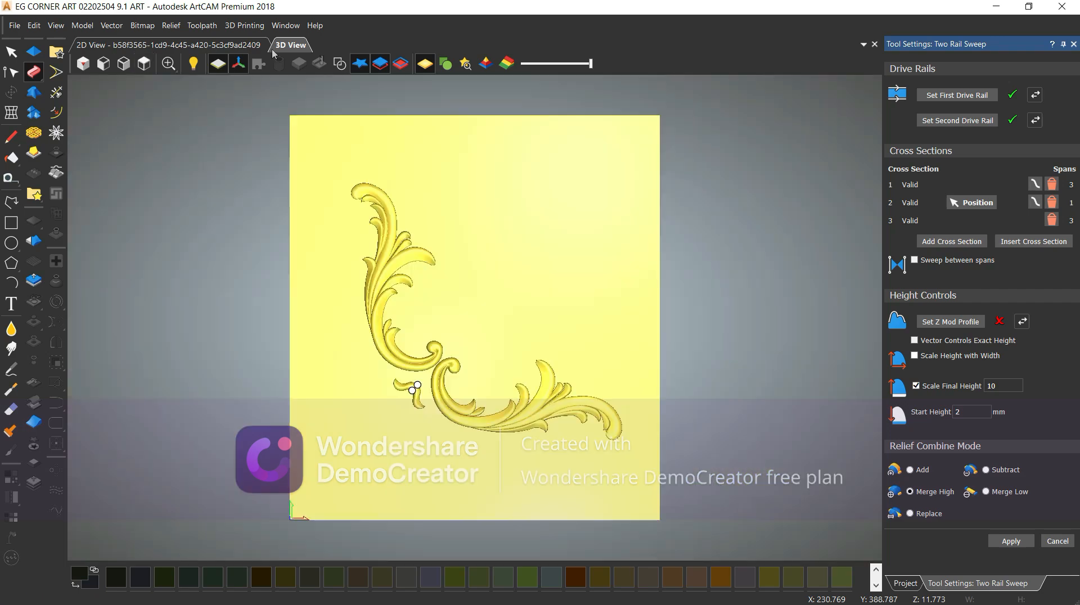
click(347, 63)
scroll(412, 396, up, 5)
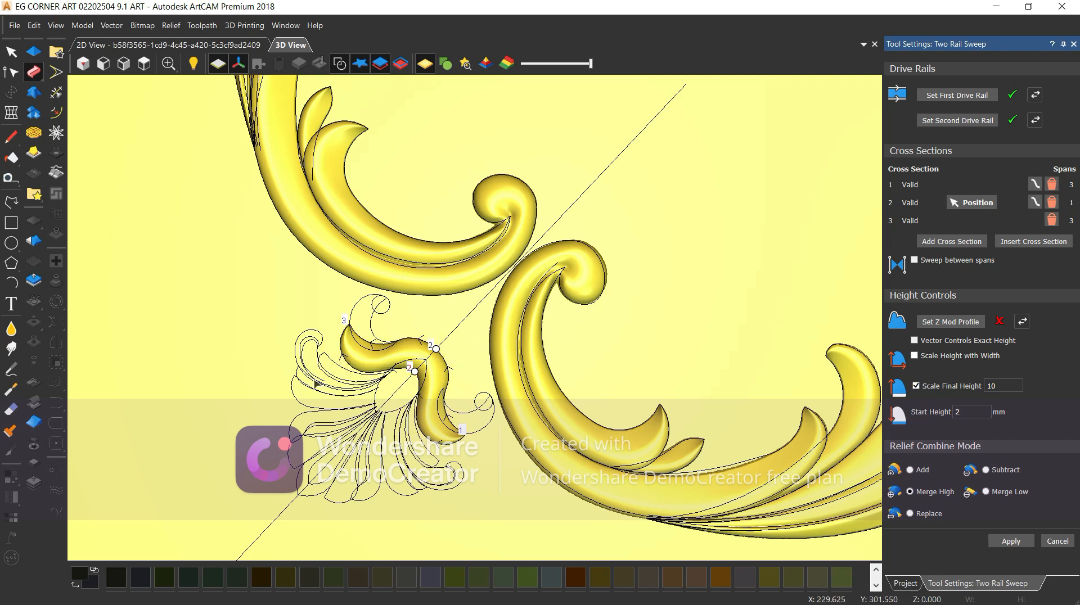
scroll(470, 277, down, 3)
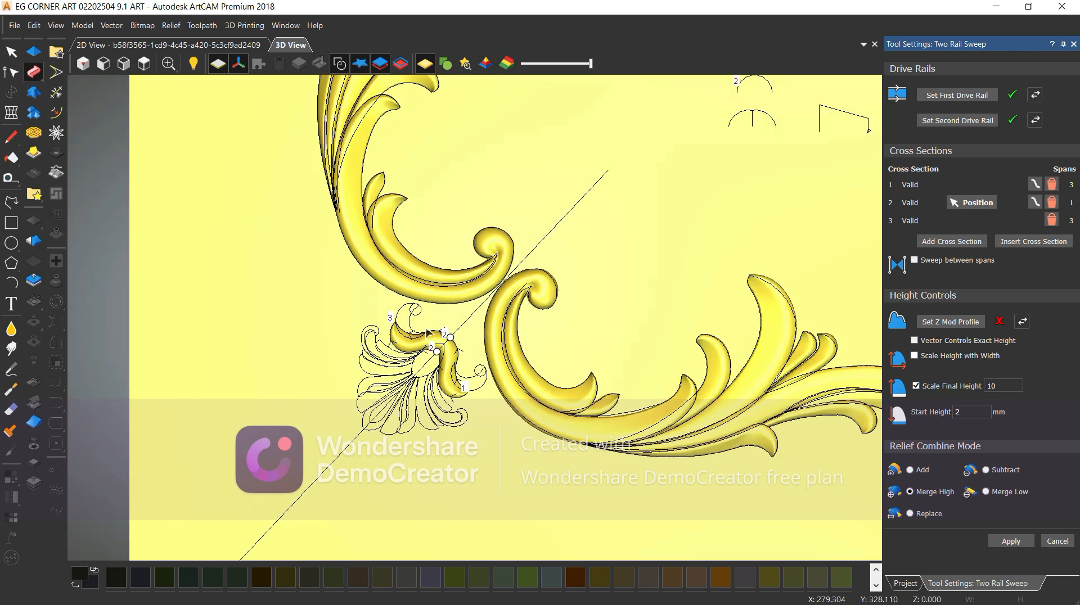
scroll(429, 333, up, 3)
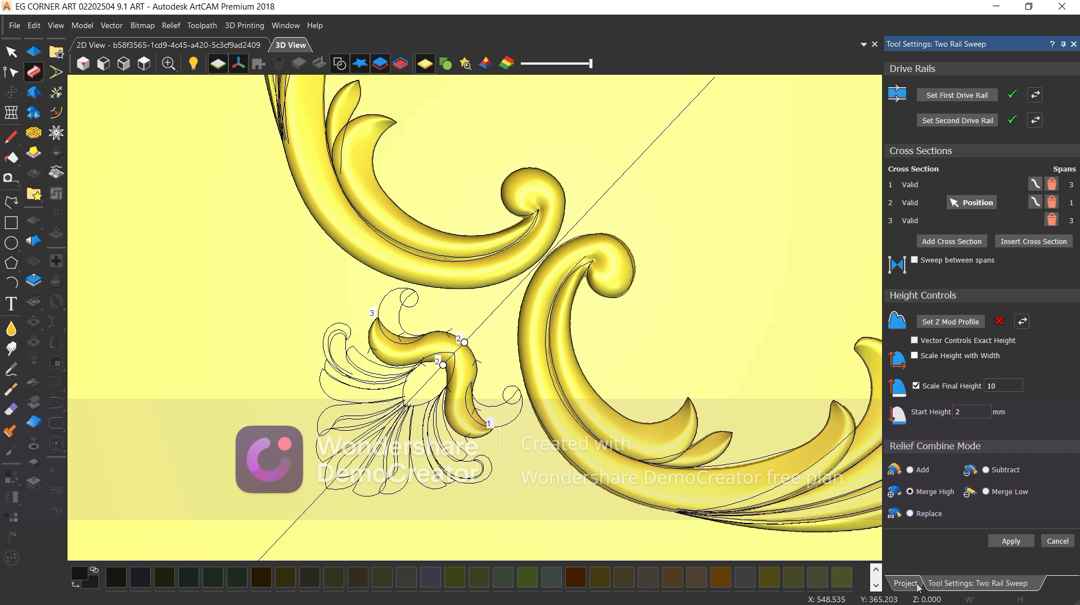
click(875, 18)
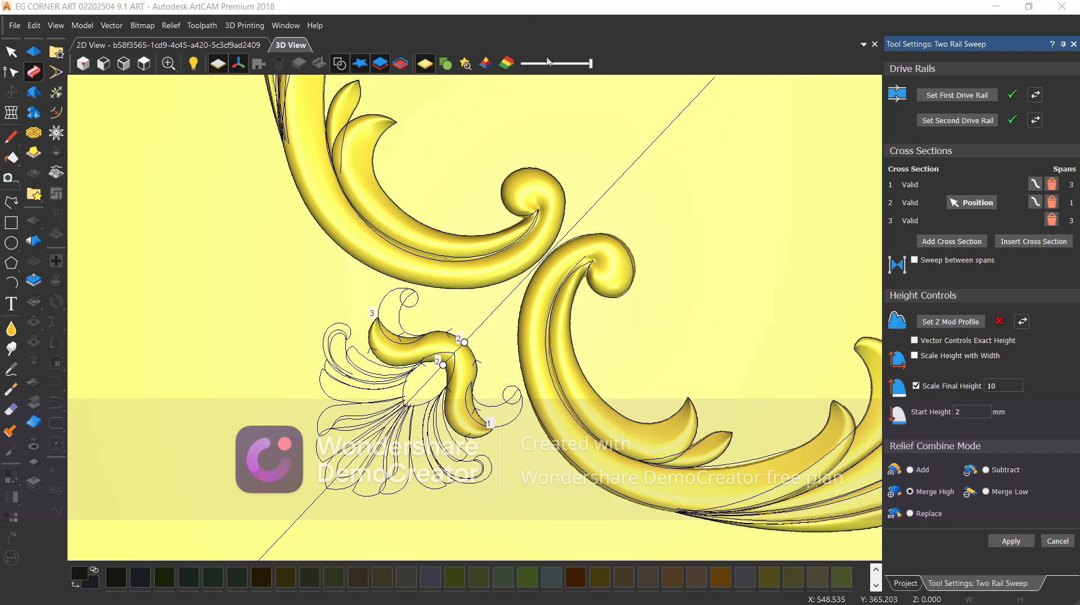
mouse_move(1046, 572)
mouse_down()
mouse_move(885, 538)
mouse_move(919, 599)
mouse_move(1040, 577)
mouse_up()
mouse_move(930, 568)
mouse_down()
mouse_move(905, 561)
mouse_move(896, 598)
mouse_move(935, 559)
mouse_up()
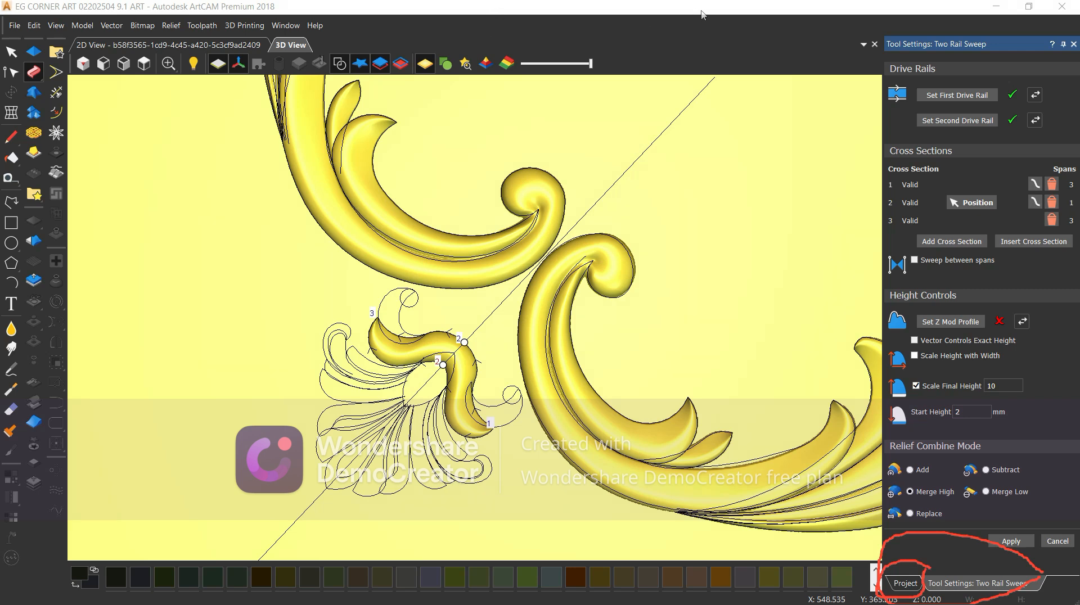
click(826, 20)
click(826, 20)
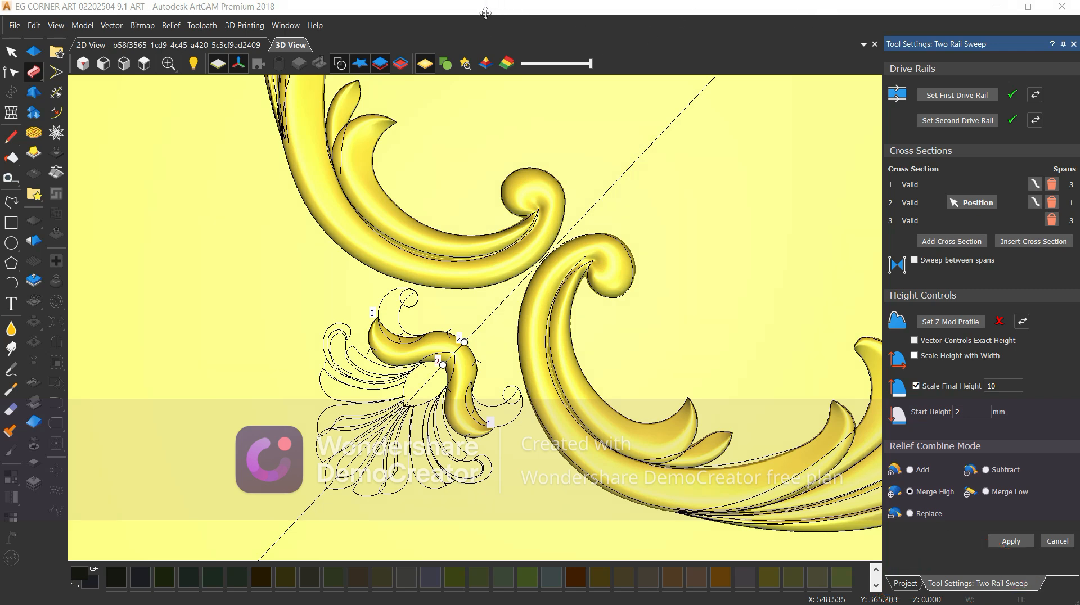
- Add another front relief layer above Relief Layer 10 and make it active
click(905, 583)
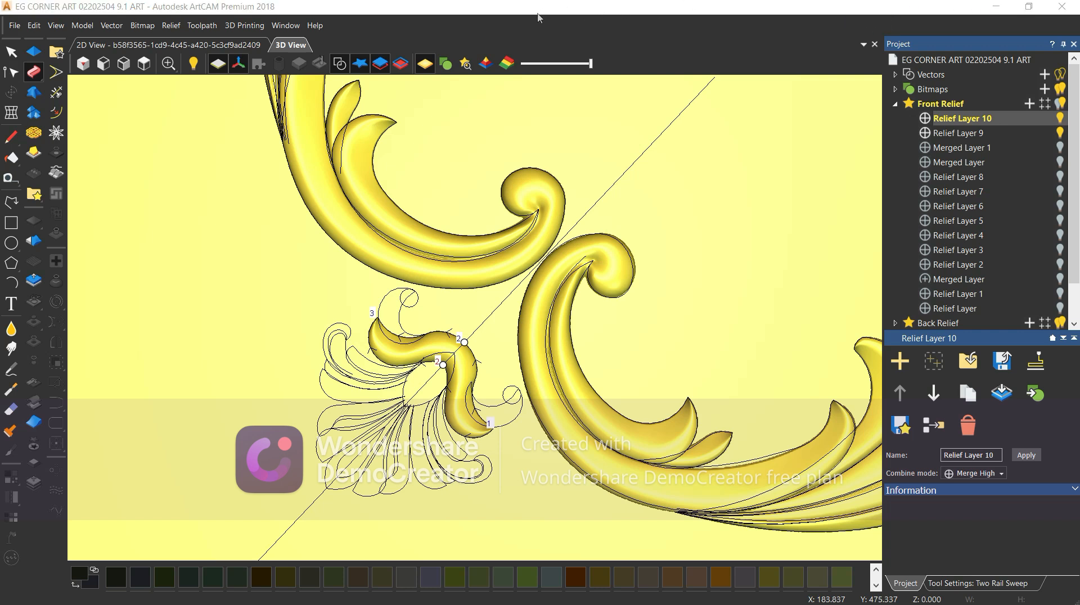
mouse_move(42, 49)
mouse_down()
mouse_move(23, 85)
mouse_move(48, 58)
mouse_up()
click(831, 17)
click(1029, 105)
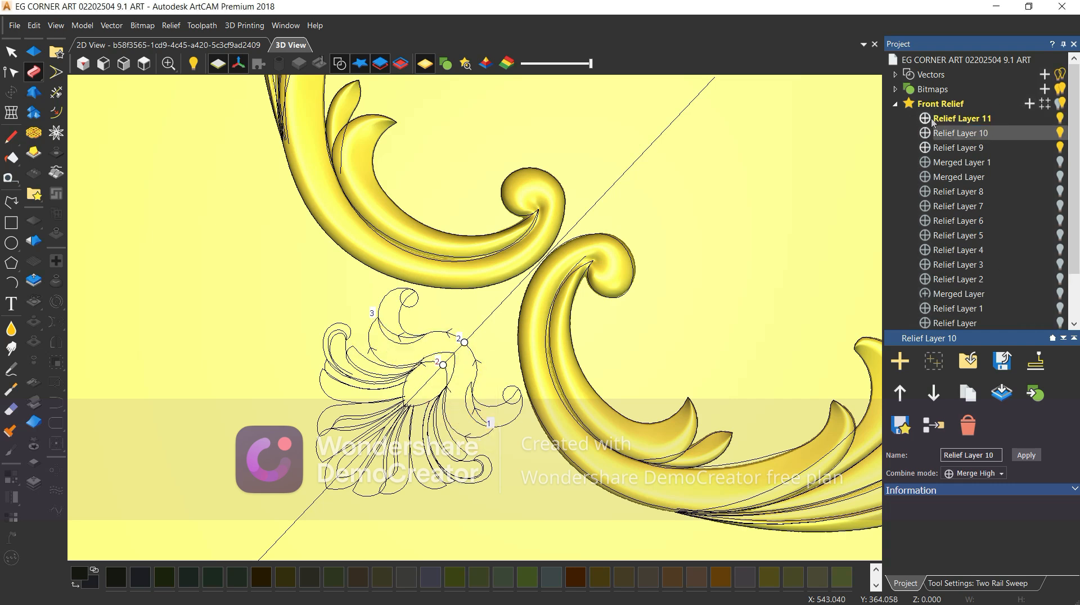
click(950, 118)
- Set the two edges of the curl at the band's upper end as the sweep's drive rails and remove the third cross section
click(998, 583)
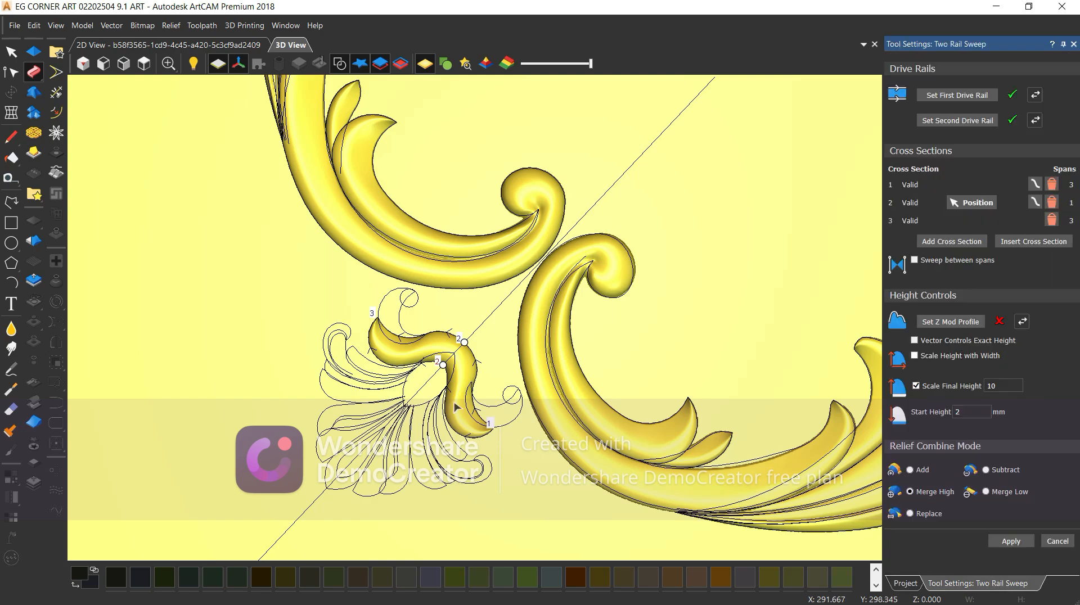
scroll(447, 322, up, 3)
shift+click(424, 328)
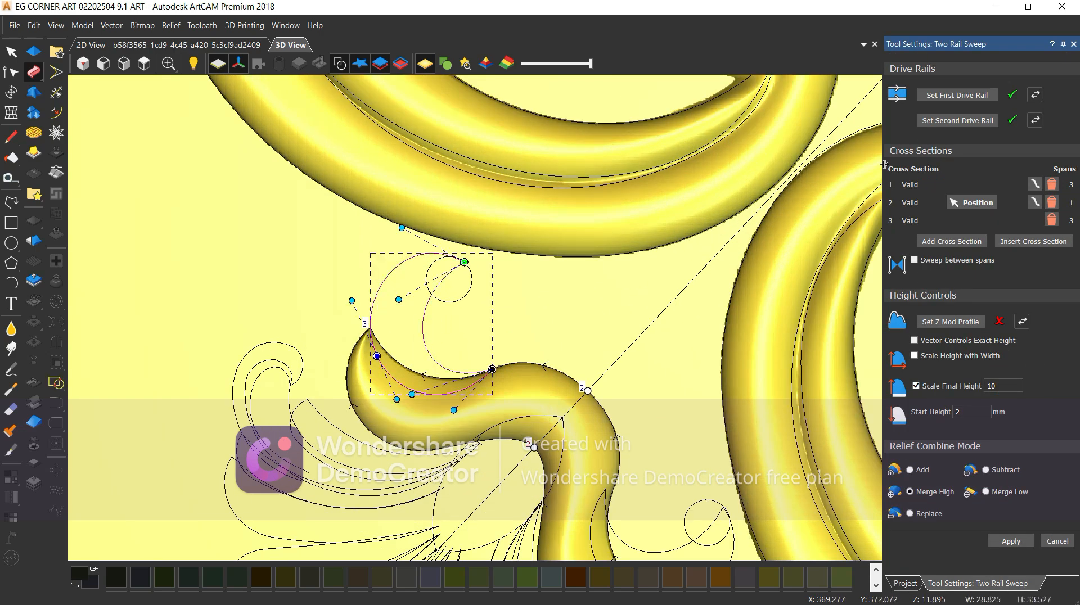
click(1051, 220)
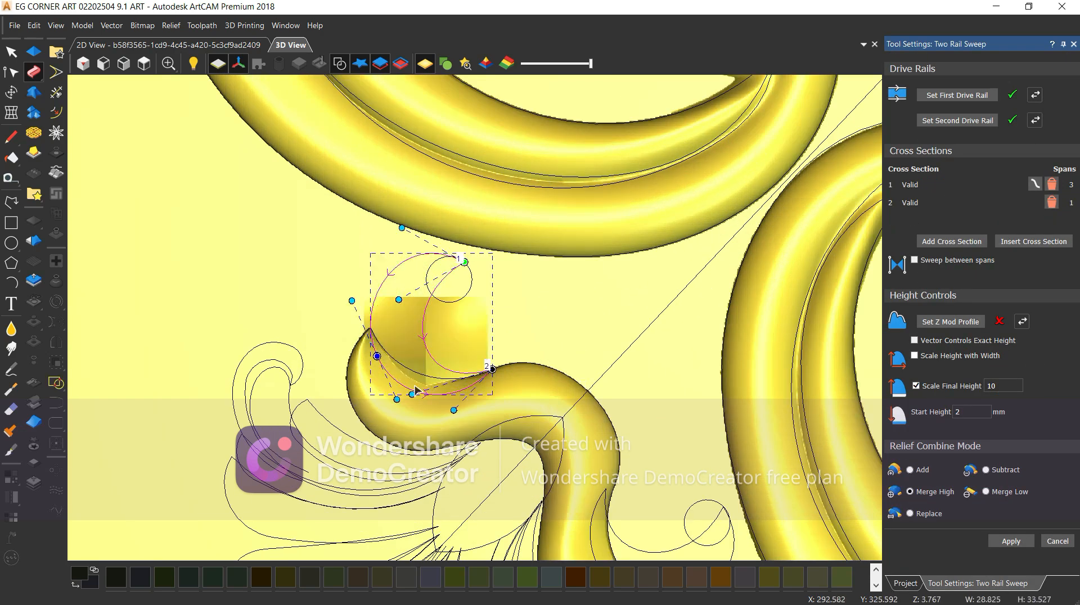
scroll(495, 392, down, 2)
drag(495, 392, 513, 368)
scroll(463, 343, up, 3)
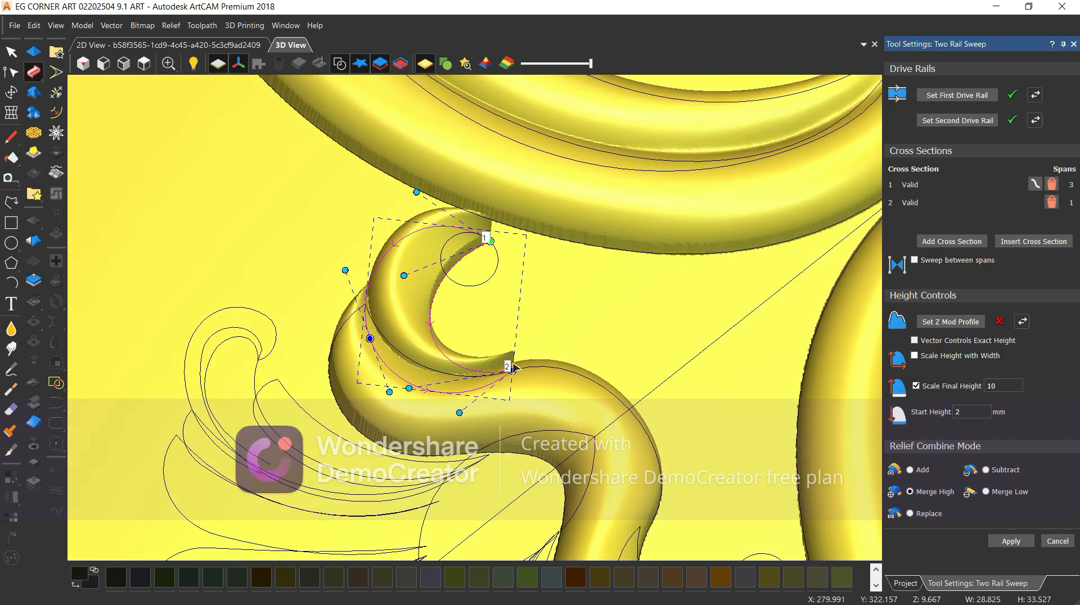
- Set the sloped-top vector beside the cross-section curves as the sweep's Z modulation profile
click(143, 61)
scroll(554, 298, up, 2)
drag(583, 291, 568, 311)
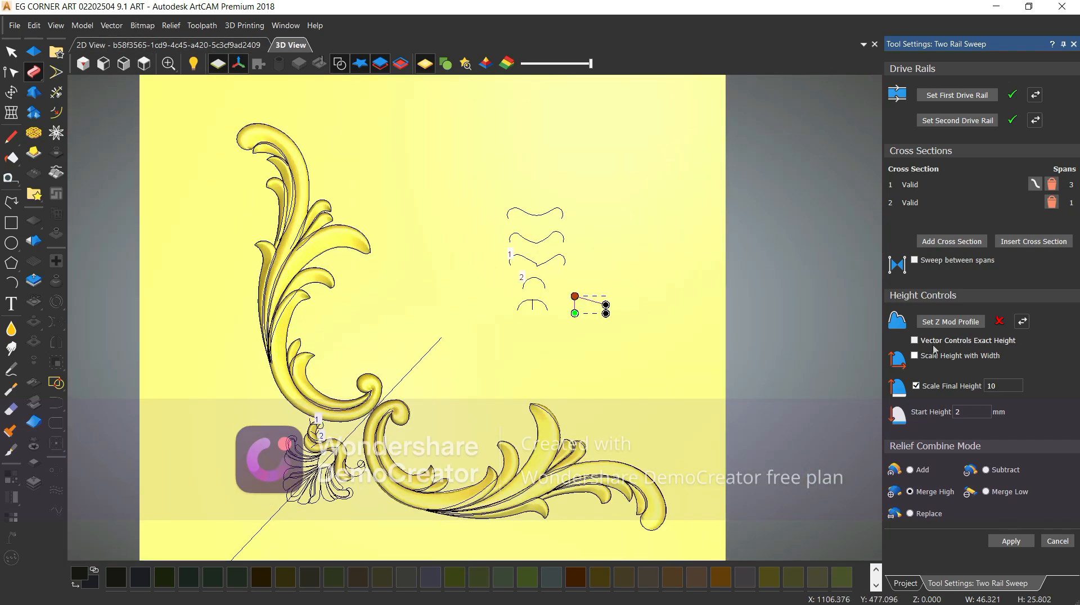
click(951, 322)
scroll(303, 453, up, 2)
scroll(384, 514, up, 2)
drag(384, 514, 394, 479)
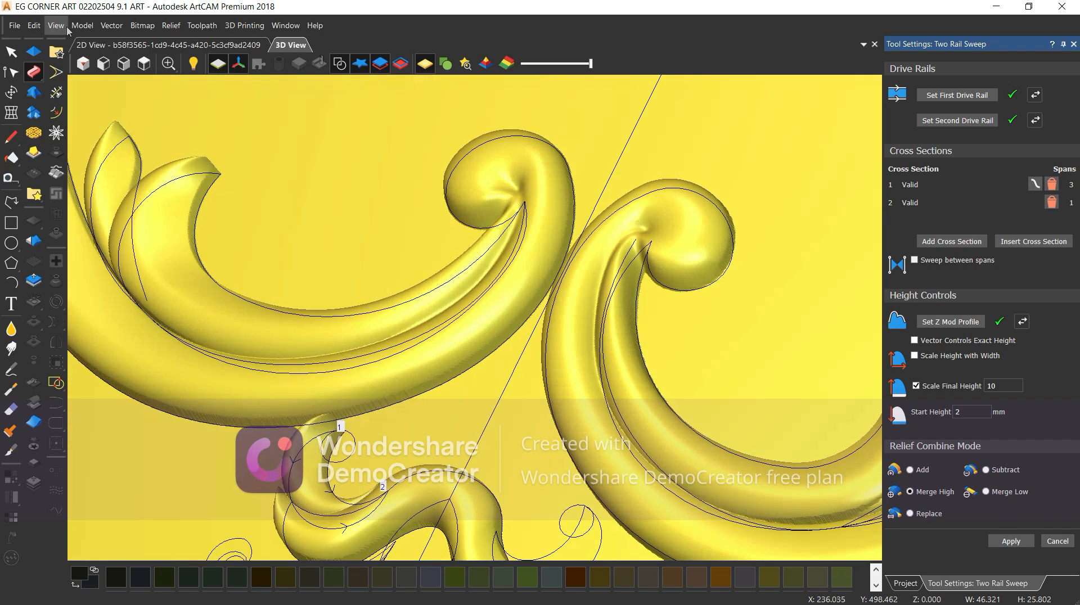
- Sweep the uppermost short leaf of the palmette, just below the S-shaped band, using its two edge curves as drive rails
click(144, 62)
scroll(368, 375, up, 4)
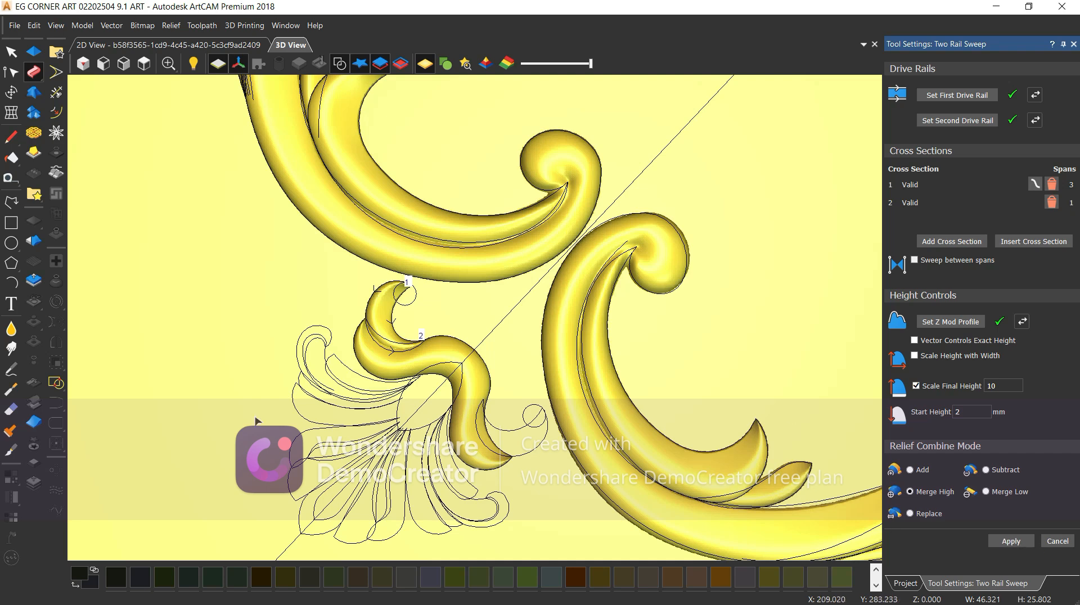
scroll(331, 374, up, 4)
click(364, 374)
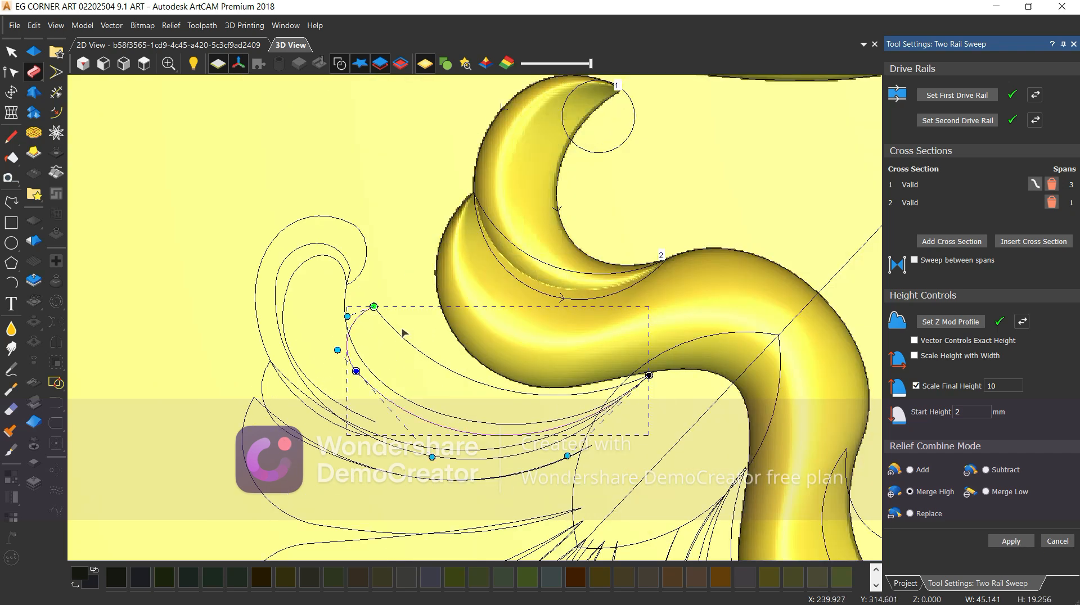
click(970, 92)
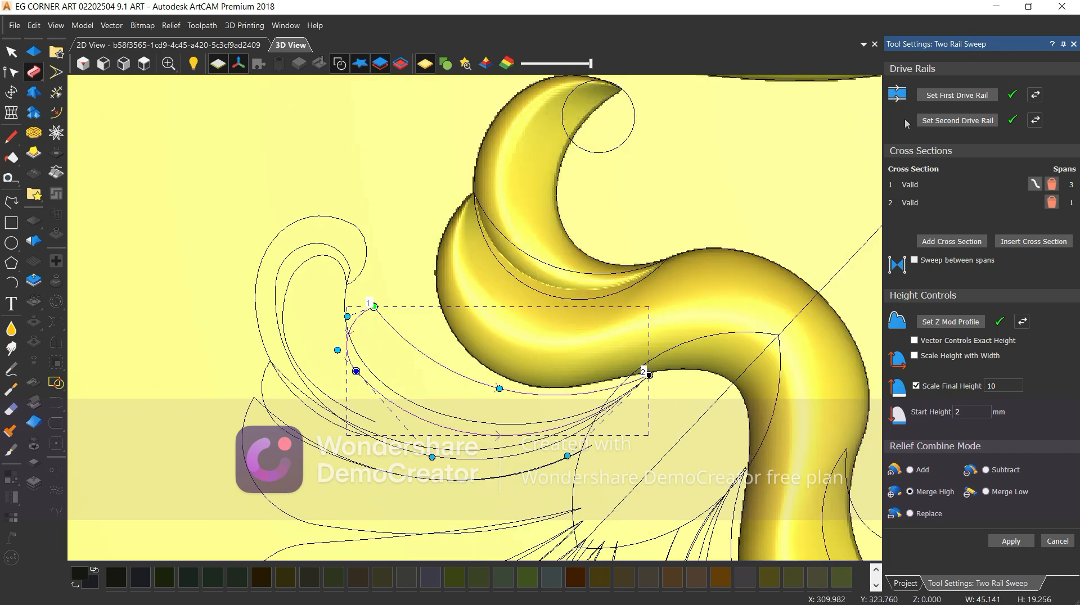
middle_drag(637, 435, 554, 397)
click(144, 64)
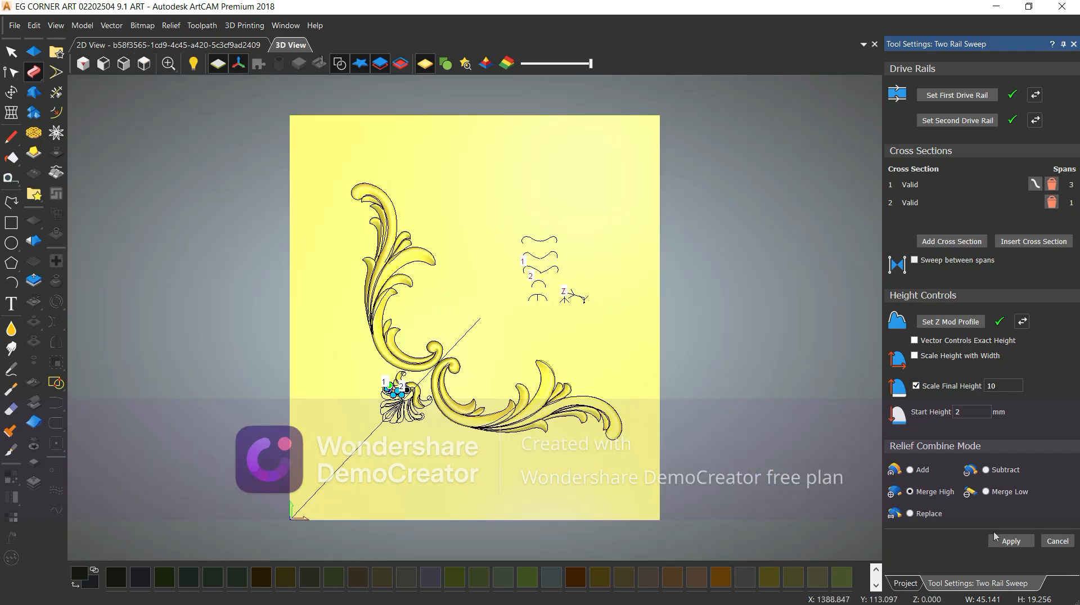
- Sweep the curled leaf outside the short one, using its inner and outer edge curves as drive rails
scroll(380, 383, up, 4)
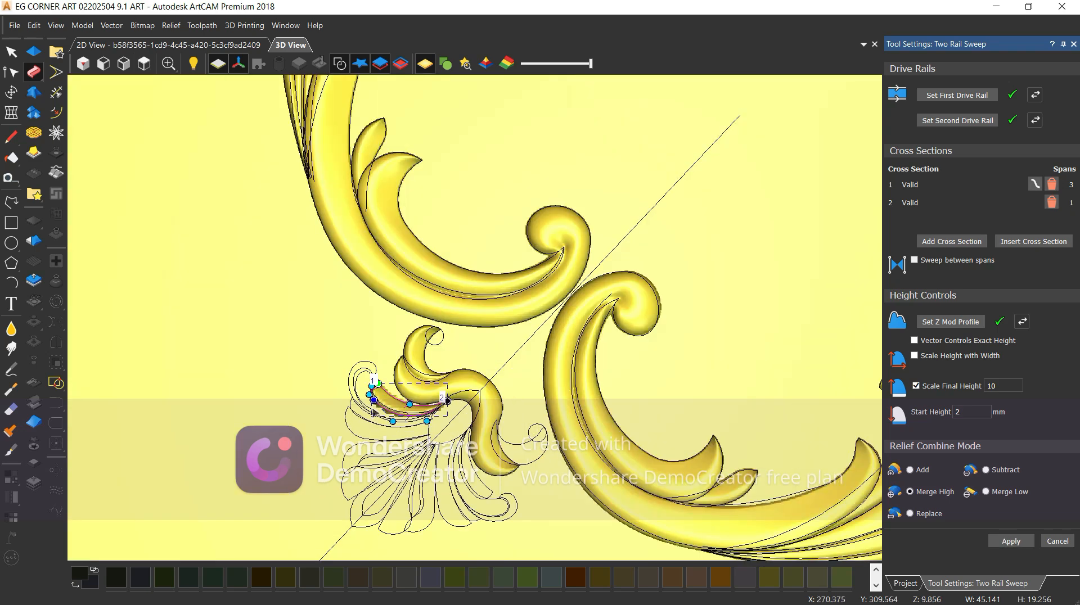
click(325, 350)
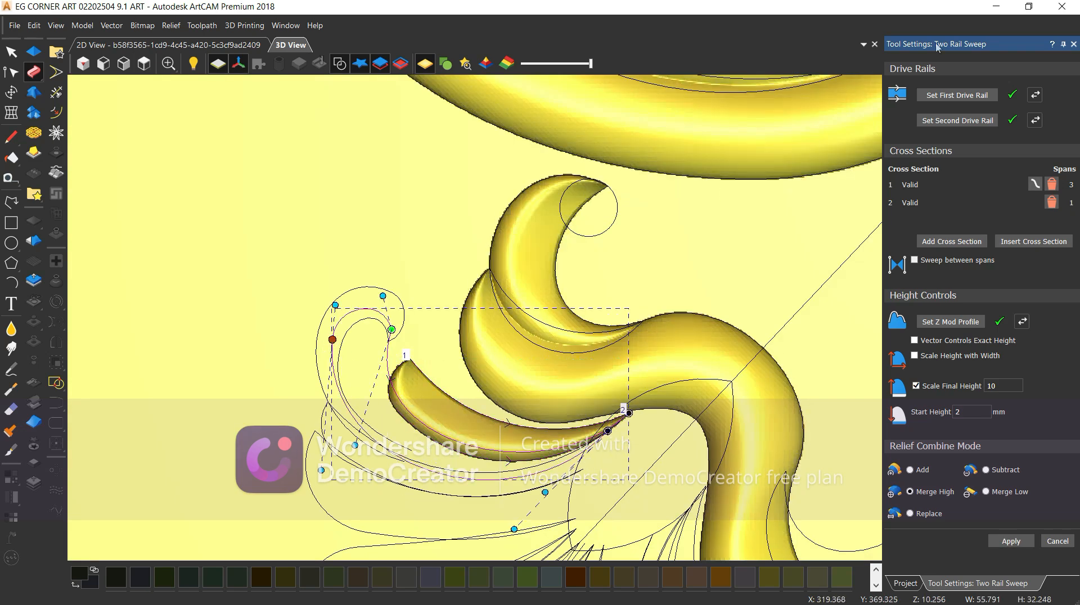
click(945, 97)
key(Return)
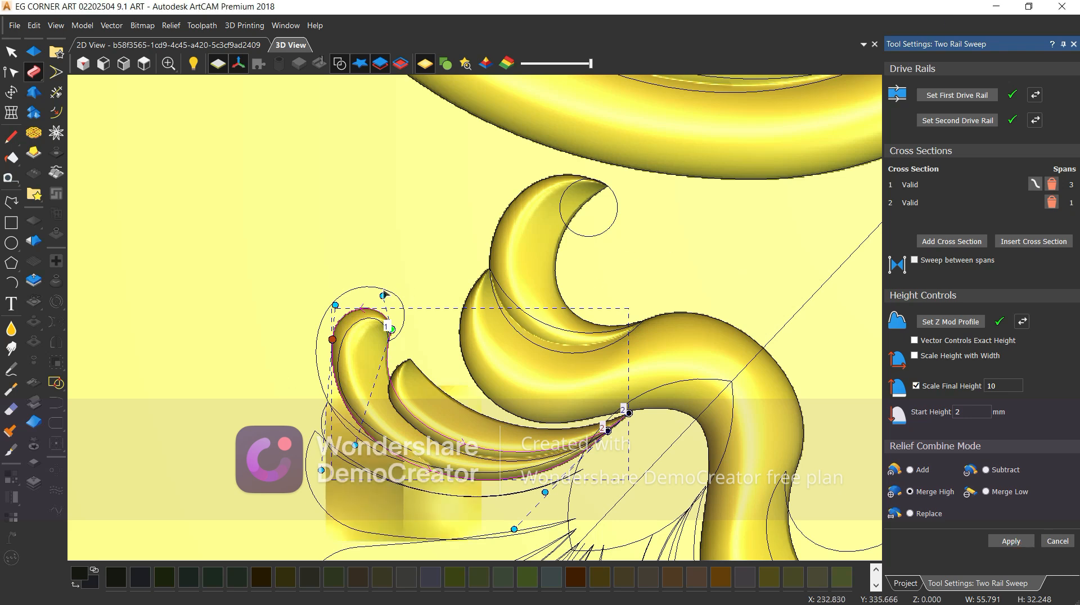
- Set the two curves around the curled leaf's tip as drive rails and sweep its outer rim
scroll(377, 318, up, 2)
shift+click(371, 321)
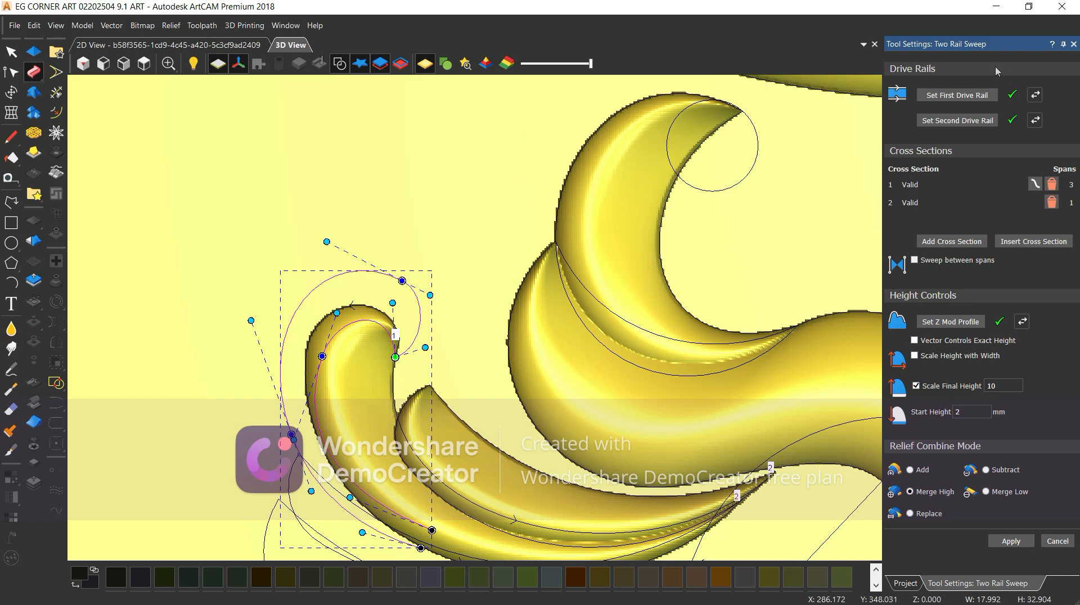
scroll(391, 351, down, 2)
scroll(394, 360, up, 4)
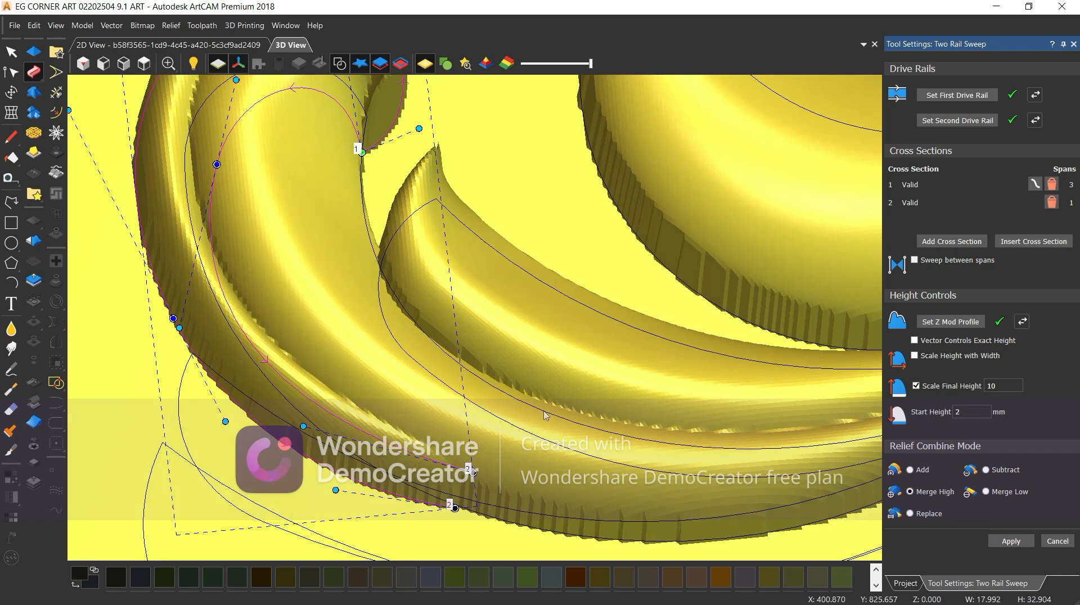
scroll(540, 415, down, 4)
drag(477, 416, 485, 320)
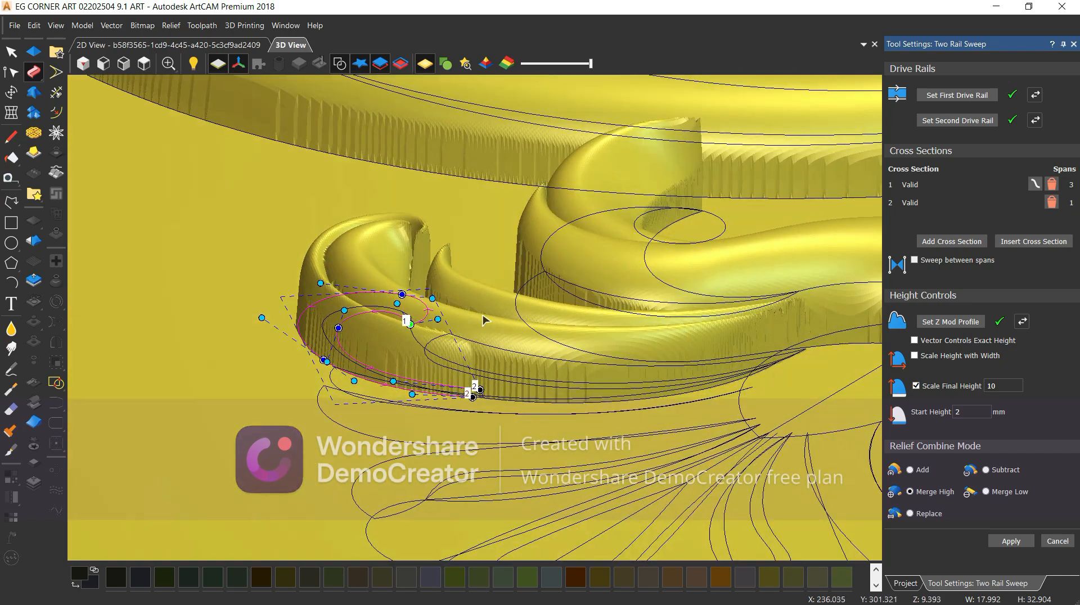
- Try the rim sweep with the Z modulation profile reversed and restore the profile's original direction
drag(441, 272, 545, 251)
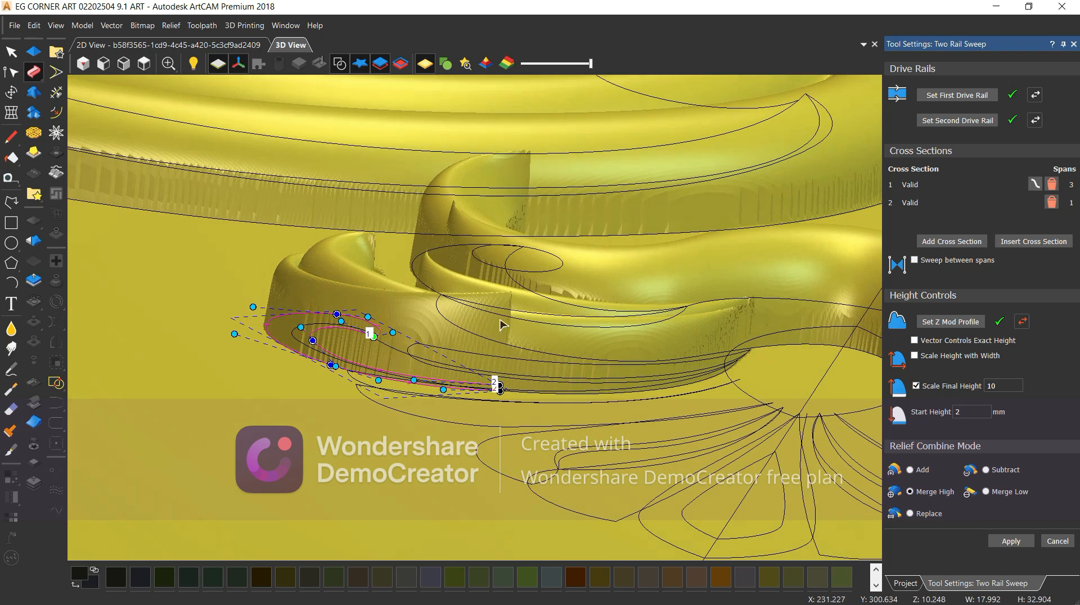
drag(376, 262, 768, 308)
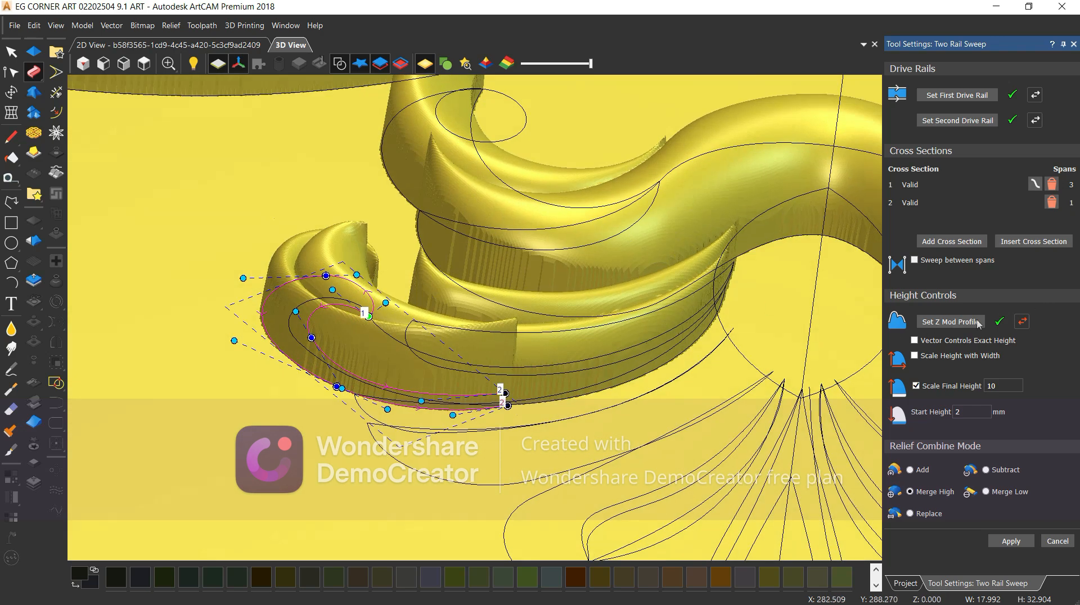
click(1021, 322)
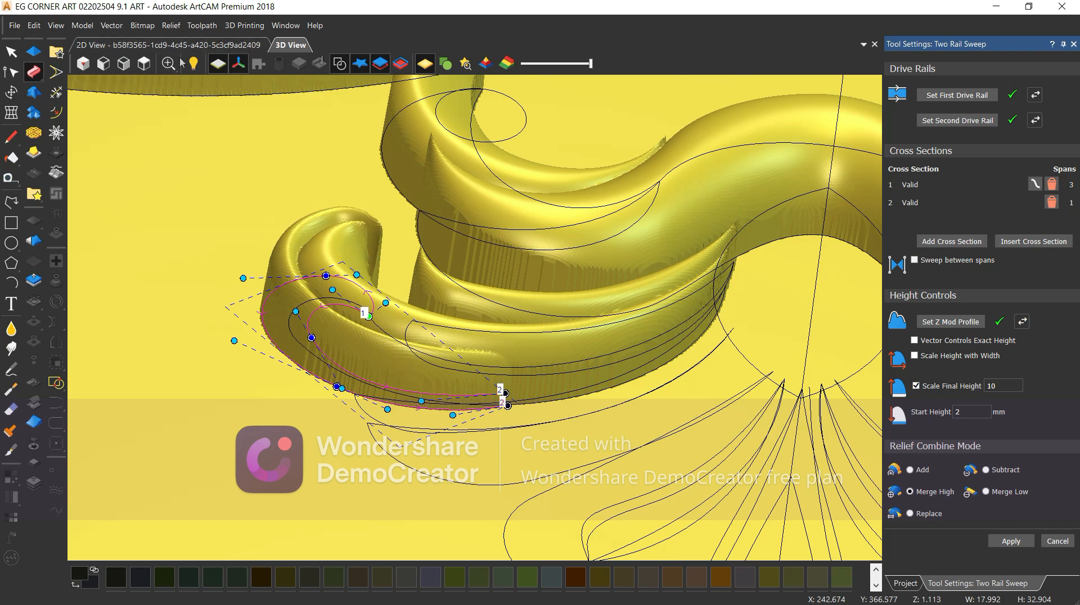
- Sweep the narrow leaf directly beneath the curled one, using its upper and lower edge curves as drive rails
click(144, 63)
scroll(400, 378, up, 5)
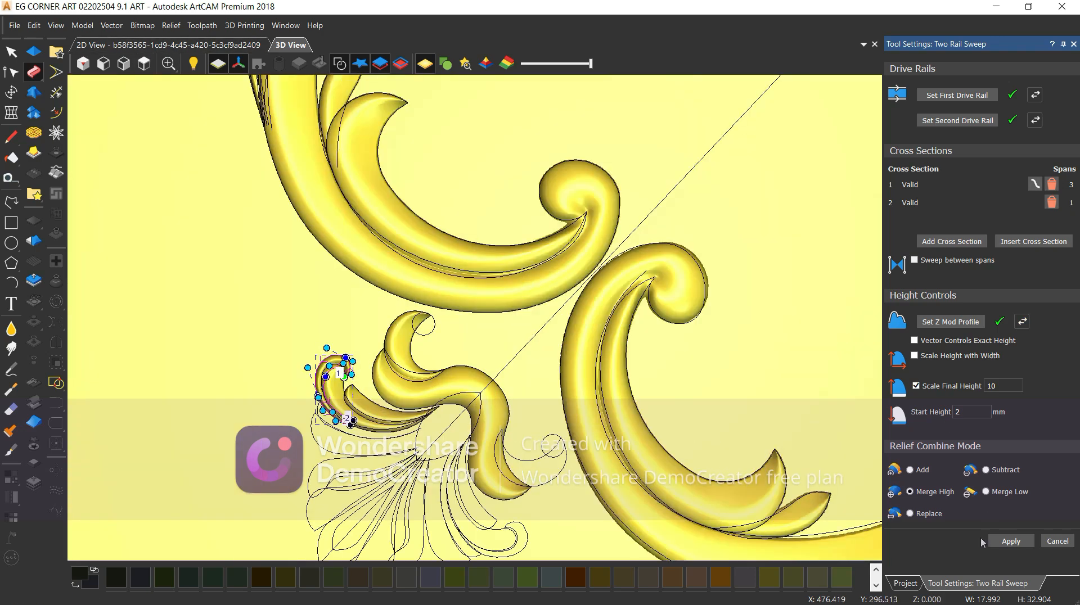
scroll(364, 416, up, 4)
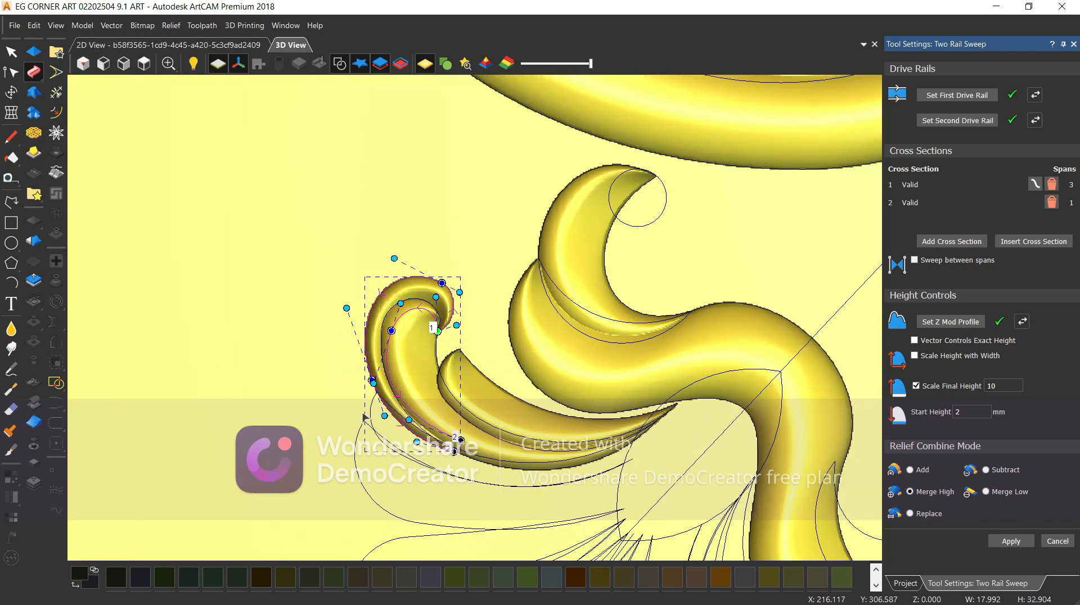
click(372, 419)
shift+click(399, 418)
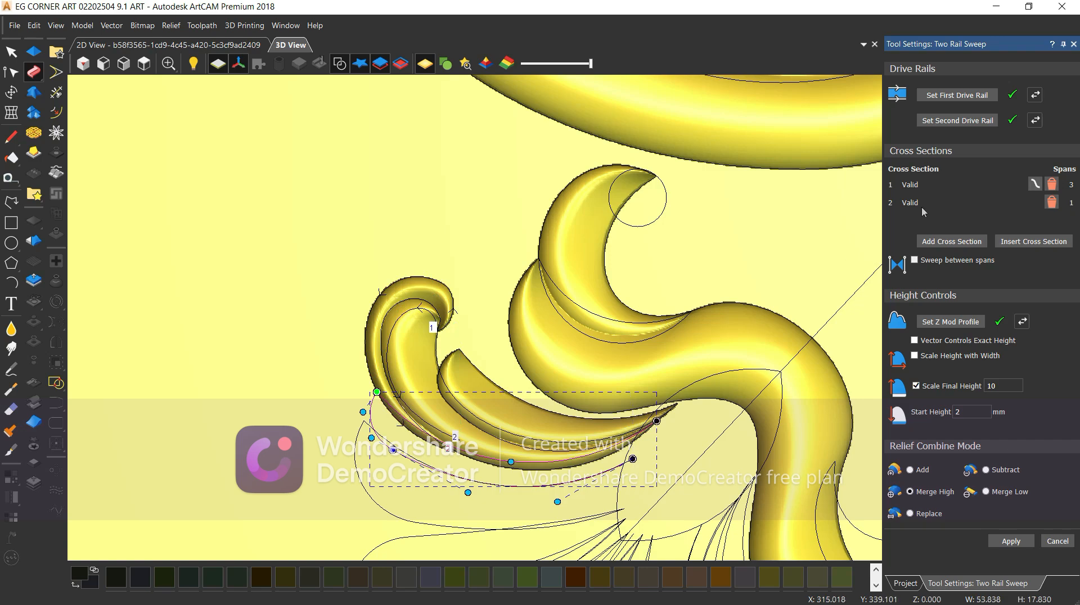
click(969, 96)
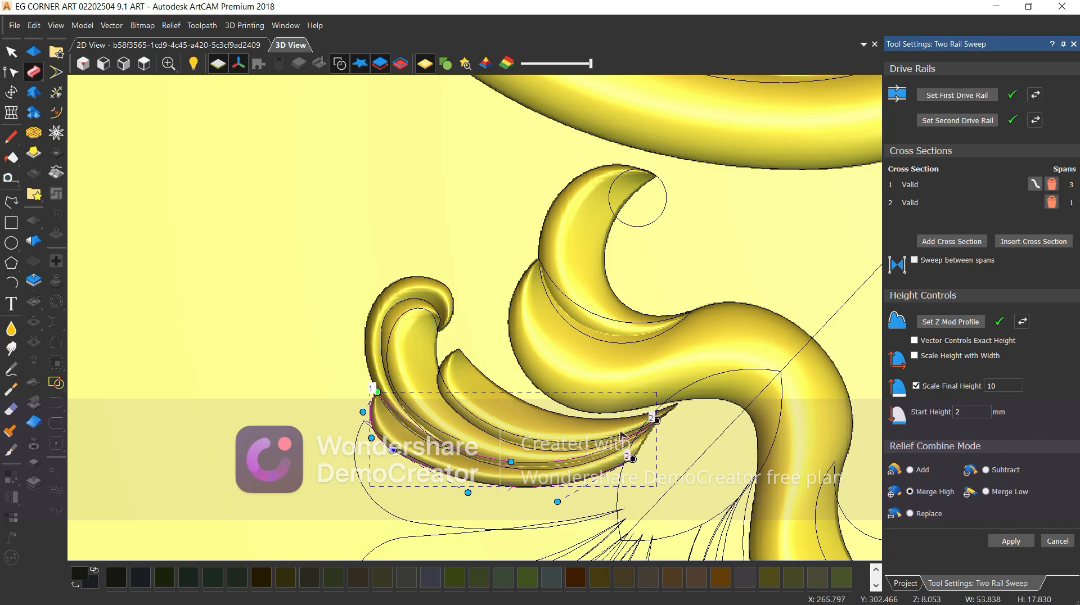
middle_drag(623, 435, 652, 290)
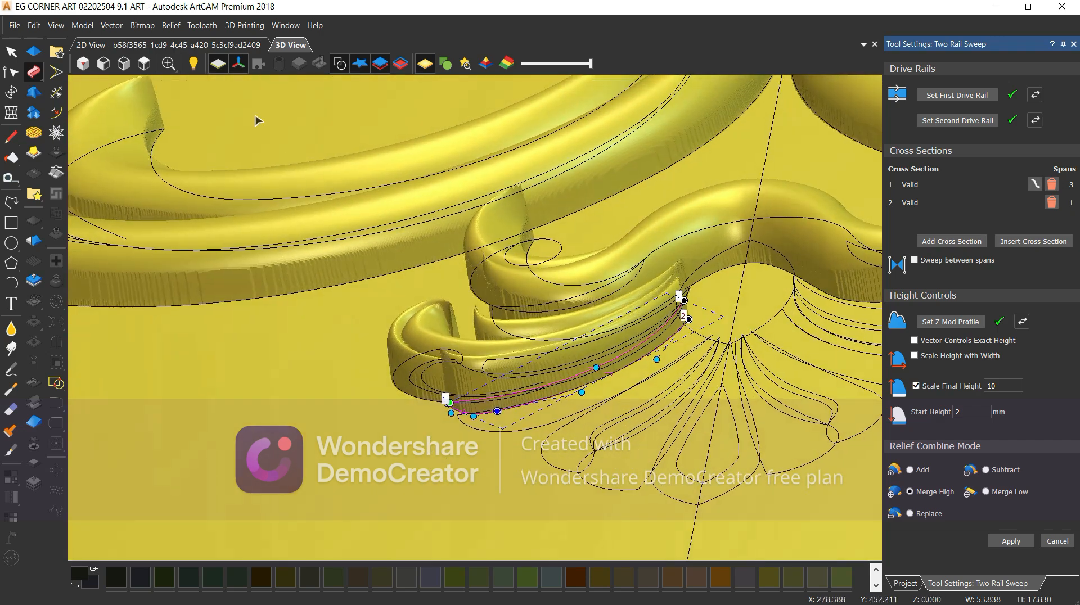
- Sweep the wider rounded leaf below the narrow one, using its upper and lower edge curves as drive rails
click(144, 64)
scroll(394, 394, up, 5)
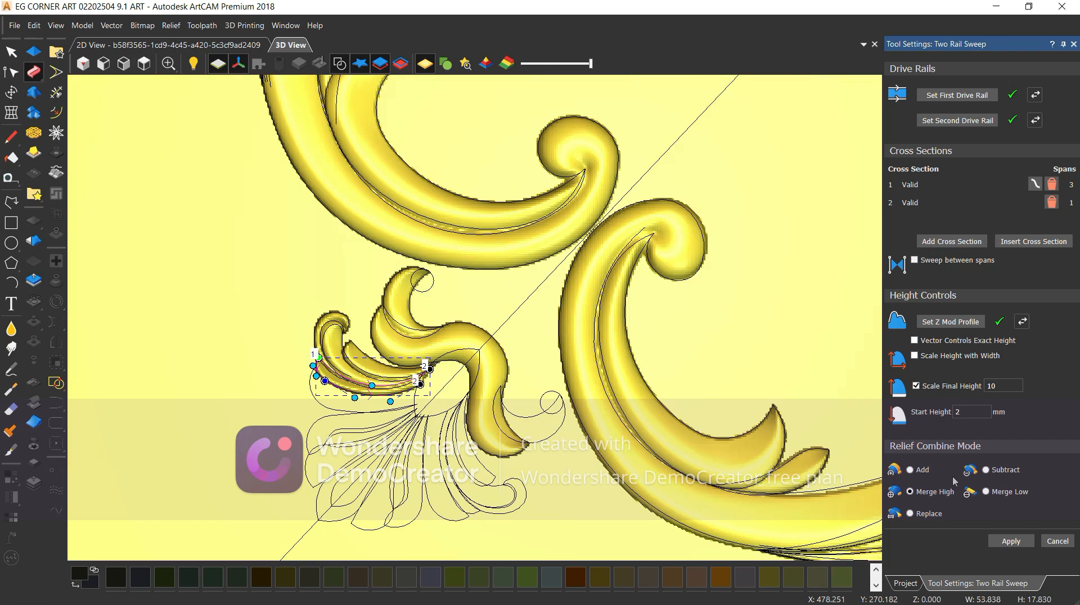
scroll(287, 418, up, 2)
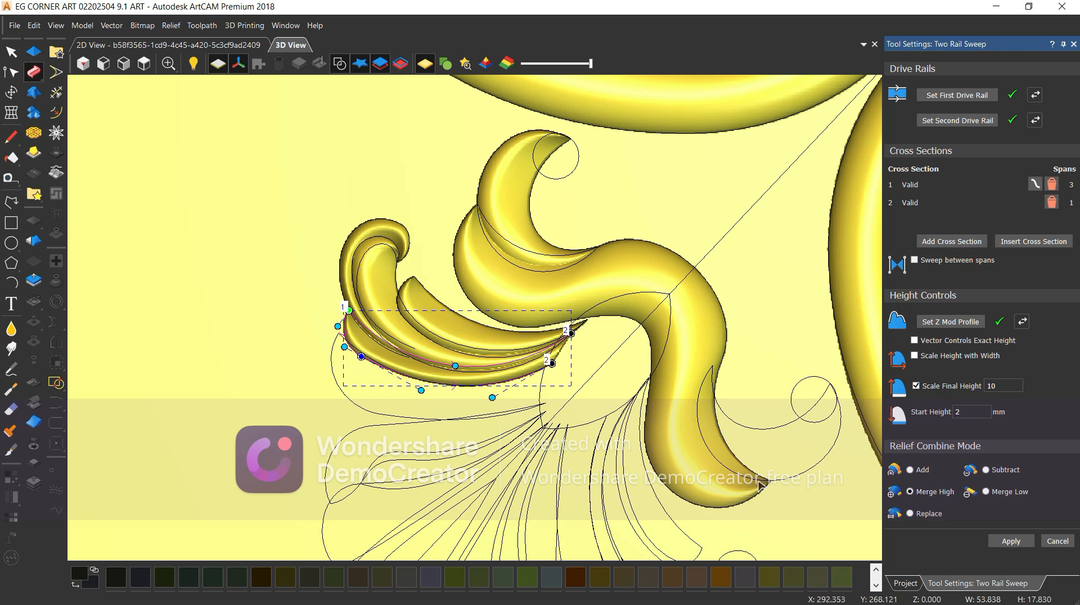
drag(336, 409, 336, 410)
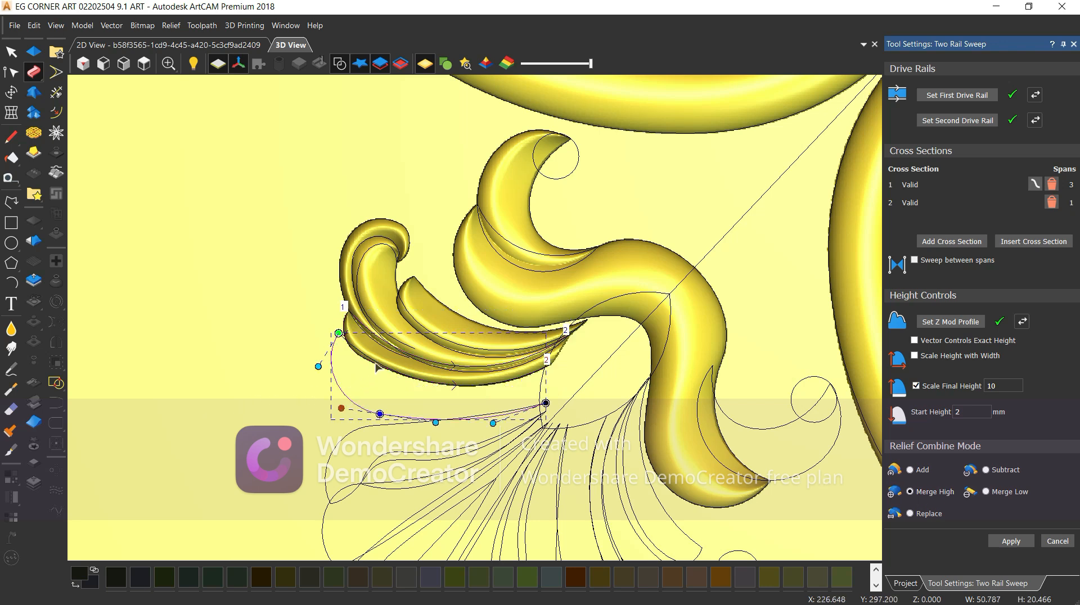
shift+click(380, 366)
click(981, 99)
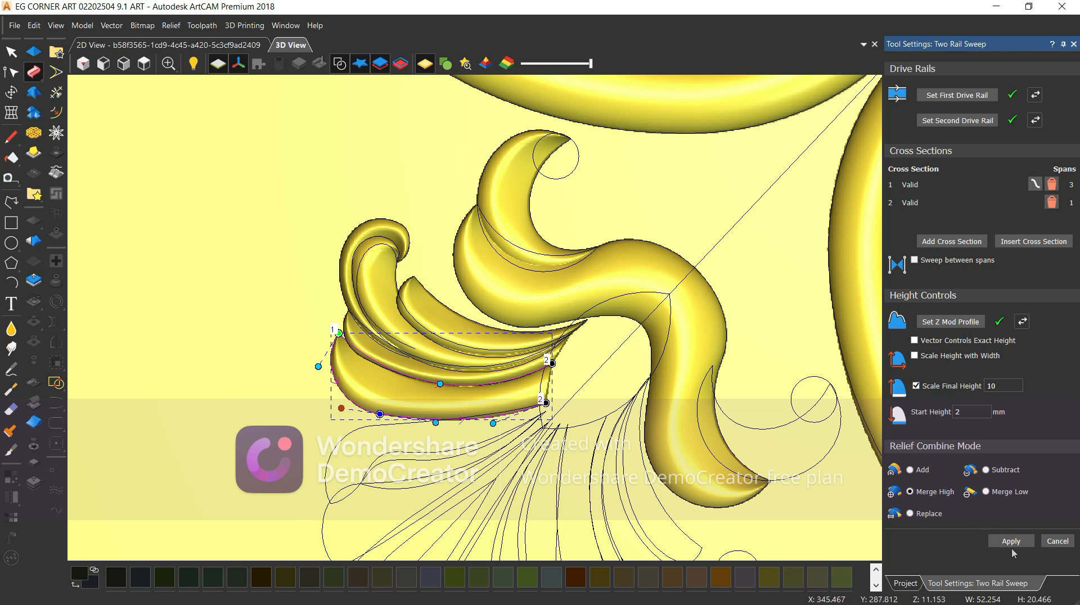
- Set the arched upper edge and wavy lower edge of the next palmette leaf as drive rails and apply the sweep
click(388, 468)
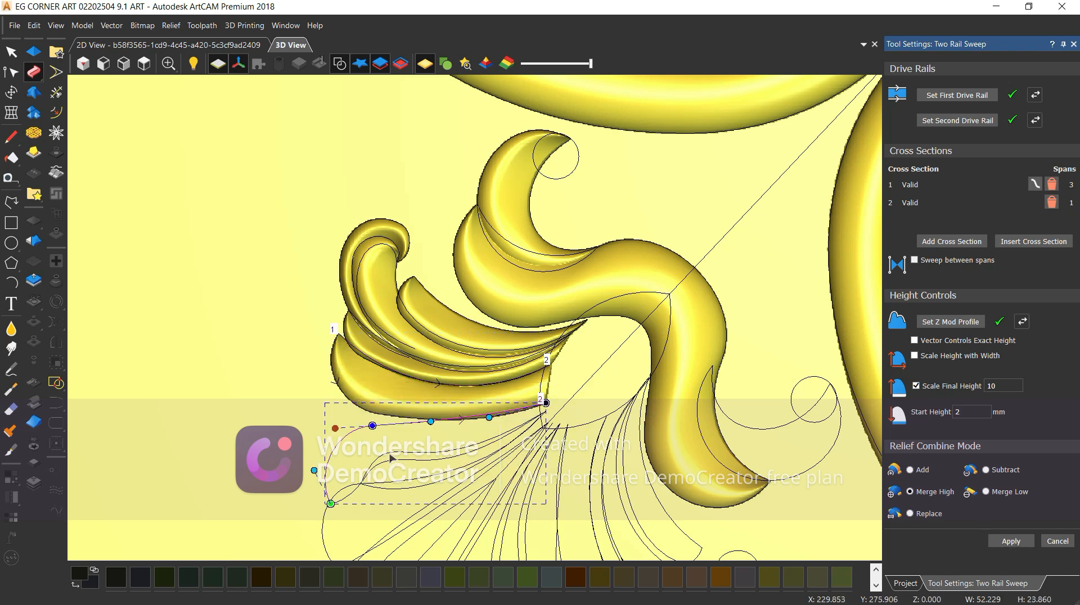
shift+click(390, 453)
scroll(343, 467, up, 2)
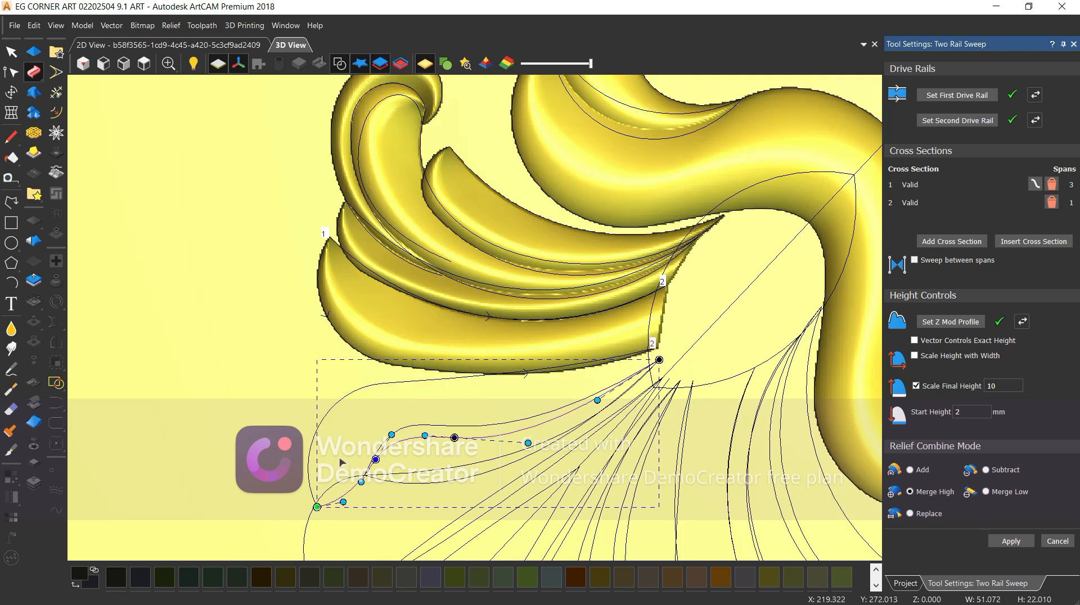
click(347, 500)
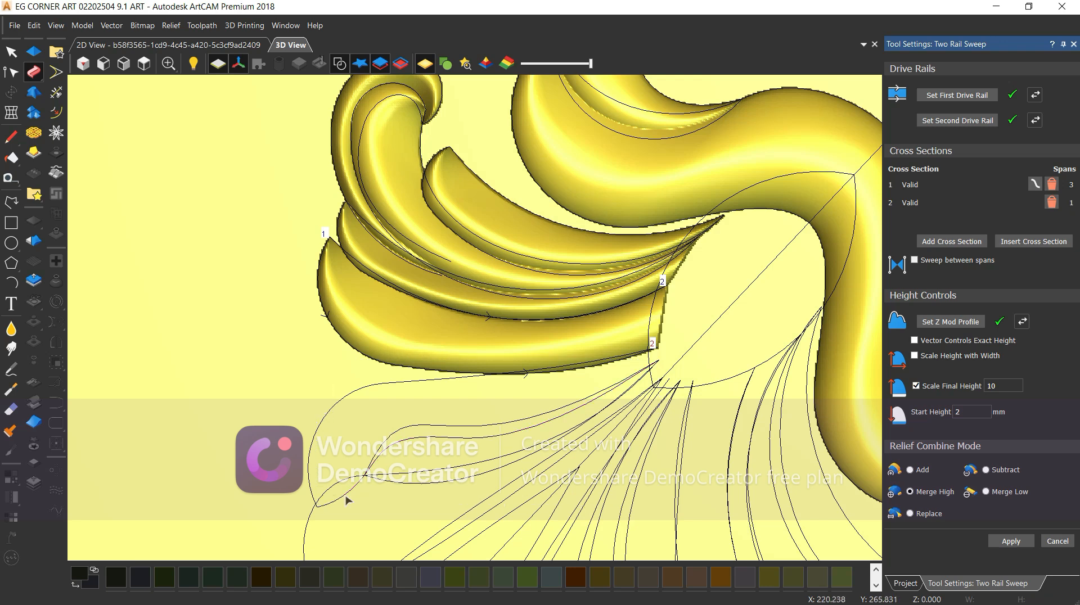
click(304, 424)
shift+click(347, 495)
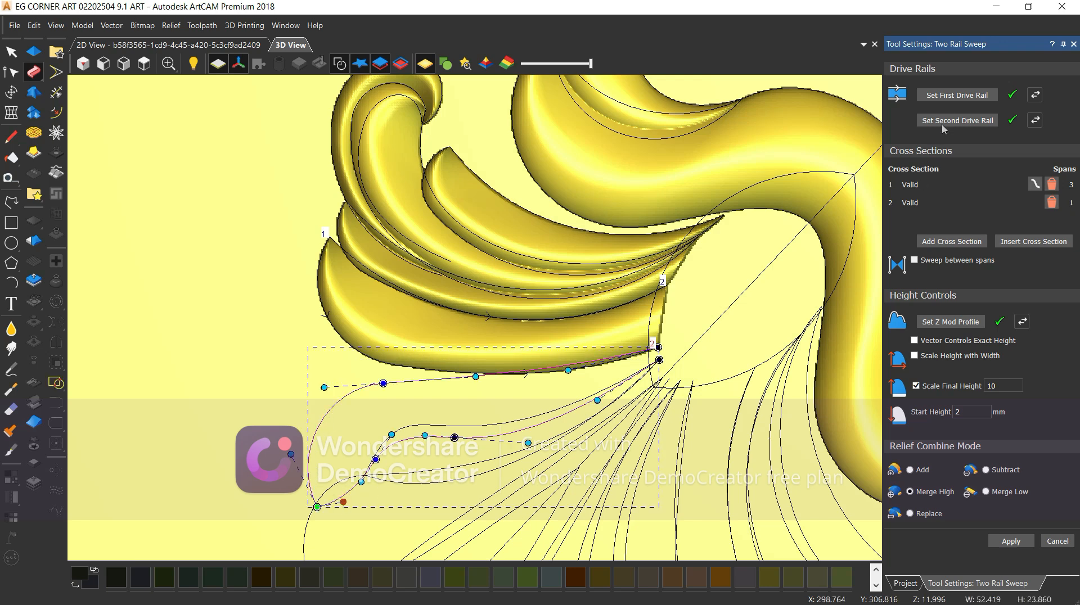
click(951, 97)
scroll(420, 407, down, 2)
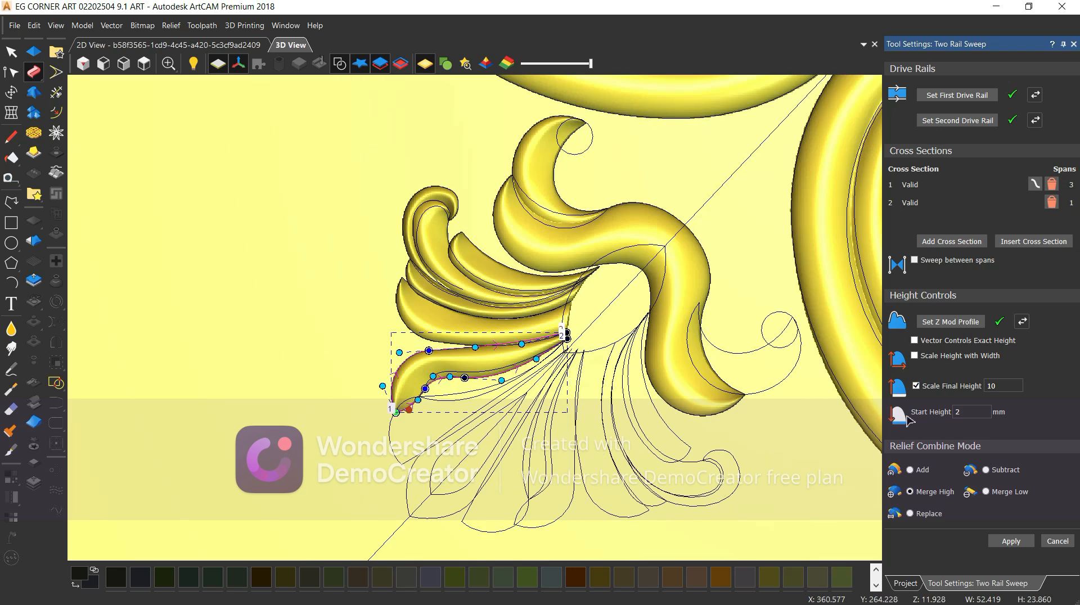
click(1024, 542)
- Sweep the slim leaf tucked under the wavy one and the pointed leaf below it, using their edge curves as drive rails
scroll(436, 372, up, 2)
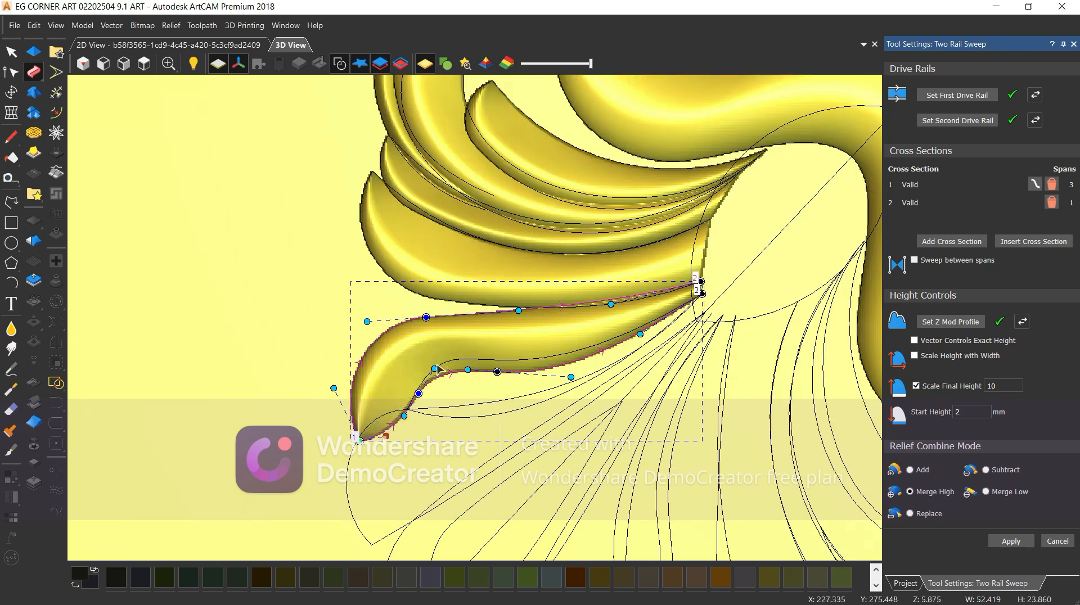
click(449, 366)
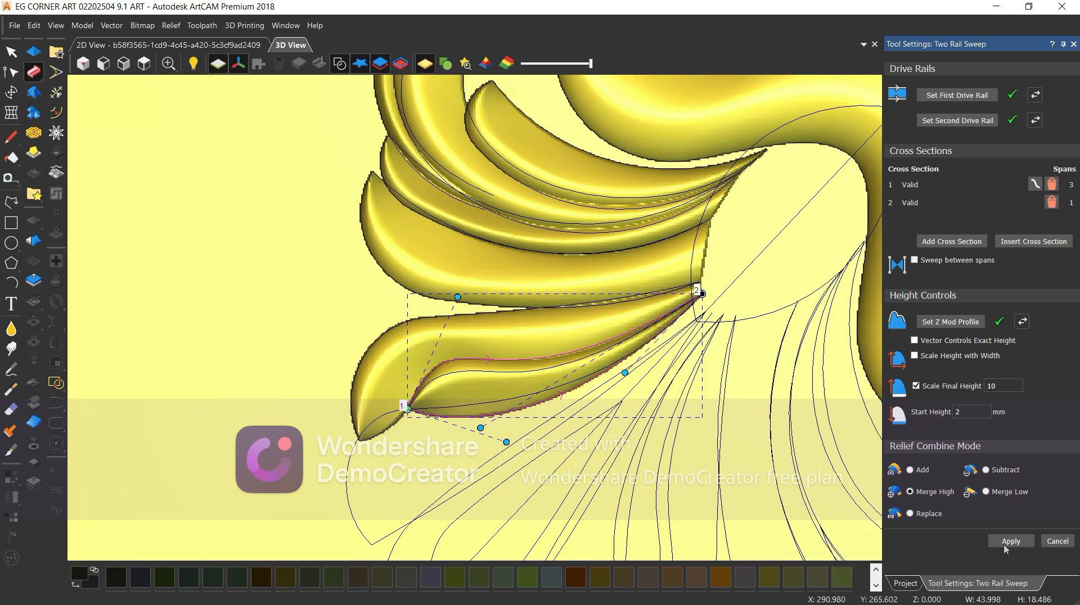
click(353, 509)
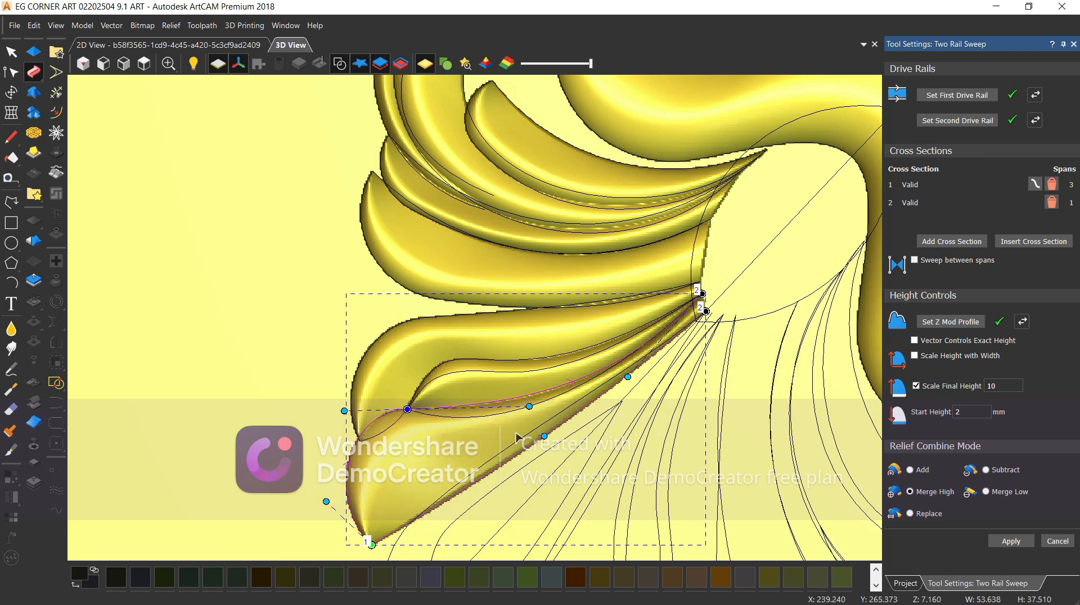
- Examine the swept palmette leaves in angled and top views, with the vectors hidden
scroll(583, 411, down, 1)
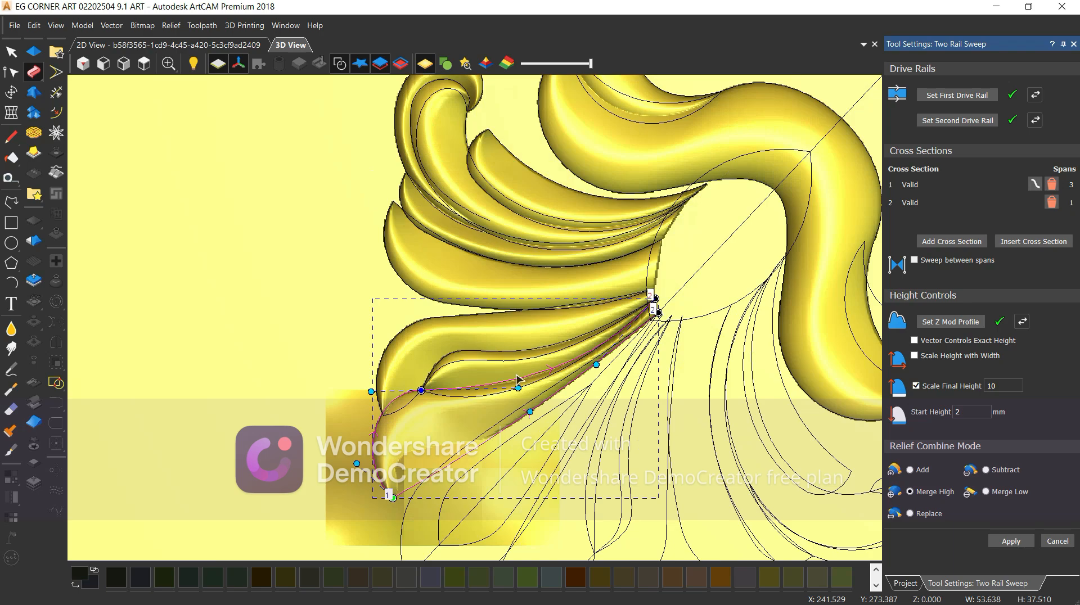
scroll(495, 381, down, 2)
drag(475, 376, 434, 264)
scroll(434, 264, up, 3)
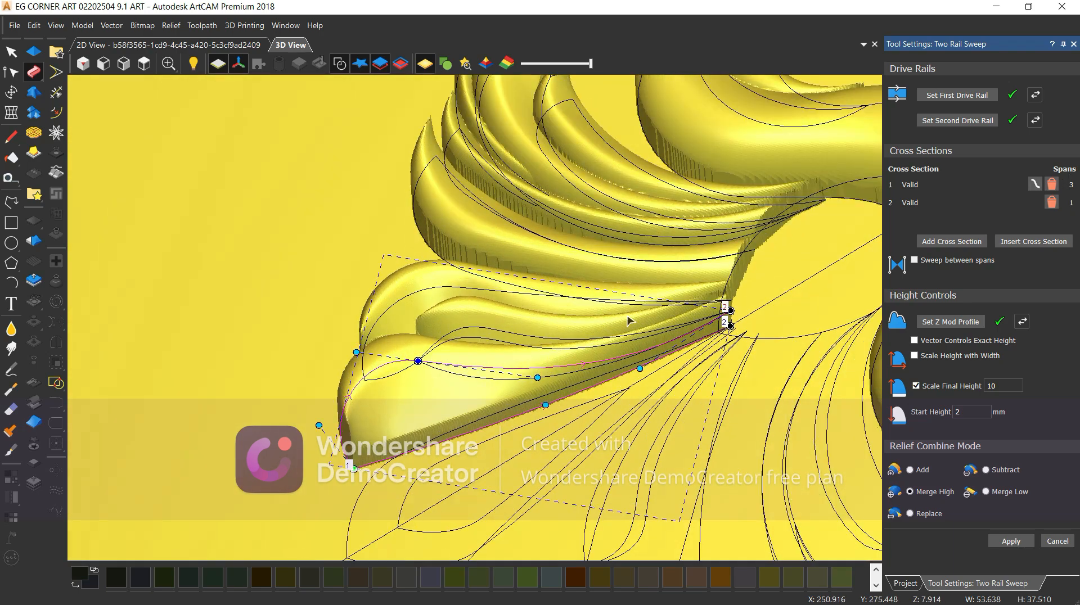
drag(628, 321, 646, 358)
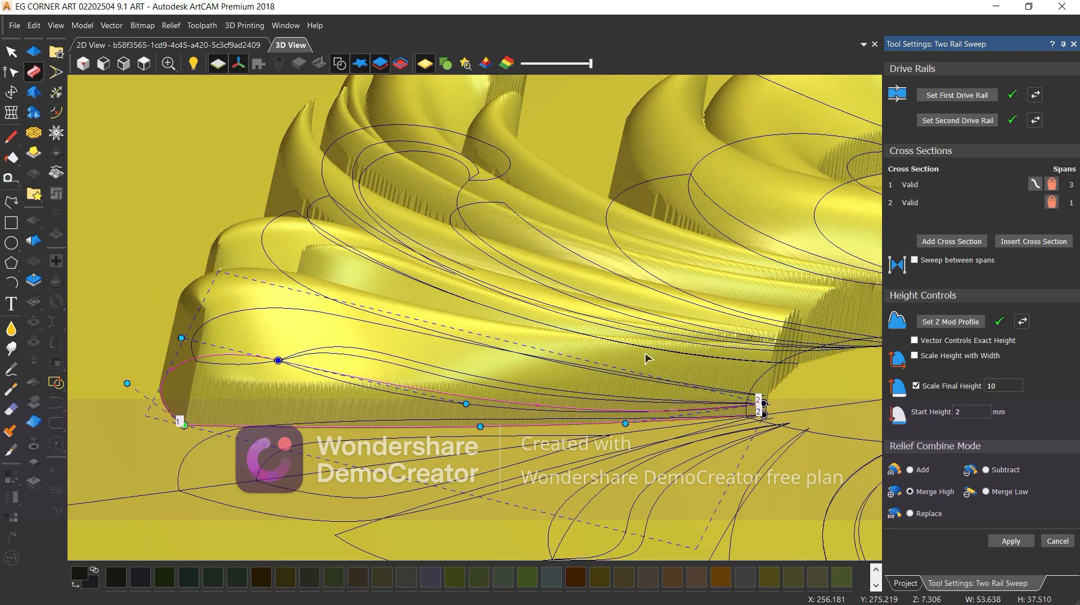
click(340, 63)
drag(609, 318, 585, 377)
drag(763, 345, 366, 174)
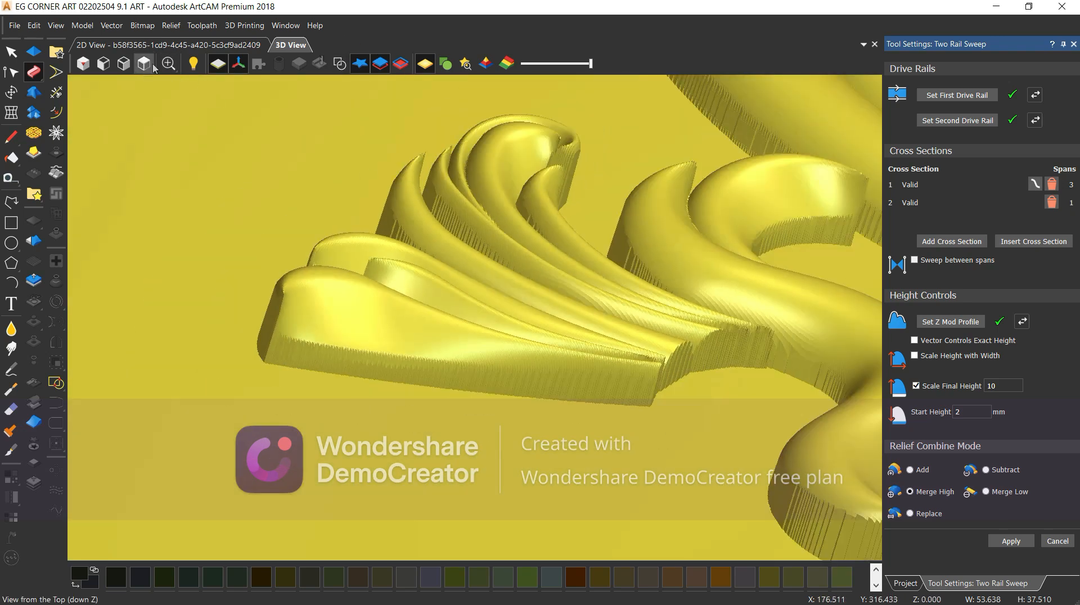
scroll(397, 413, up, 5)
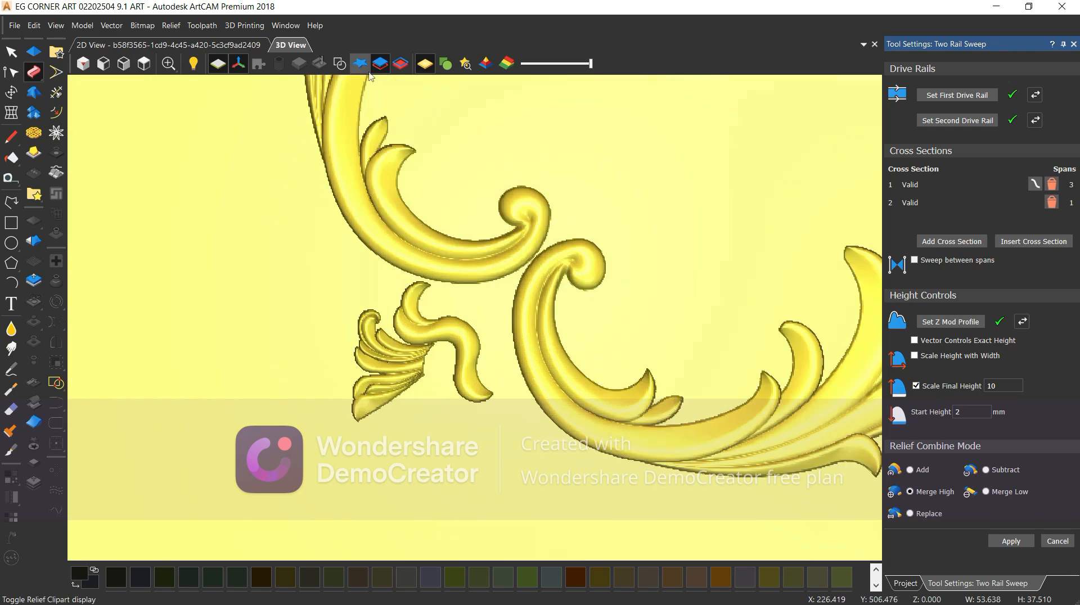
- Finish the two-rail sweep, show the vectors again and select the small circle at the tip of the upper curled leaf
click(340, 63)
scroll(424, 384, up, 3)
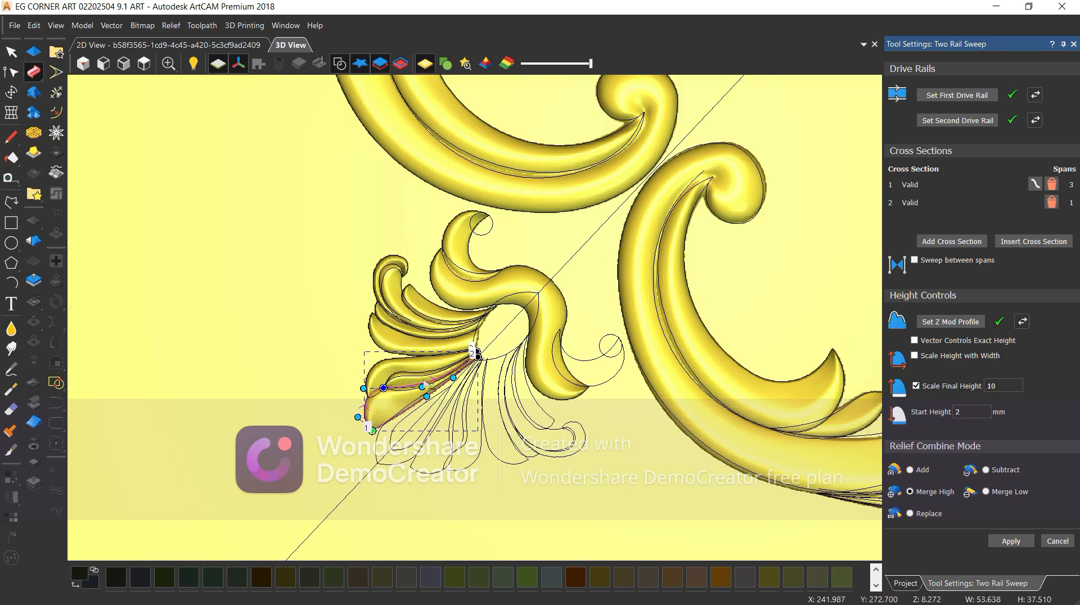
click(1058, 541)
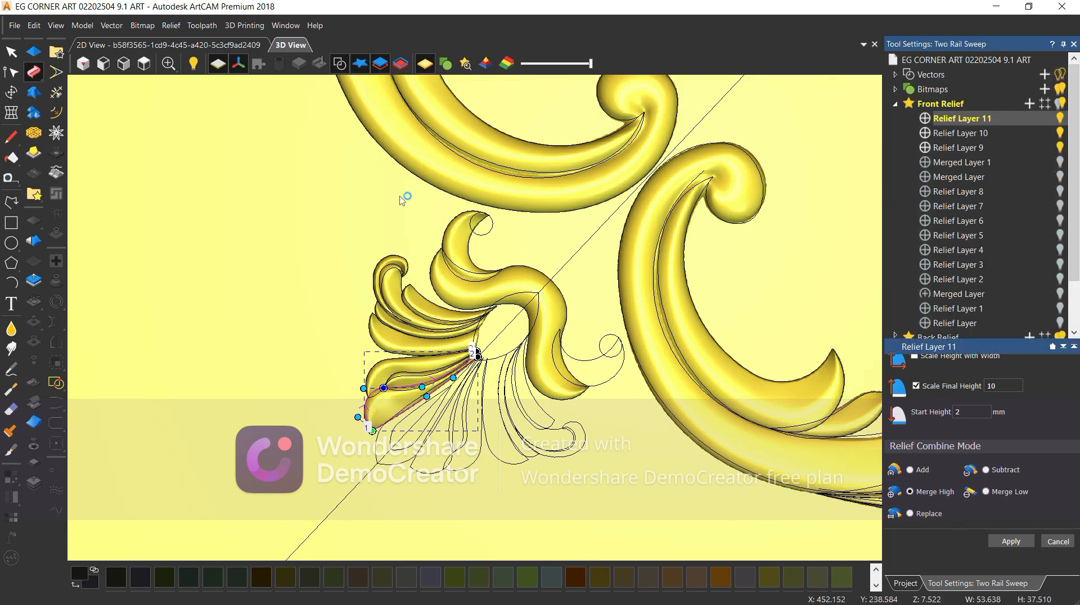
scroll(479, 221, up, 6)
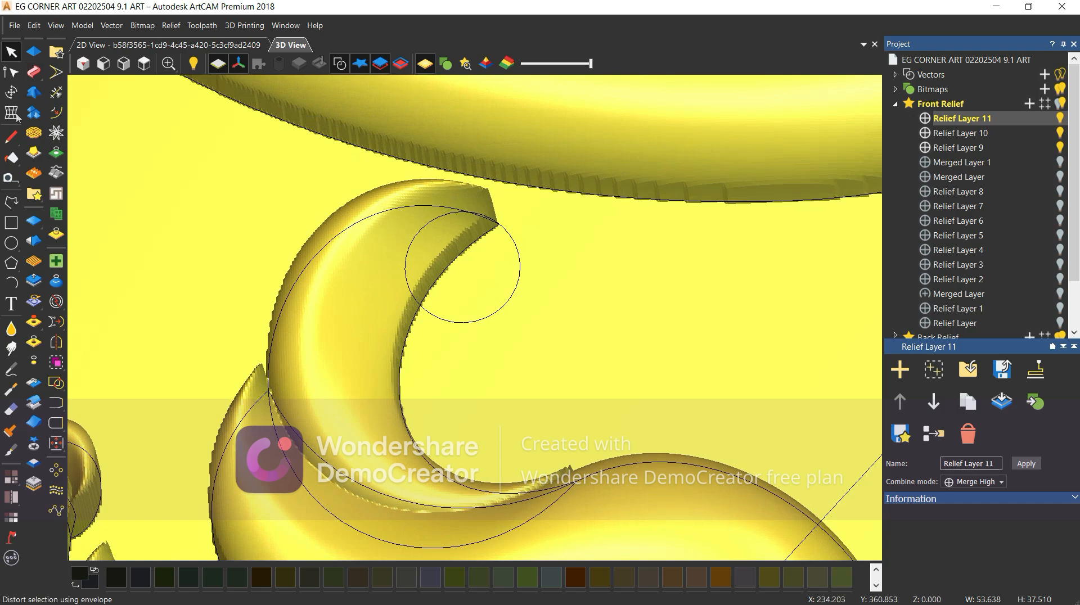
click(143, 64)
click(143, 64)
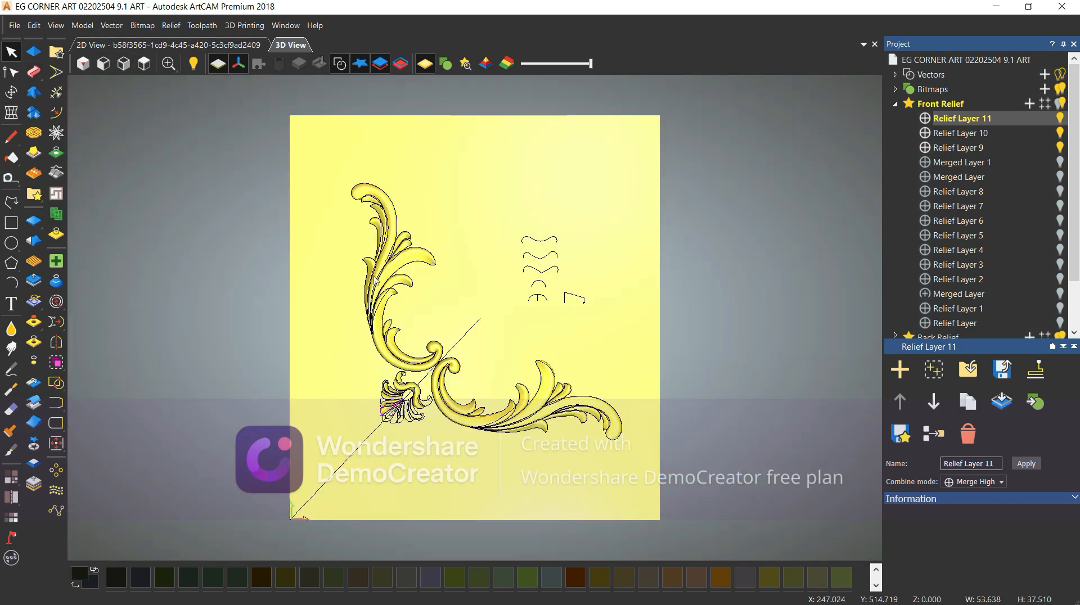
scroll(331, 406, up, 8)
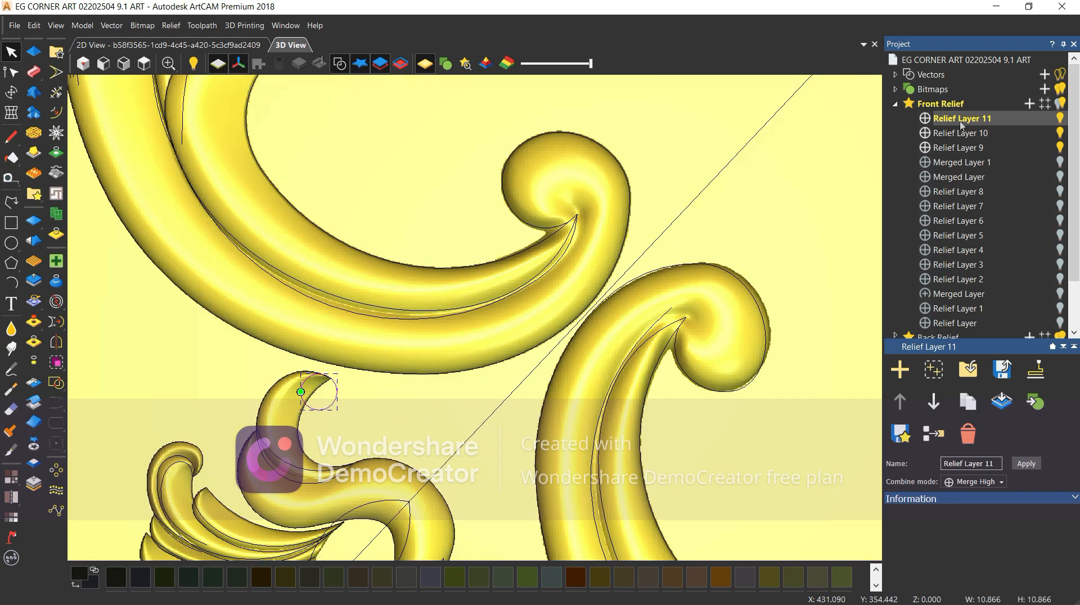
- Temporarily show Merged Layer 1 in place of Relief Layer 11 to examine its rounded curl tip, restoring the layer visibility
click(1059, 162)
click(1059, 118)
drag(347, 371, 320, 258)
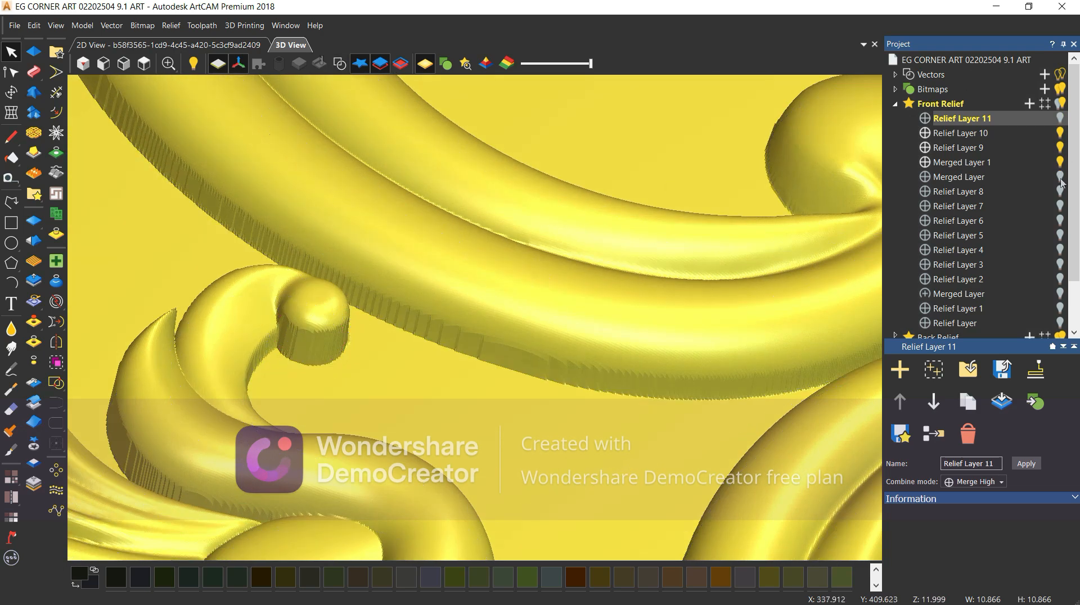
click(1060, 162)
click(1059, 118)
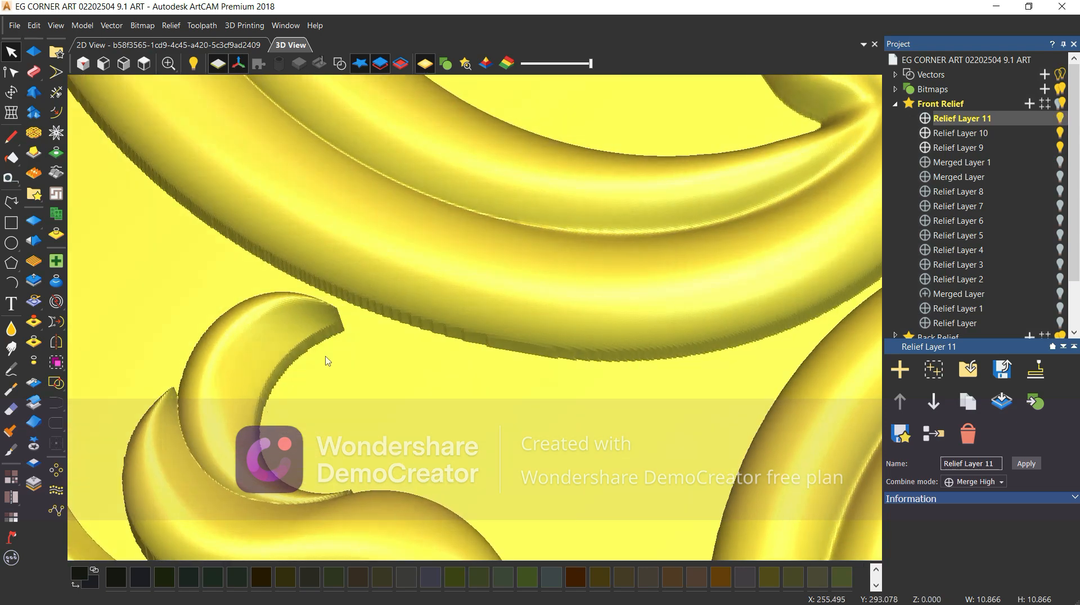
click(144, 63)
scroll(260, 257, up, 5)
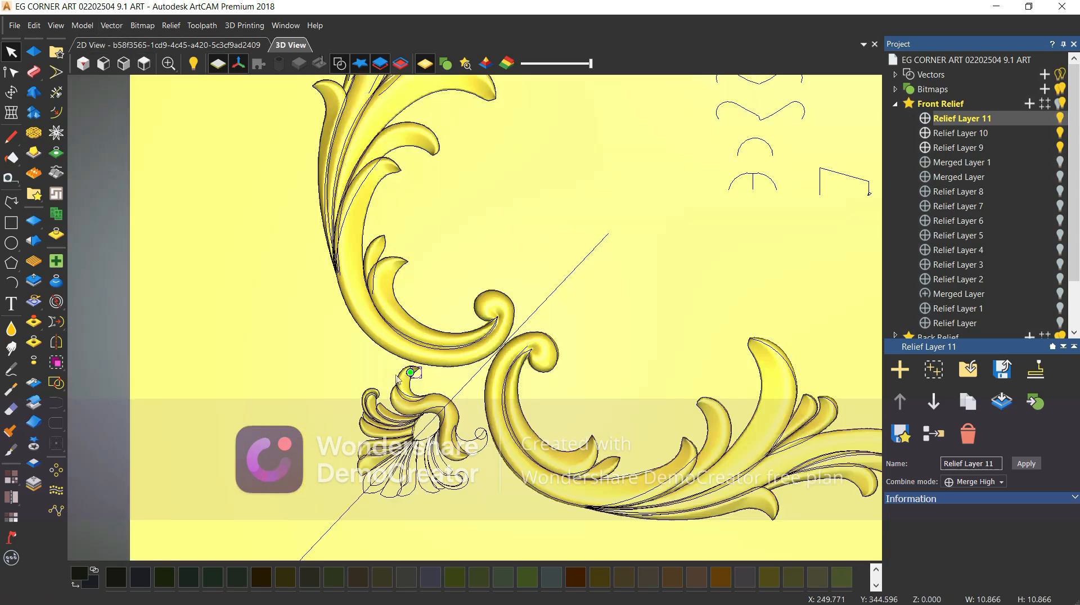
click(34, 52)
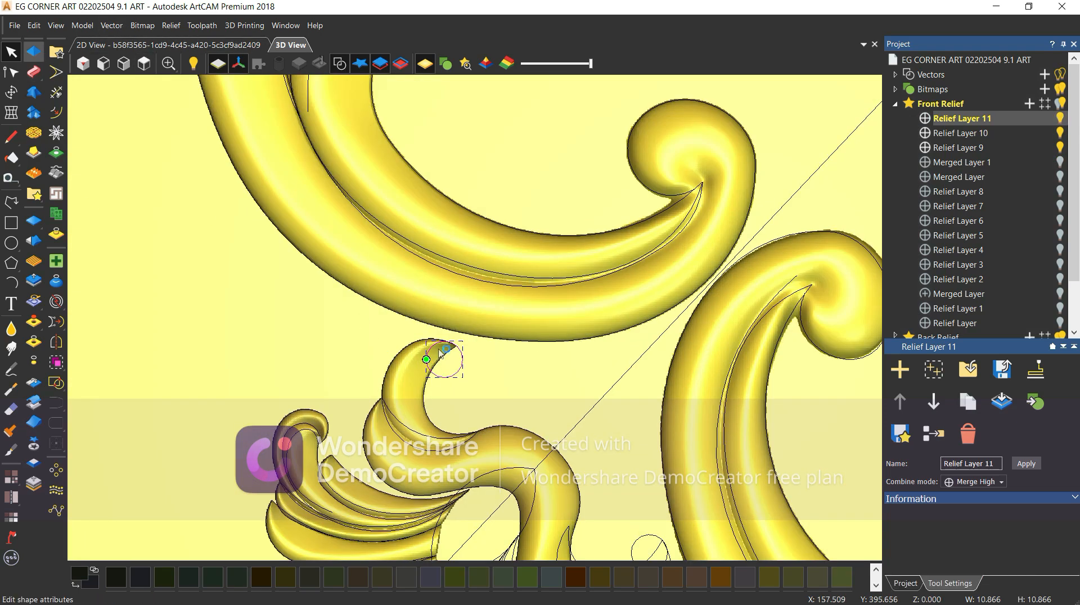
click(11, 328)
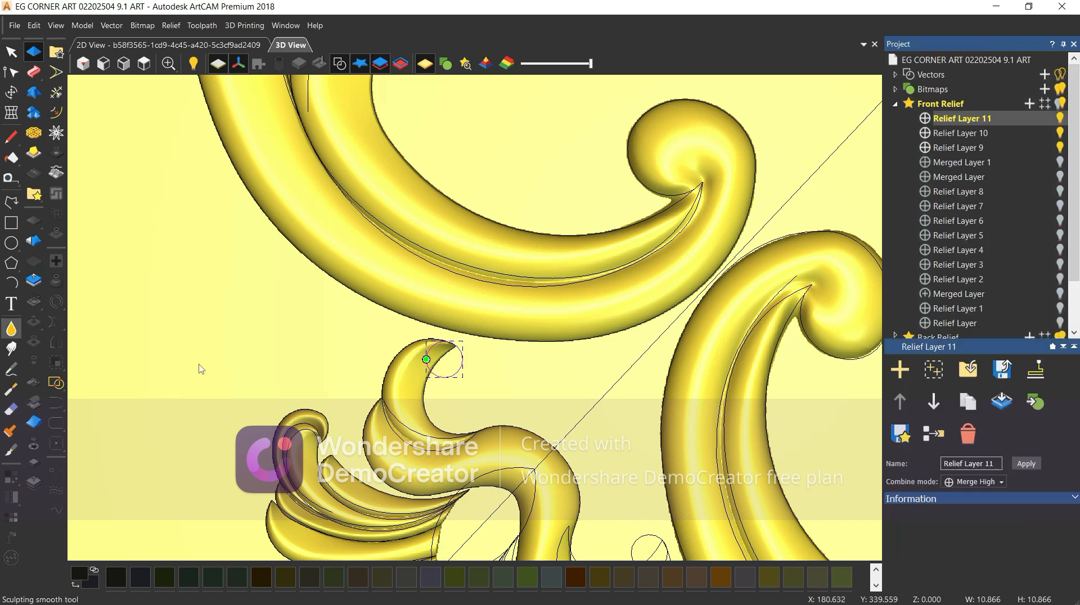
scroll(437, 350, up, 5)
click(429, 278)
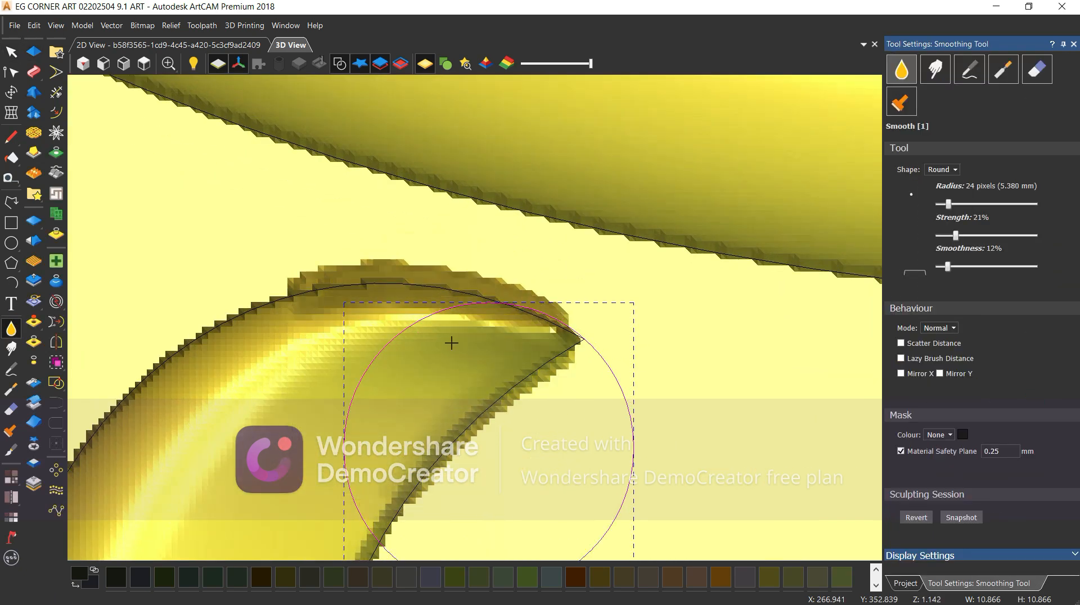
middle_drag(466, 364, 559, 338)
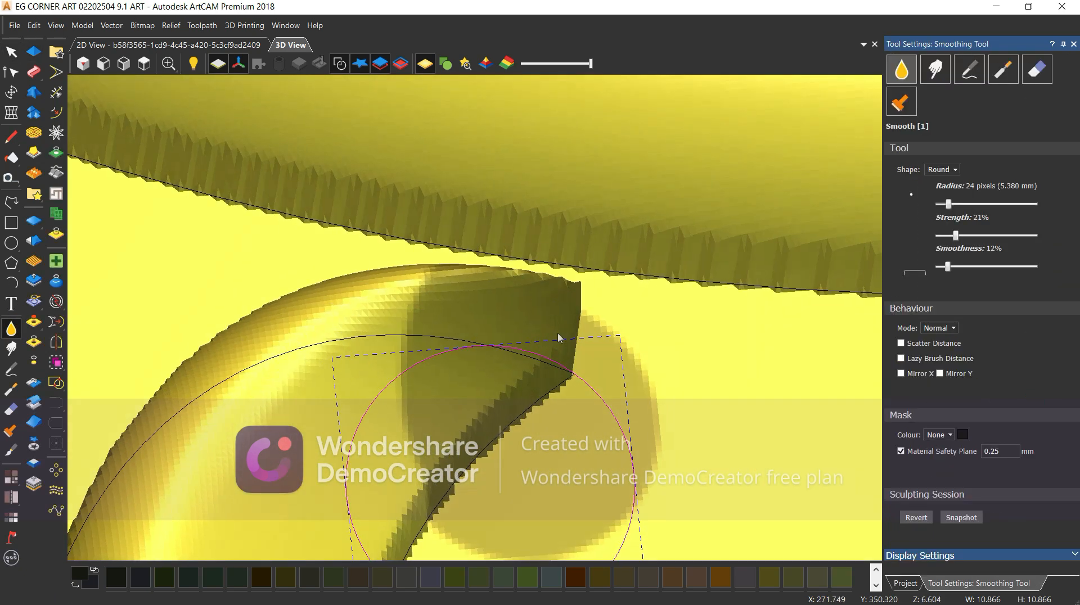
mouse_move(504, 340)
mouse_down()
mouse_move(412, 349)
mouse_move(576, 340)
mouse_up()
middle_drag(575, 341, 619, 357)
key(Escape)
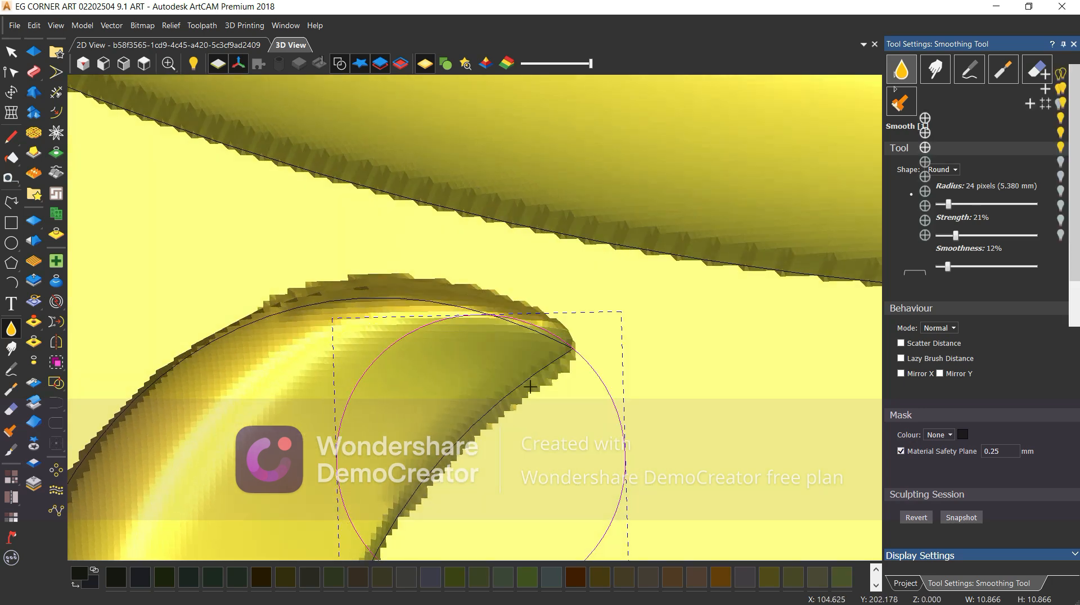
- Add a round dome to the curl-tip circle, limited to 4 mm height with a 6 mm start height, combined as Merge High
click(33, 52)
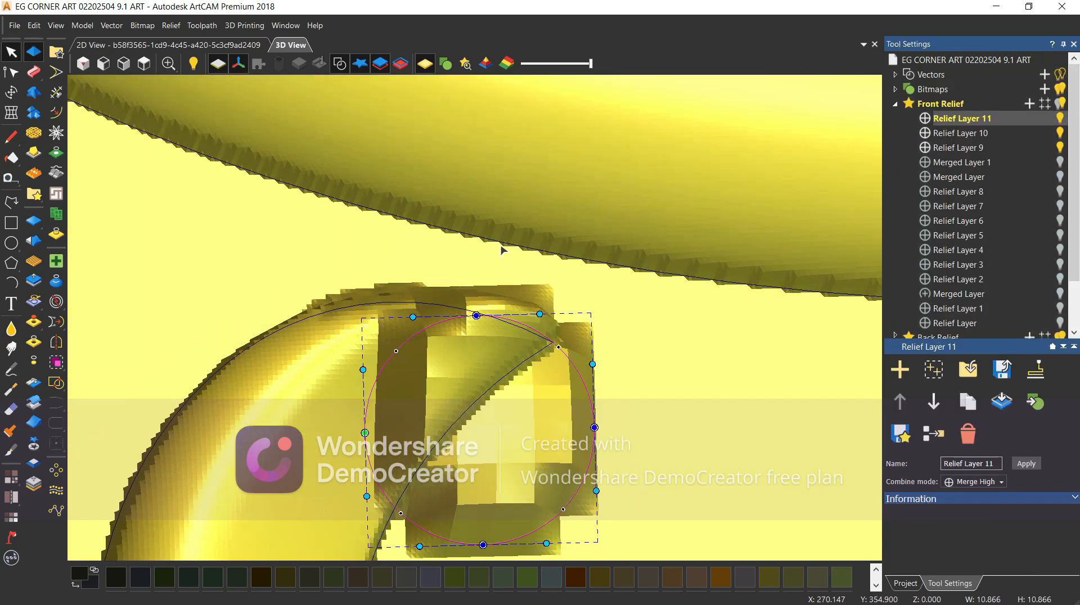
click(526, 303)
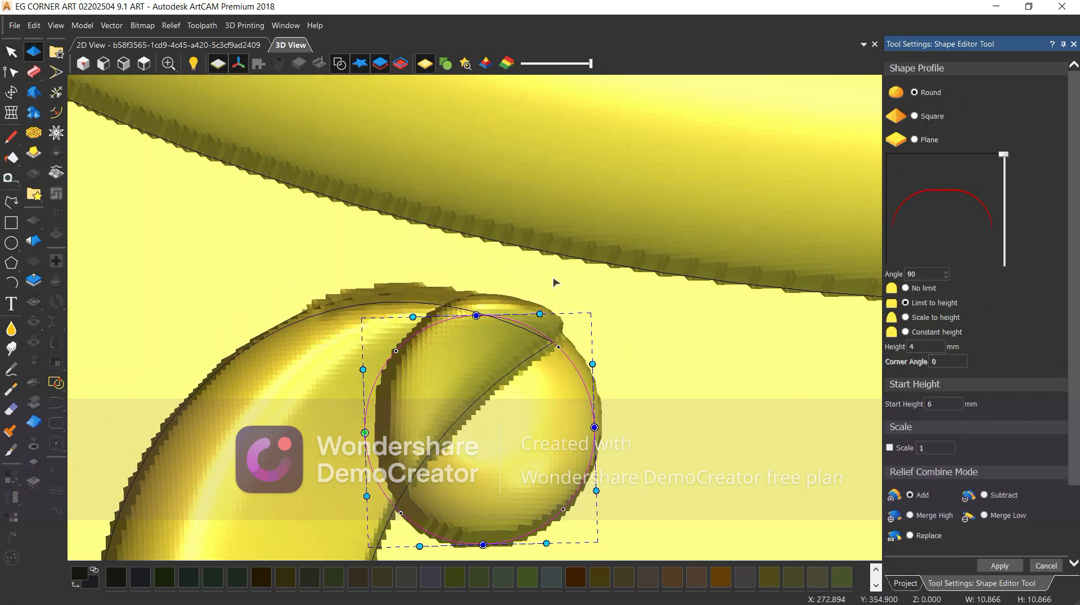
click(934, 516)
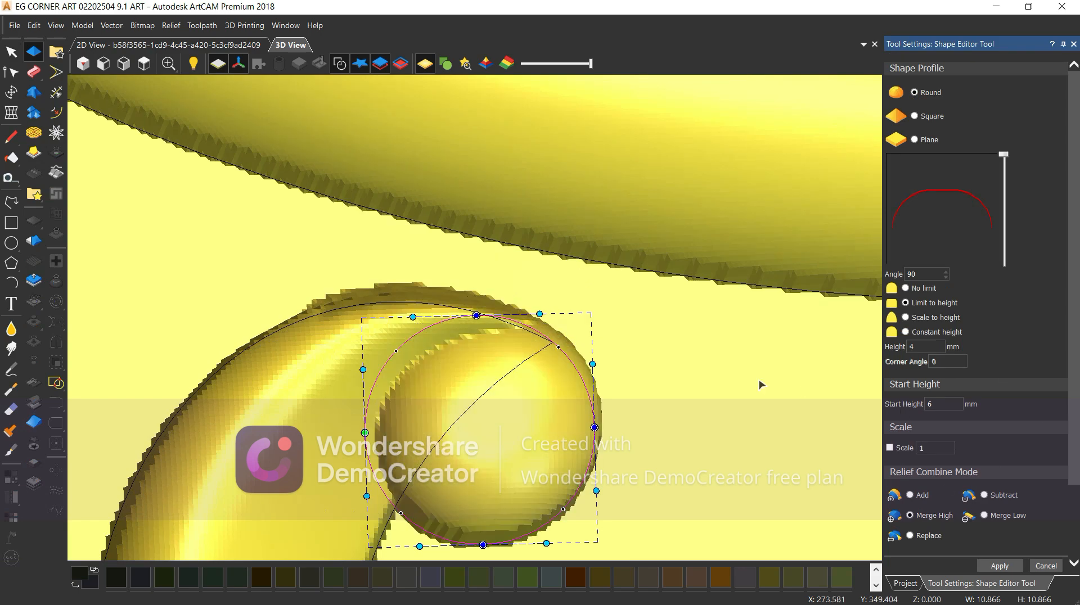
middle_drag(761, 381, 471, 353)
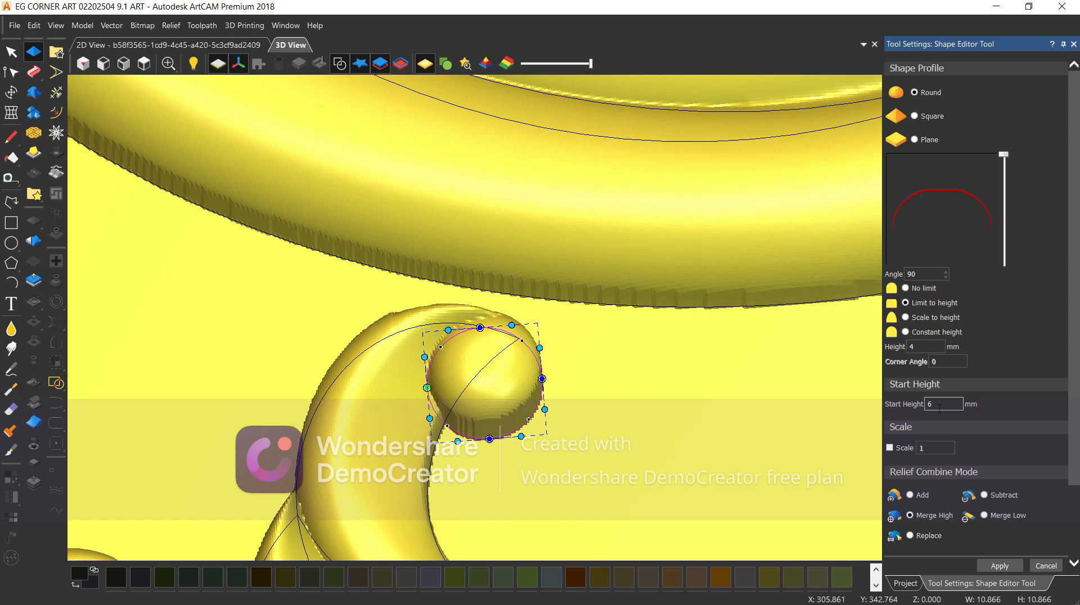
middle_drag(551, 432, 504, 383)
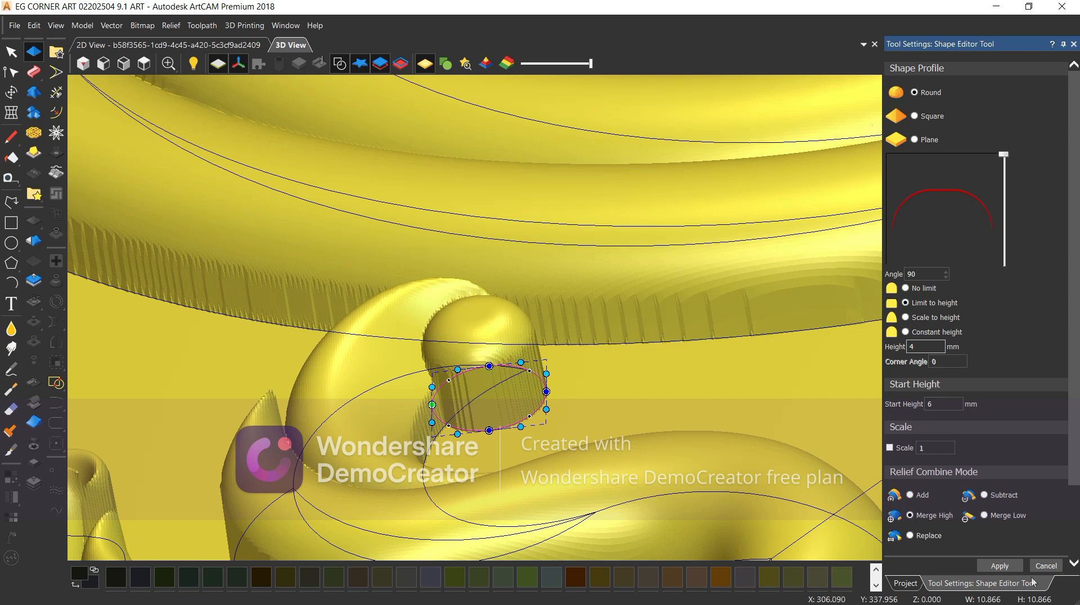
click(1010, 566)
click(1045, 566)
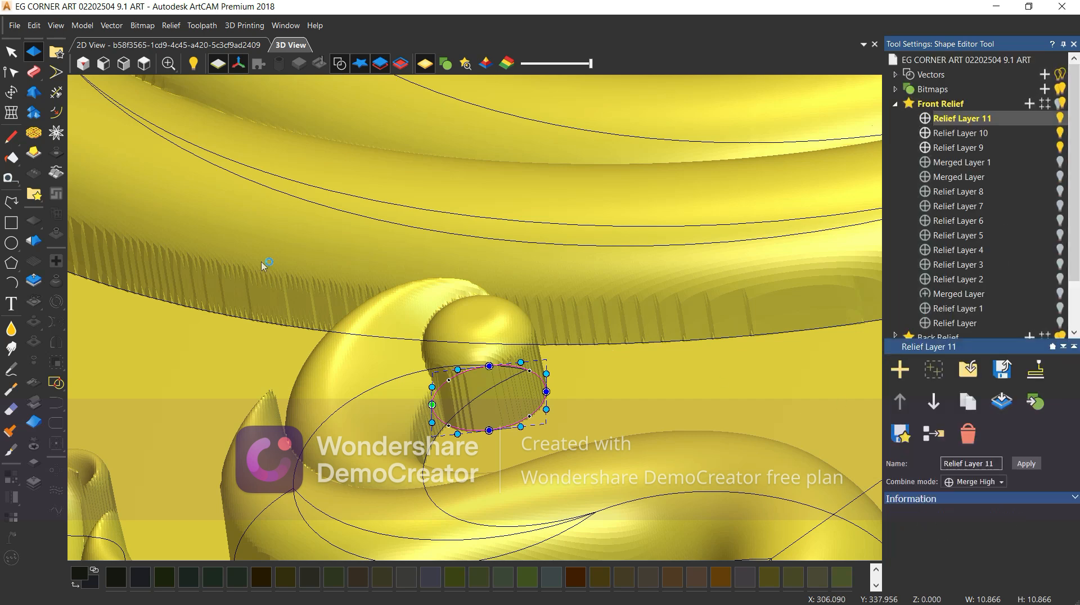
- Smooth the seam between the new dome and the curled leaf tip, and check the blend with the vectors hidden
click(123, 63)
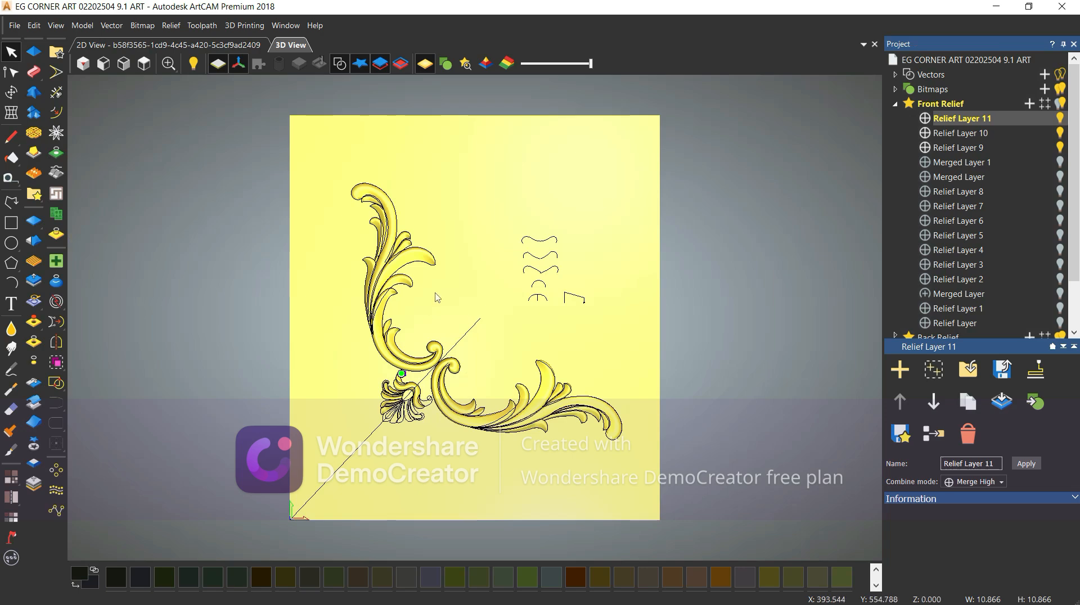
scroll(400, 375, up, 5)
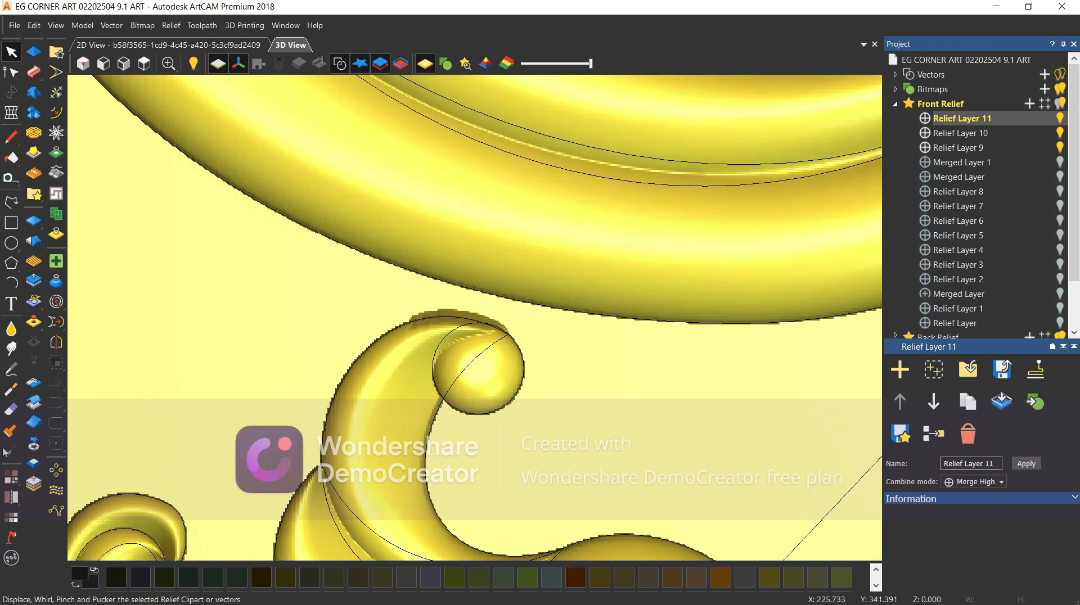
click(11, 328)
scroll(450, 354, up, 3)
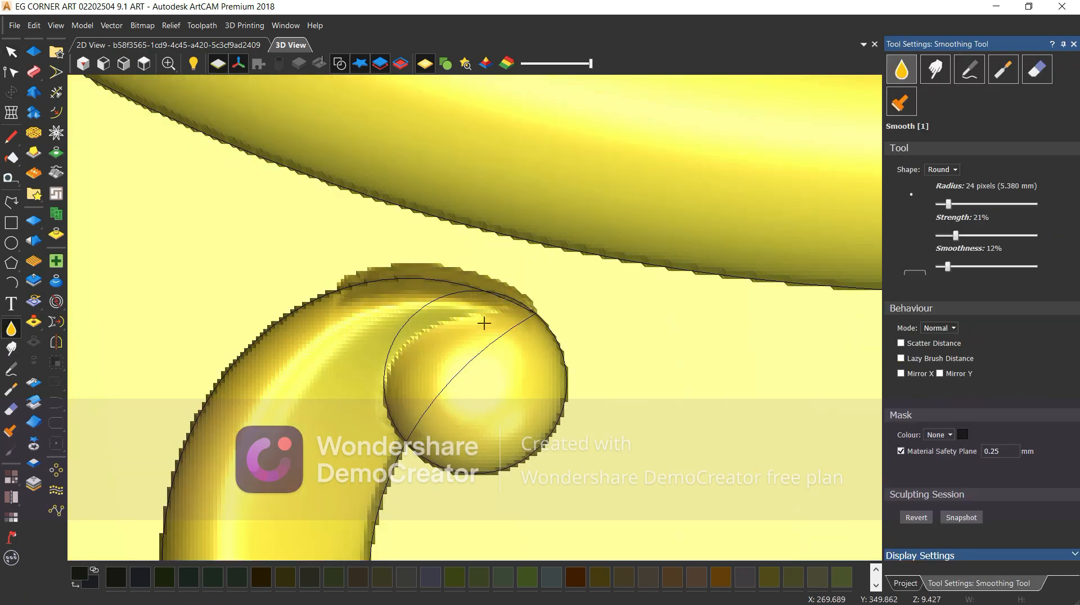
mouse_move(477, 369)
middle_down()
mouse_move(514, 332)
mouse_move(430, 374)
mouse_move(433, 279)
mouse_move(149, 120)
middle_up()
key(Escape)
click(143, 63)
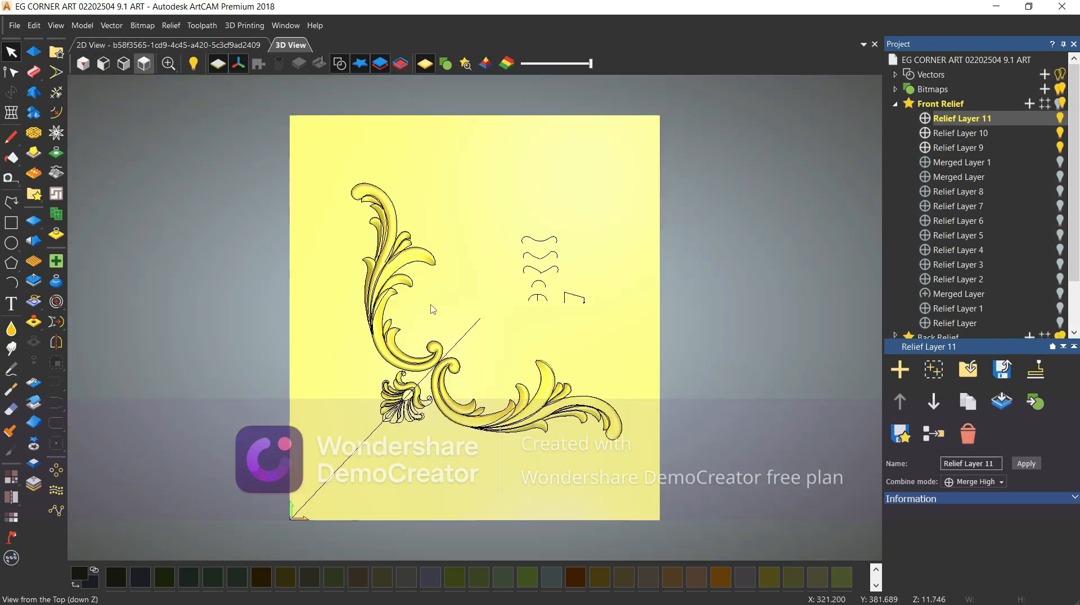
scroll(461, 256, up, 5)
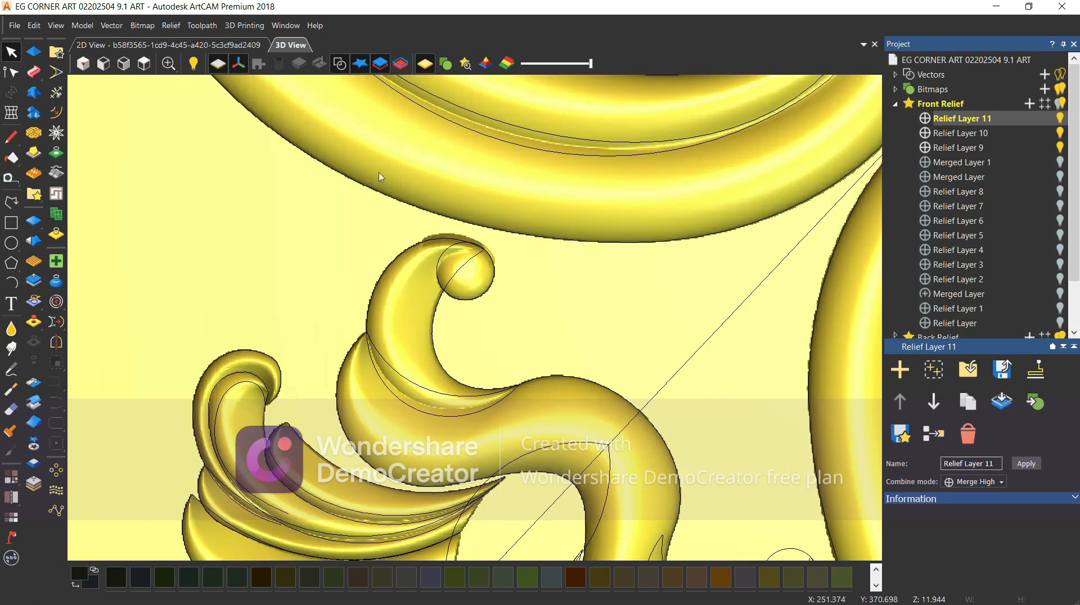
scroll(469, 260, up, 3)
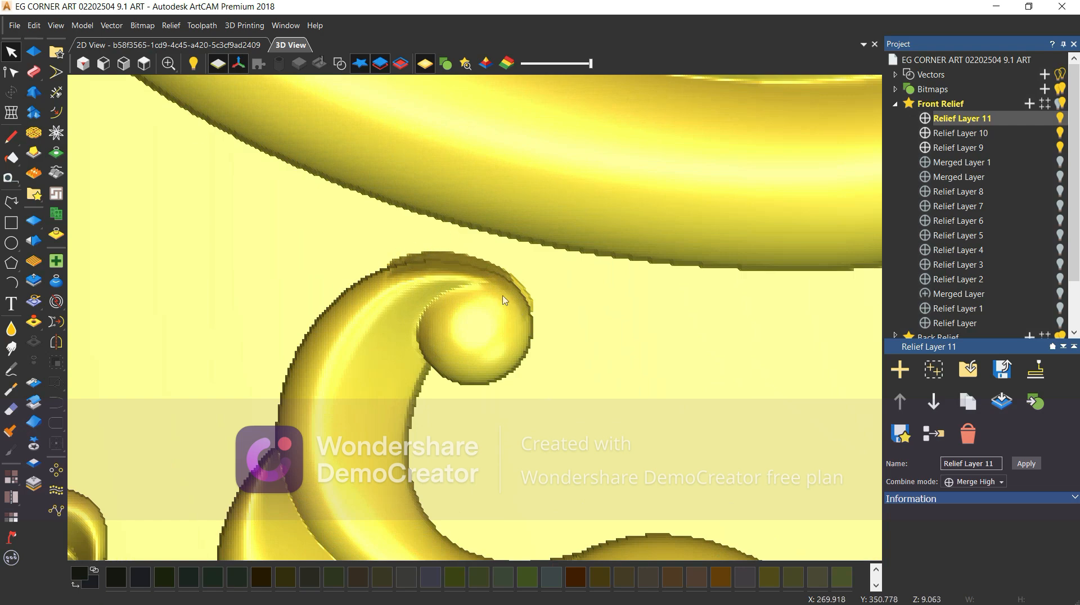
- Smooth the converging roots of the palmette leaves so that their ridges blend together near the centre
click(144, 63)
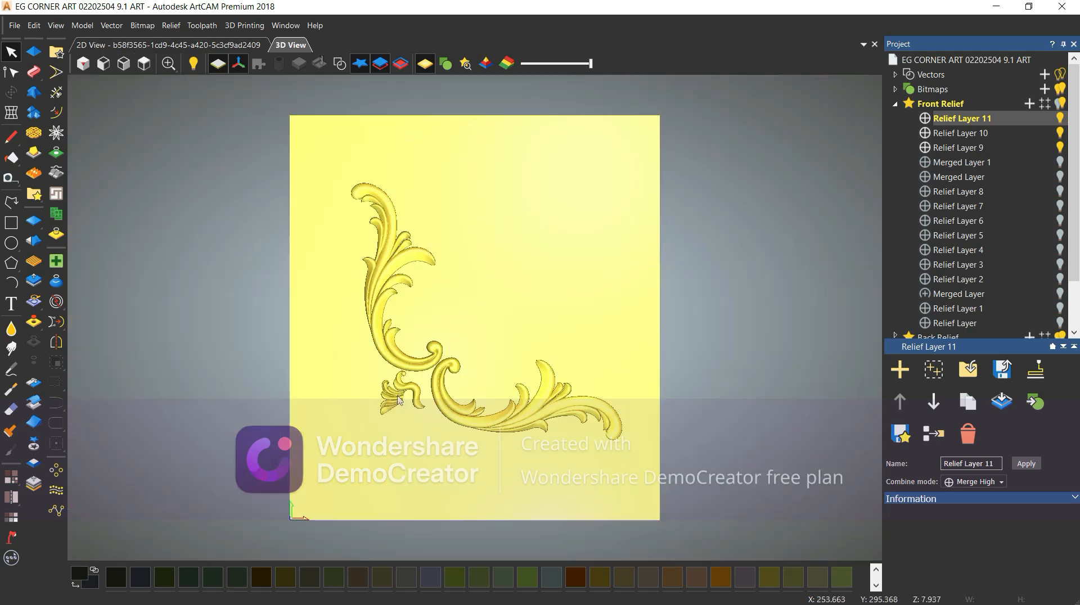
scroll(399, 410, up, 5)
click(12, 329)
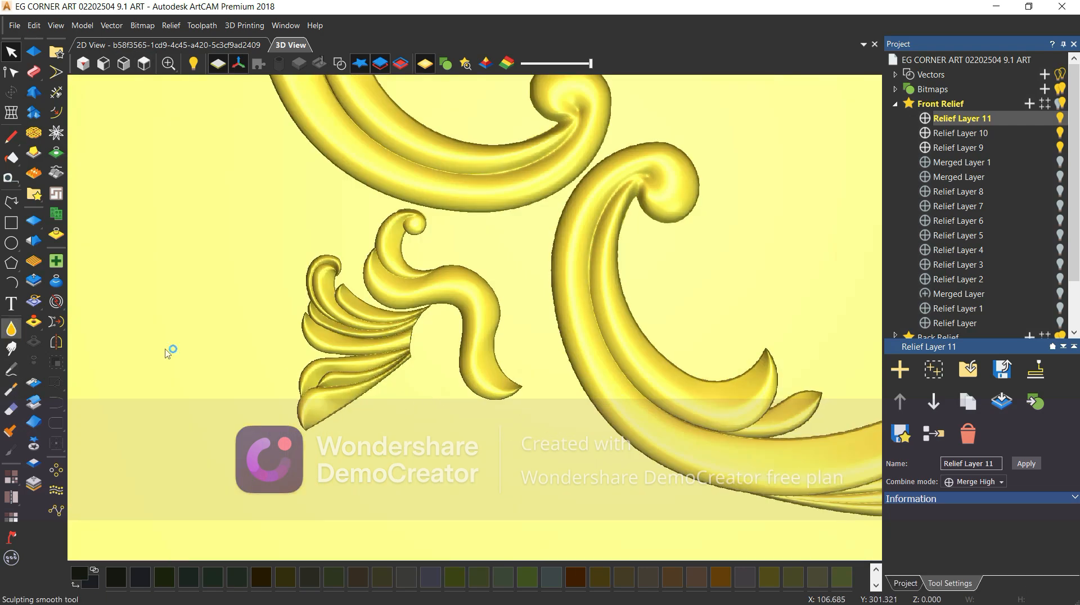
scroll(348, 405, up, 5)
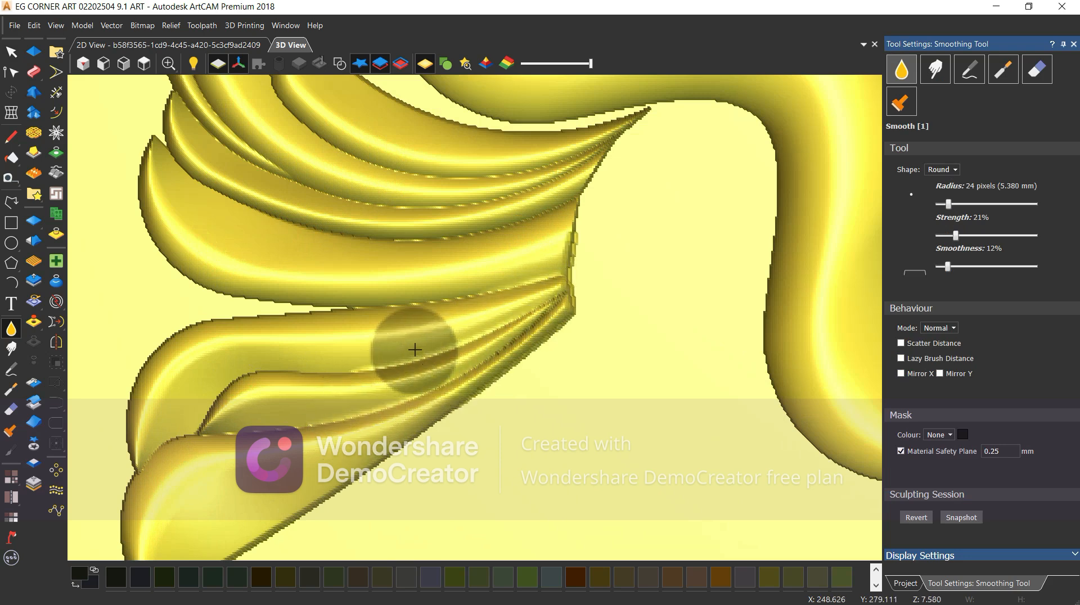
mouse_move(415, 350)
mouse_down()
mouse_move(534, 322)
mouse_move(488, 355)
mouse_up()
mouse_move(400, 254)
mouse_down()
mouse_move(487, 229)
mouse_move(551, 169)
mouse_move(623, 130)
mouse_up()
mouse_move(623, 130)
mouse_down()
mouse_move(424, 234)
mouse_move(372, 223)
mouse_up()
drag(286, 171, 421, 246)
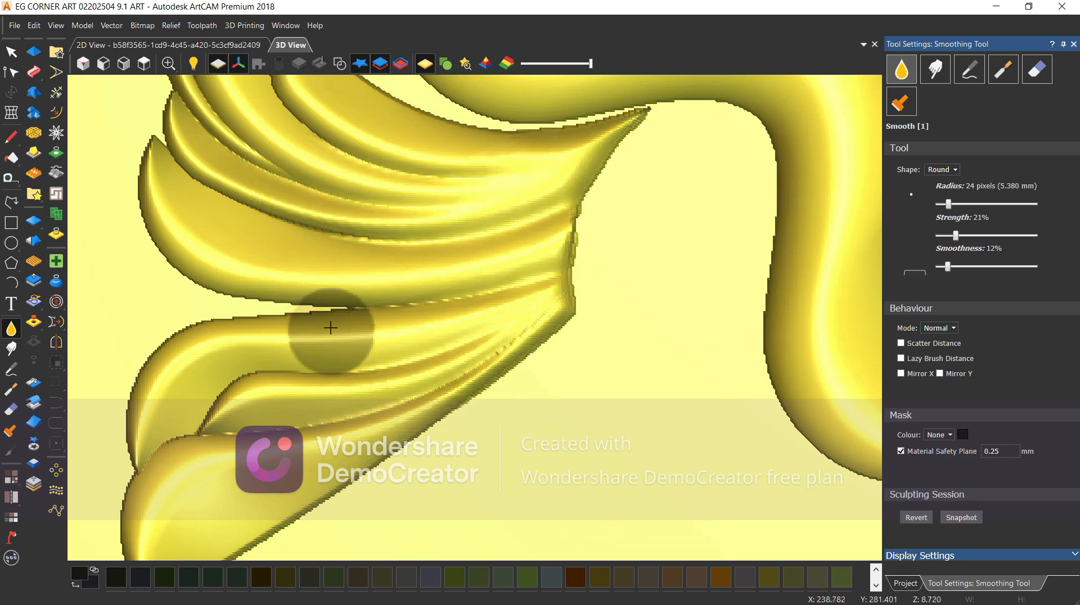
mouse_move(331, 328)
mouse_down()
mouse_move(499, 356)
mouse_move(550, 229)
mouse_up()
middle_drag(549, 228, 610, 152)
key(Escape)
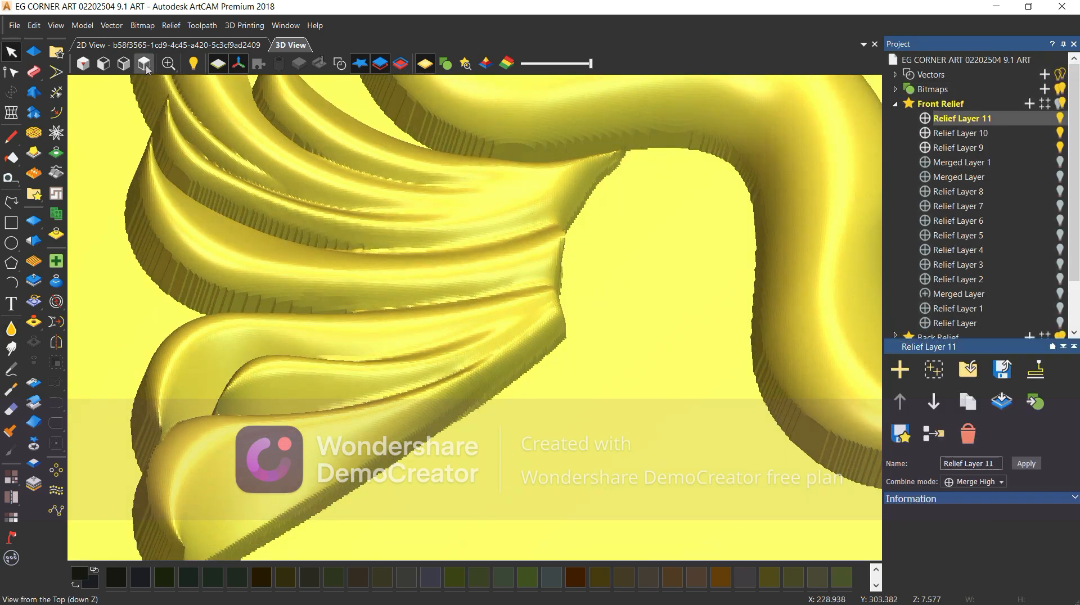
- Show the vectors from above, select the palmette's finished leaf relief together with the diagonal line, and open the Mirror options
click(145, 64)
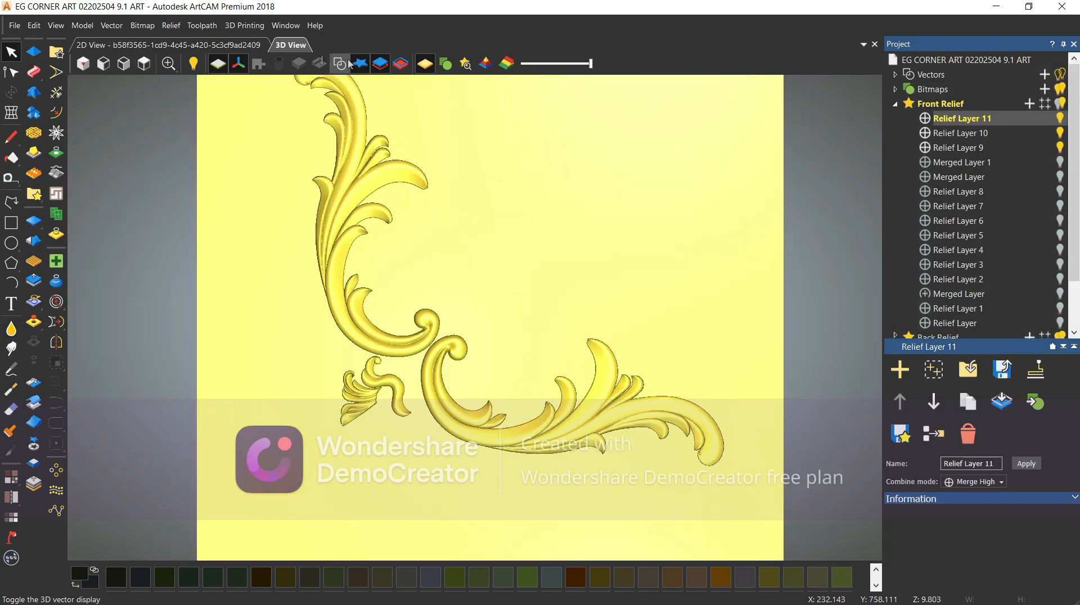
click(347, 64)
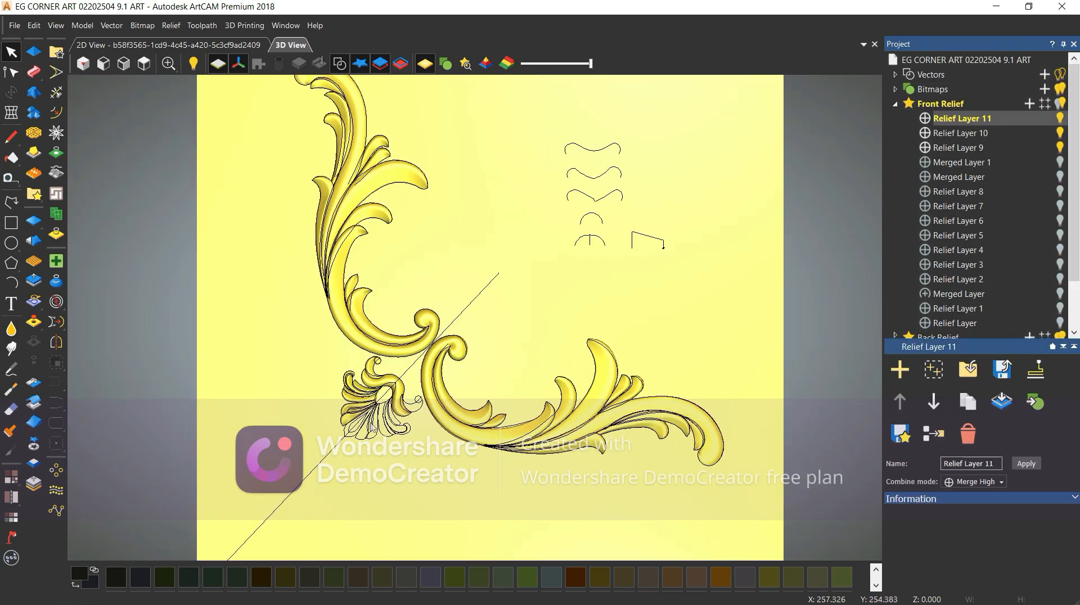
key(t)
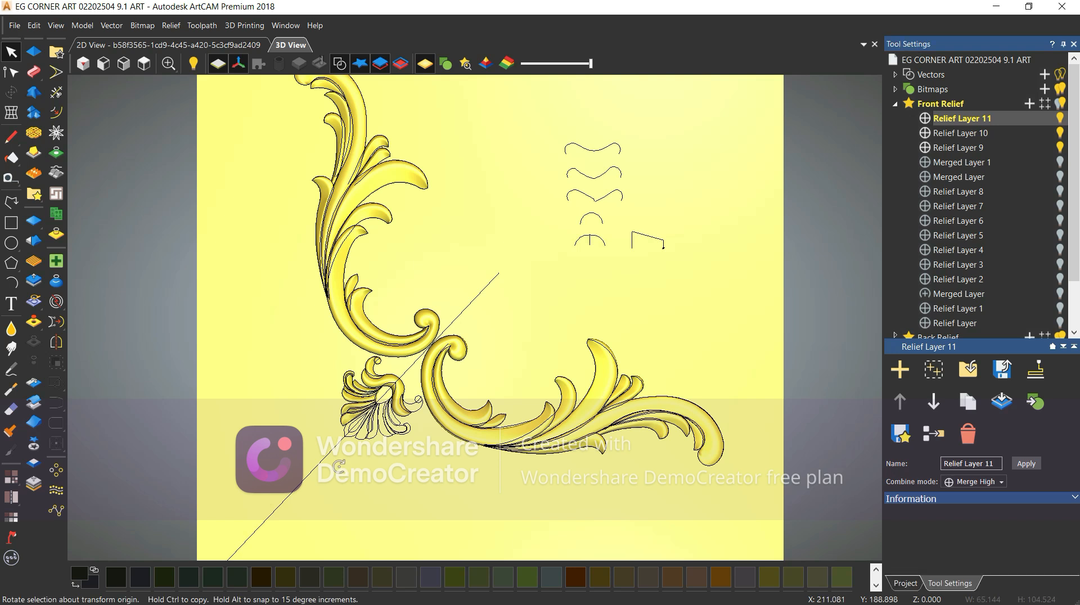
key(Escape)
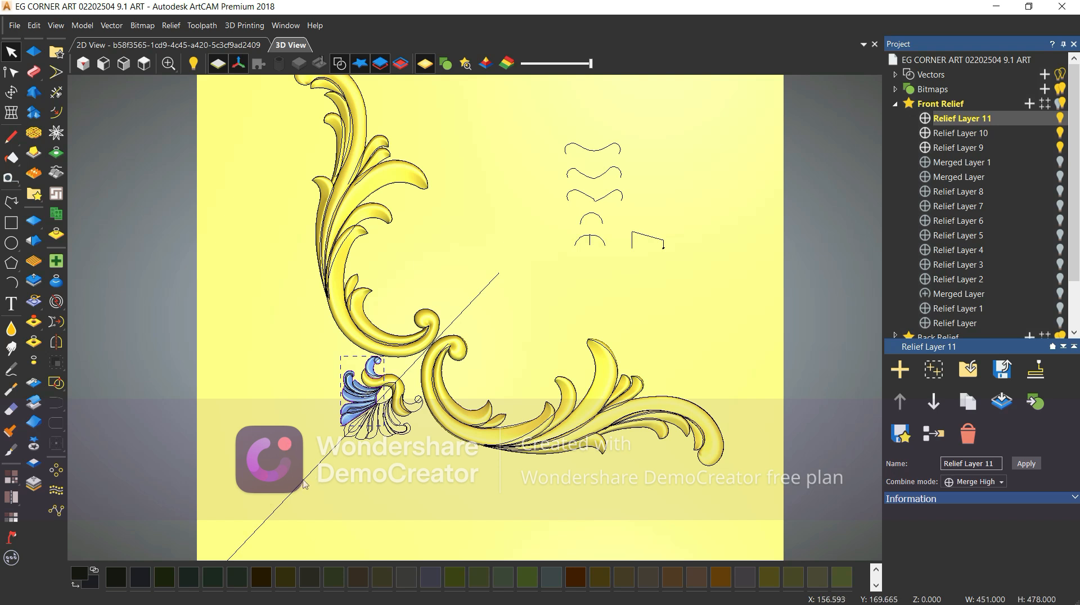
scroll(323, 467, up, 4)
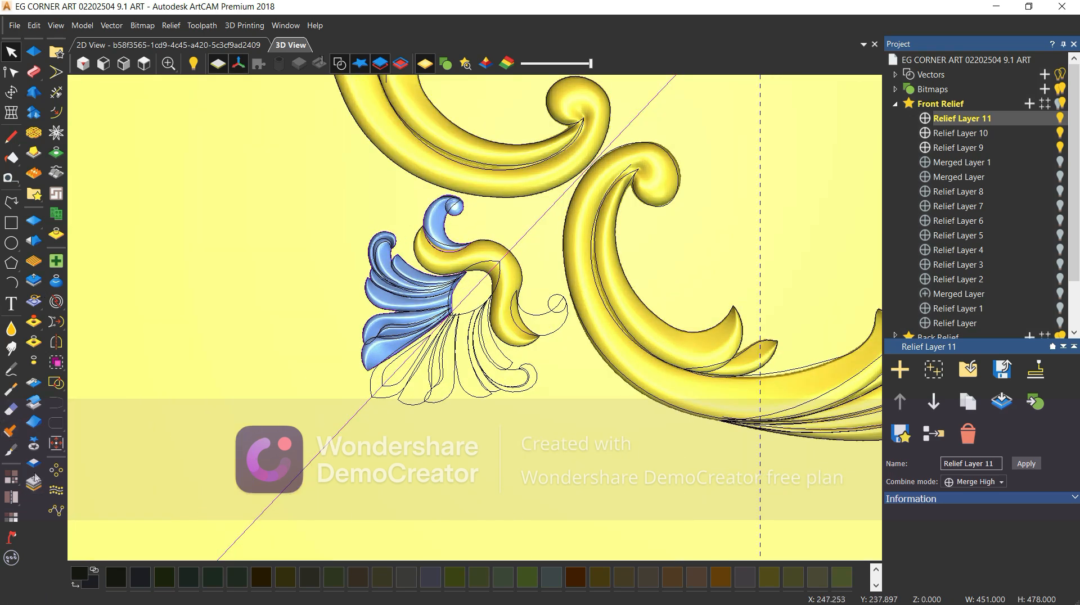
click(56, 342)
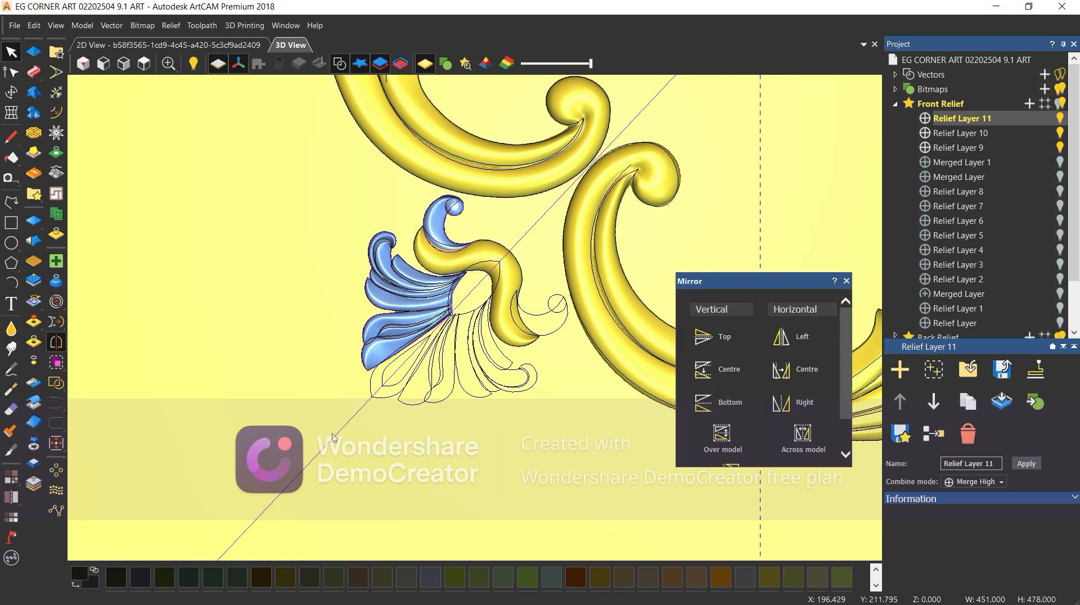
scroll(731, 406, down, 2)
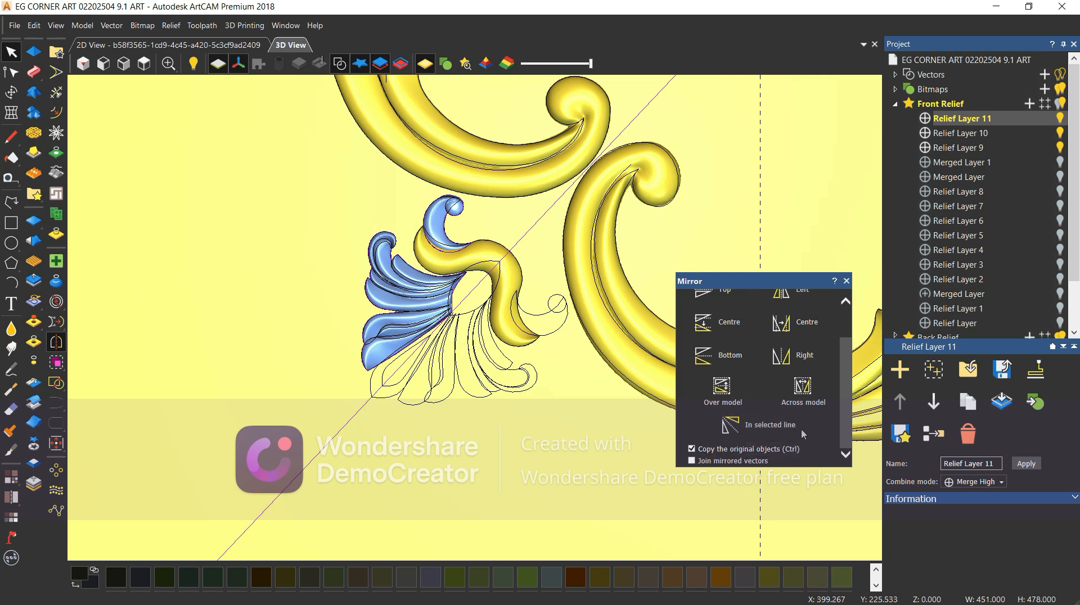
- Try to mirror the selected palmette leaves in the diagonal line without copying the original objects
click(745, 448)
click(751, 431)
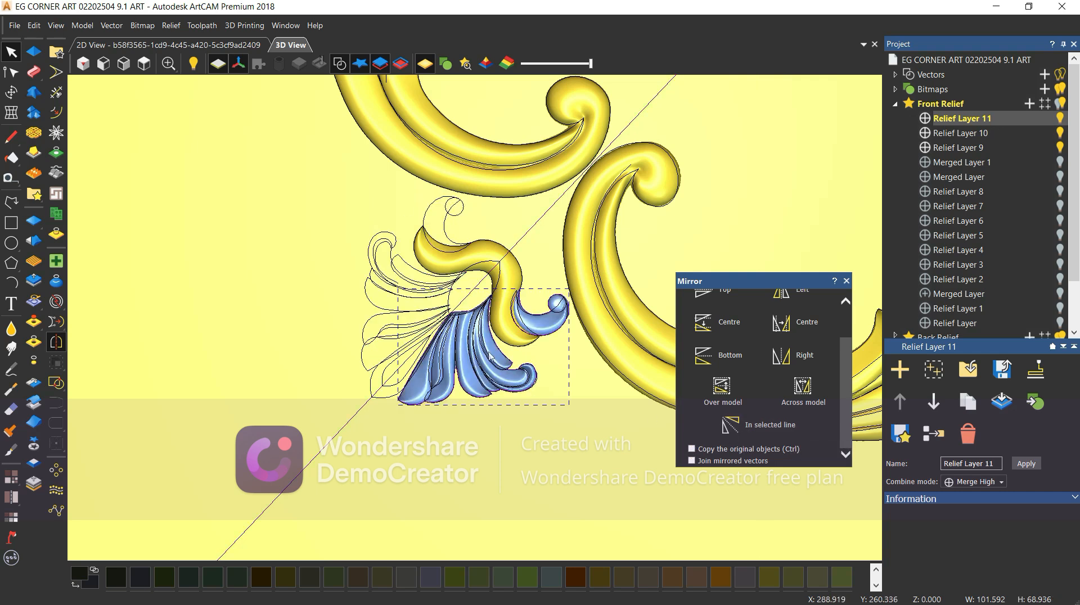
key(ctrl+z)
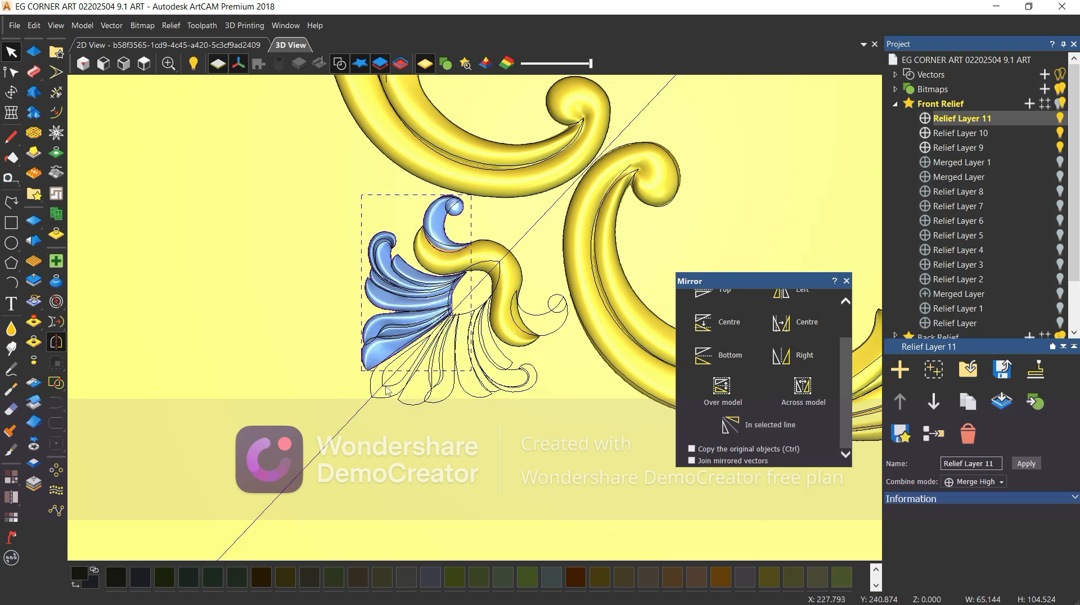
shift+click(355, 414)
click(780, 427)
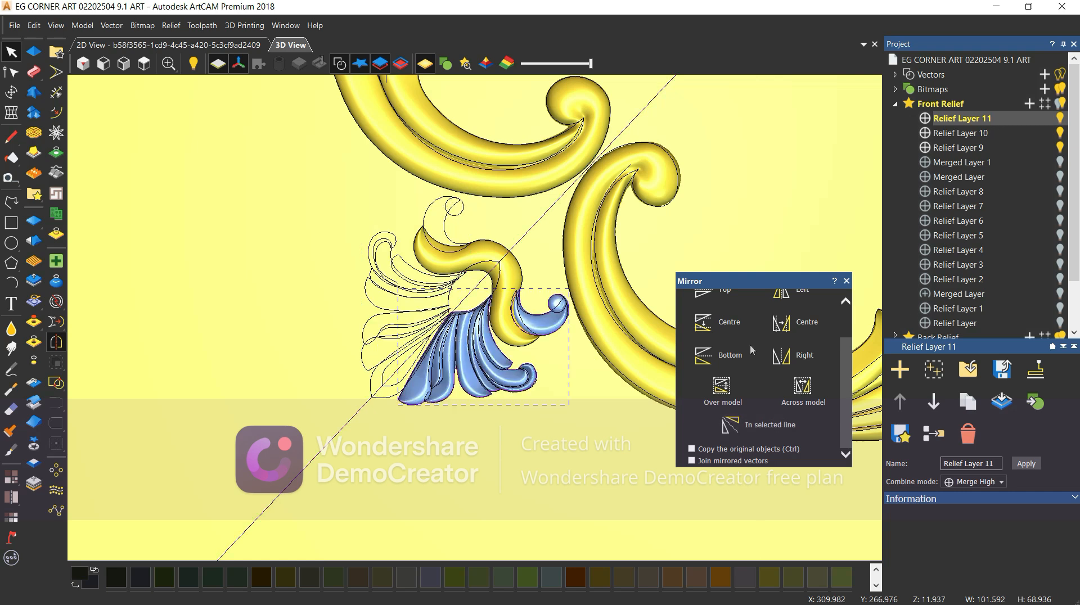
click(810, 388)
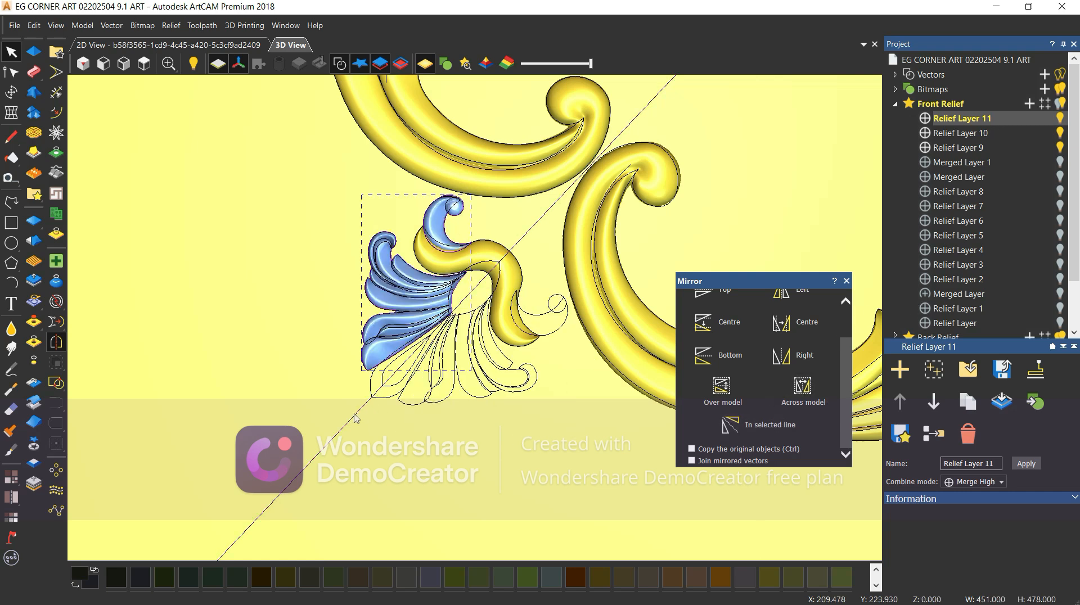
click(766, 426)
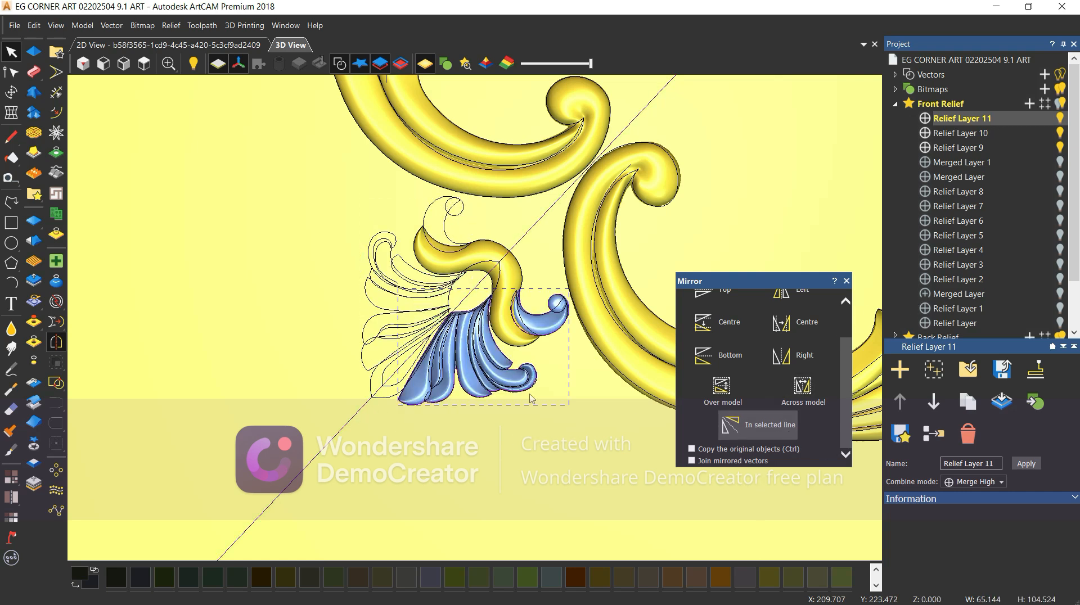
click(766, 425)
- Mirror the palmette leaf relief in the selected diagonal line with the original objects copied, and deselect everything
click(364, 414)
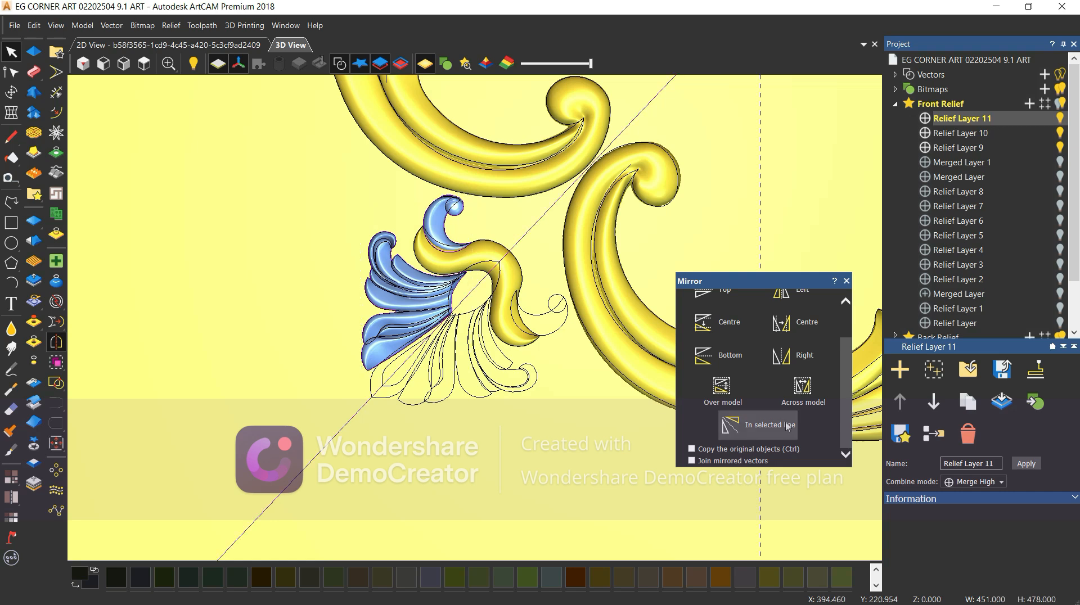
click(773, 453)
click(756, 426)
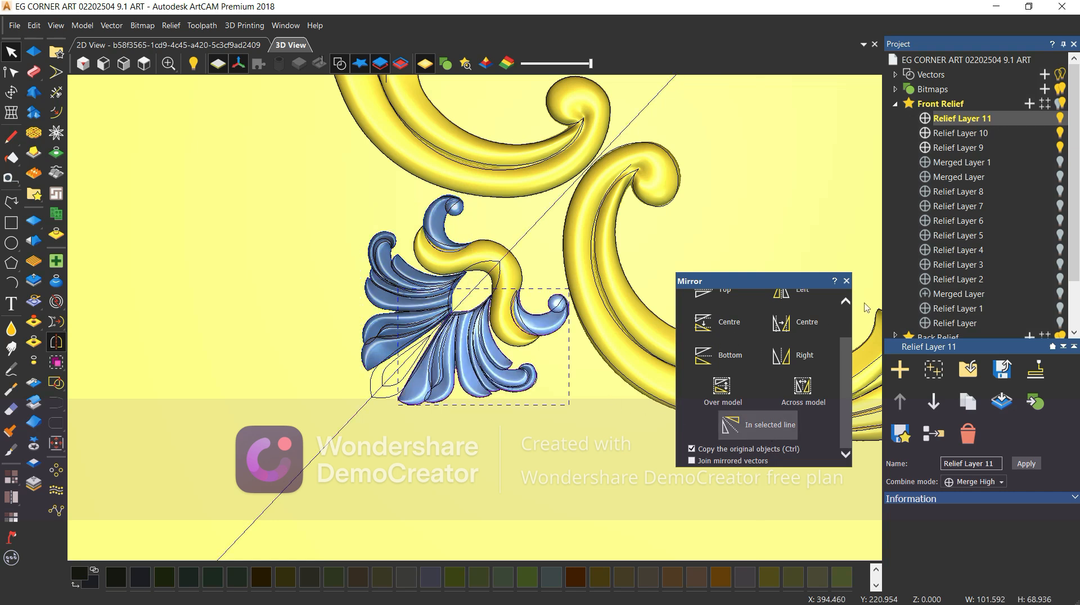
click(845, 282)
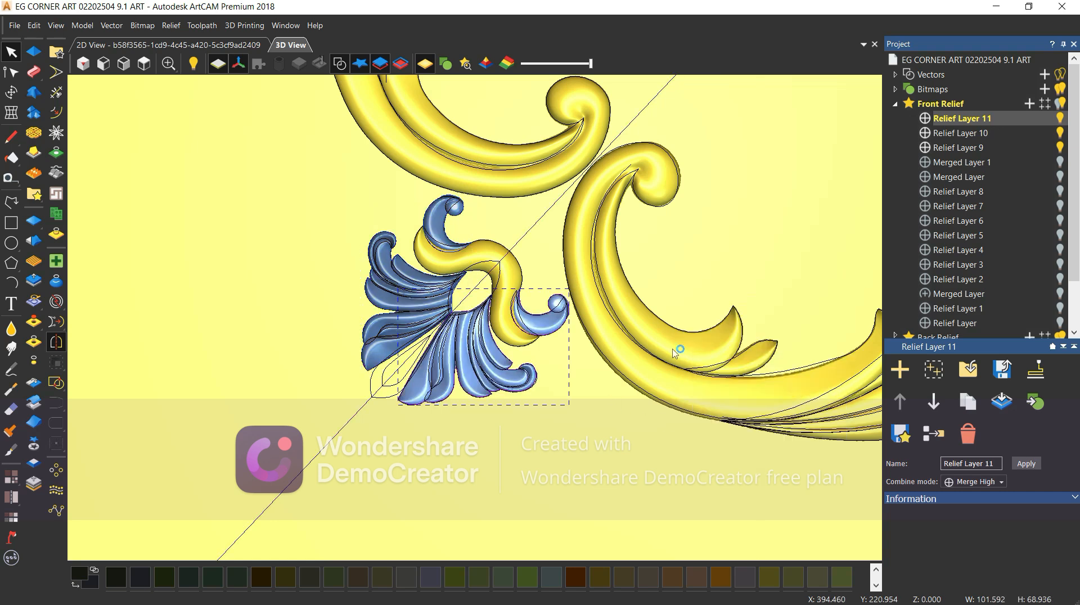
key(ctrl+a)
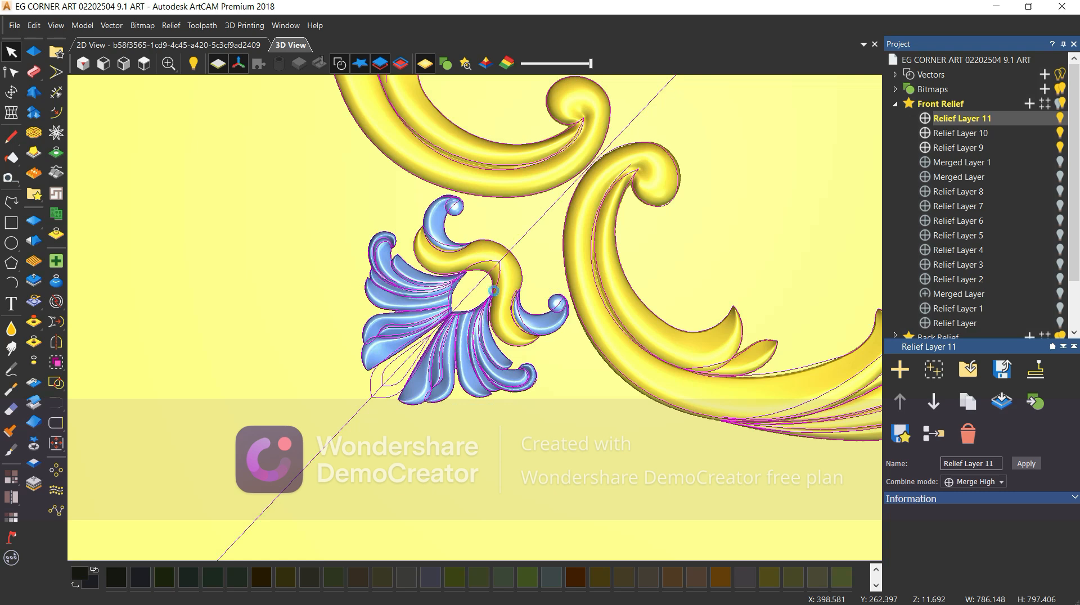
click(608, 435)
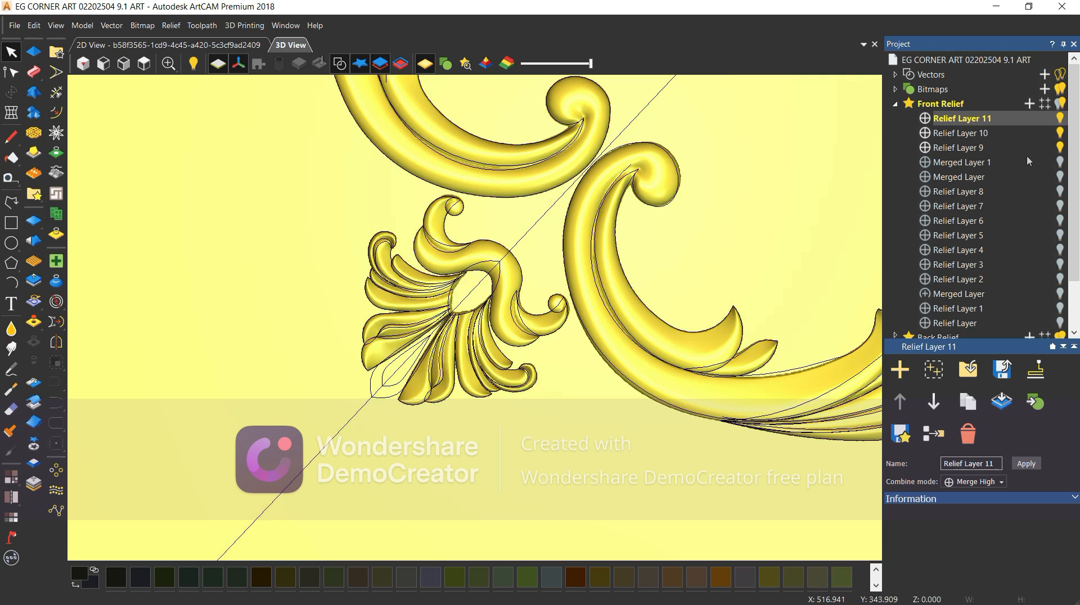
- Merge Relief Layers 10 and 11 into a single layer, hide the two source layers, and combine the merged layer as Merge High
ctrl+click(1023, 132)
right_click(1022, 133)
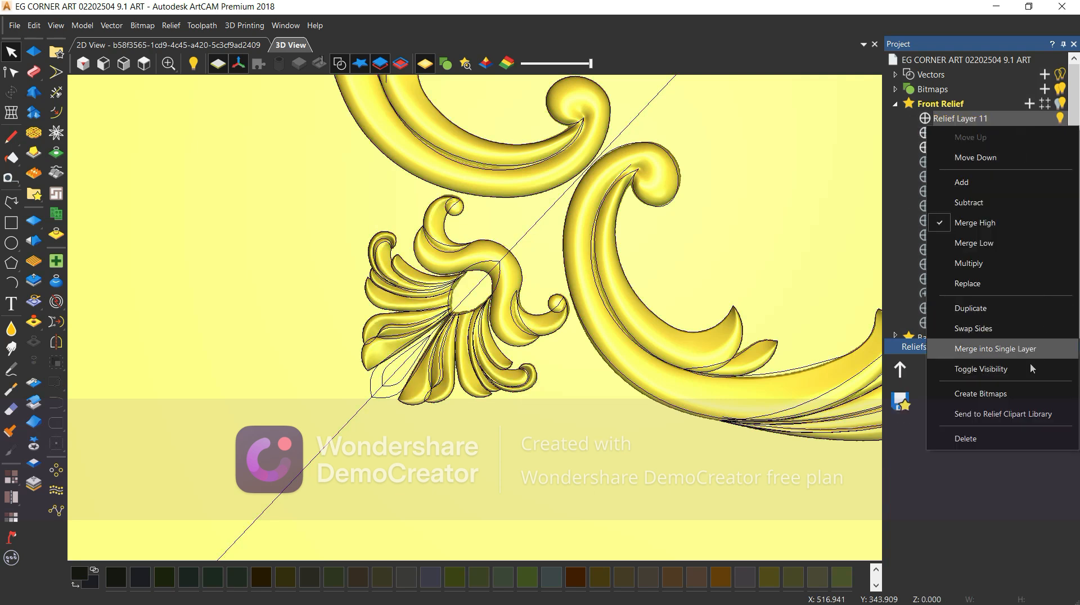
click(1032, 353)
right_click(1000, 145)
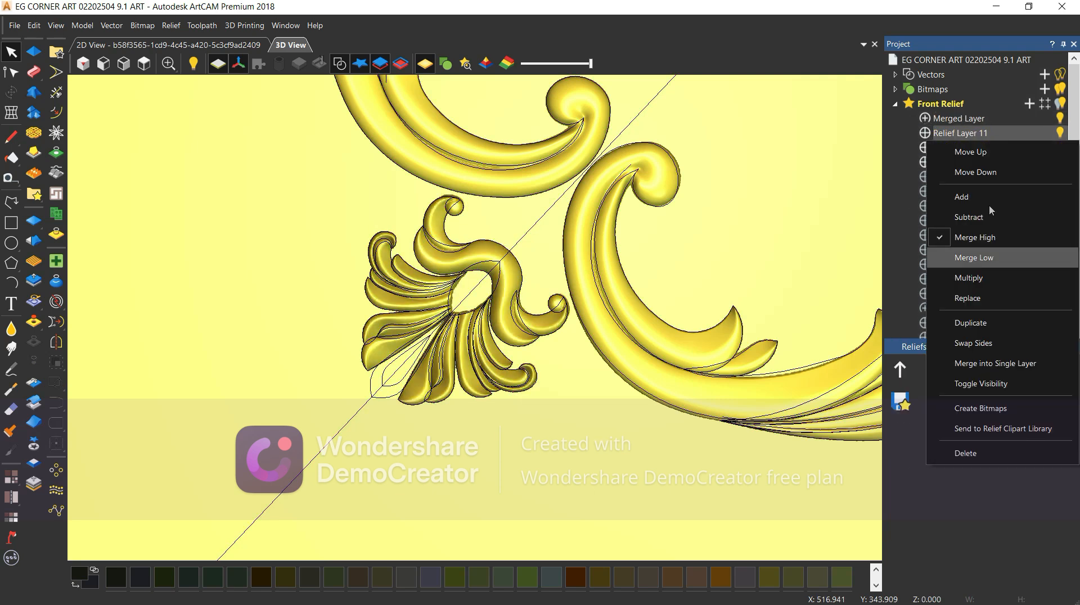
click(1005, 382)
click(928, 122)
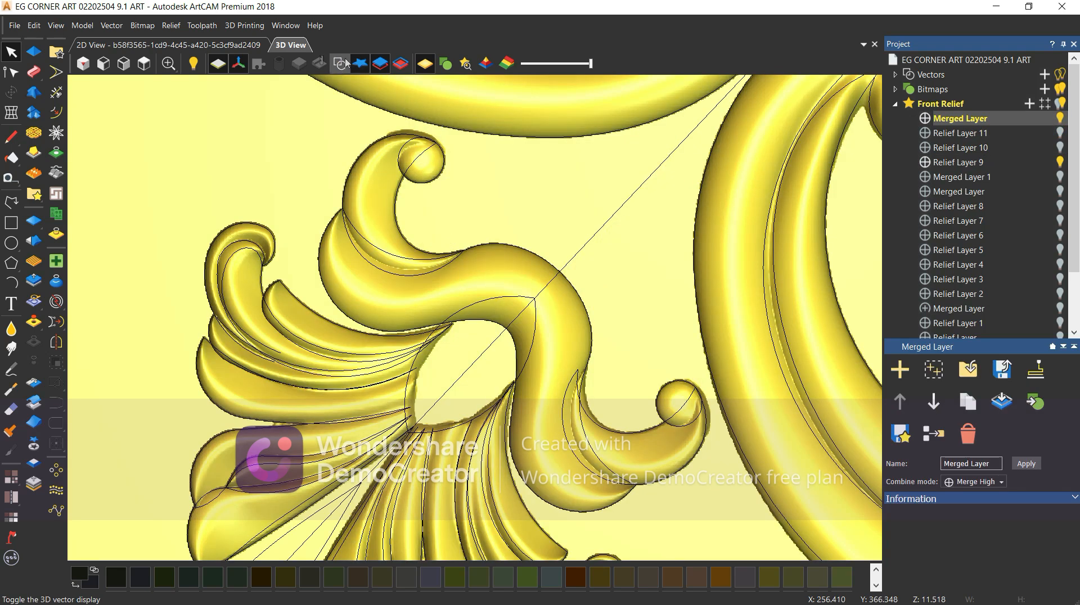
- Hide the vectors and smooth the seams where both curled leaves join the central S-shaped scroll on the merged layer
click(339, 64)
drag(424, 239, 122, 359)
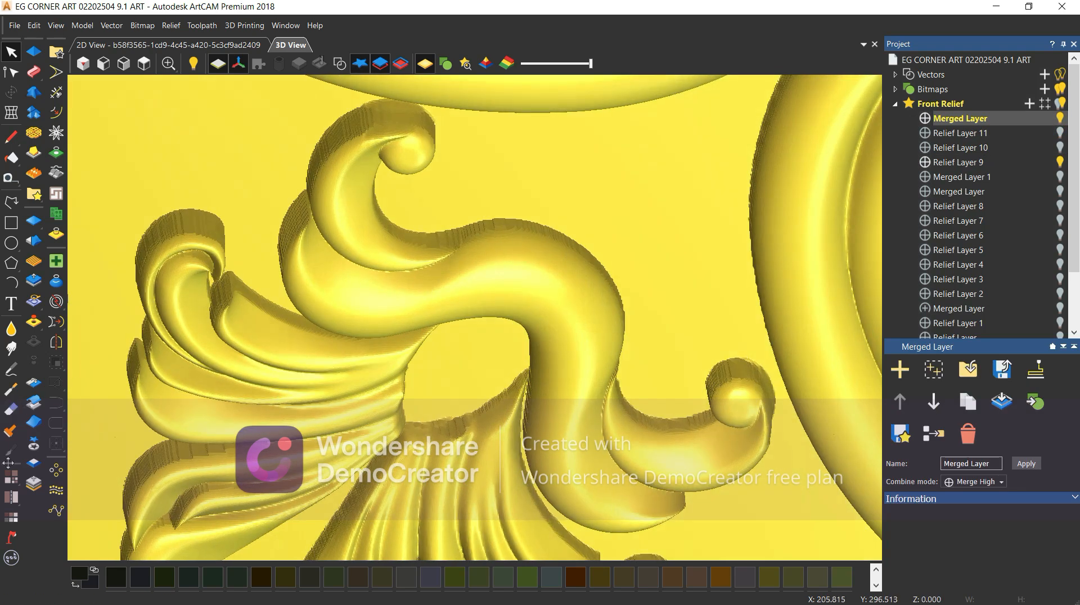
click(12, 328)
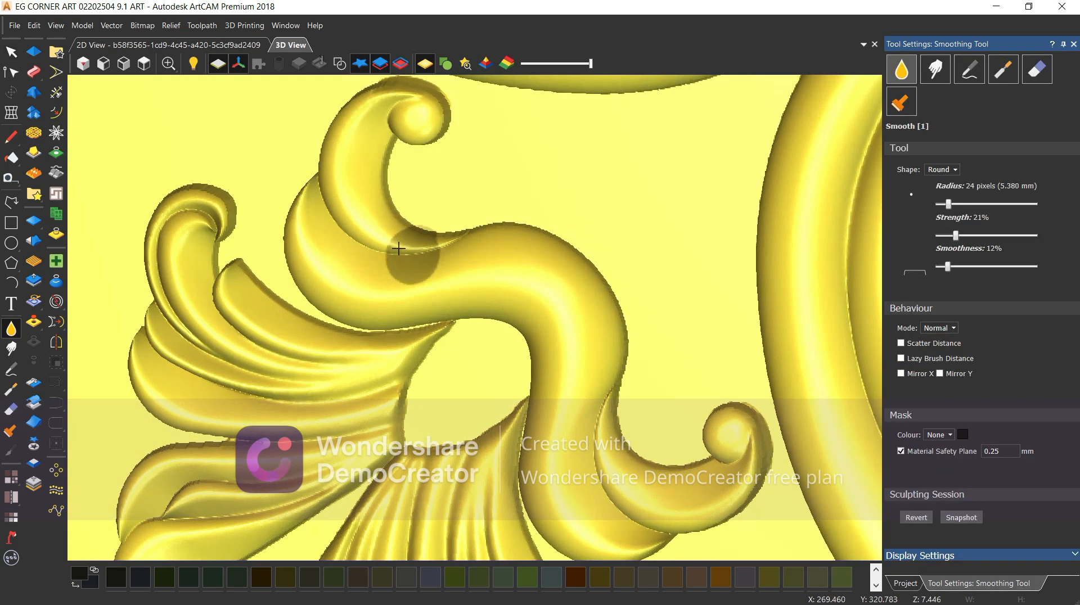
scroll(399, 248, up, 2)
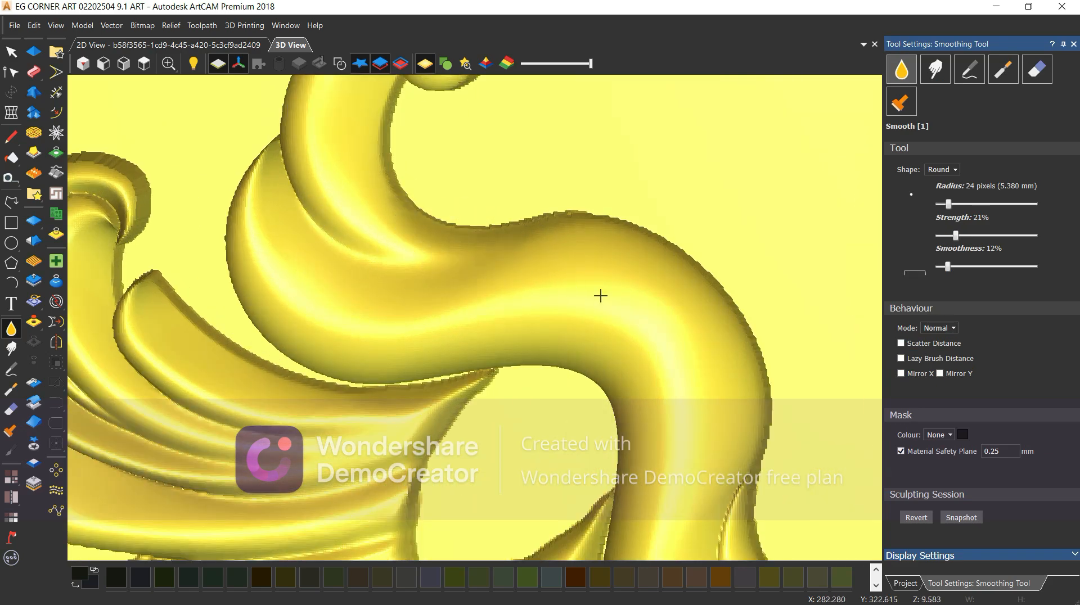
scroll(600, 295, down, 3)
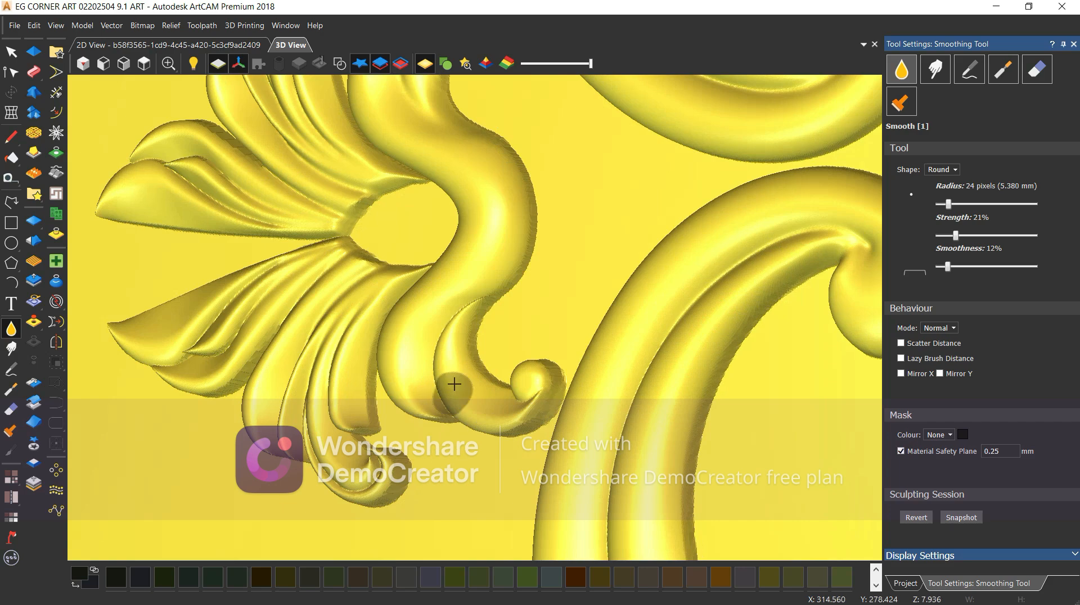
scroll(454, 384, up, 2)
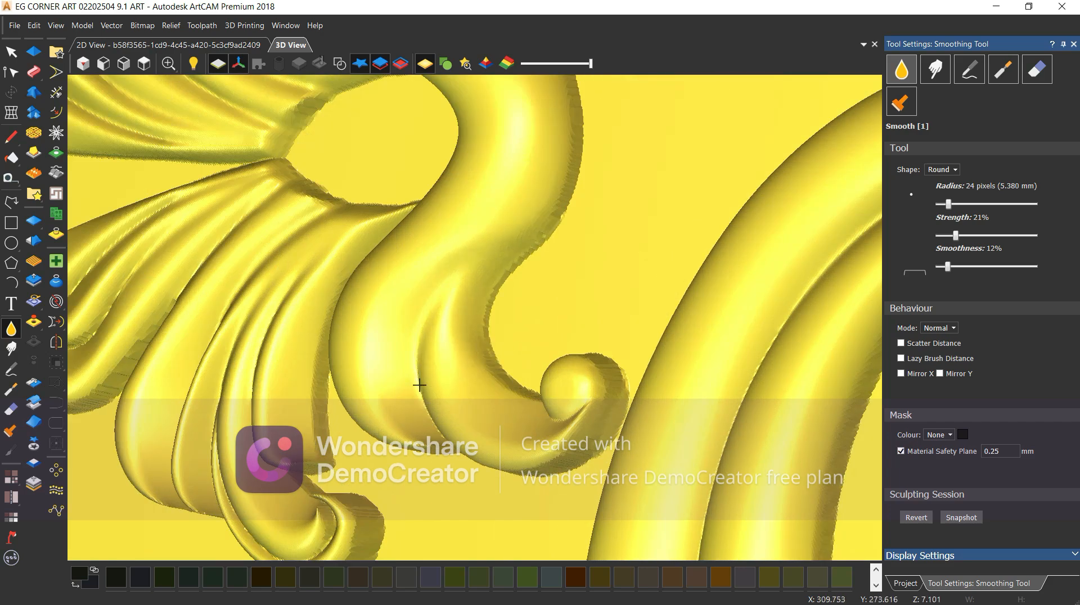
middle_drag(485, 245, 641, 247)
middle_drag(445, 295, 506, 146)
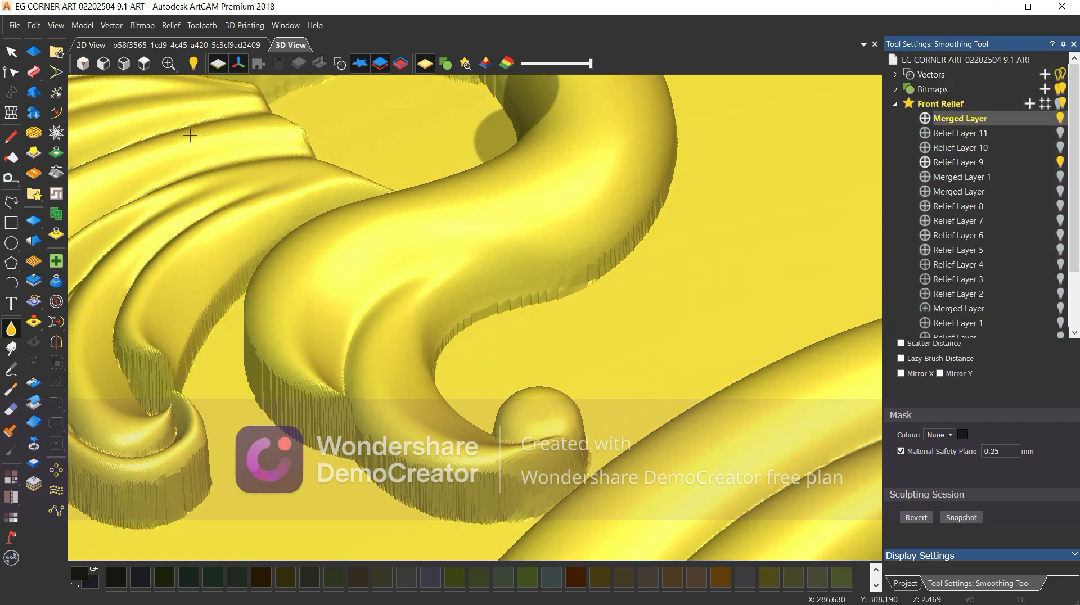
- Show the vectors from above, save the model, and add a new front relief layer combined as Merge High
click(145, 65)
scroll(417, 396, up, 3)
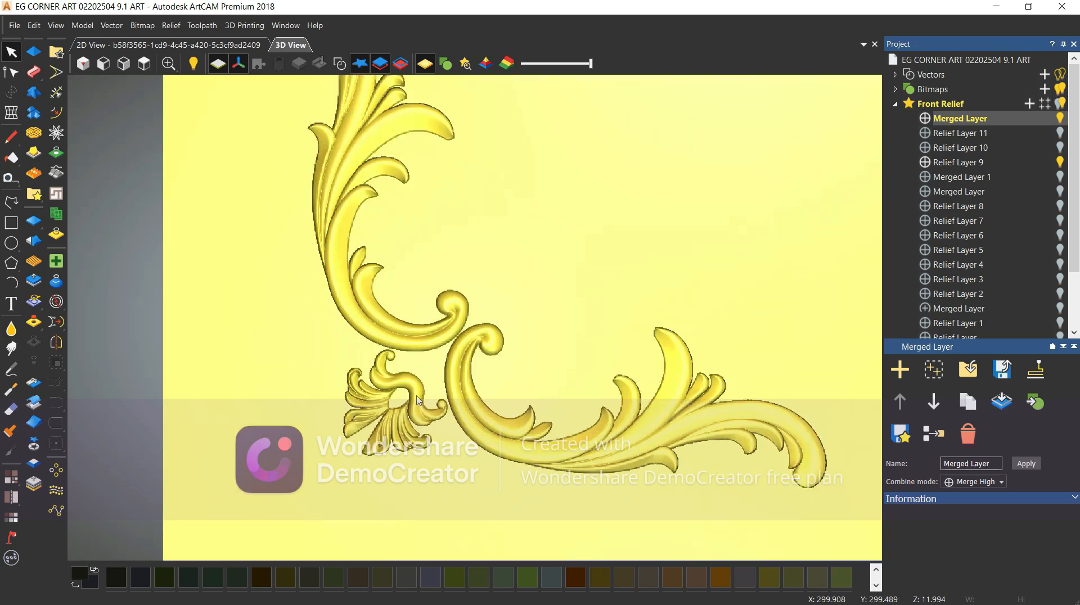
click(339, 64)
scroll(433, 458, up, 4)
key(ctrl+s)
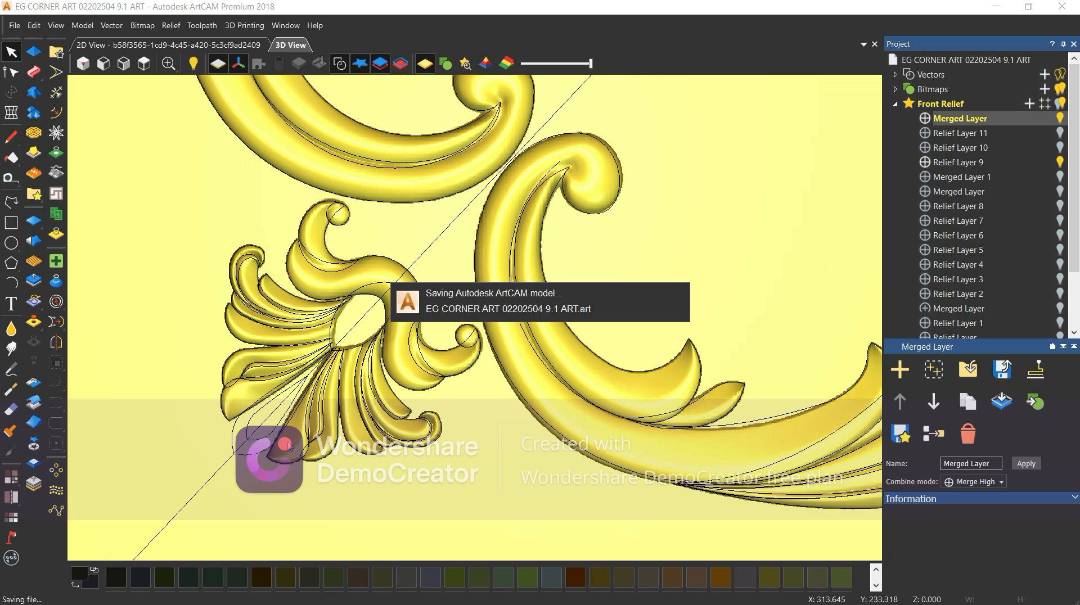
click(1031, 107)
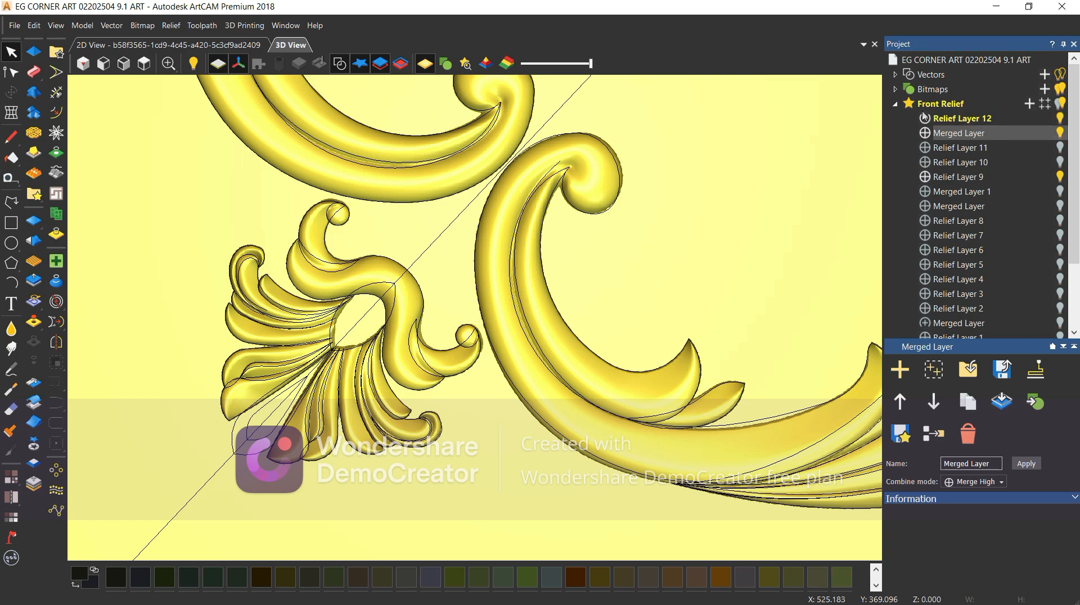
click(923, 115)
- Start a Two Rail Sweep using the two mirrored curves around the palmette's central opening as drive rails
scroll(371, 374, up, 3)
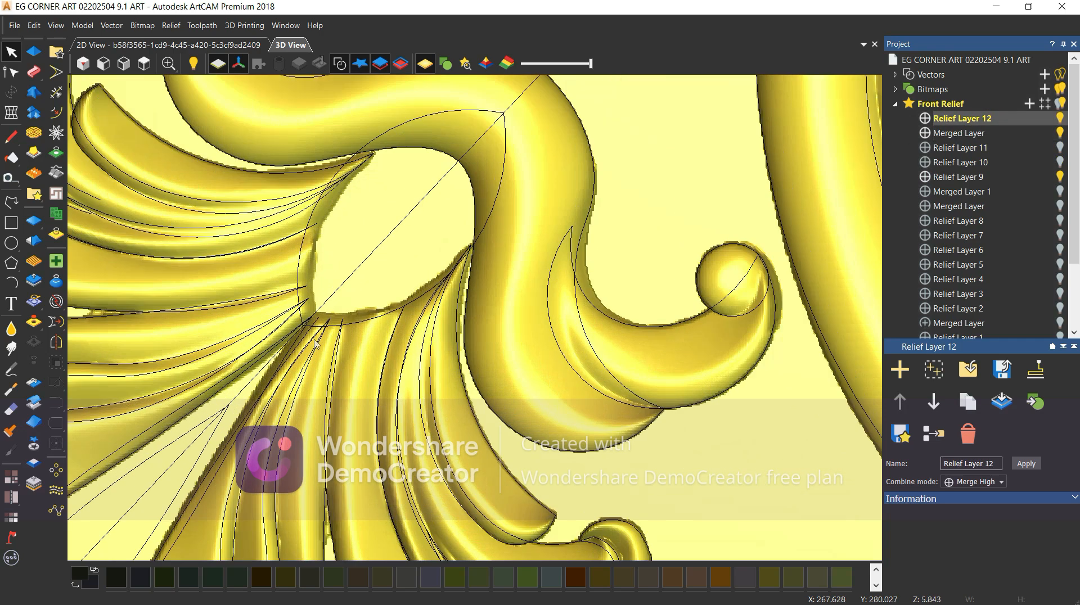
click(332, 327)
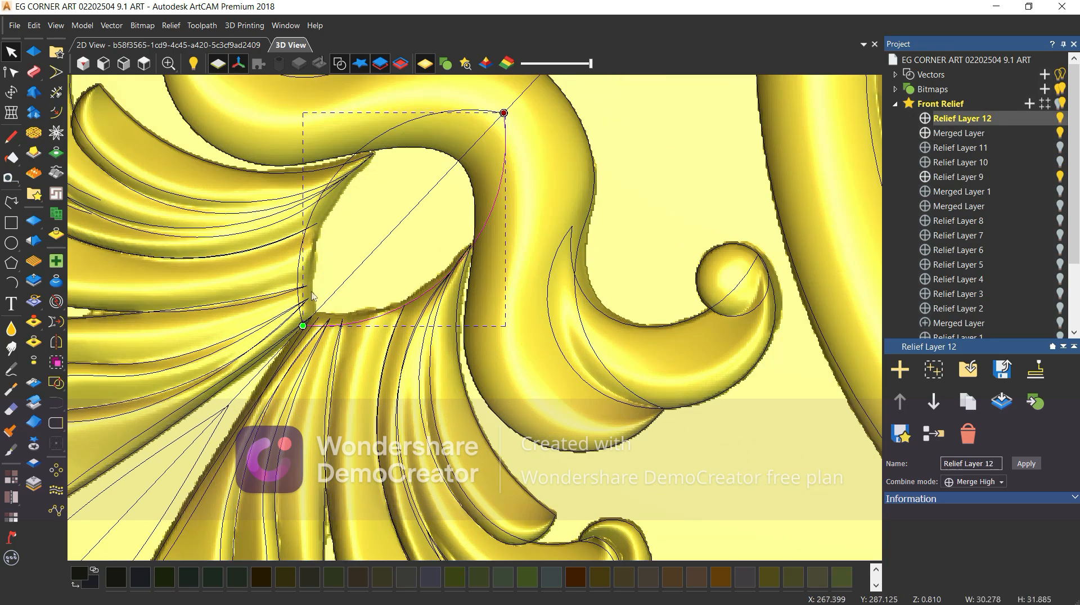
shift+click(300, 263)
drag(324, 254, 360, 194)
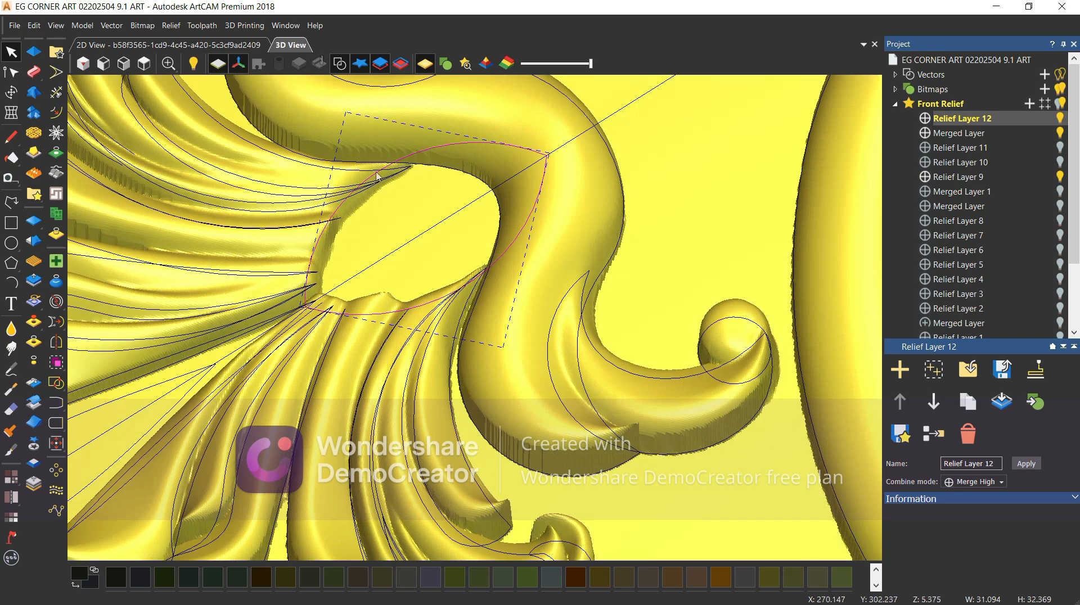
click(144, 63)
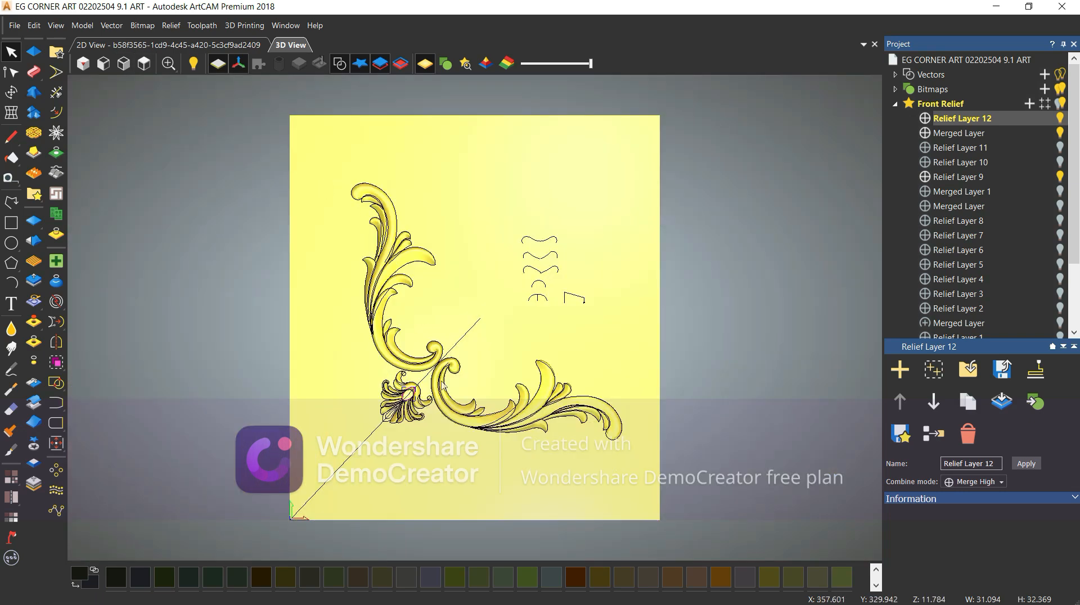
click(34, 72)
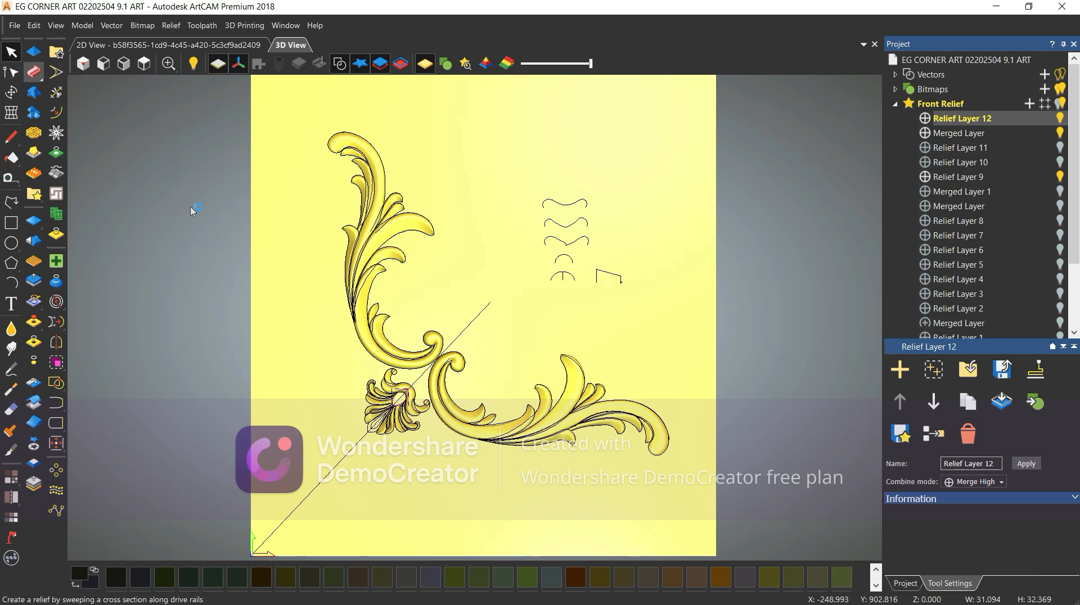
scroll(402, 399, up, 5)
scroll(551, 269, down, 3)
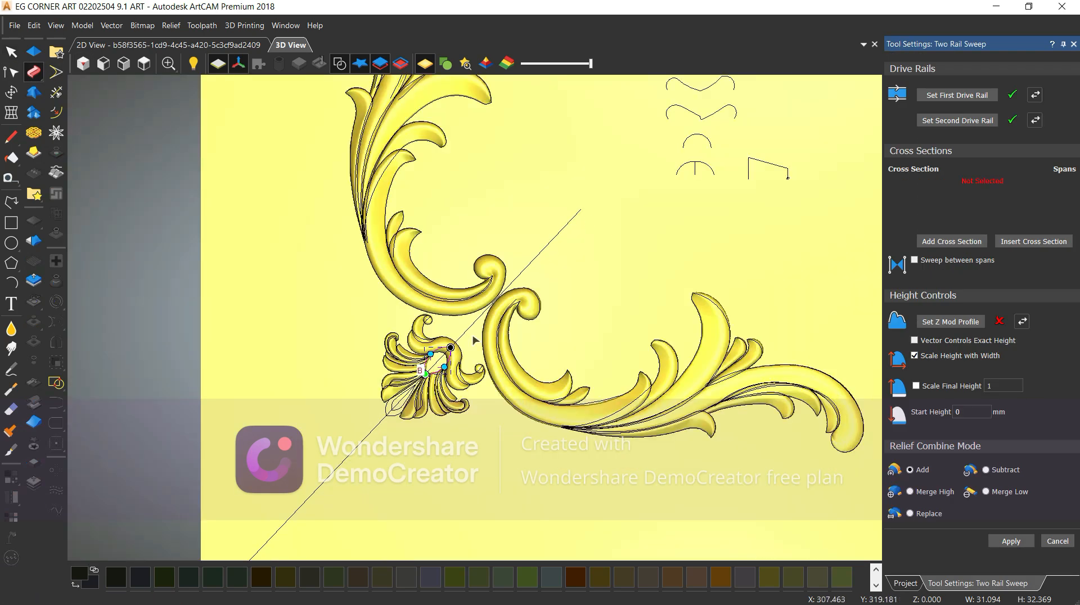
- Use the plain small arc vector as the cross section and generate the sweep over the palmette's centre
scroll(440, 387, up, 2)
scroll(579, 298, down, 1)
scroll(701, 164, down, 1)
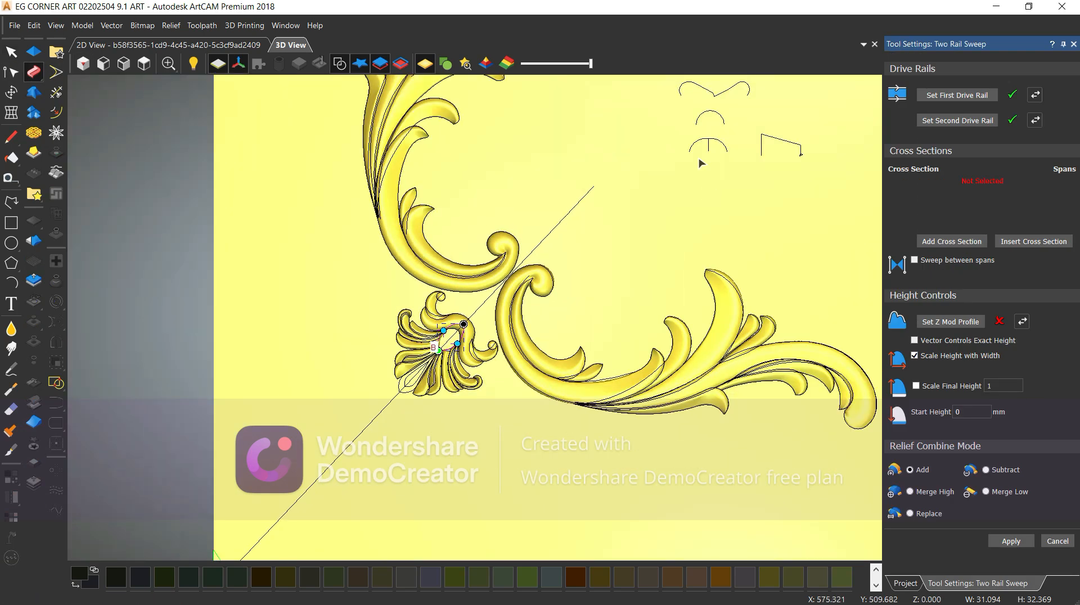
scroll(727, 106, up, 1)
click(720, 118)
scroll(338, 416, up, 4)
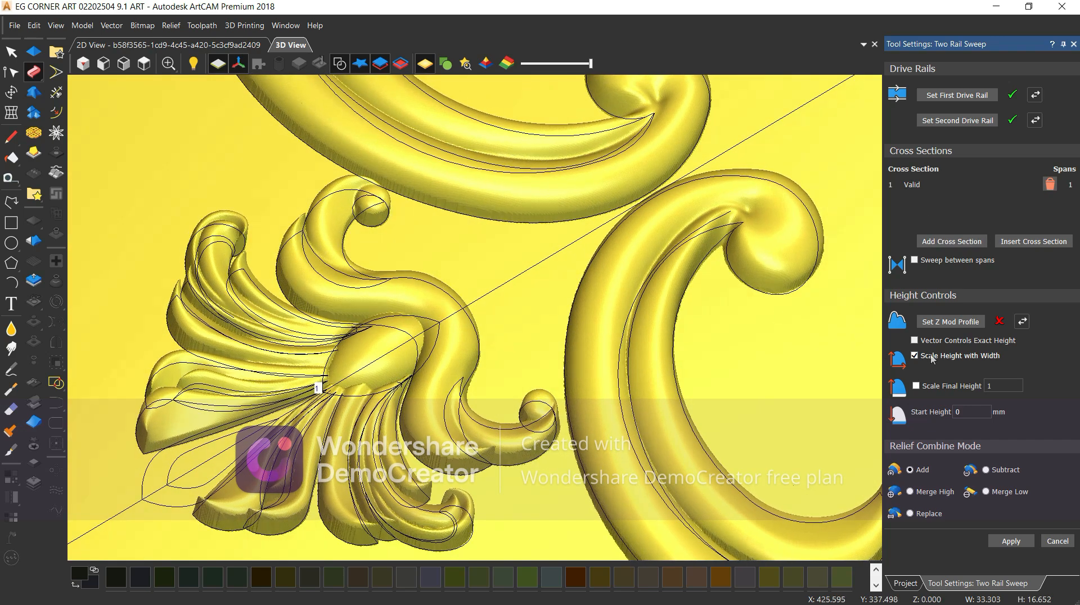
- Turn off Scale Height with Width, set Scale Final Height to 10 and Start Height to 2 mm, and combine the sweep as Merge High
click(933, 357)
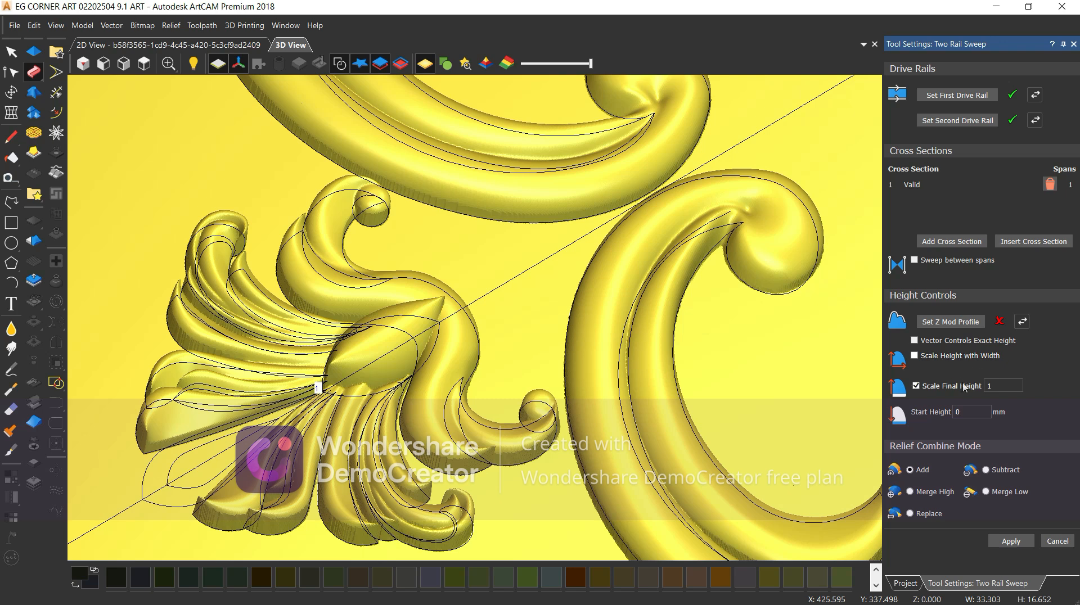
double_click(990, 385)
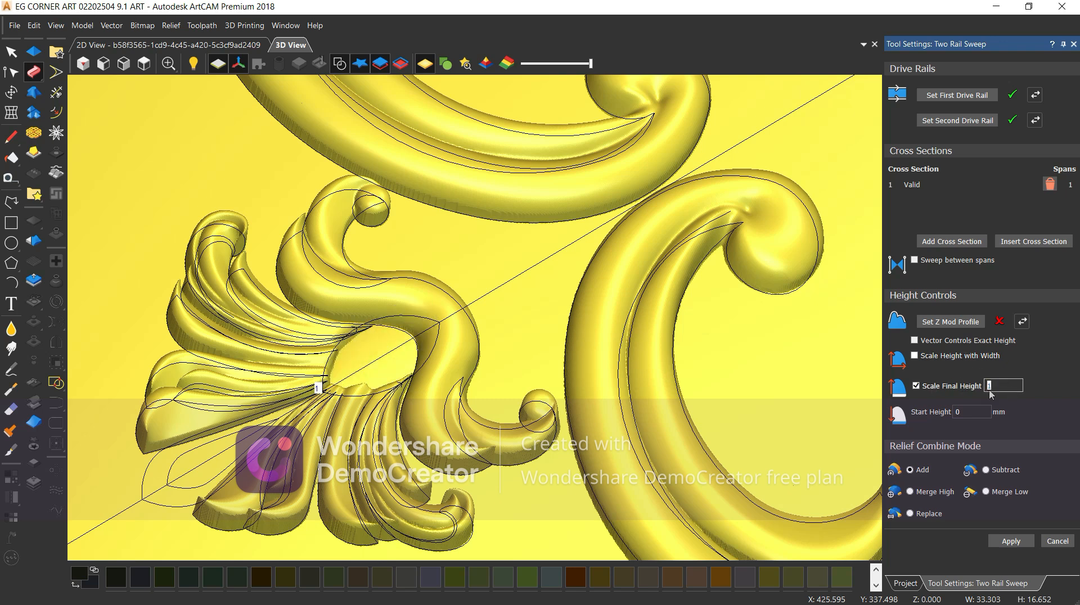
text(10)
key(Tab)
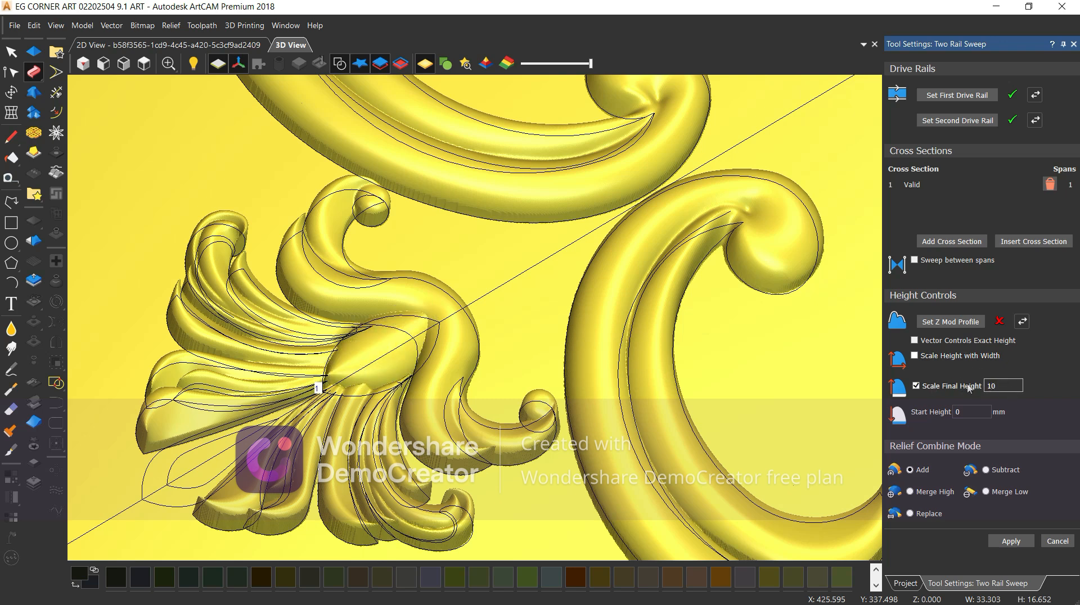
text(2)
click(934, 492)
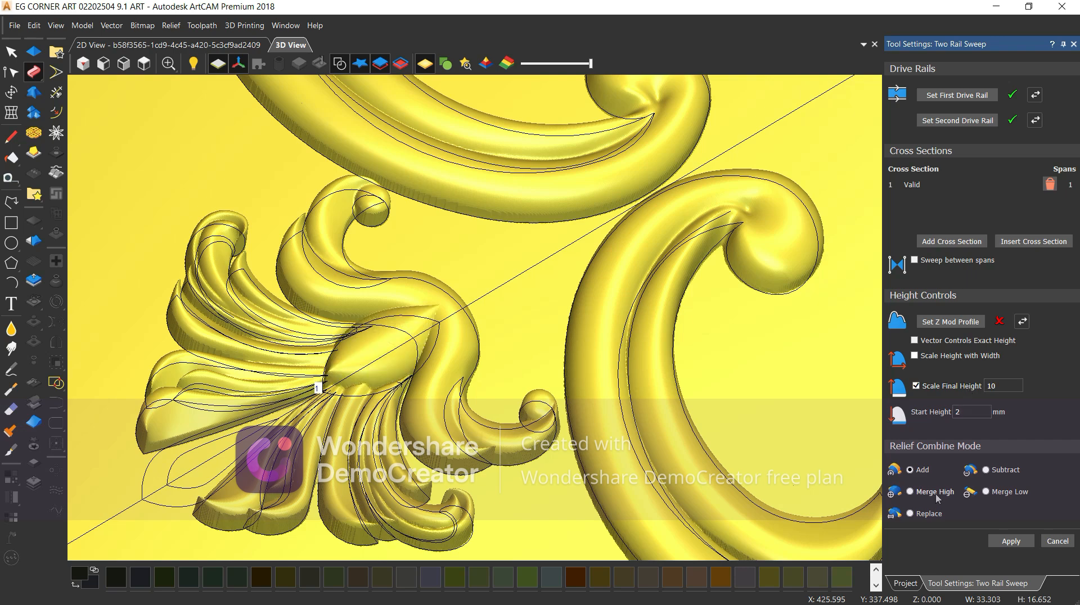
- Set the slanted profile vector as the sweep's Z Mod Profile and regenerate the palmette's centre with it
scroll(494, 389, down, 5)
scroll(697, 200, up, 3)
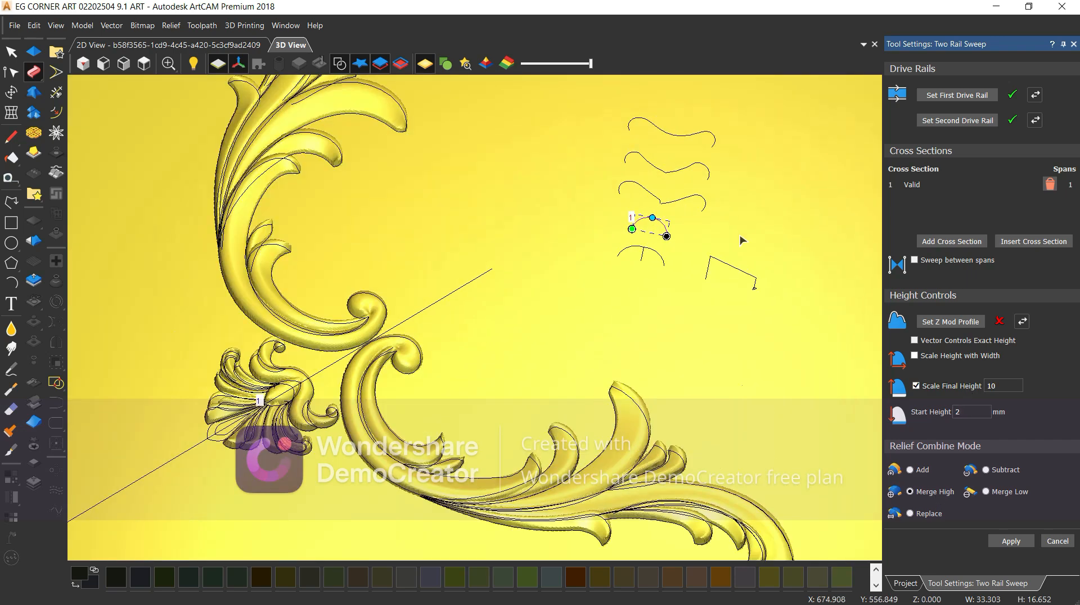
click(731, 267)
click(954, 322)
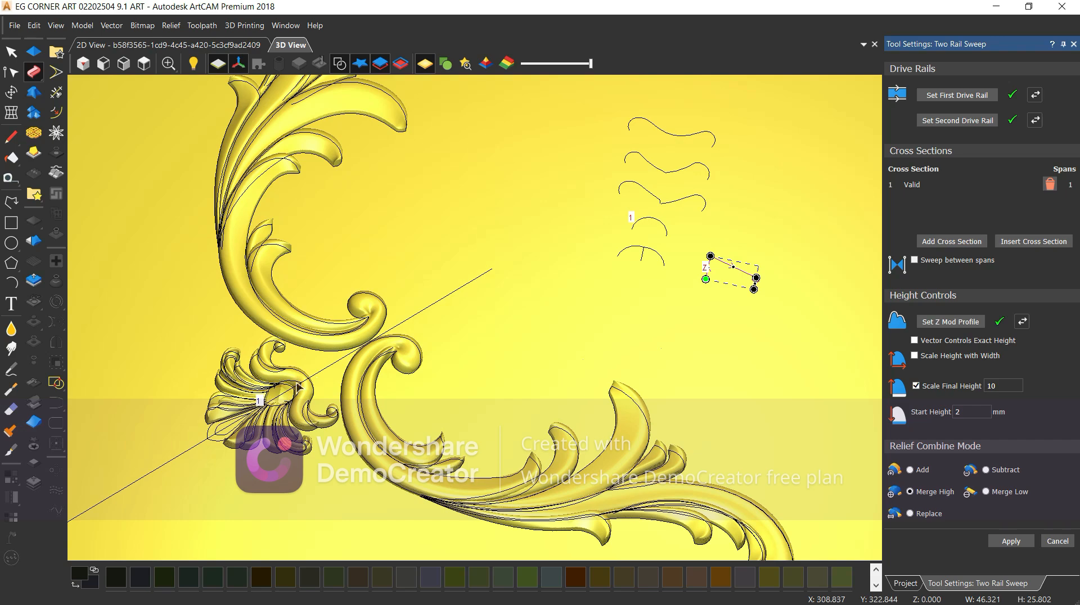
scroll(292, 400, up, 4)
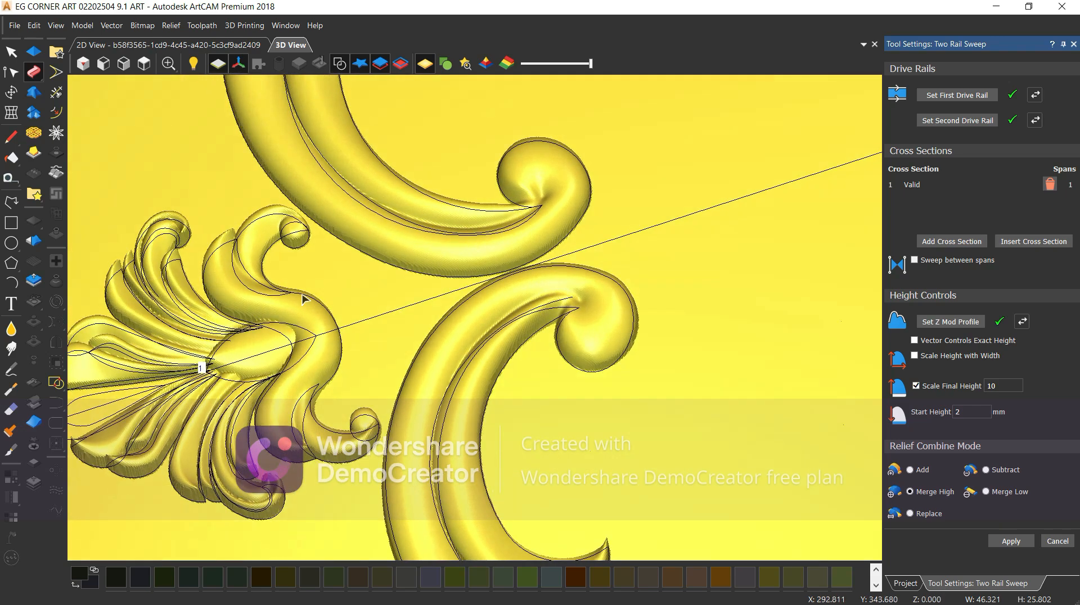
- Hide the vectors and examine the swept centre from several angles and from above, checking how it meets the leaves and scroll
click(340, 64)
drag(281, 302, 190, 323)
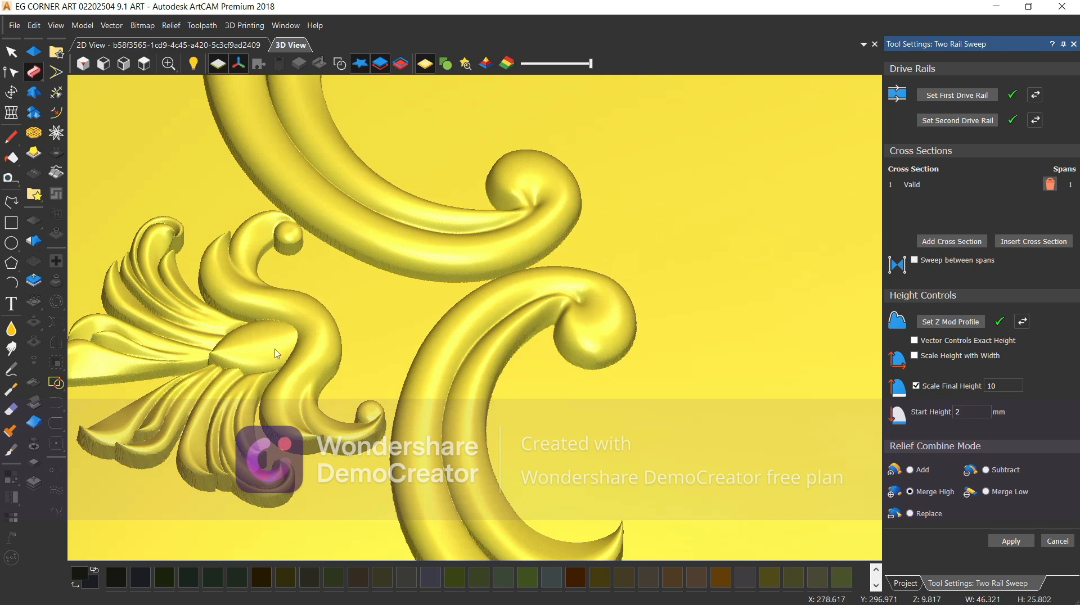
drag(275, 353, 232, 314)
scroll(231, 313, up, 7)
scroll(488, 288, down, 2)
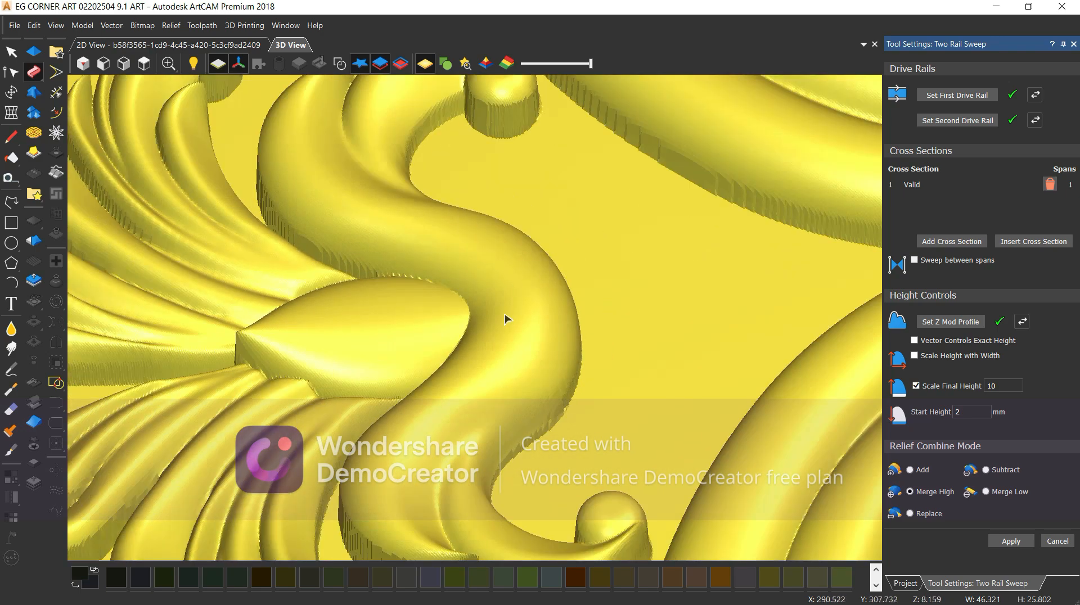
scroll(116, 267, down, 2)
scroll(160, 269, down, 2)
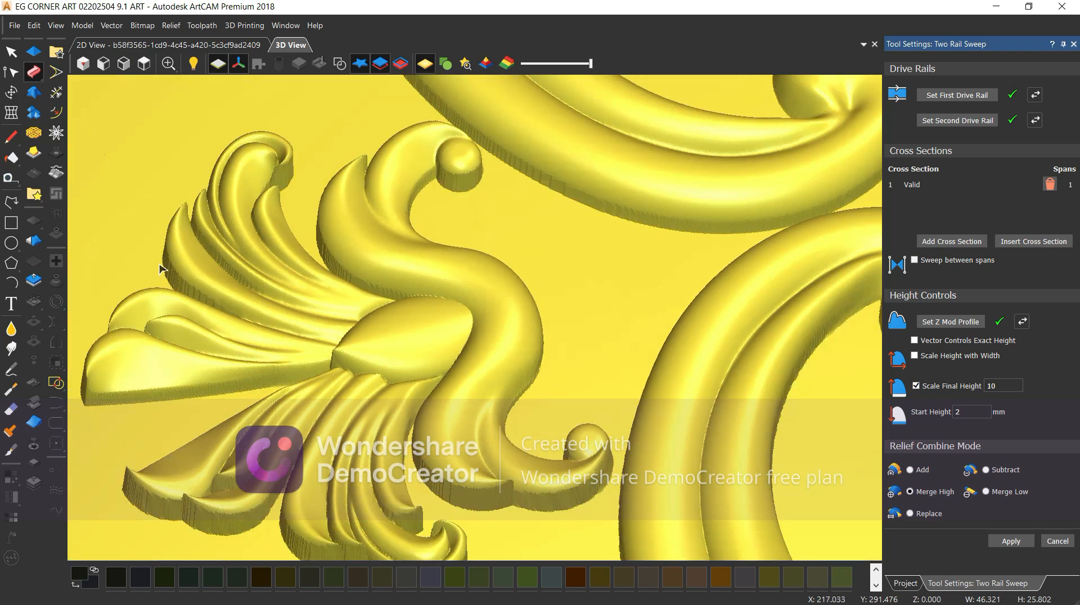
scroll(457, 333, down, 2)
click(144, 64)
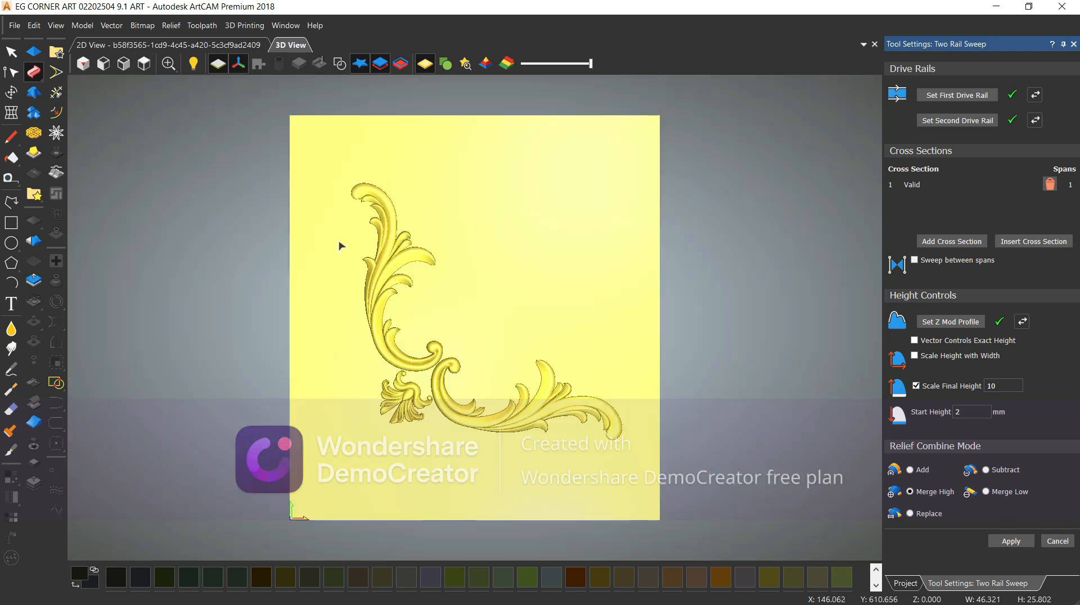
scroll(405, 402, up, 2)
scroll(407, 409, up, 3)
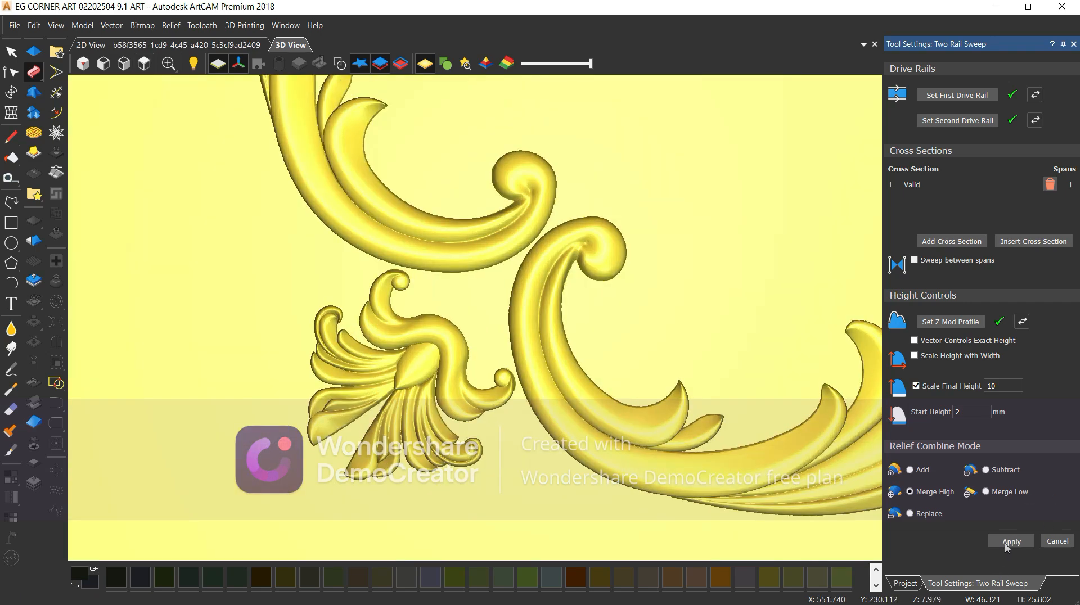
- Show the vectors and sweep the palmette's middle leaf on the diagonal, using its two edge curves as first and second drive rails
click(339, 63)
scroll(416, 371, up, 2)
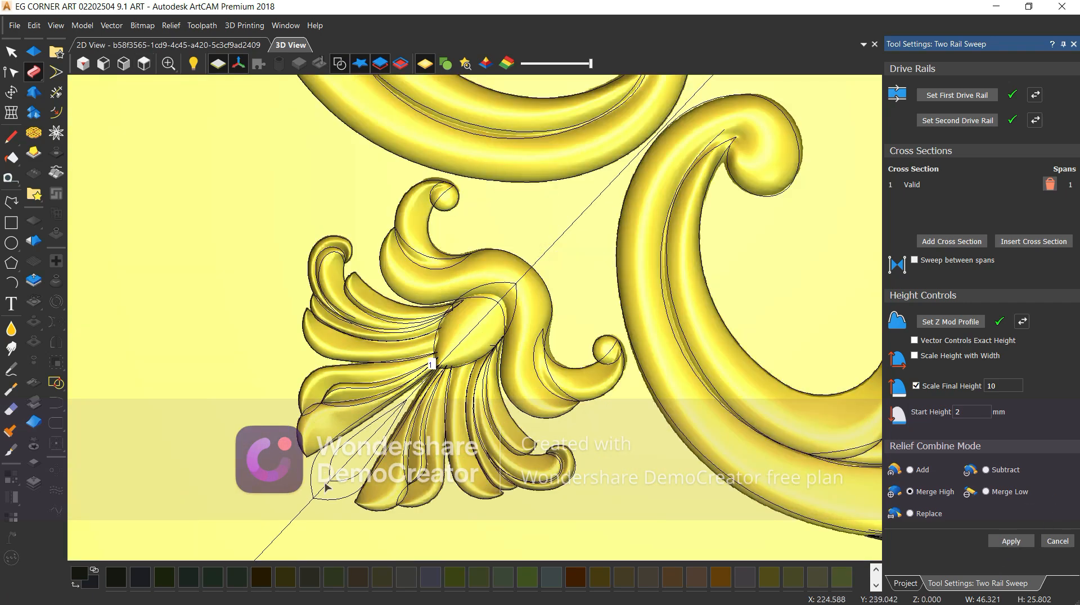
click(310, 480)
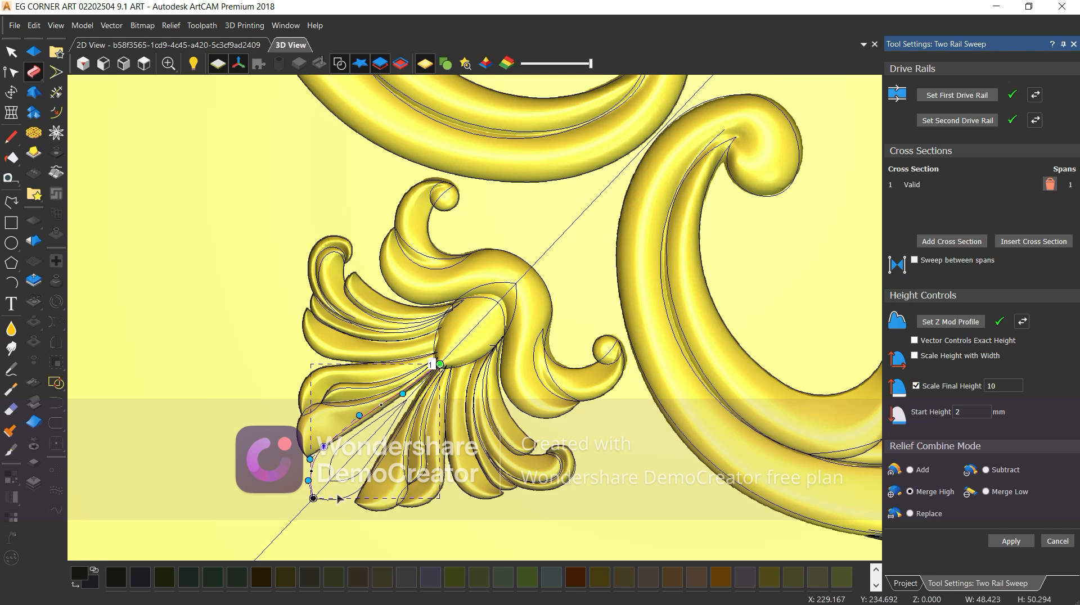
click(934, 97)
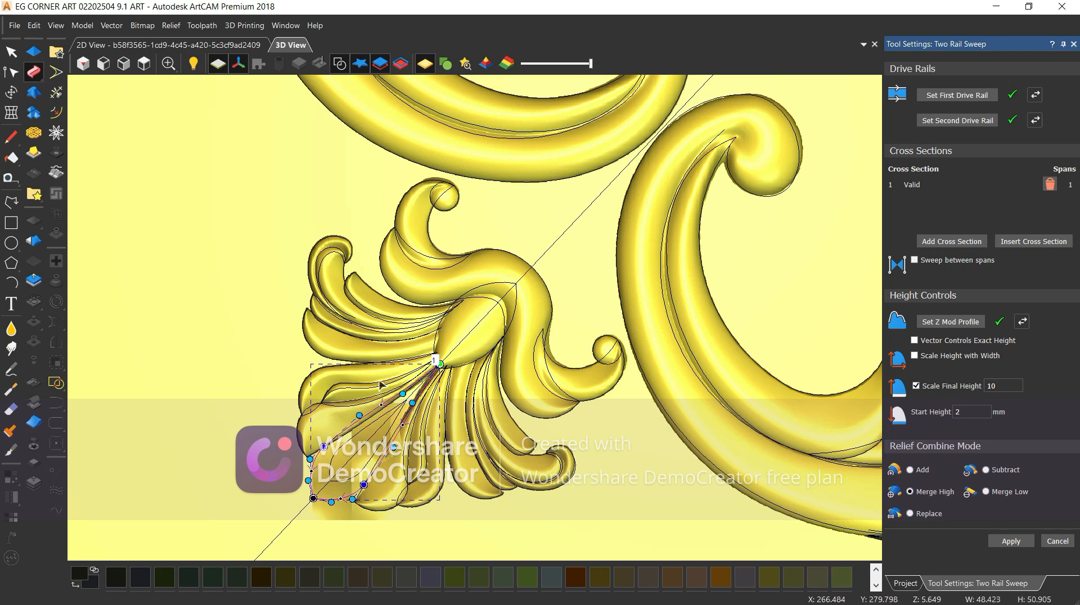
- Reverse the Z Mod Profile direction for the middle leaf, reapply the sweep, check its shape, and close the Two Rail Sweep
scroll(388, 392, up, 3)
middle_drag(388, 388, 359, 240)
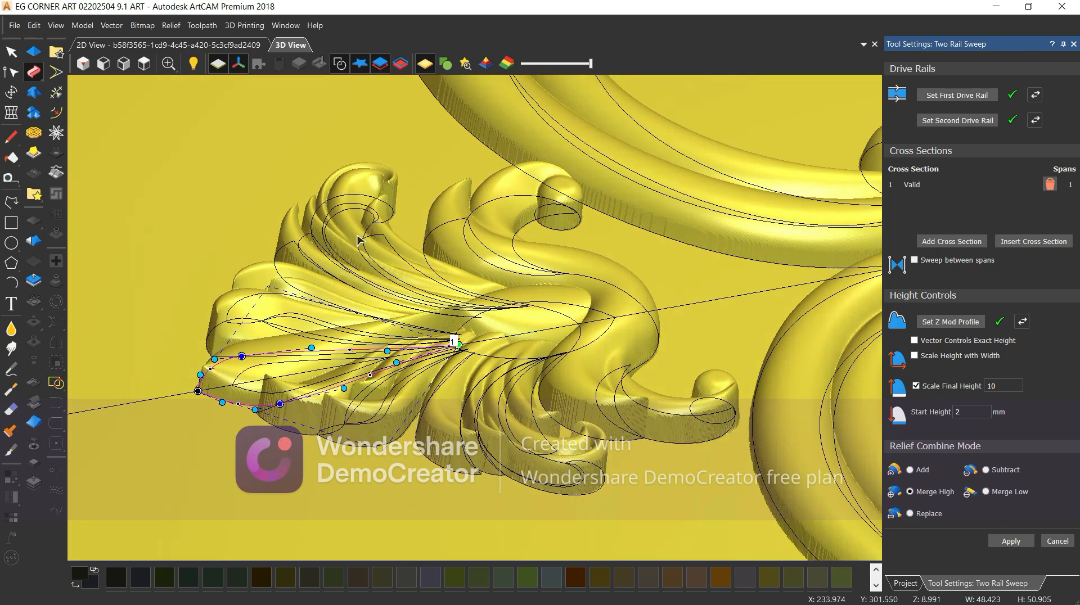
click(339, 63)
scroll(466, 307, up, 2)
middle_drag(496, 339, 373, 319)
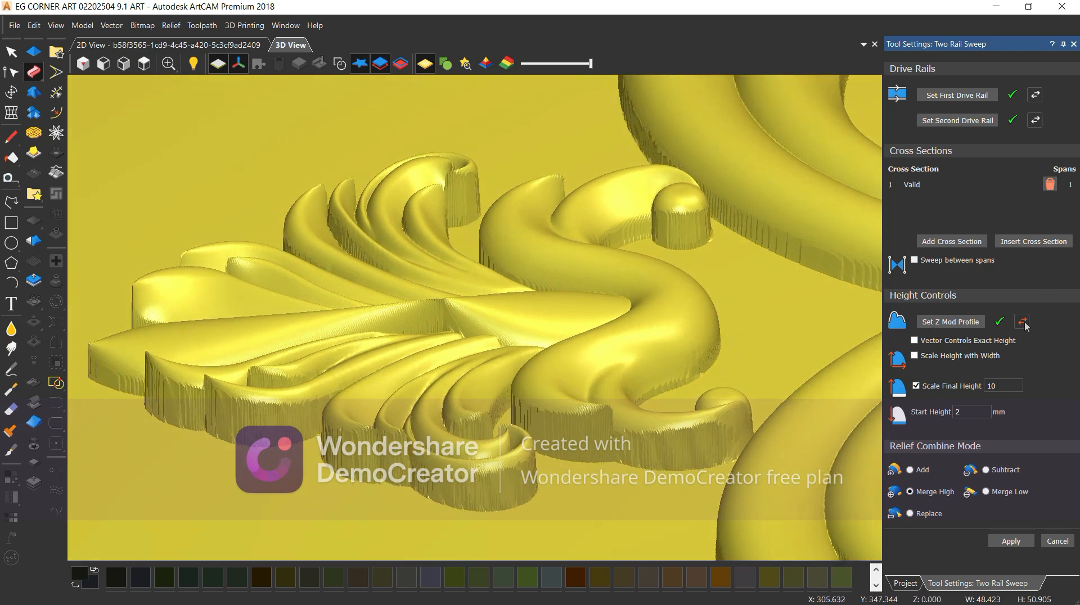
scroll(465, 260, down, 2)
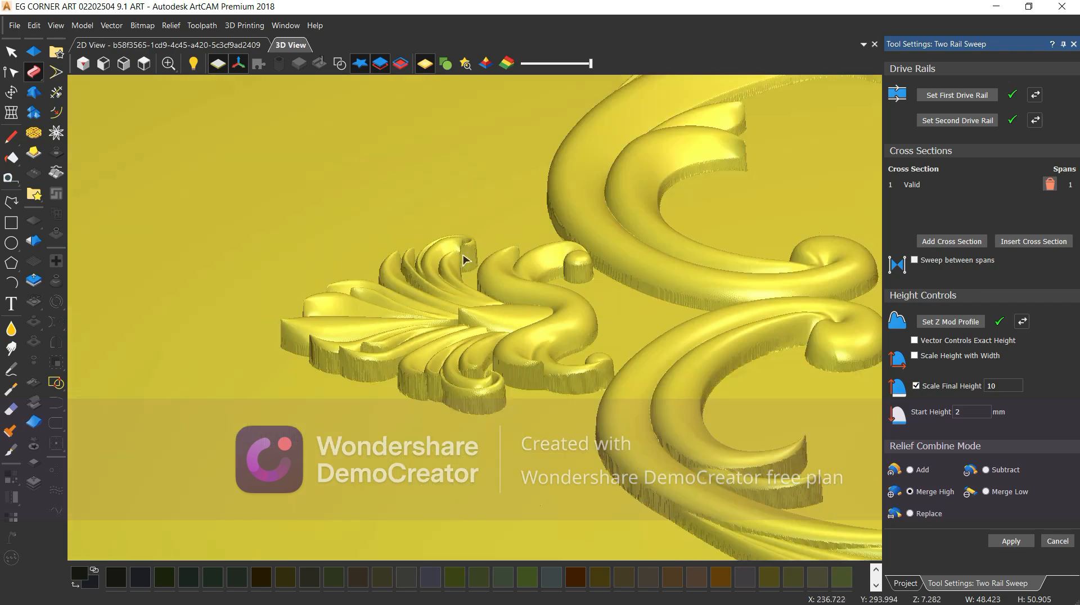
drag(464, 260, 290, 301)
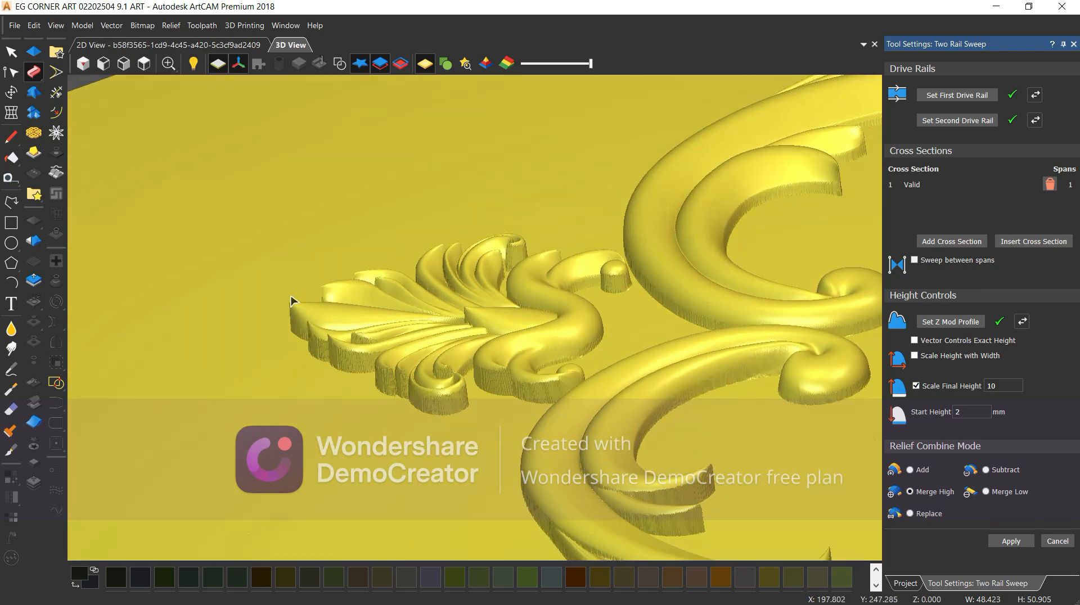
click(145, 67)
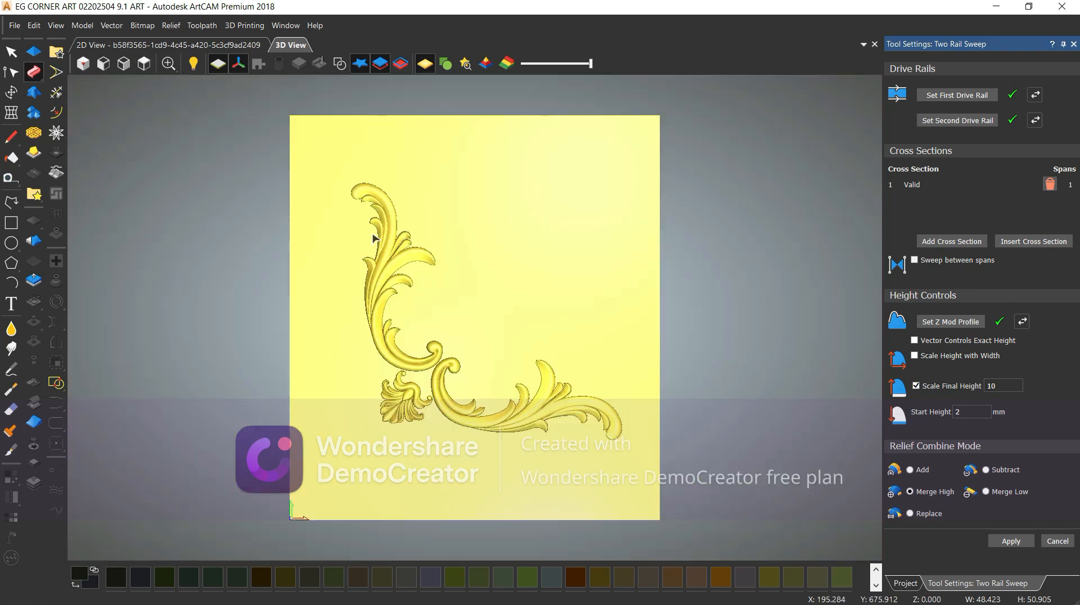
scroll(380, 443, up, 4)
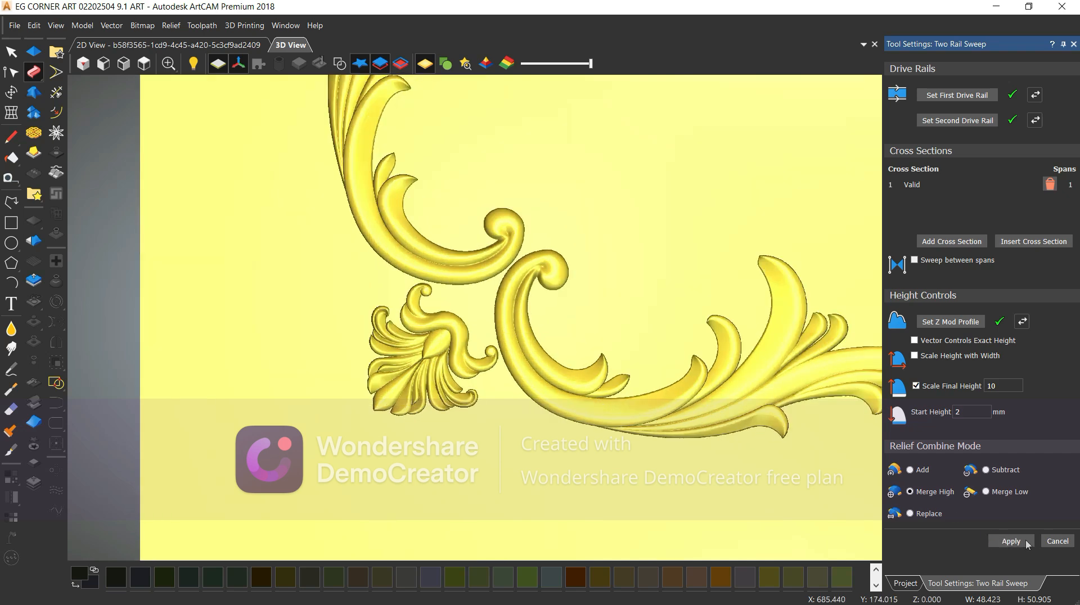
click(1027, 544)
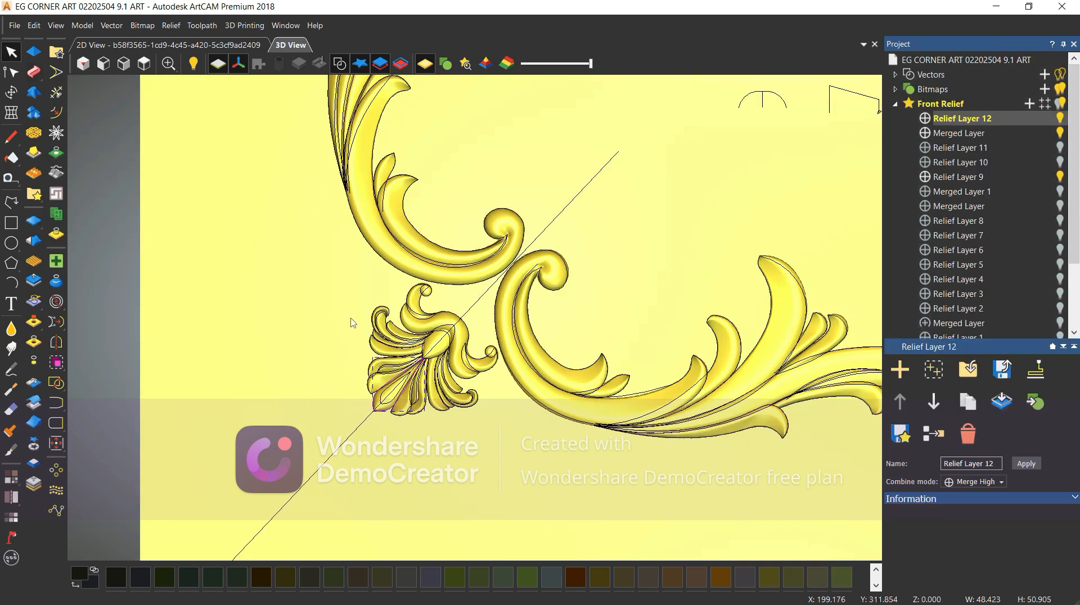
- Carve the teardrop vector inside the middle leaf with a round shape scaled to 5.5 mm height in Subtract mode, and close the Shape Editor
scroll(381, 391, up, 3)
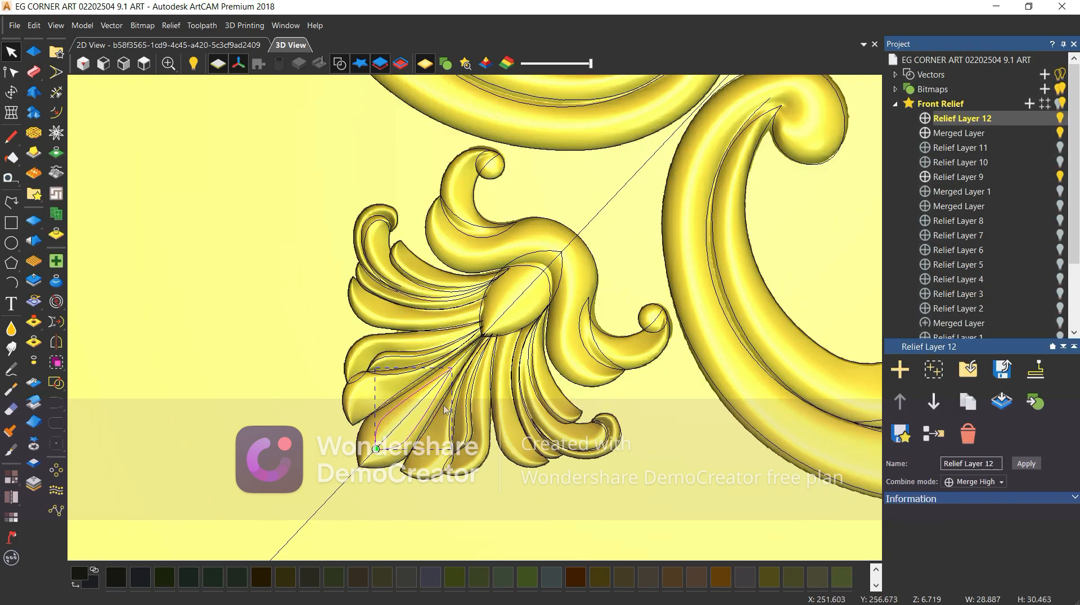
click(33, 51)
scroll(419, 430, up, 1)
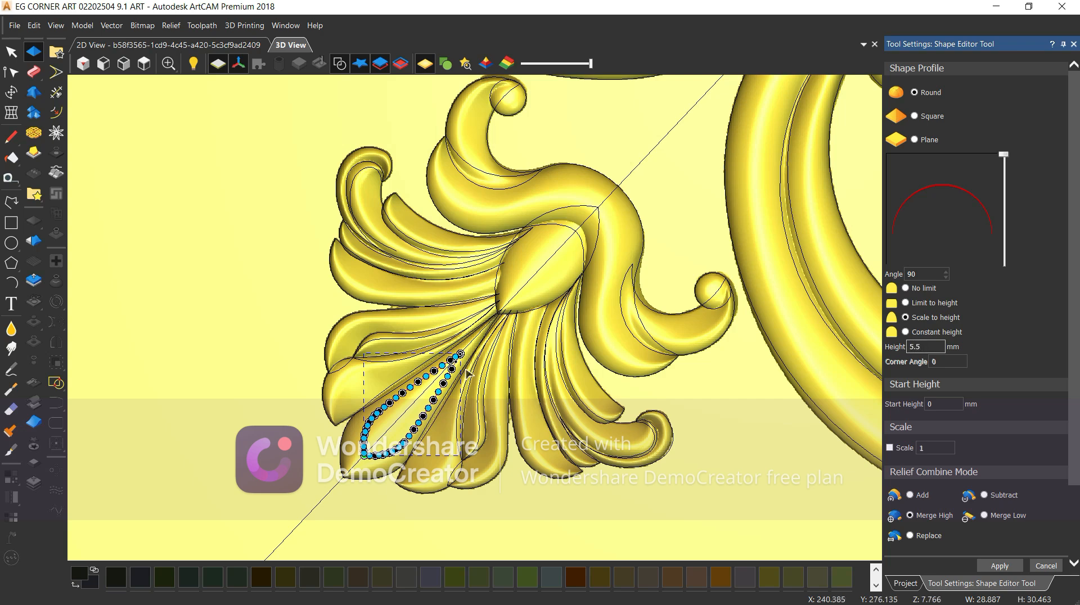
click(984, 497)
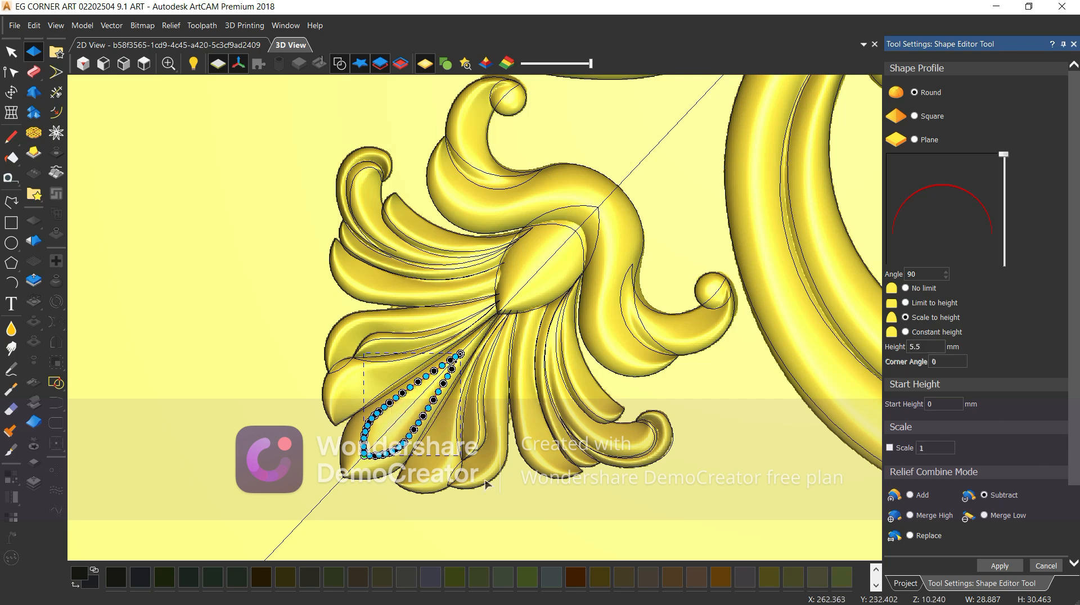
click(332, 65)
drag(620, 333, 330, 267)
drag(334, 347, 400, 298)
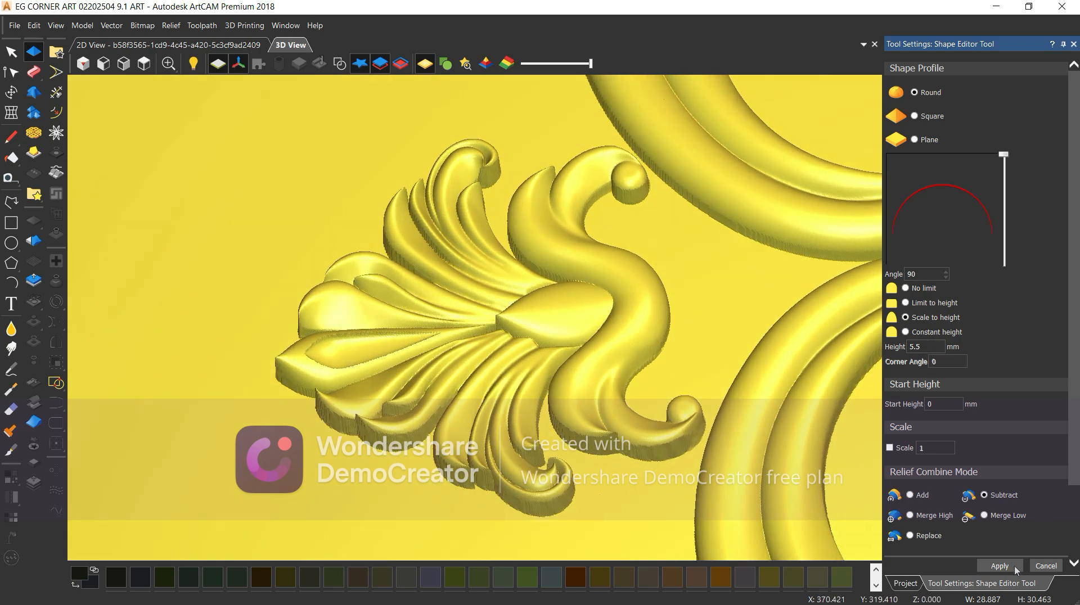
click(1044, 566)
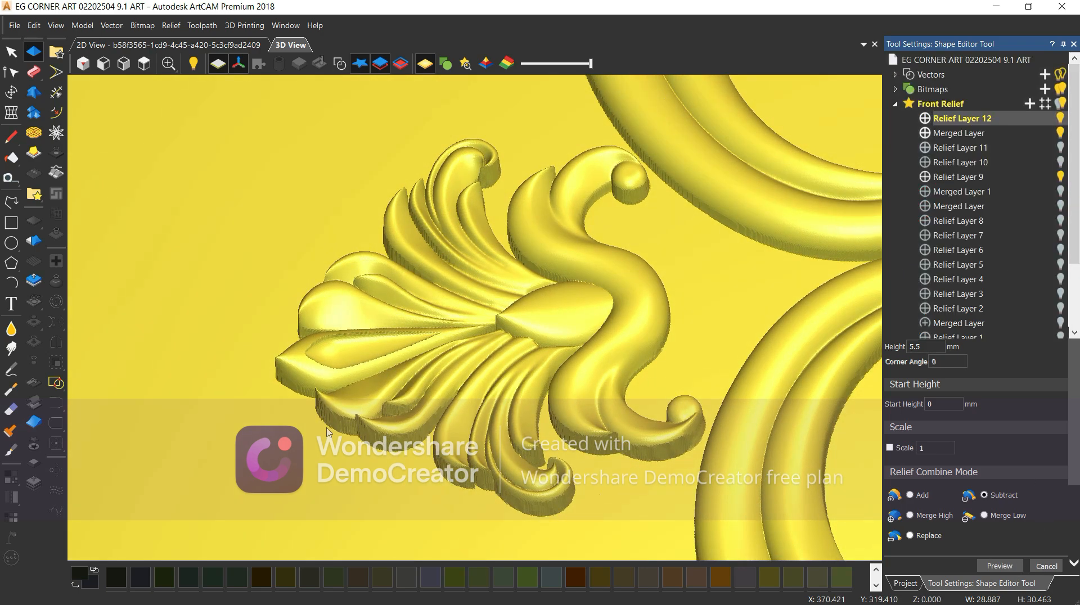
- Smooth the edges of the teardrop recess in the middle leaf and the leaf joins near the palmette's centre with the Smoothing Tool
click(12, 329)
scroll(416, 344, up, 5)
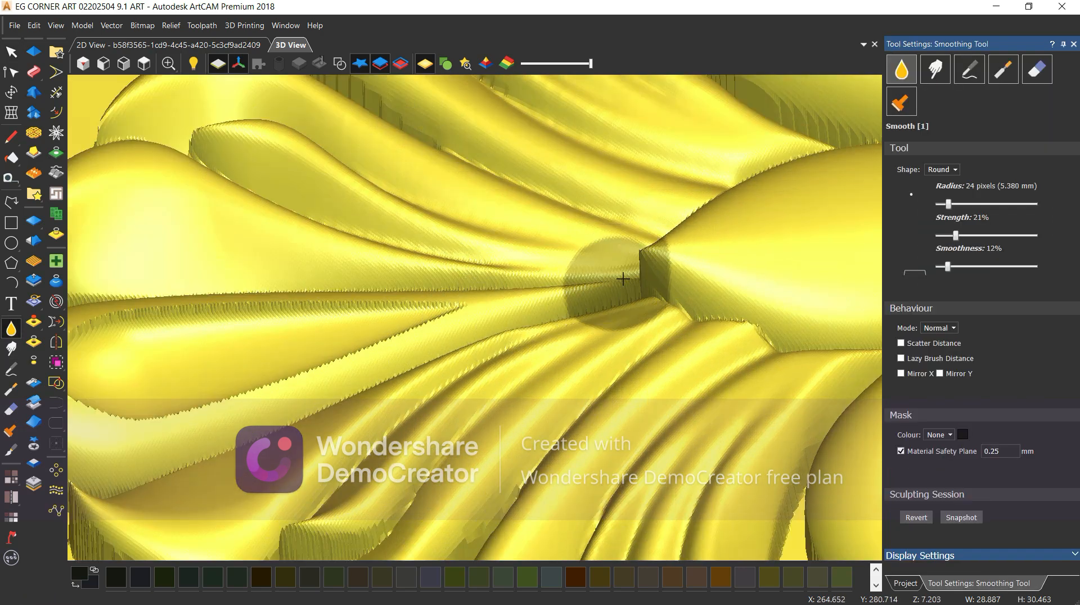
scroll(400, 345, up, 3)
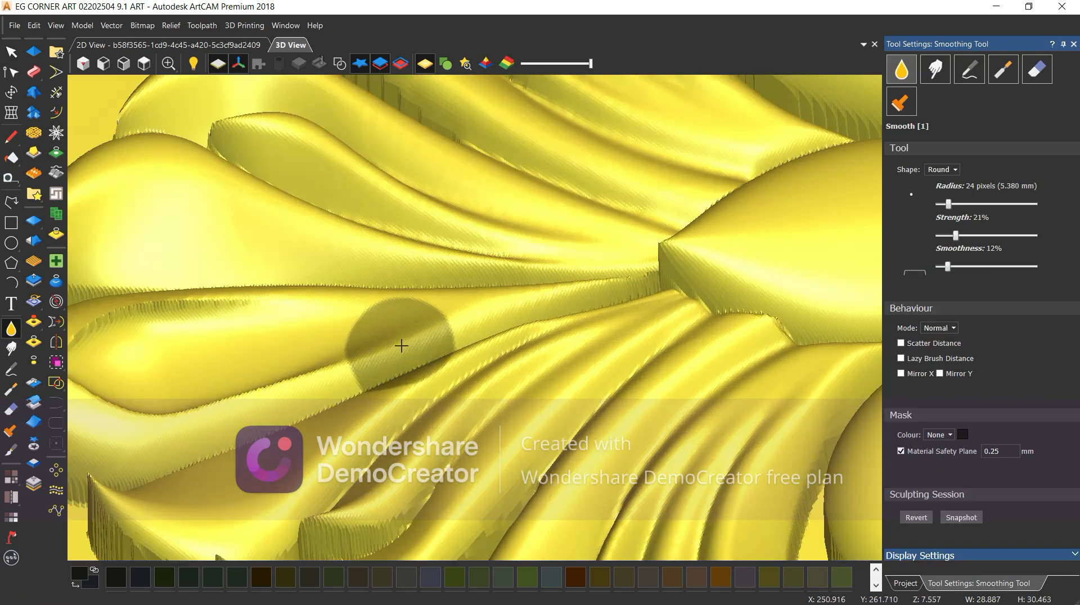
scroll(231, 374, down, 5)
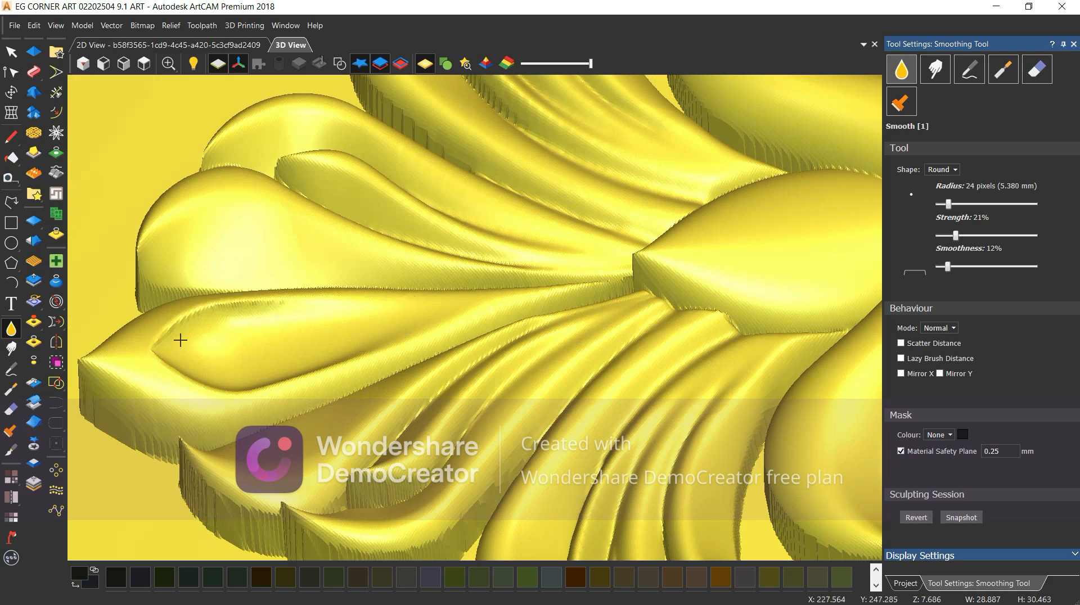
drag(218, 391, 340, 366)
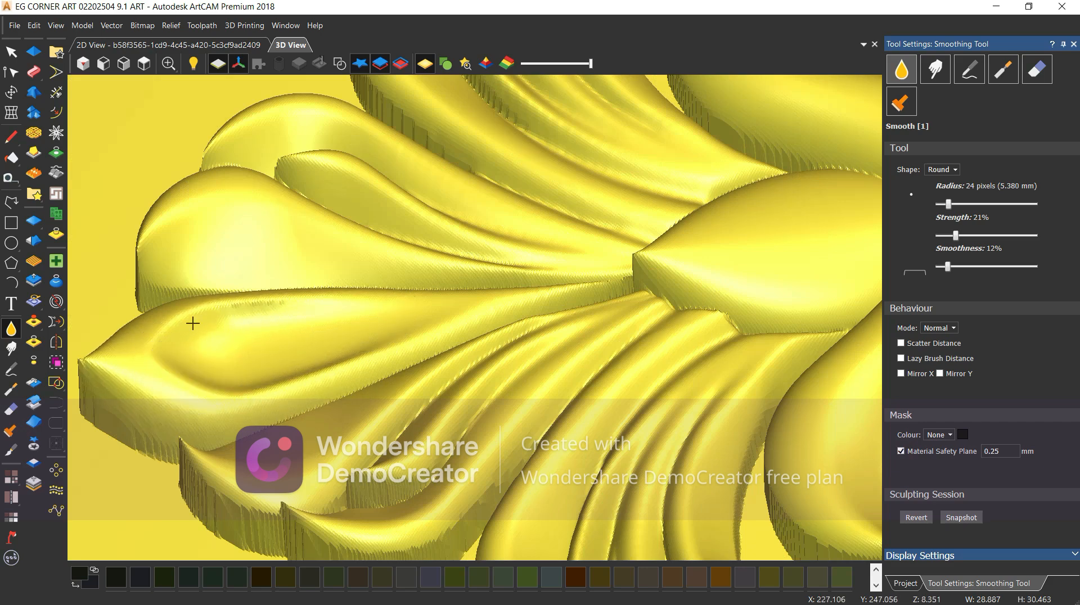
drag(193, 323, 320, 307)
scroll(126, 342, down, 3)
scroll(450, 323, up, 3)
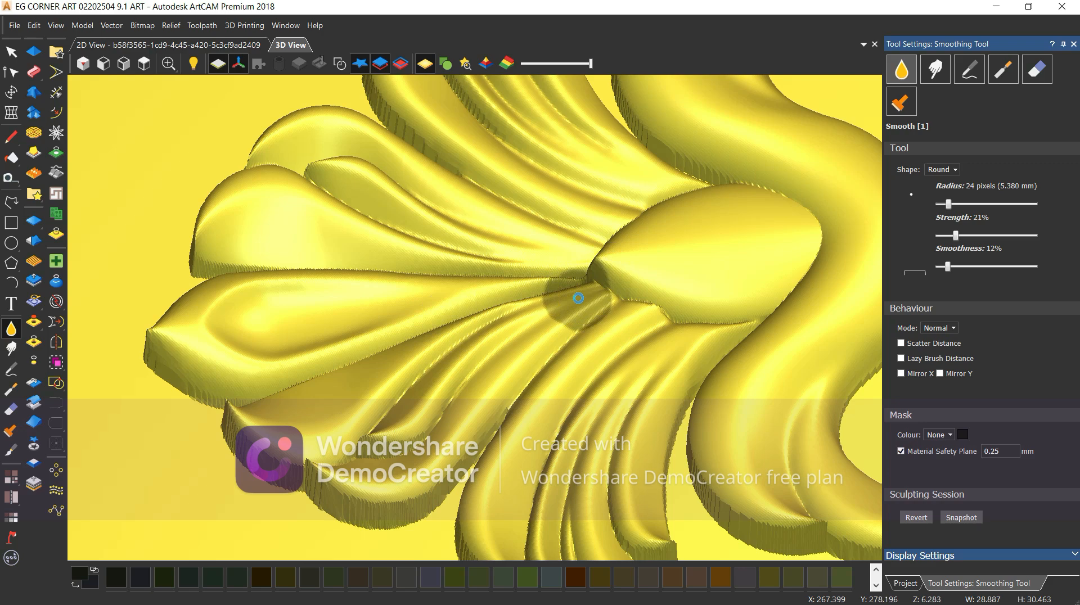
key(Escape)
- View the whole ornament from above and save the model
click(145, 63)
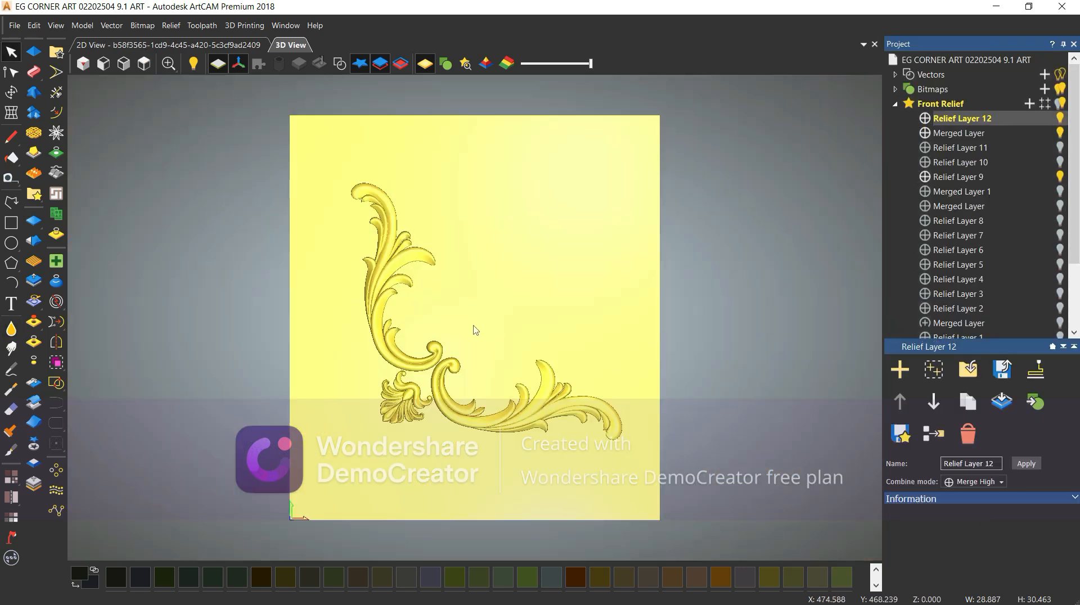
scroll(365, 402, up, 1)
scroll(284, 249, up, 2)
click(145, 64)
key(ctrl+s)
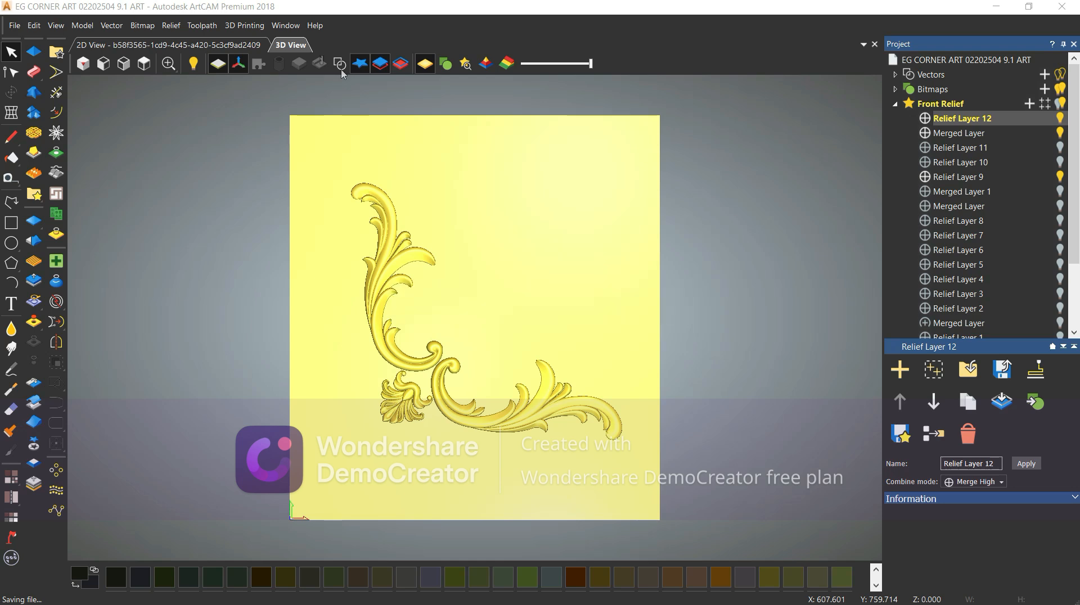
- Hide the flat zero plane behind the ornament, checking the relief against its vectors before hiding them again
click(339, 63)
scroll(479, 378, up, 3)
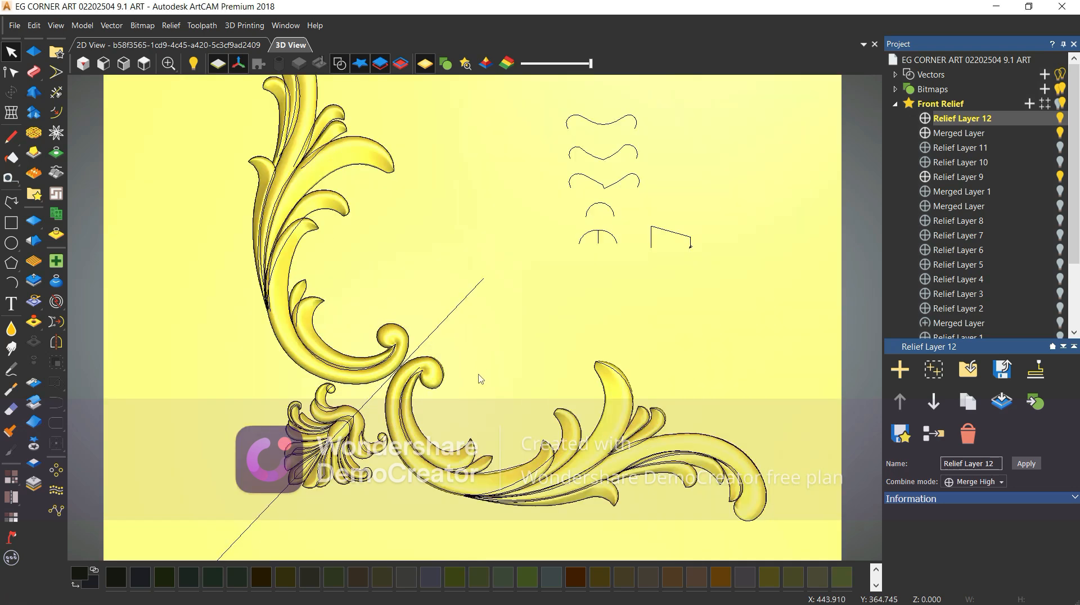
click(217, 63)
scroll(374, 112, down, 4)
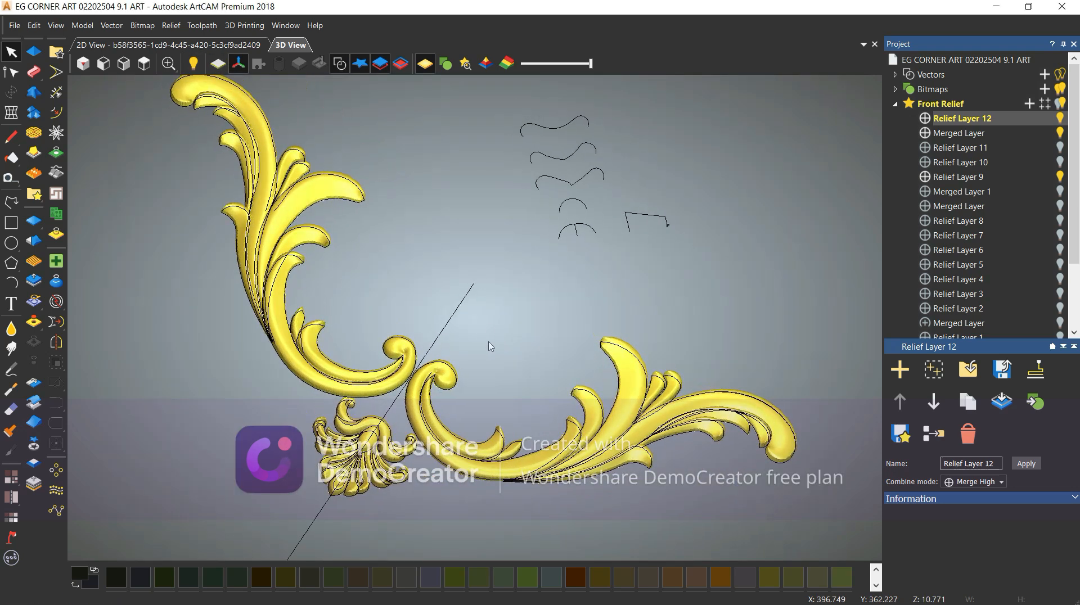
click(339, 63)
- Examine the complete corner ornament from above and at an angle, with and without its vectors, comparing both scrolls and the palmette
drag(326, 360, 209, 176)
click(143, 64)
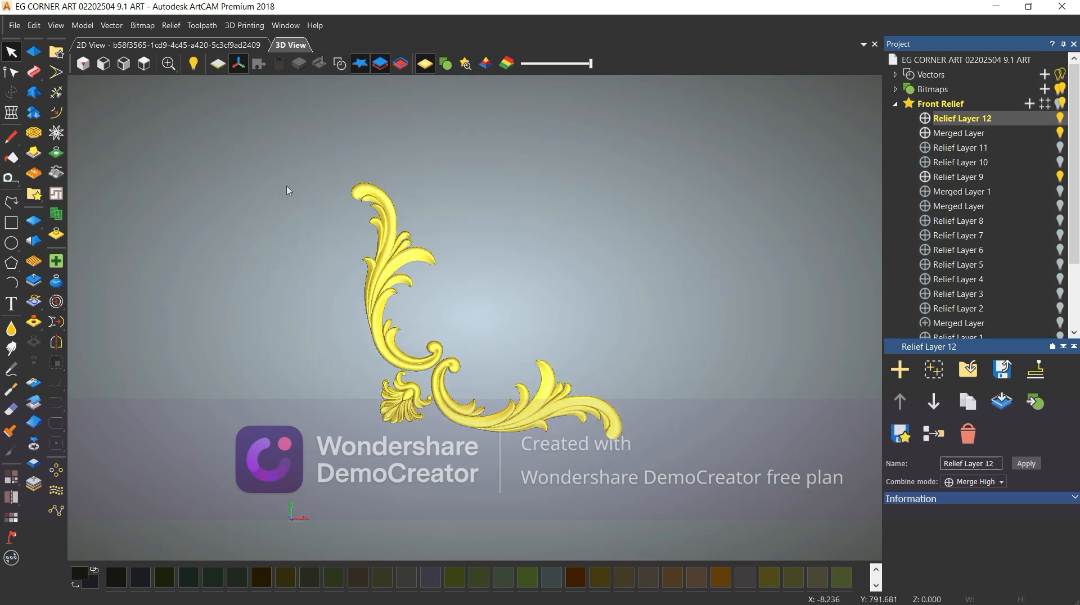
scroll(371, 171, up, 2)
click(339, 64)
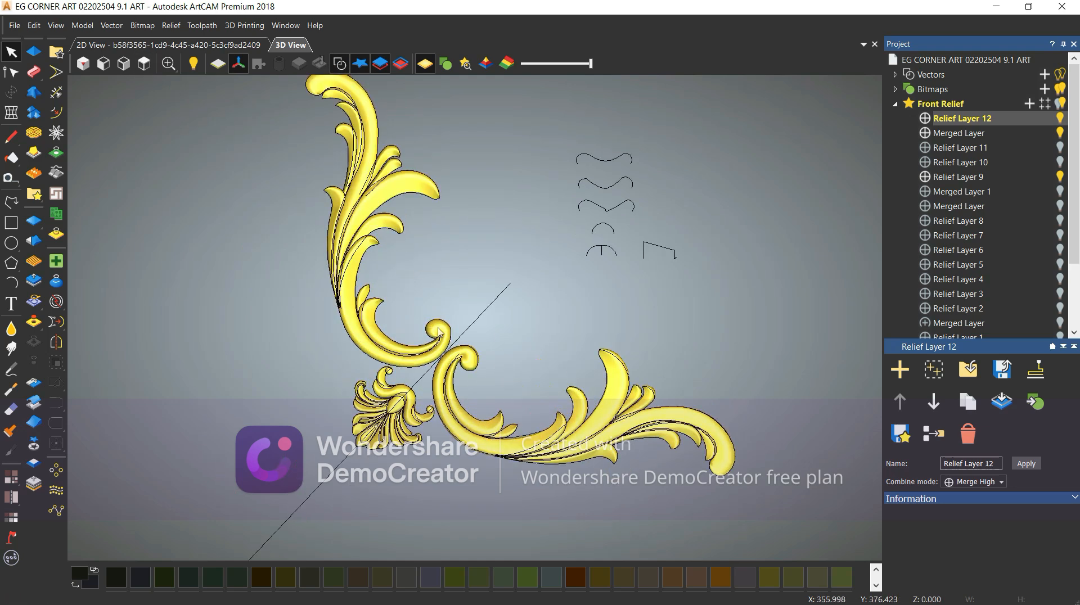
scroll(458, 360, down, 2)
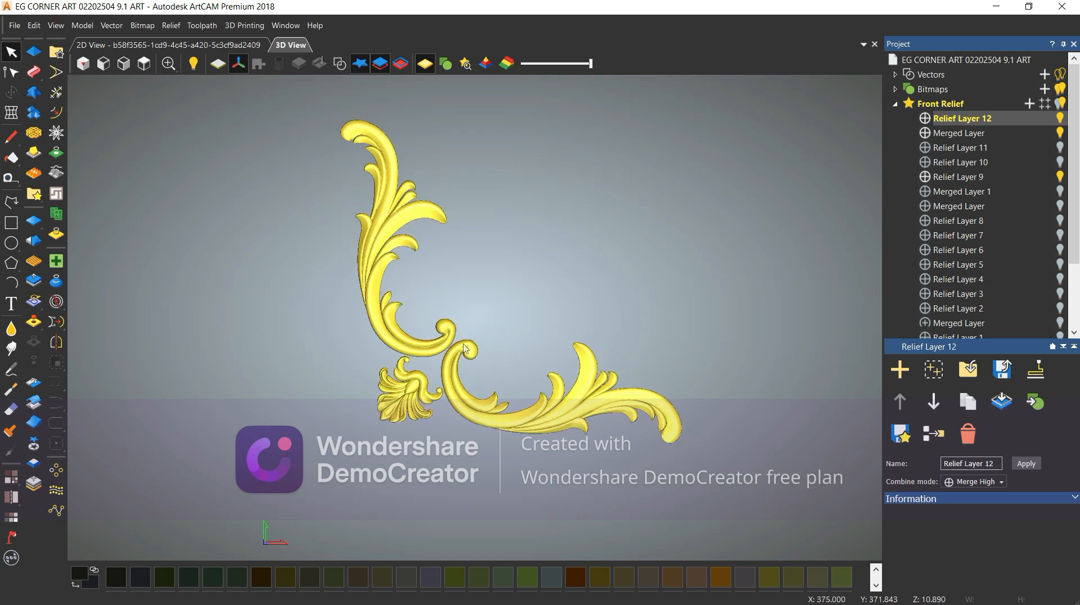
drag(535, 406, 430, 357)
scroll(420, 355, up, 2)
scroll(410, 173, down, 1)
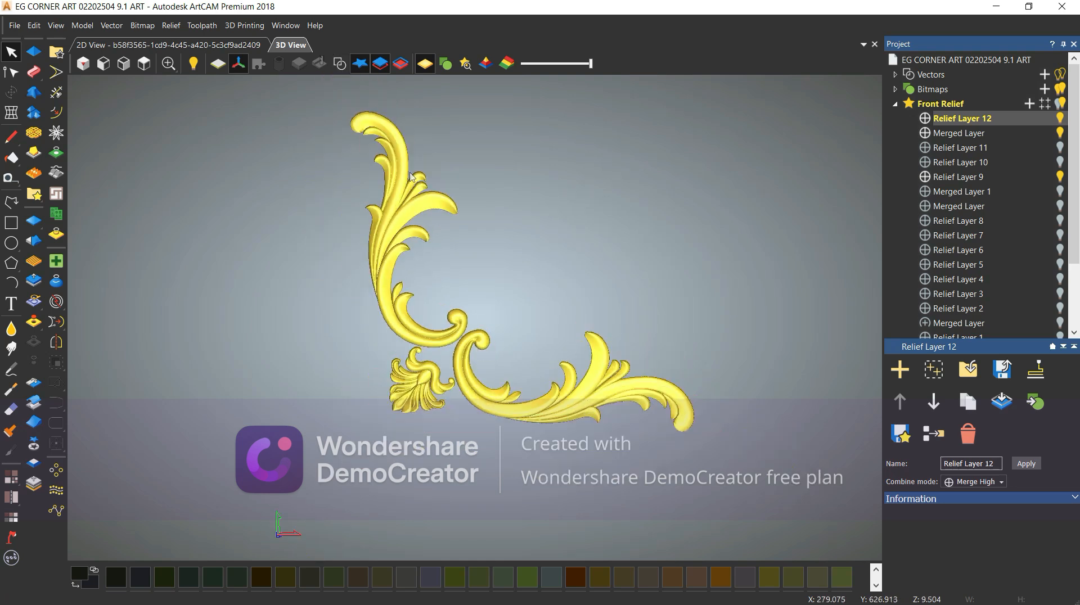
scroll(407, 161, up, 1)
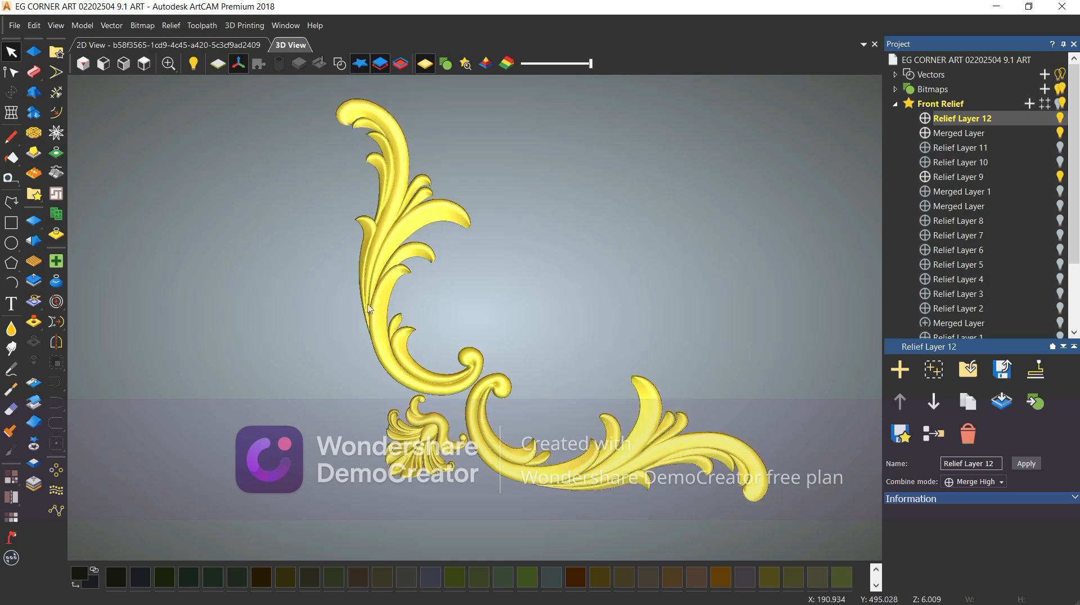
scroll(368, 309, up, 1)
scroll(444, 332, down, 1)
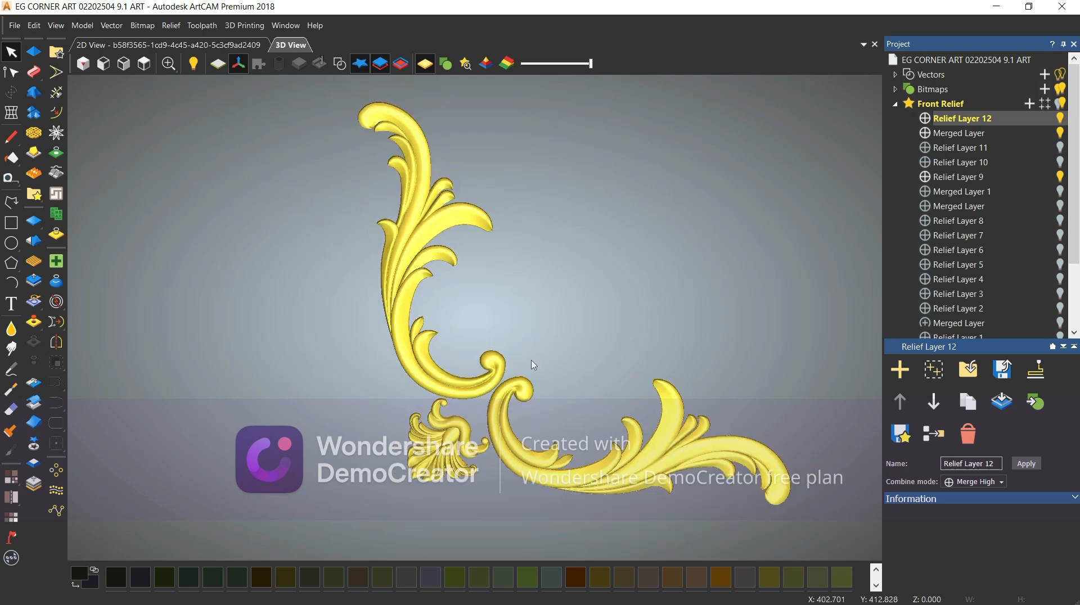
scroll(489, 427, down, 2)
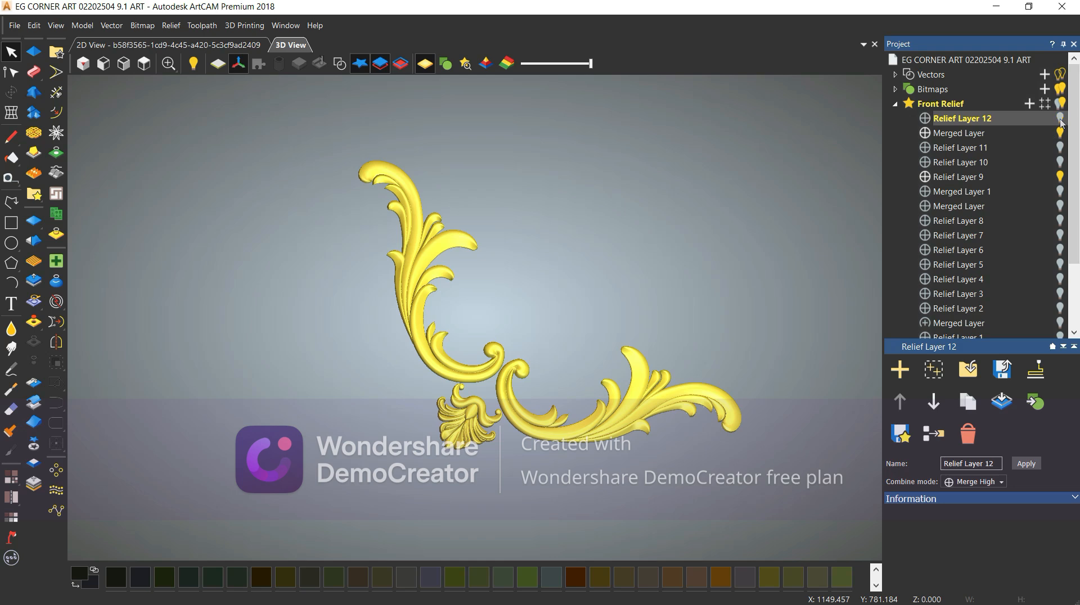
- Toggle the visibility of Relief Layer 12 and the Merged Layer beneath it to check which parts of the ornament they hold
click(1061, 119)
click(1060, 133)
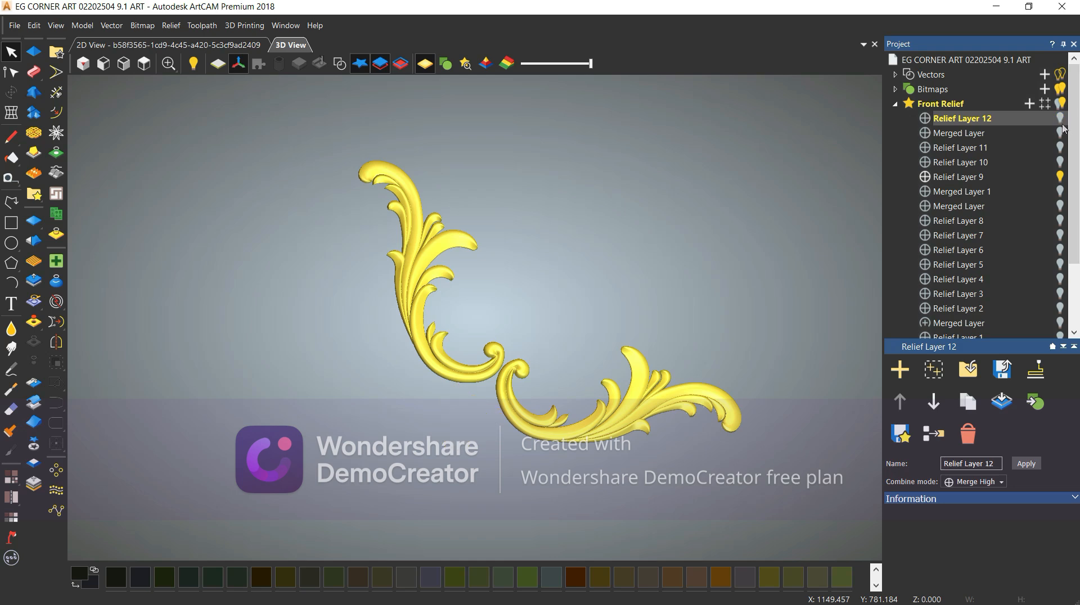
click(1060, 133)
click(1061, 119)
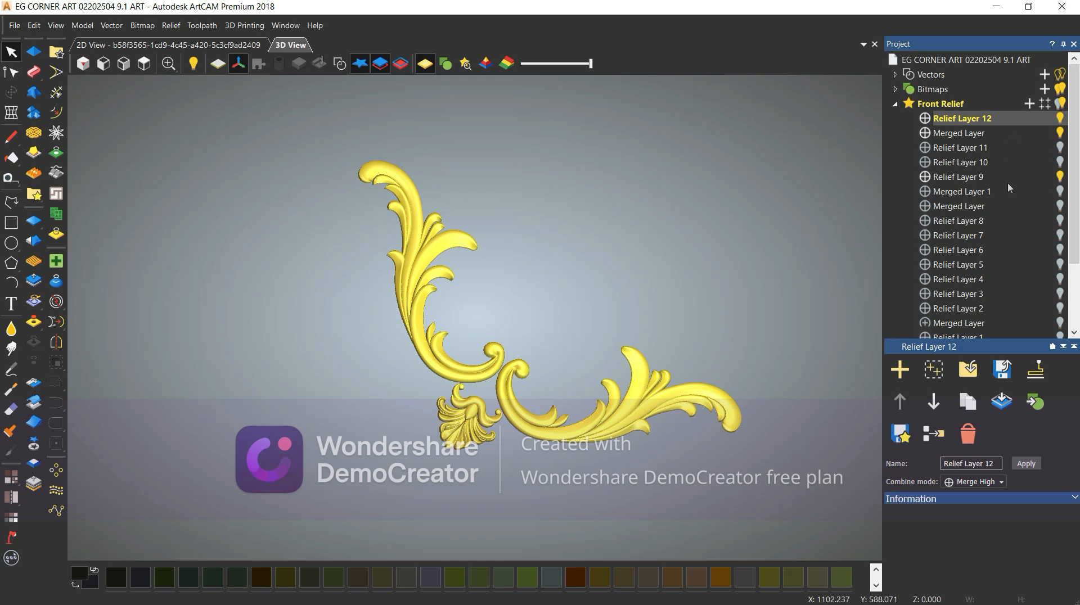
- Move Relief Layer 9 directly below the visible Merged Layer, and merge these two and Relief Layer 12 into a single layer
click(985, 178)
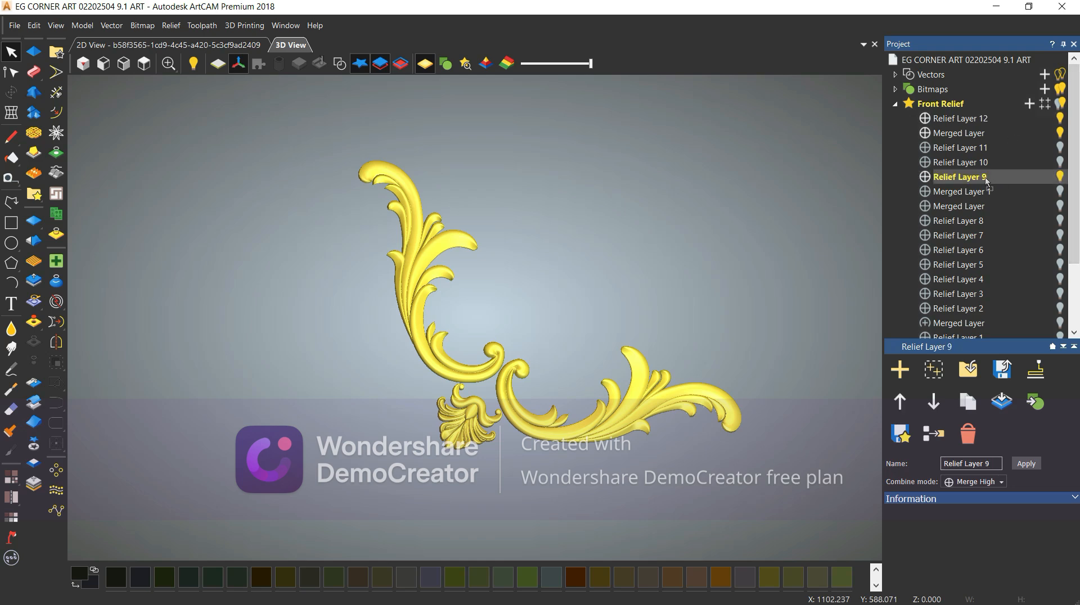
drag(985, 179, 983, 144)
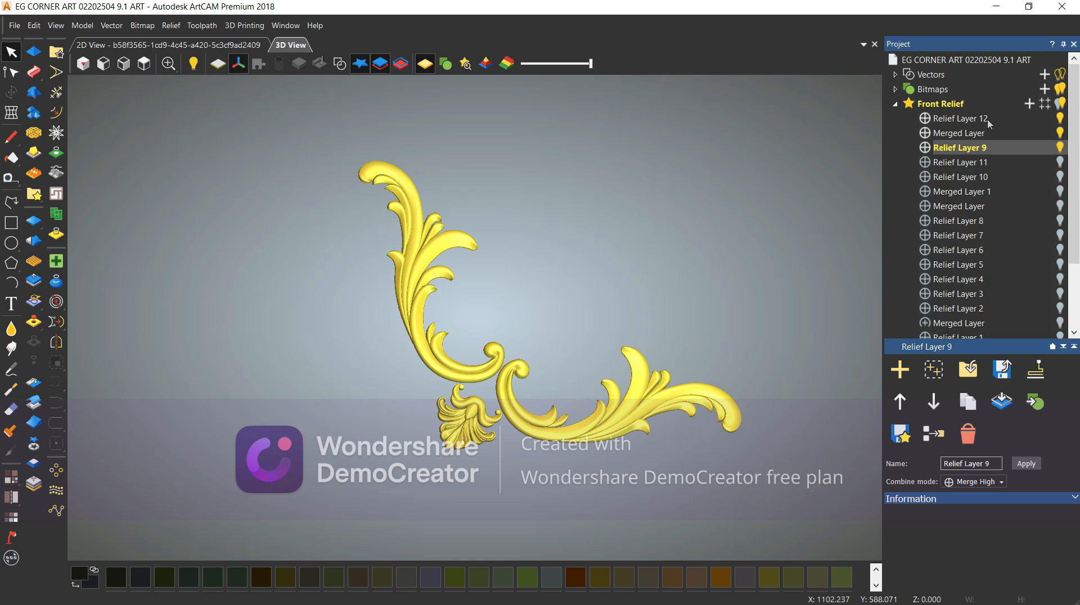
shift+click(989, 119)
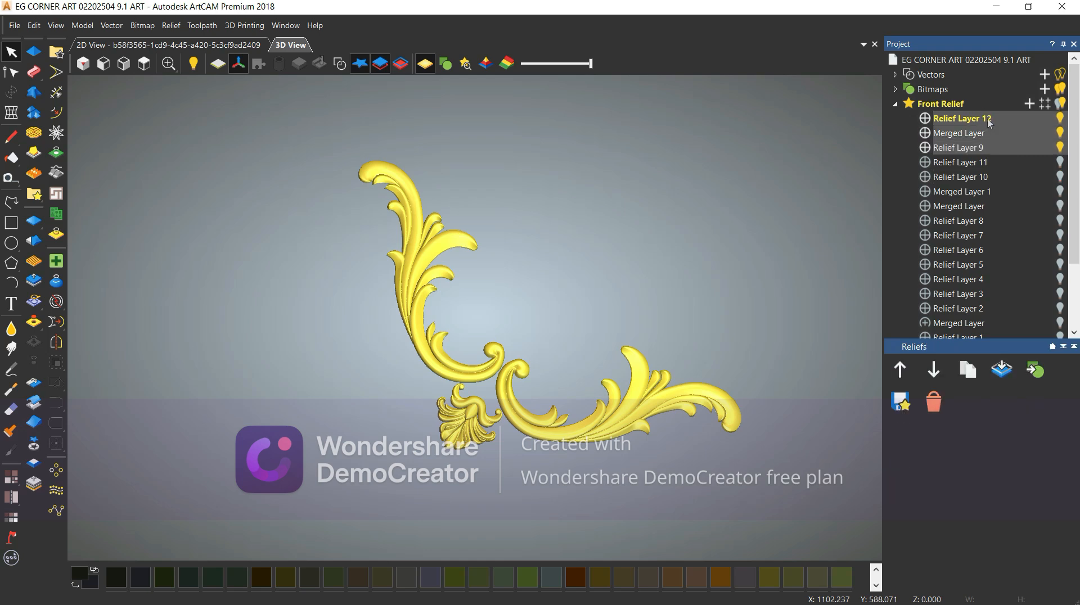
right_click(989, 120)
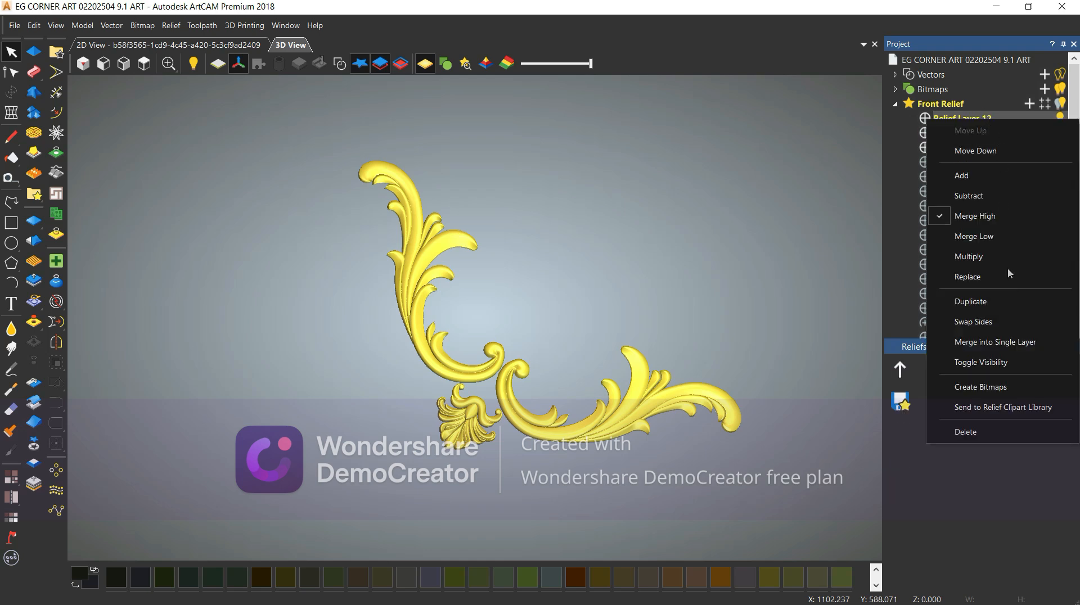
click(996, 343)
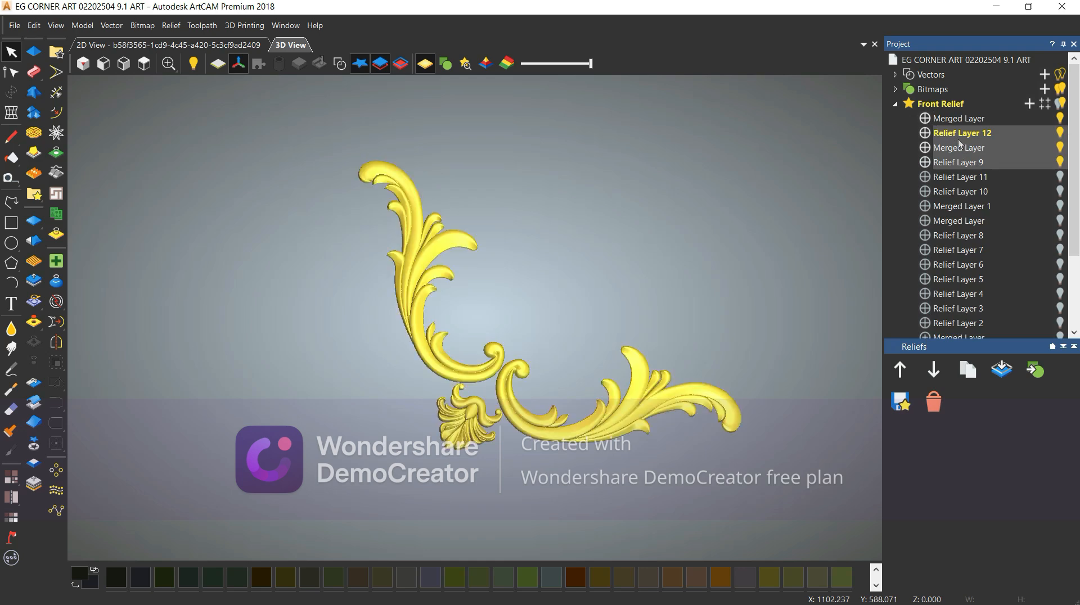
- Hide the three source layers of the merge: Relief Layer 12, Merged Layer and Relief Layer 9
right_click(960, 144)
click(973, 381)
click(913, 134)
- Hide the new merged layer and show Relief Layer 12, the Merged Layer below it and Relief Layer 9
click(1059, 119)
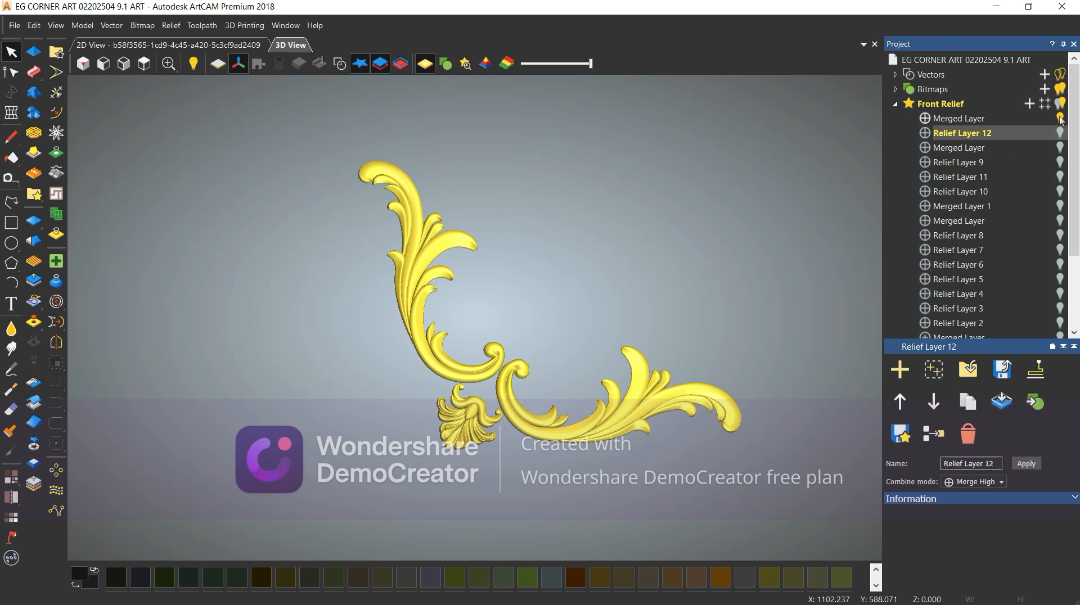
click(1060, 132)
click(1059, 147)
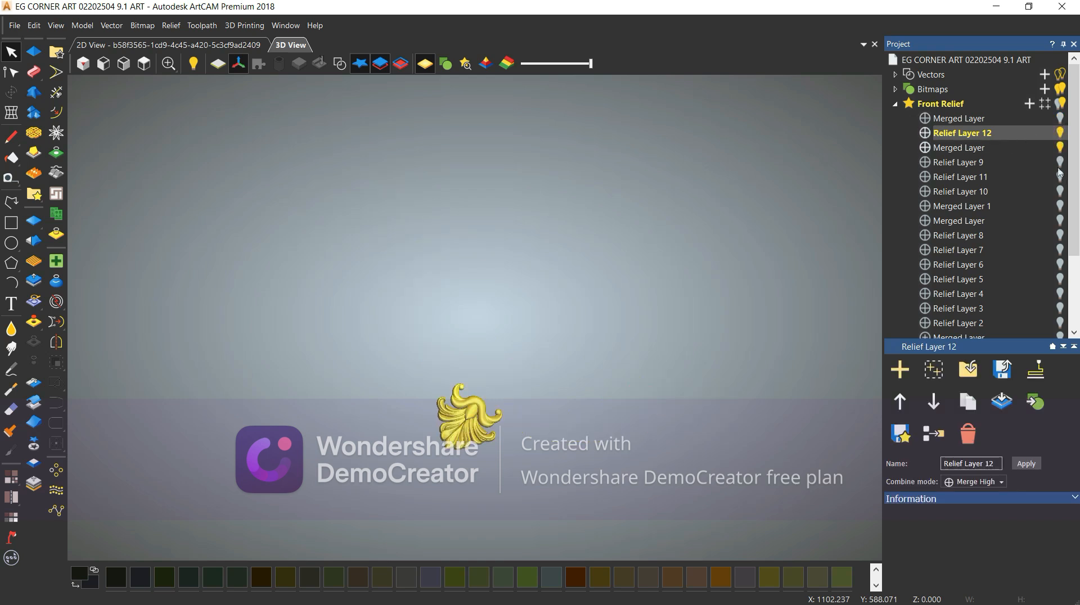
click(1059, 163)
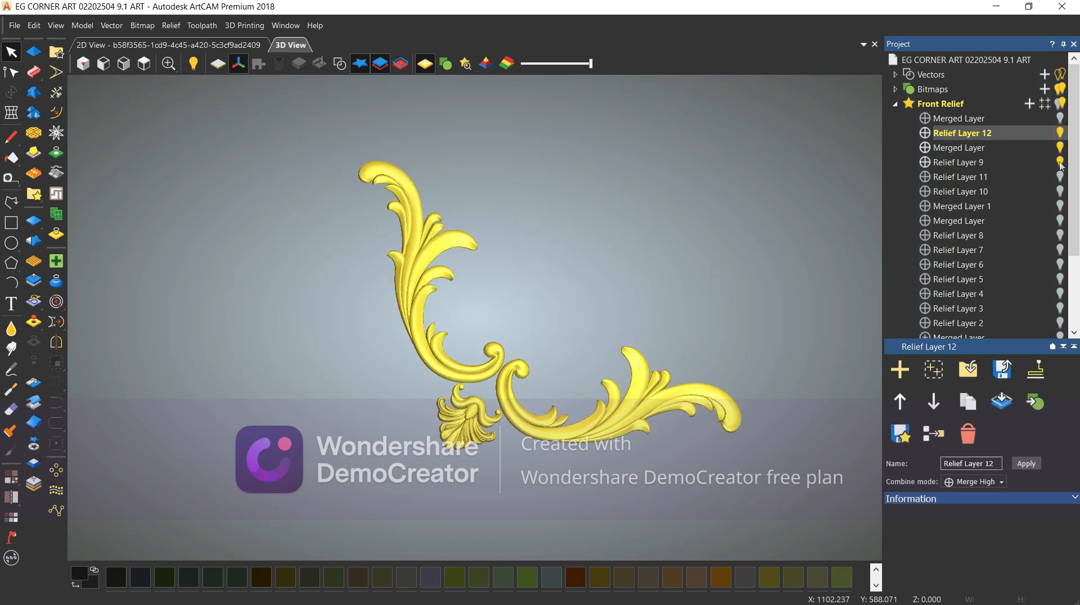
- Combine all visible layers of the Front Relief into one new layer with Merge Visible
click(951, 105)
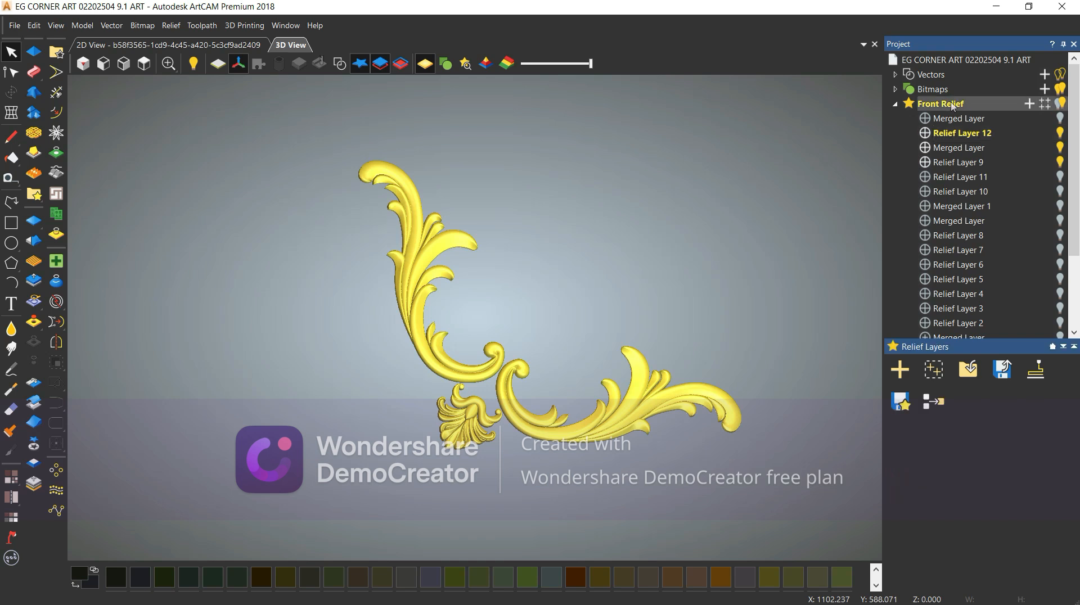
right_click(951, 107)
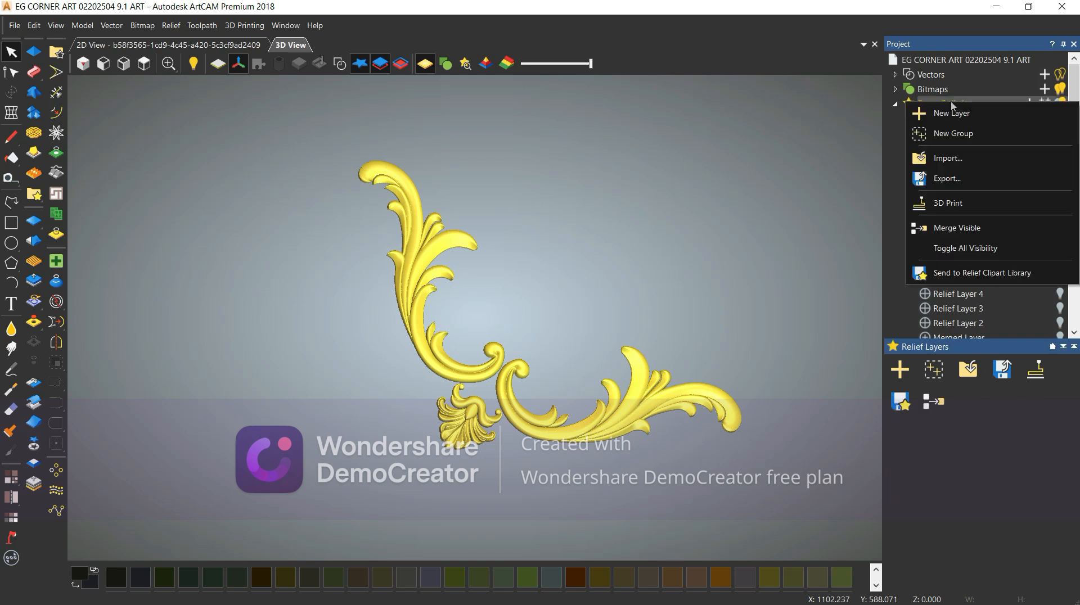
click(968, 227)
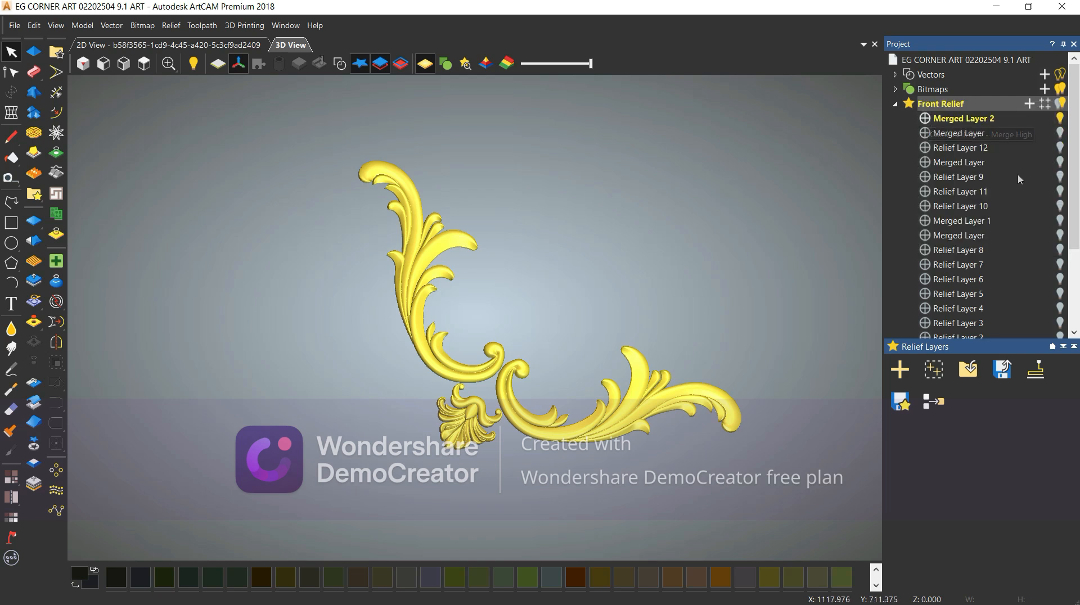
- Check the merged ornament from above and review the Front Relief layer list for the layers' visibility
click(145, 67)
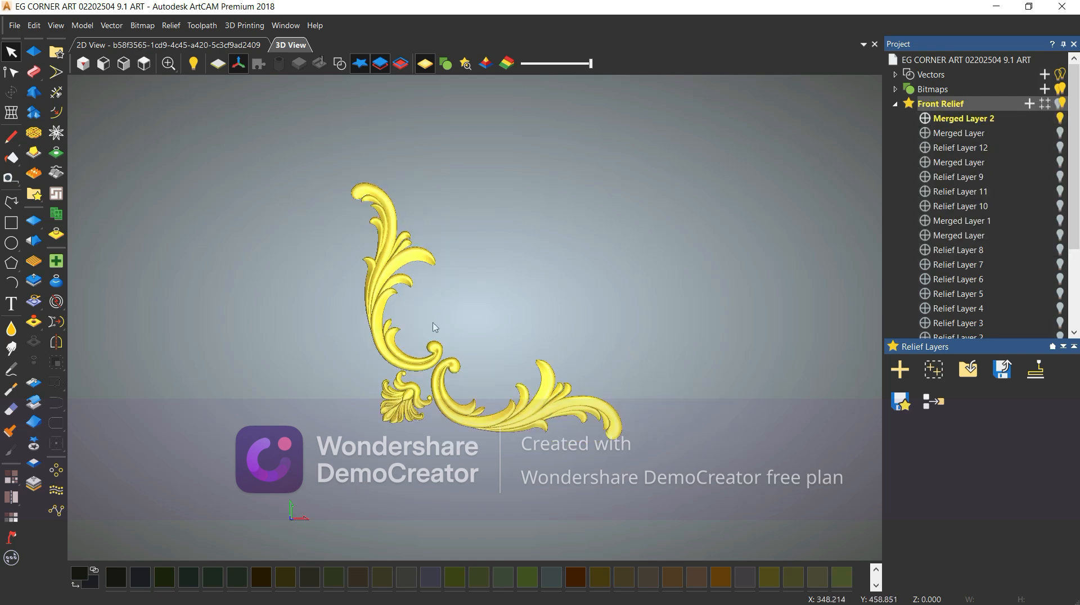
scroll(433, 335, up, 2)
scroll(451, 329, down, 1)
right_click(927, 104)
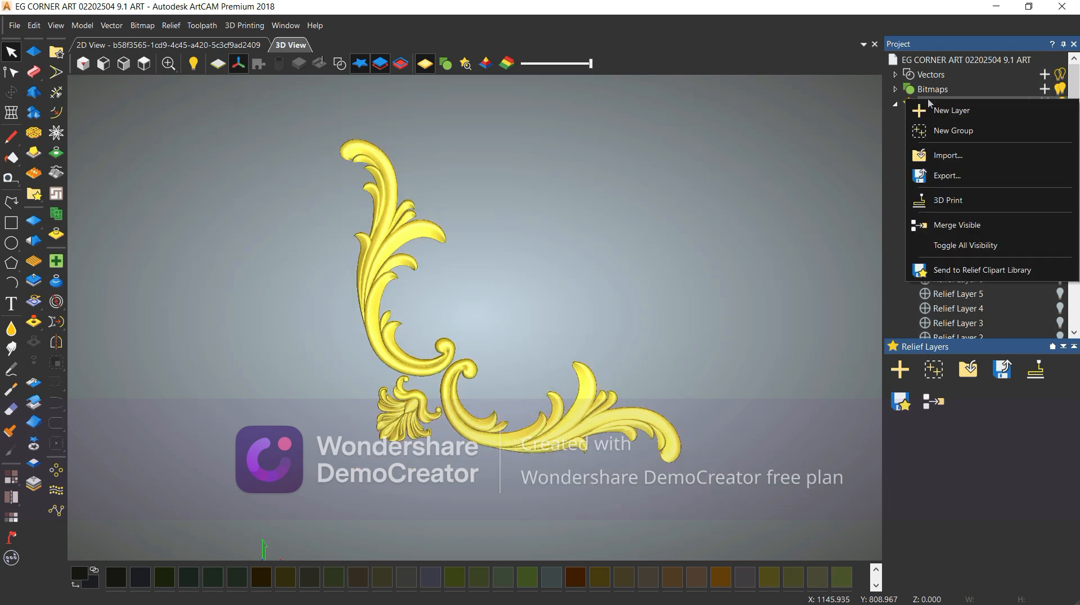
click(952, 227)
scroll(1033, 200, down, 3)
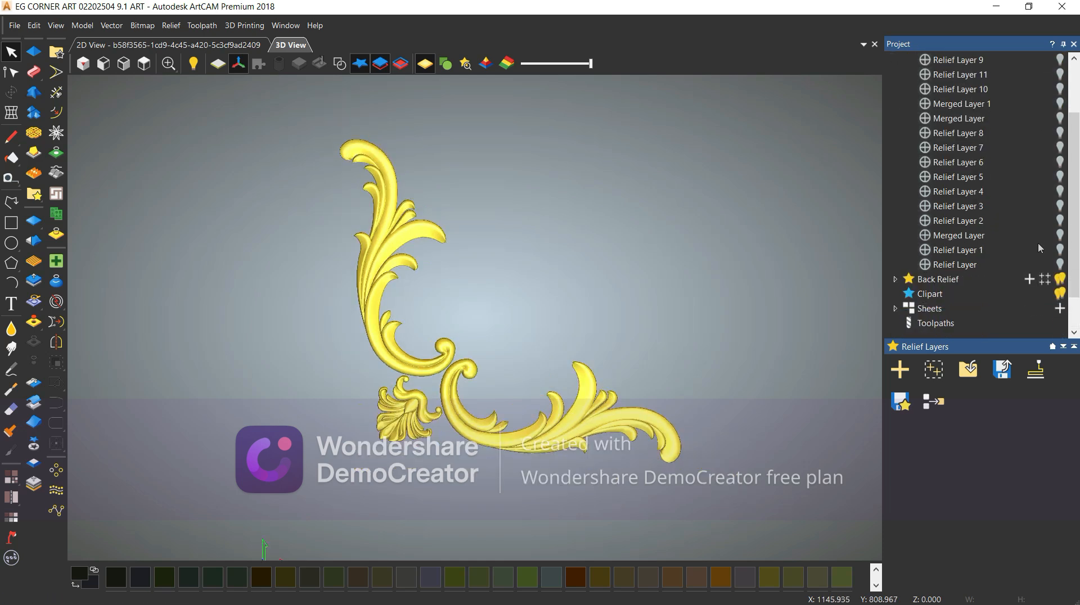
scroll(1037, 243, up, 3)
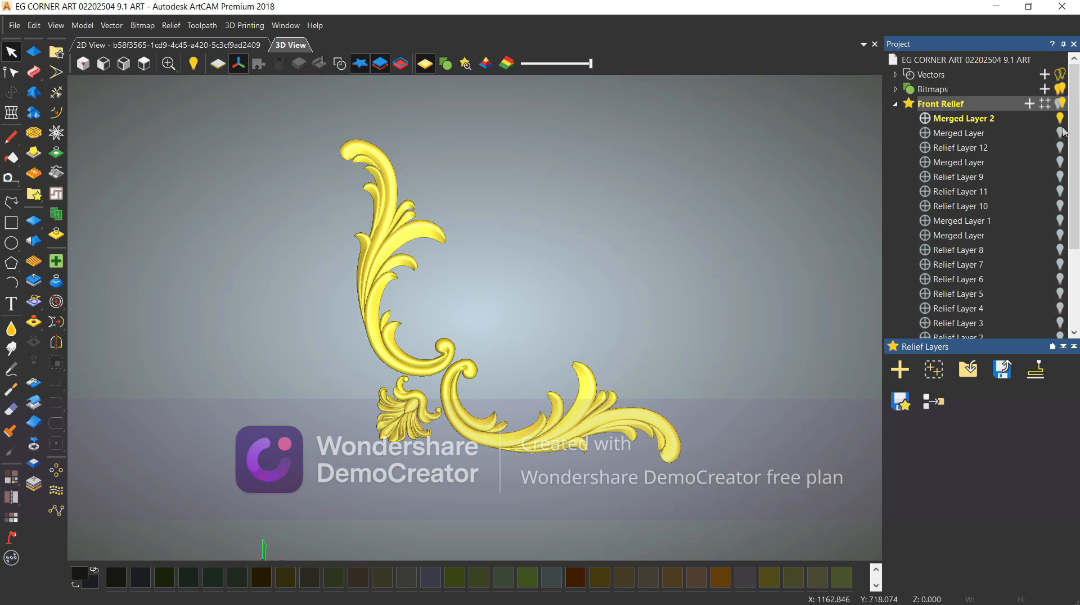
- Examine the merged ornament from above, from several tilted angles and close up, checking the scrolls, leaves and palmette
click(144, 65)
drag(368, 263, 260, 299)
click(145, 65)
scroll(371, 214, down, 2)
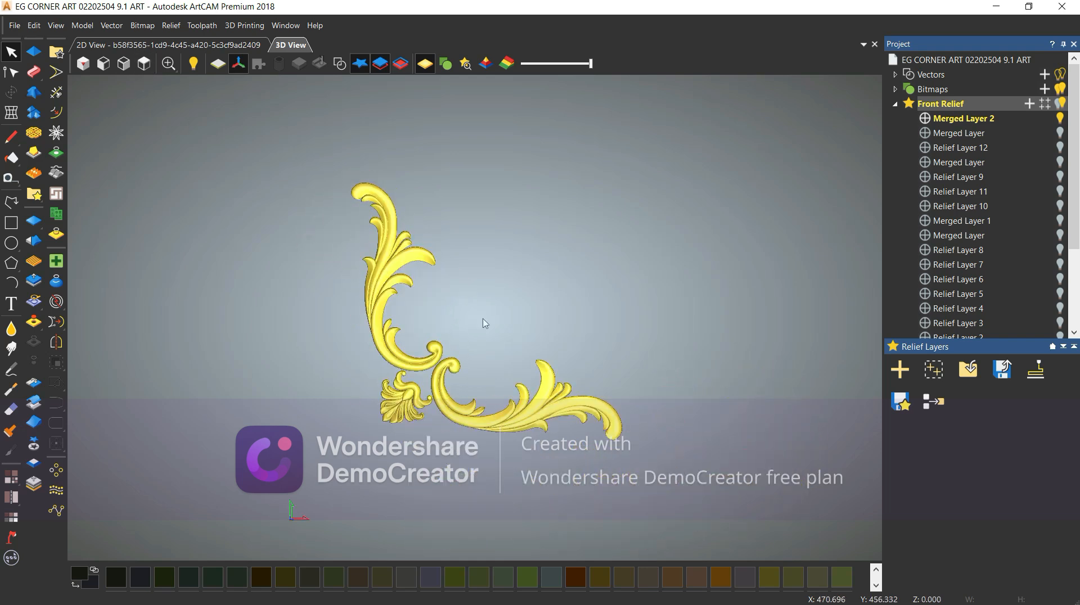
drag(484, 321, 219, 253)
drag(585, 285, 645, 283)
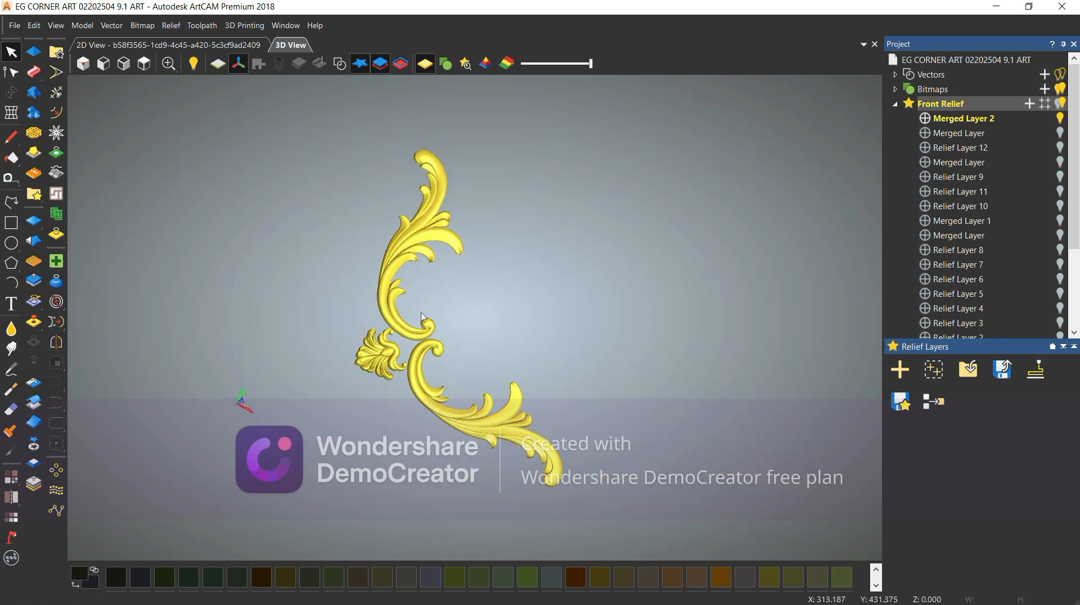
drag(420, 313, 182, 256)
click(141, 64)
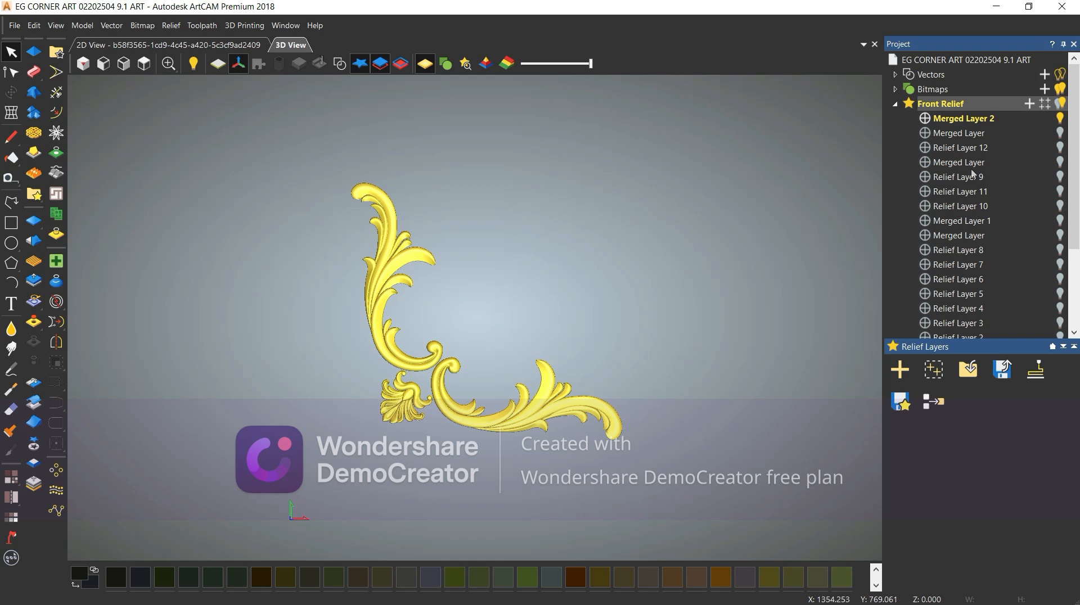
scroll(413, 354, up, 2)
drag(682, 388, 510, 274)
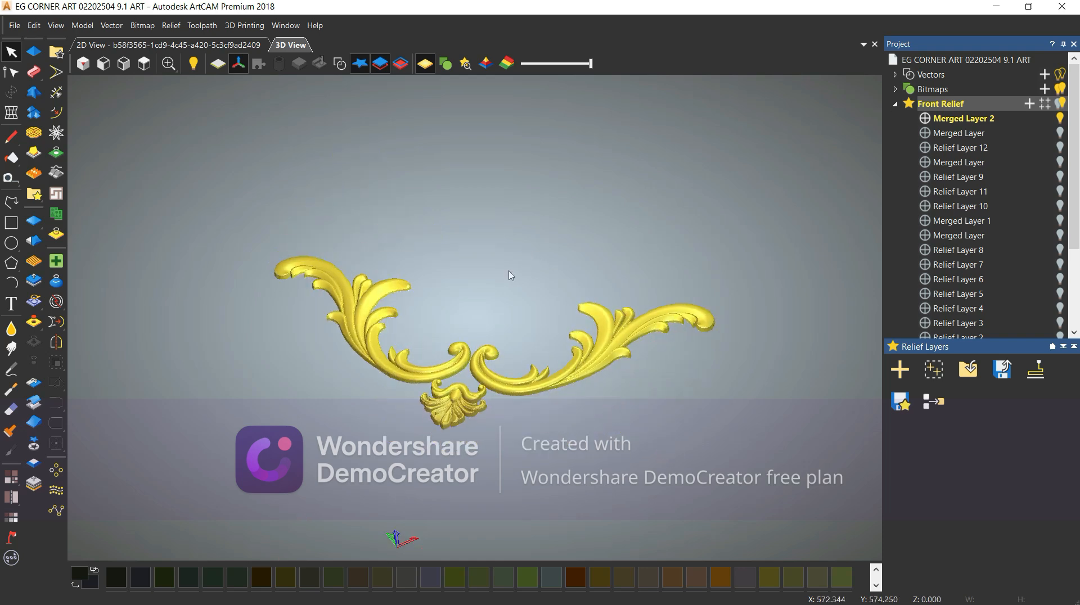
drag(606, 356, 360, 444)
click(145, 57)
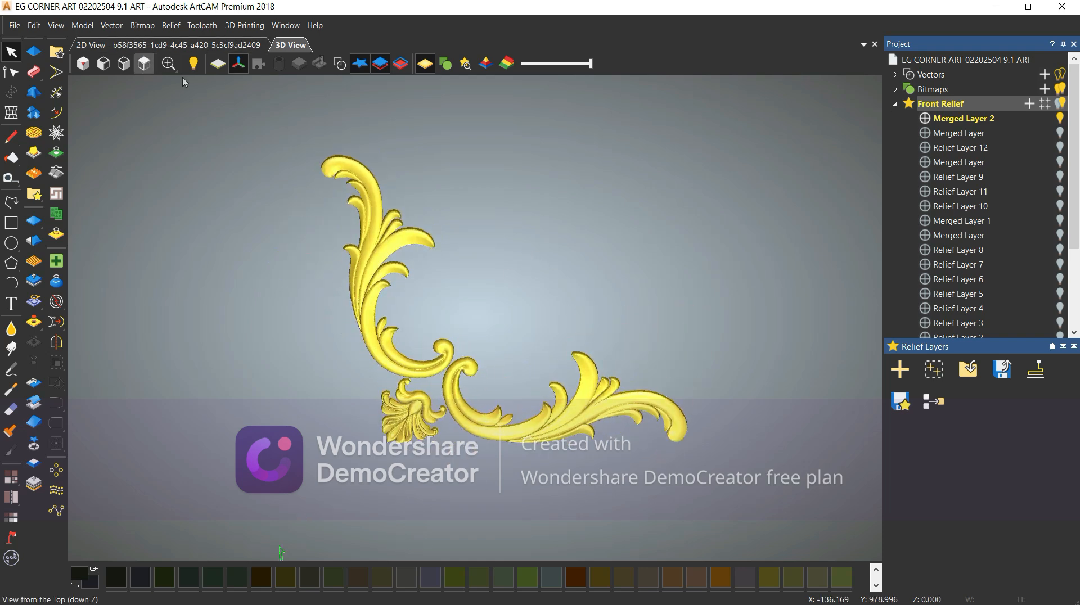
scroll(461, 383, up, 2)
drag(463, 384, 562, 255)
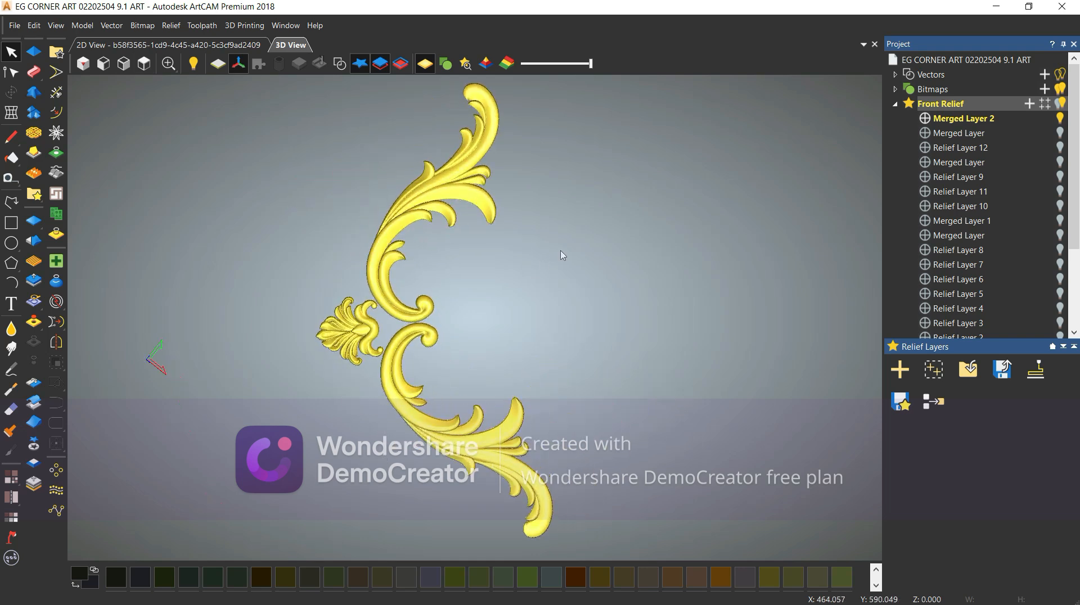
click(144, 63)
scroll(385, 254, up, 3)
scroll(569, 234, down, 5)
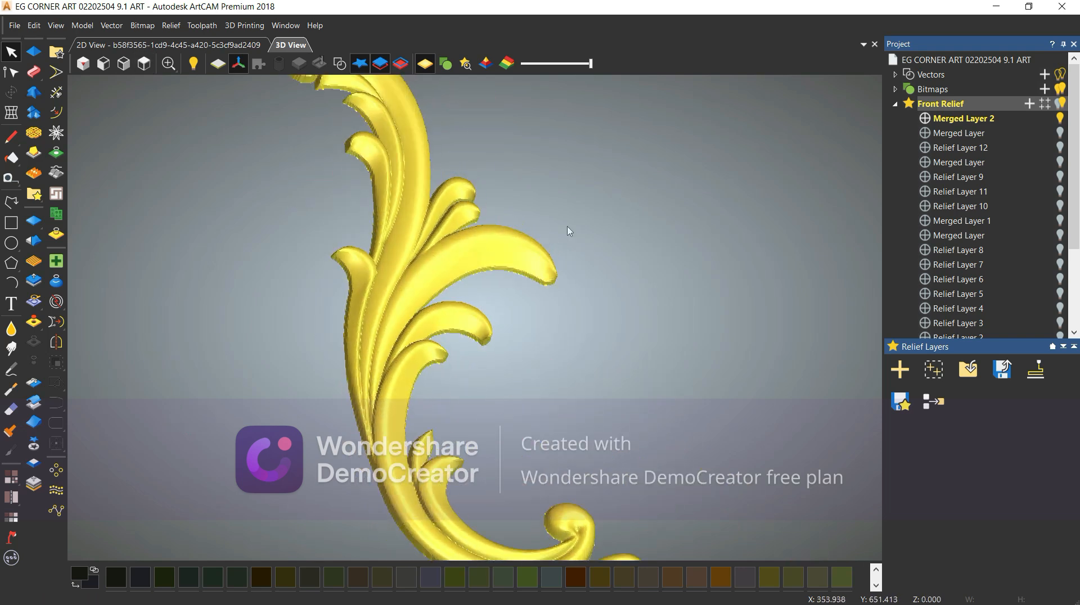